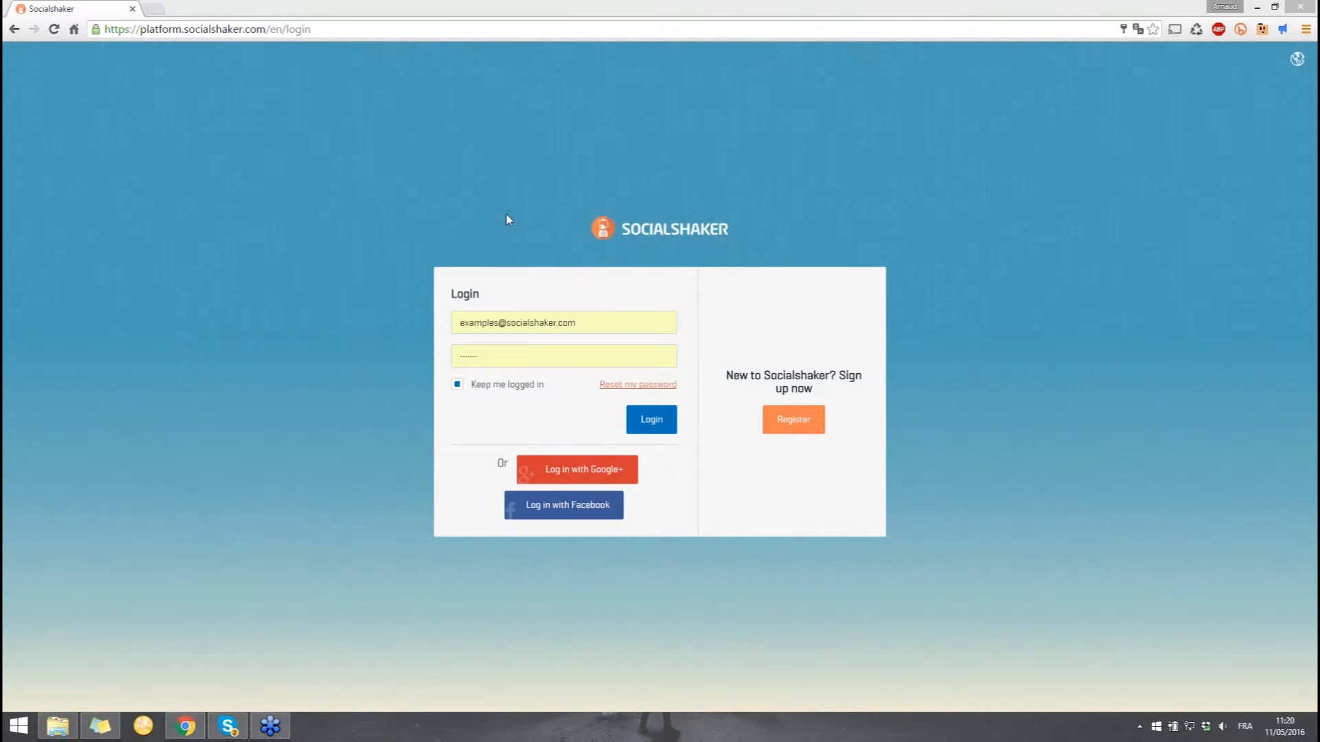
Switch the login page to French by replacing the language code in the page address with fr
left_click_drag(313, 29, 156, 29)
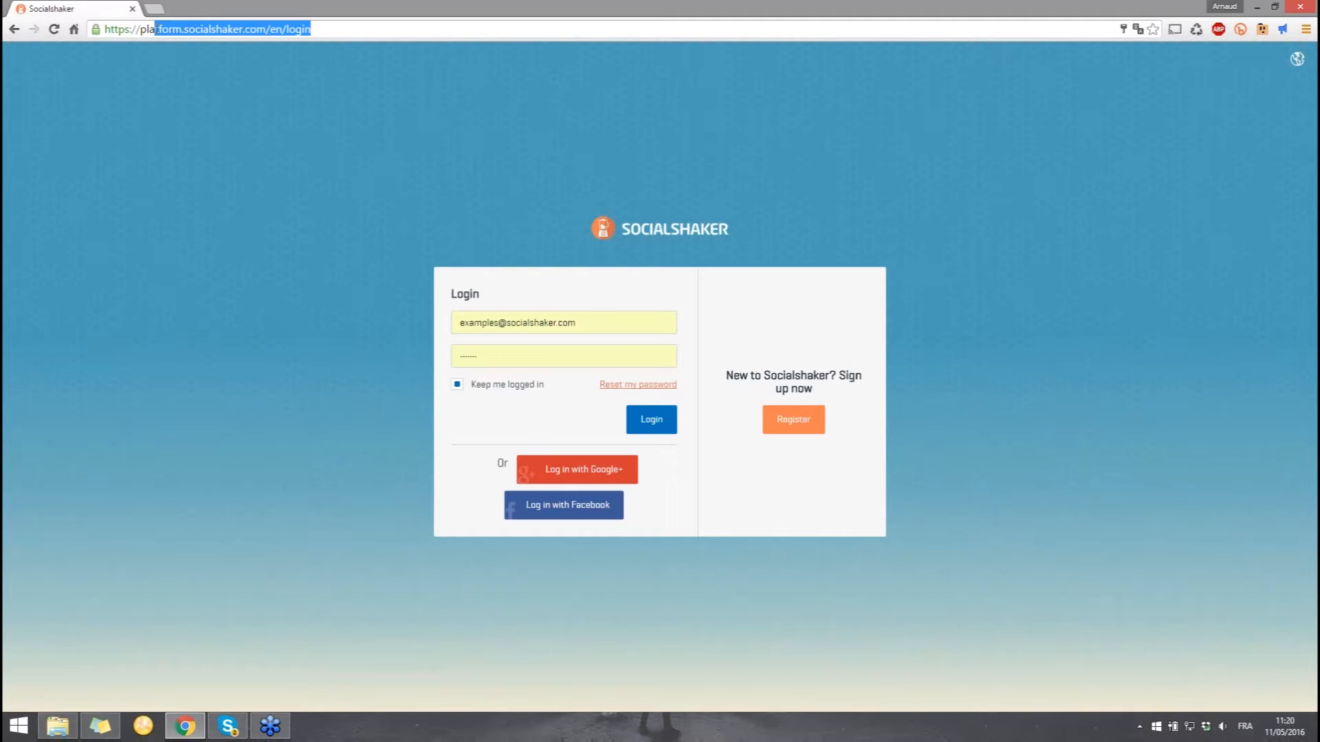
left_click(319, 33)
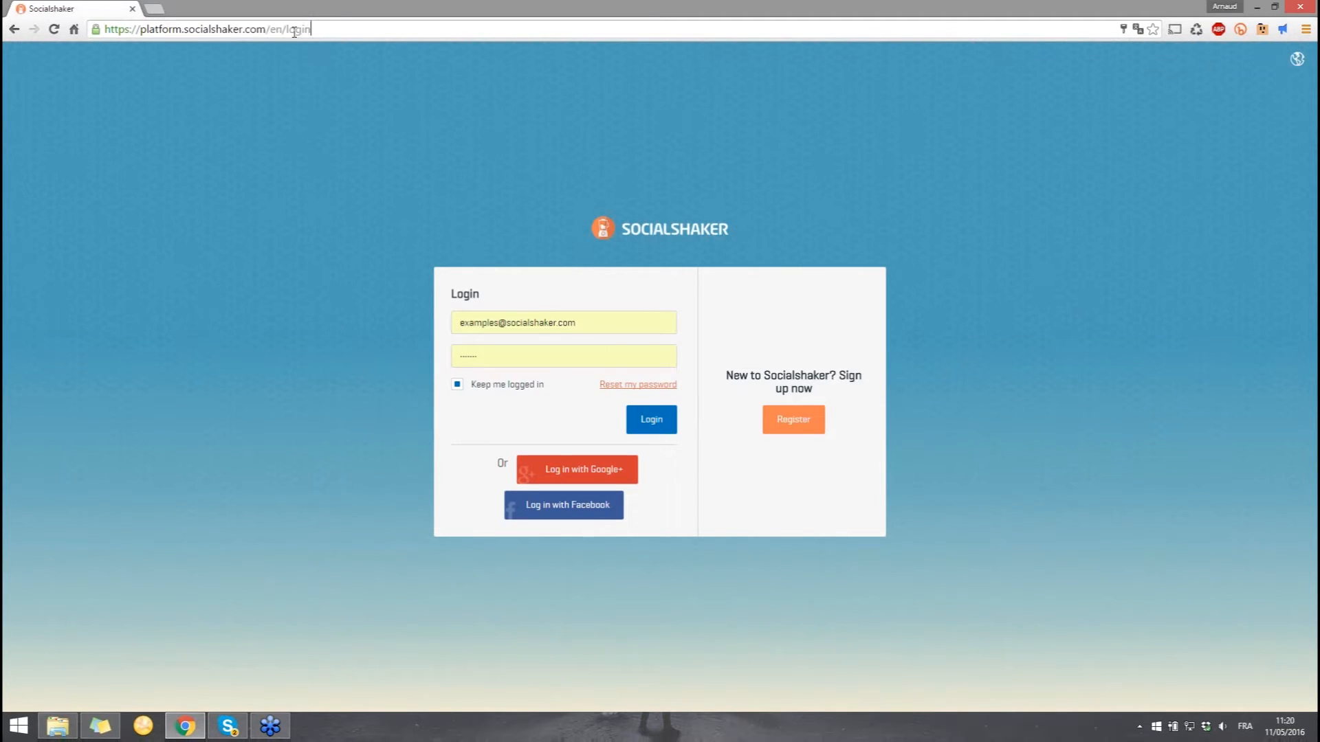
left_click_drag(282, 29, 81, 26)
type("fr")
key("Return")
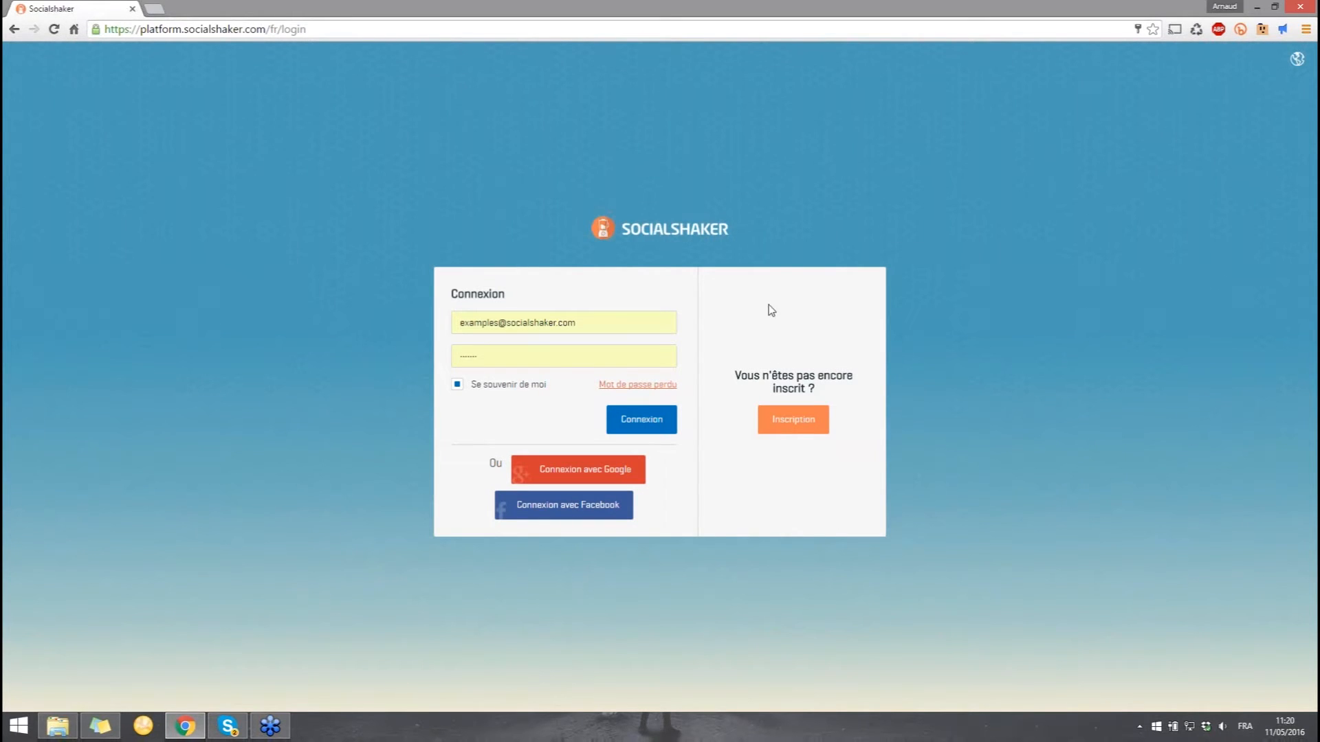
View the registration form, and log in with the prefilled account credentials
left_click(782, 424)
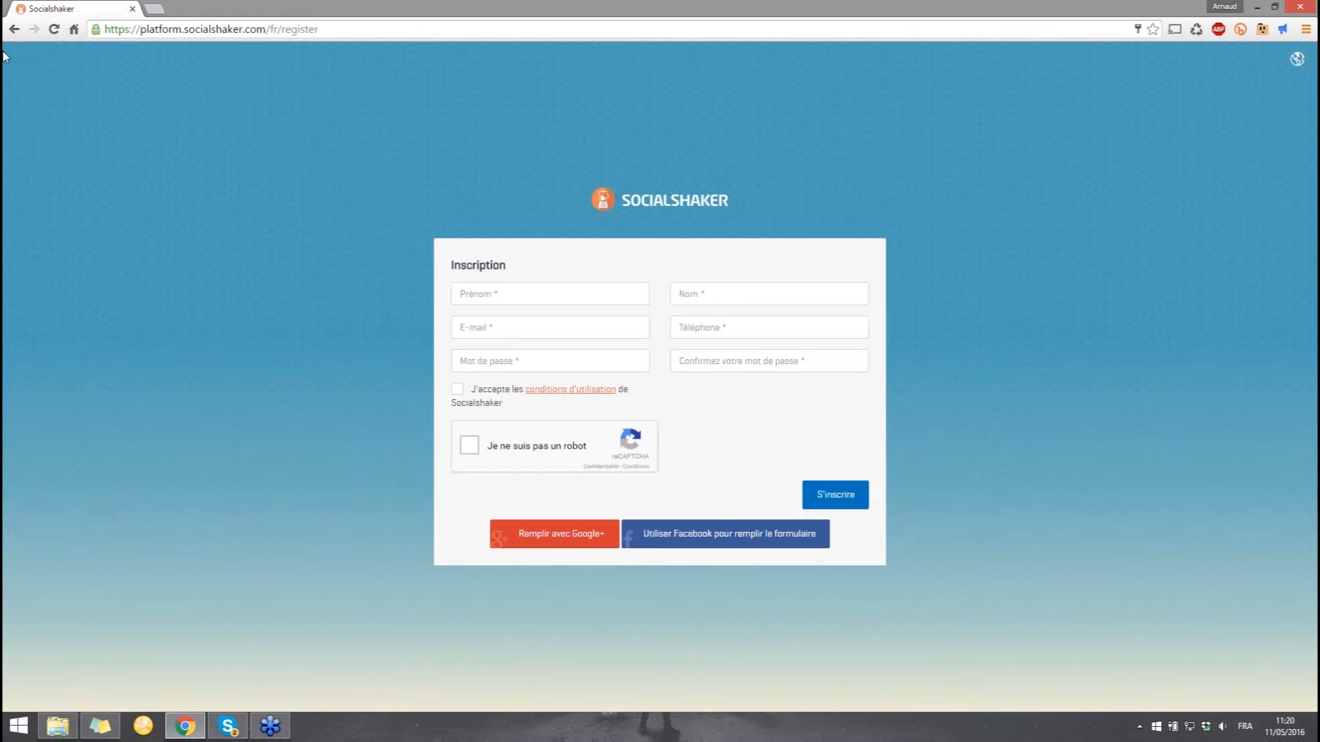
left_click(14, 29)
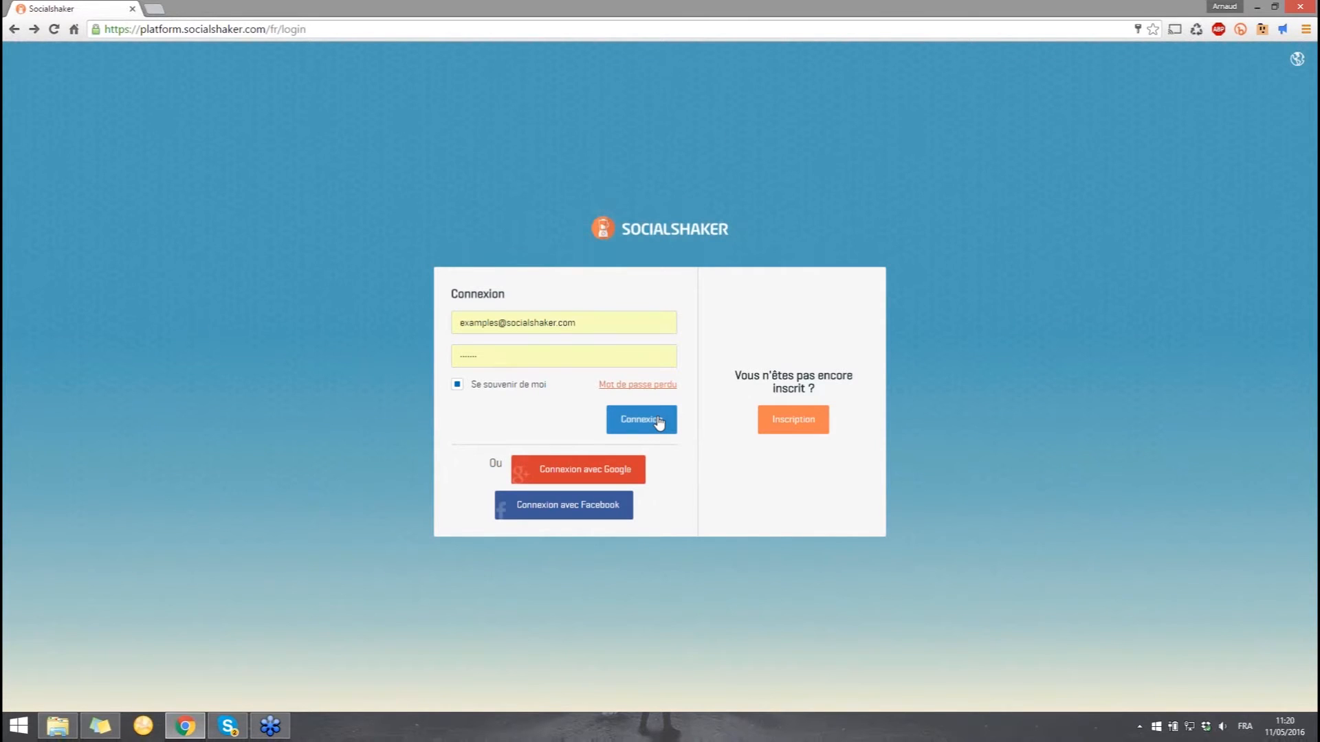
left_click(659, 424)
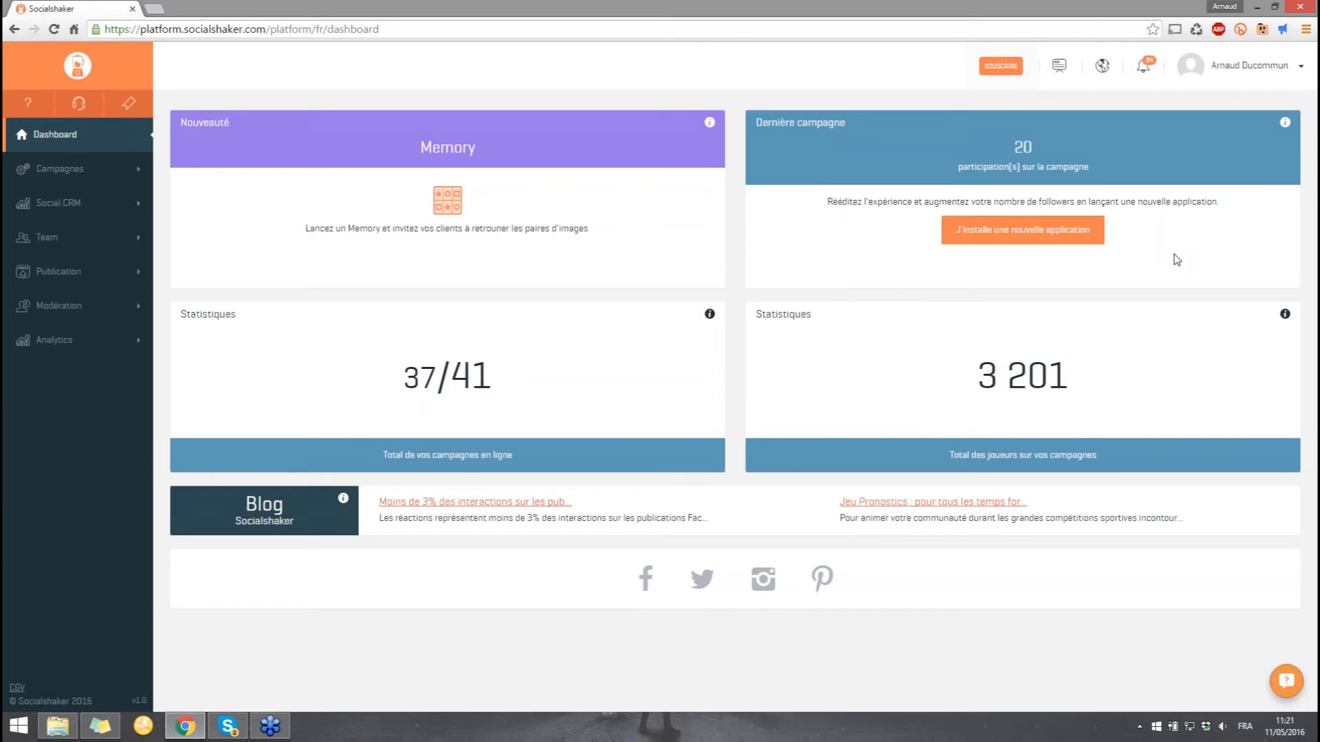
Open the account's subscriptions and review the Free and Expert plans, their usage limits and the social pages available for assignment
left_click(1221, 87)
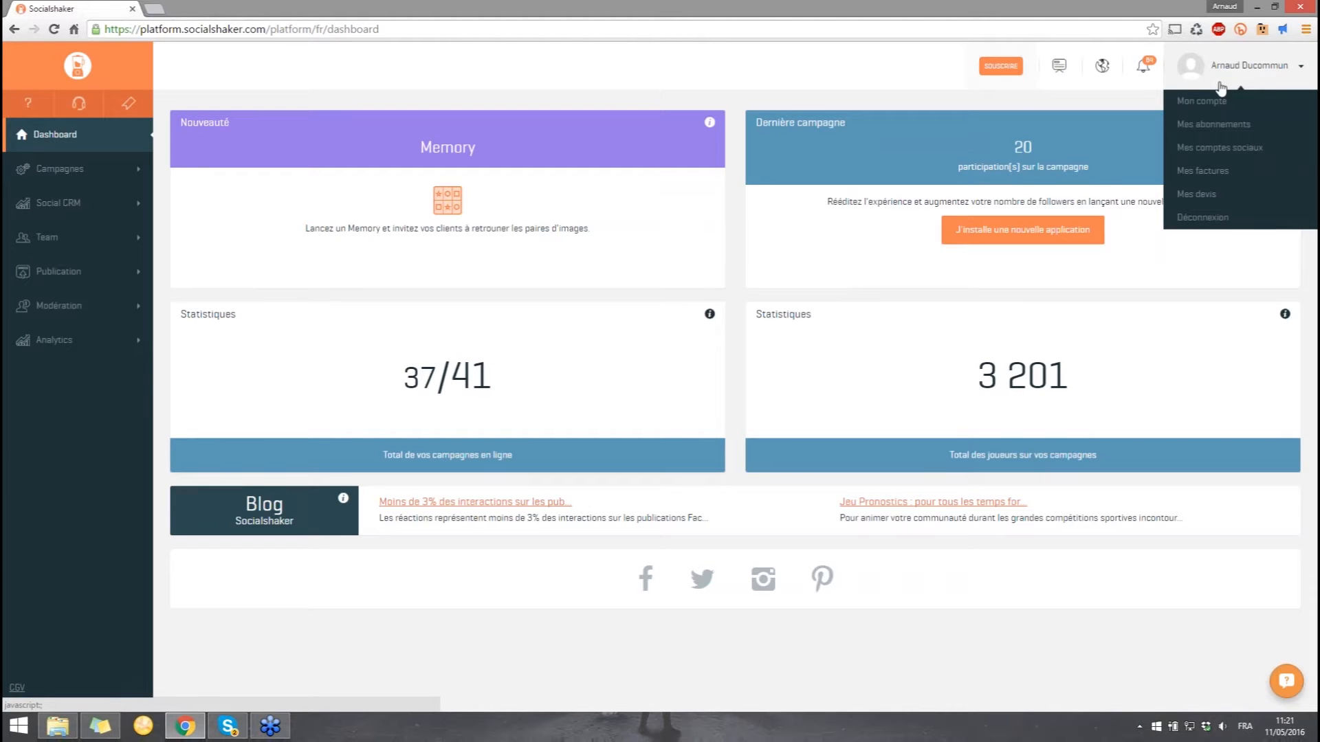
left_click(1230, 129)
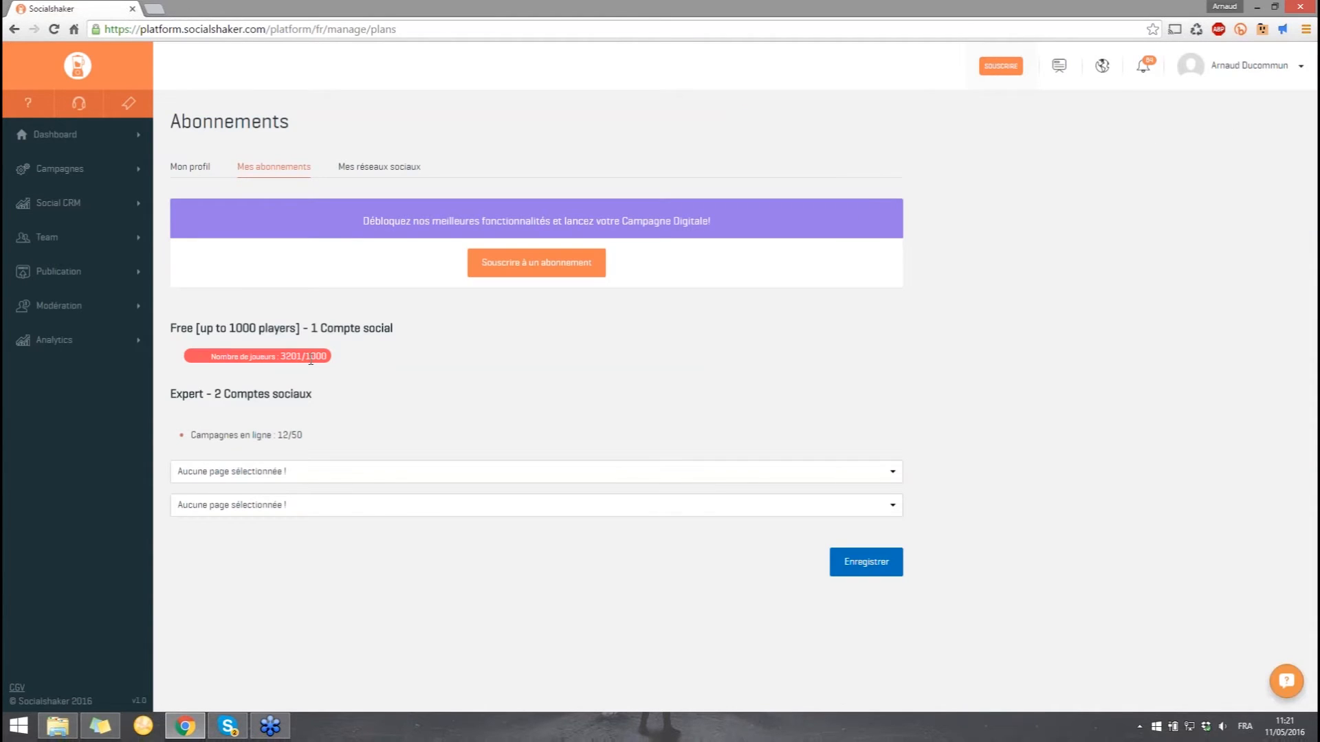
left_click_drag(172, 325, 399, 330)
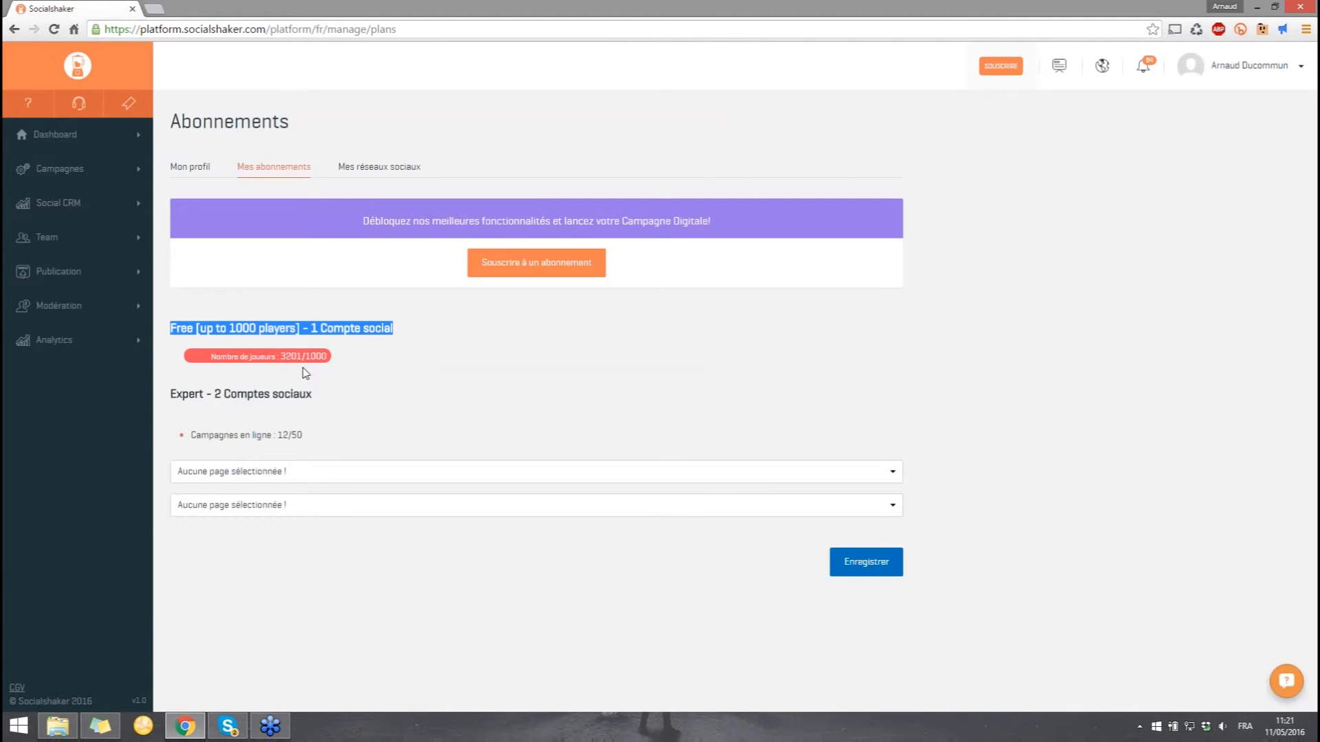
left_click_drag(201, 363, 341, 366)
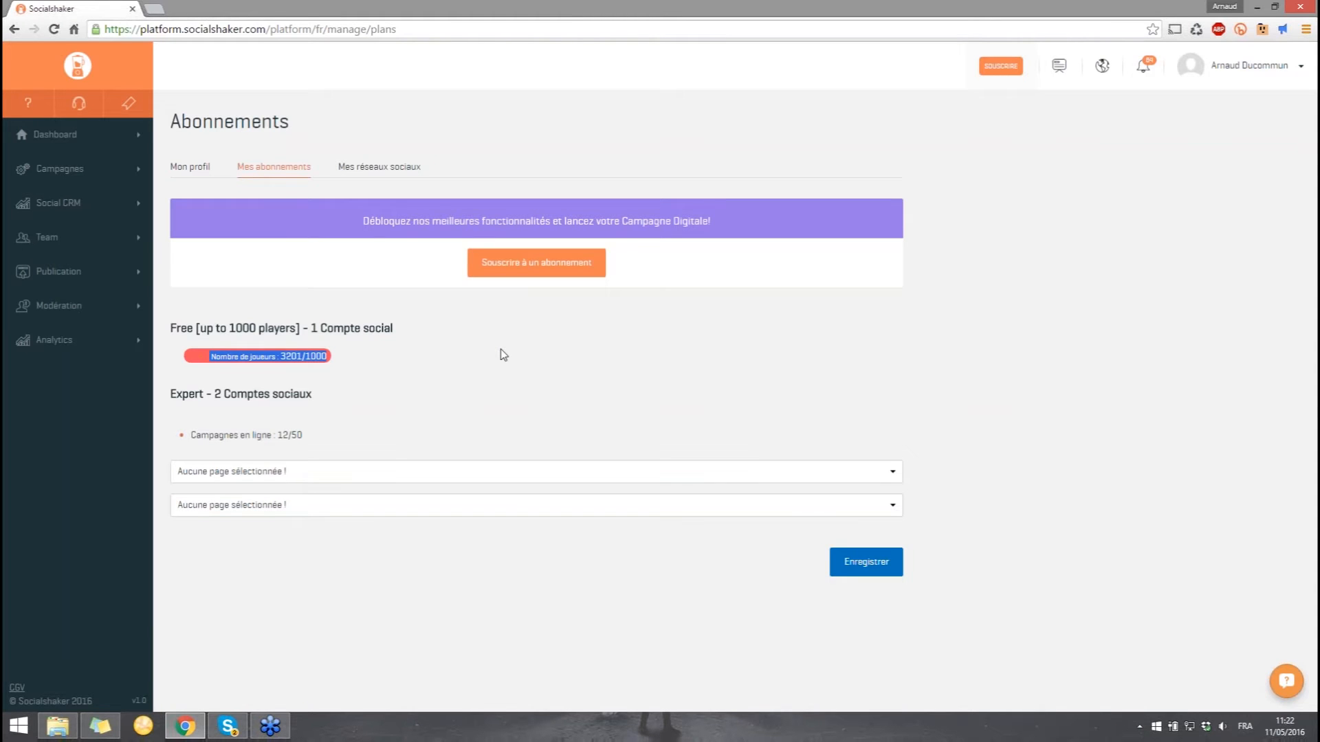
left_click(210, 357)
left_click_drag(170, 394, 320, 396)
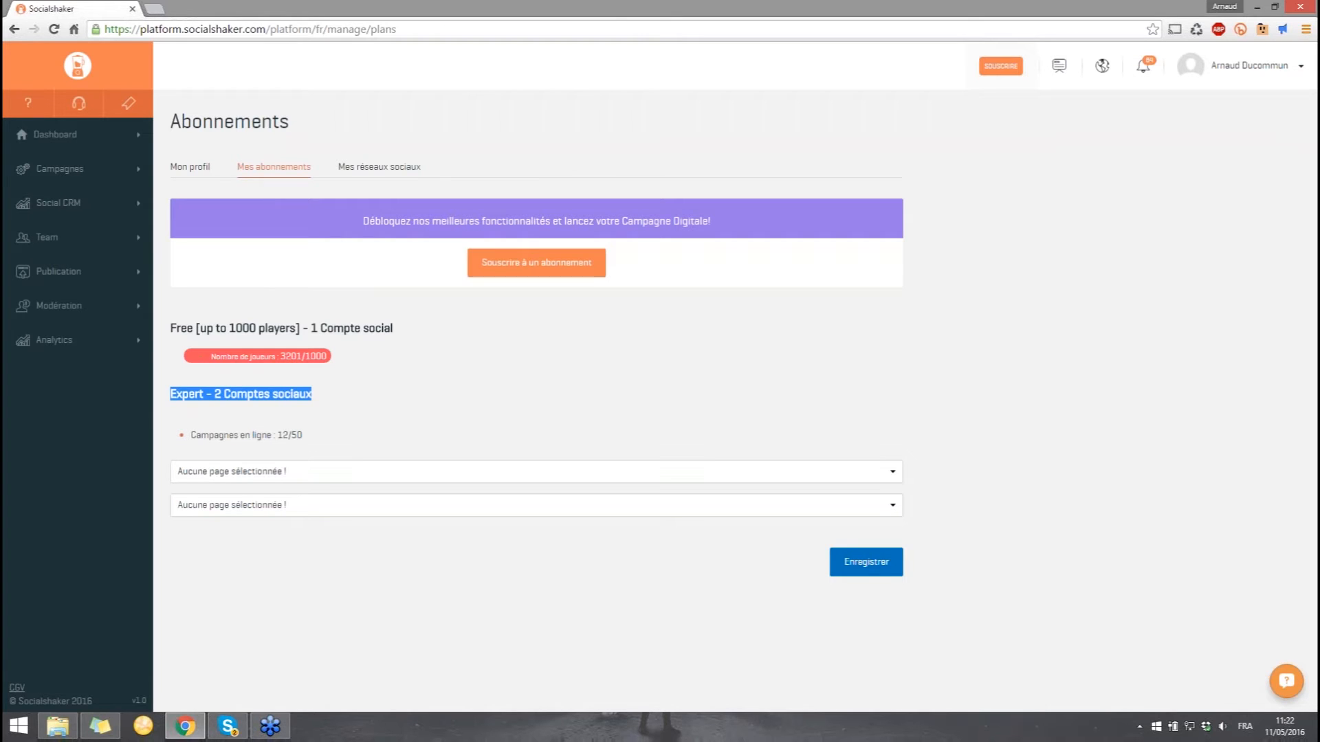
left_click(291, 473)
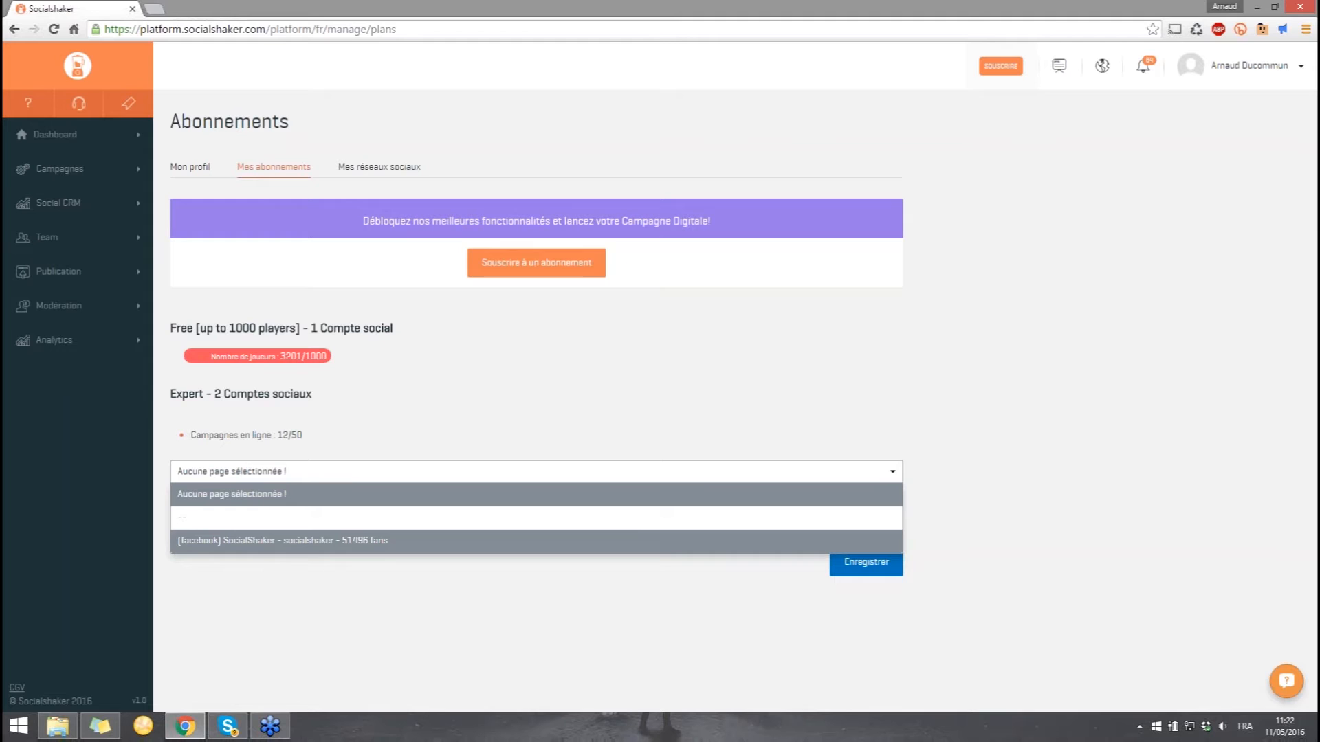
left_click(500, 352)
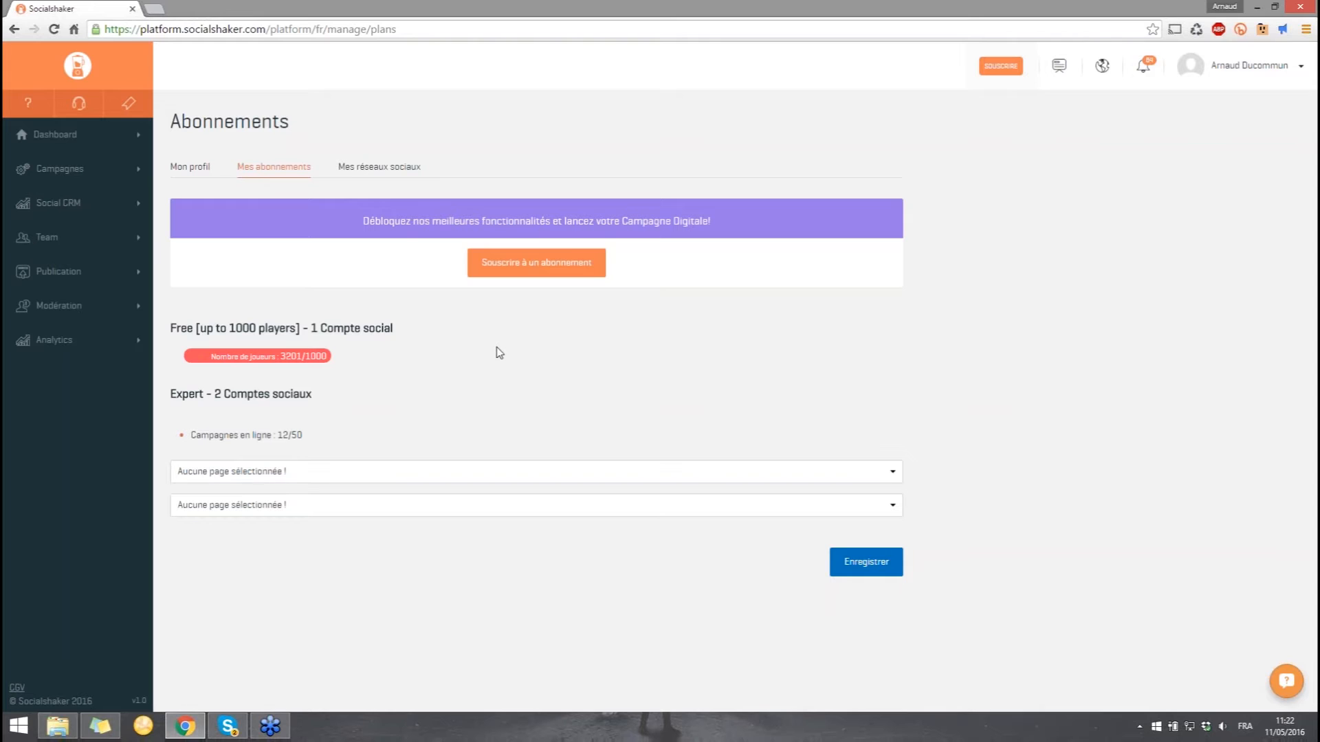
Check the Facebook account linked under the social networks and return to the subscriptions
left_click(373, 172)
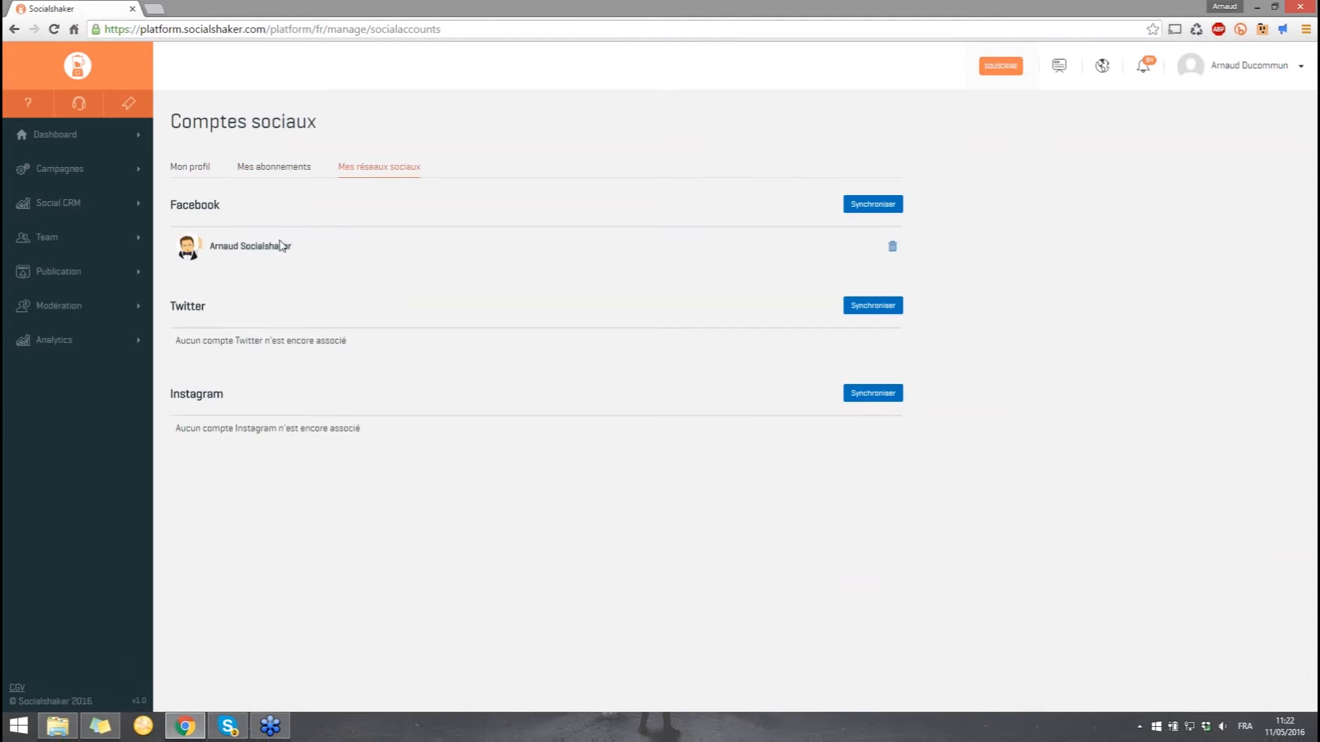
left_click_drag(305, 247, 211, 250)
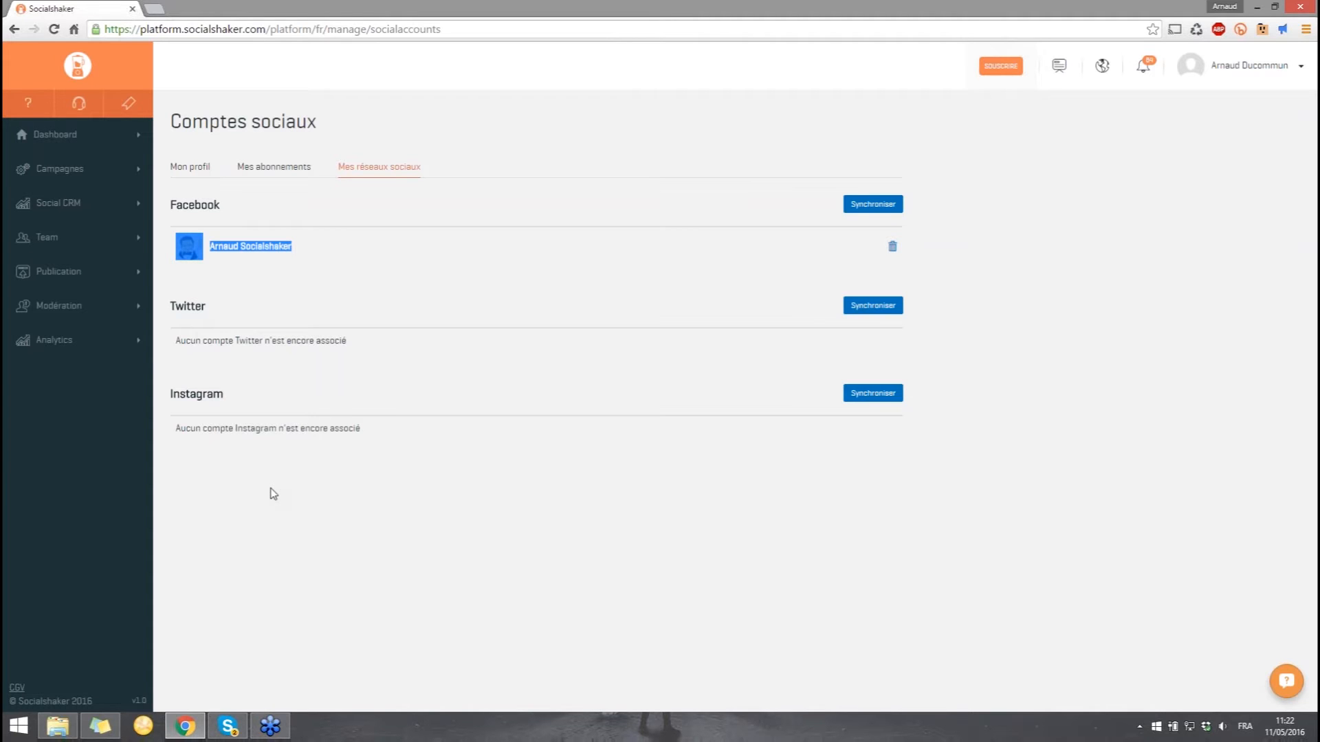
left_click(275, 168)
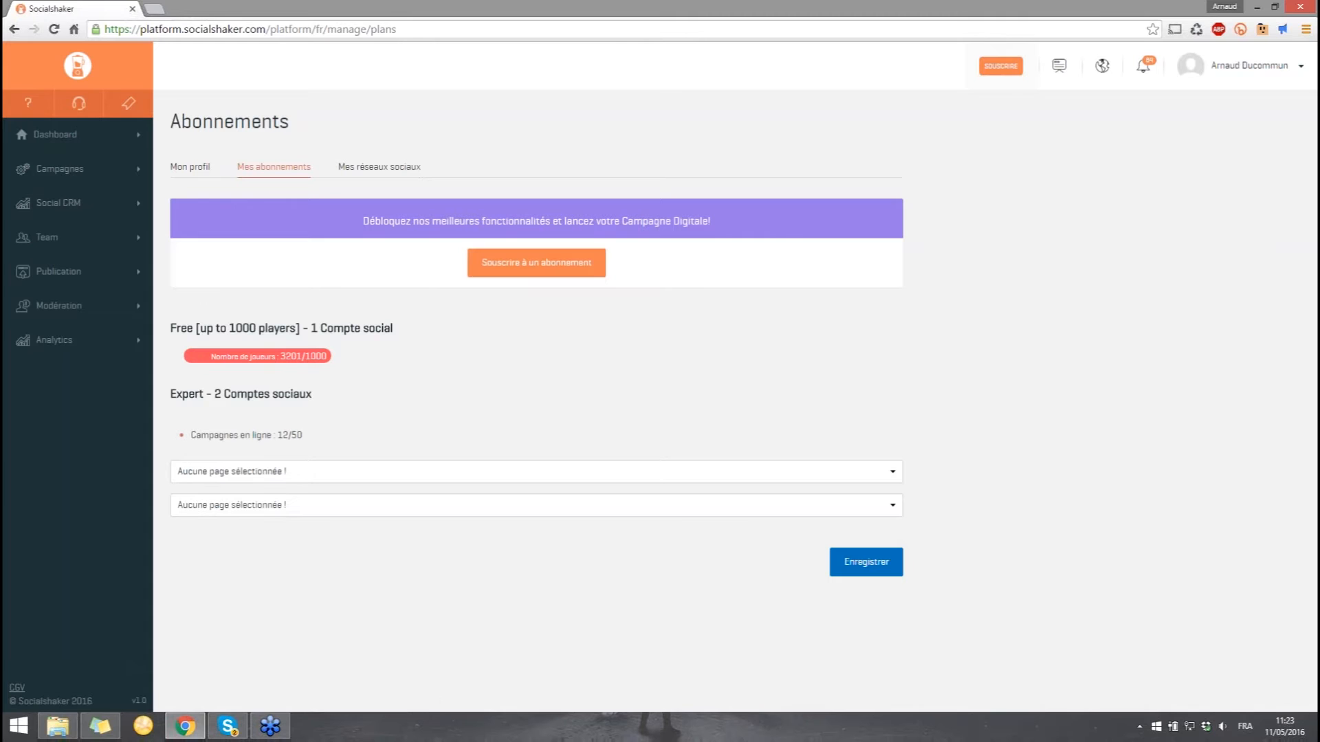
Assign the SocialShaker Facebook page to the first page slot of the Expert plan and save
left_click(240, 472)
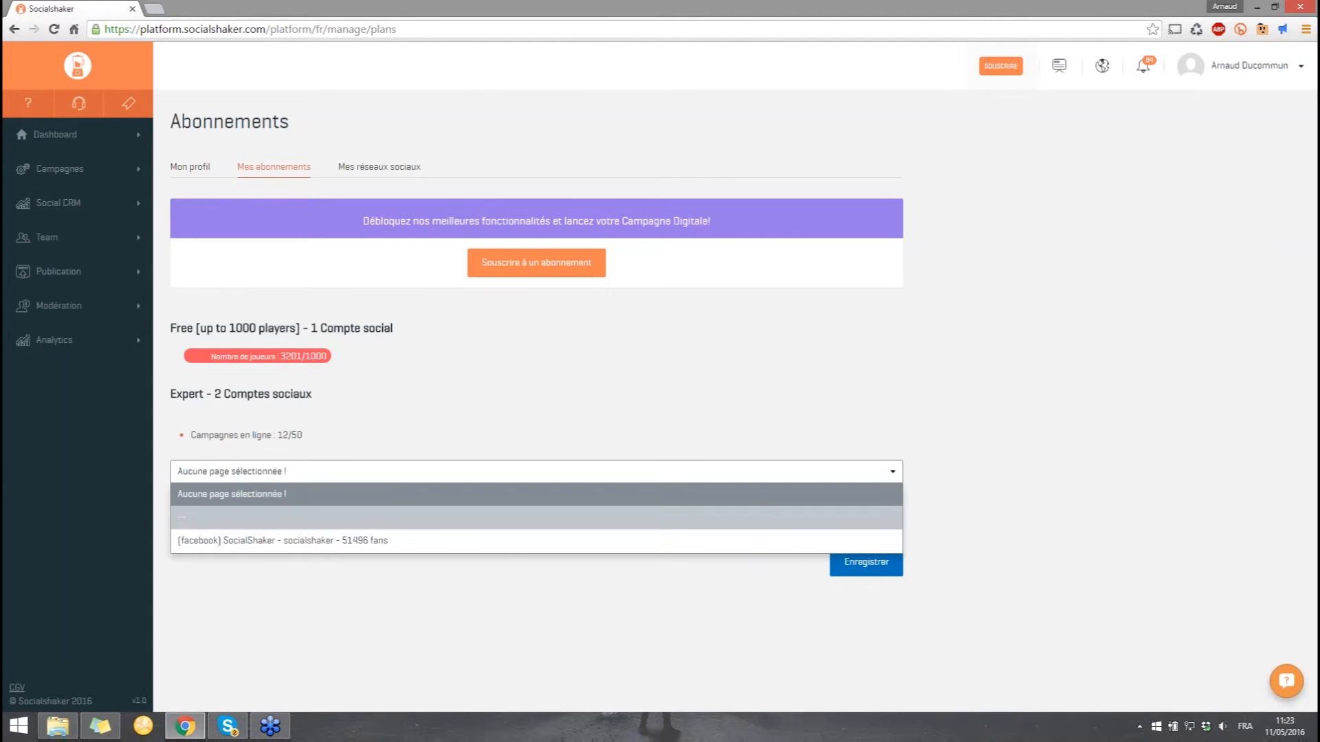
left_click(236, 541)
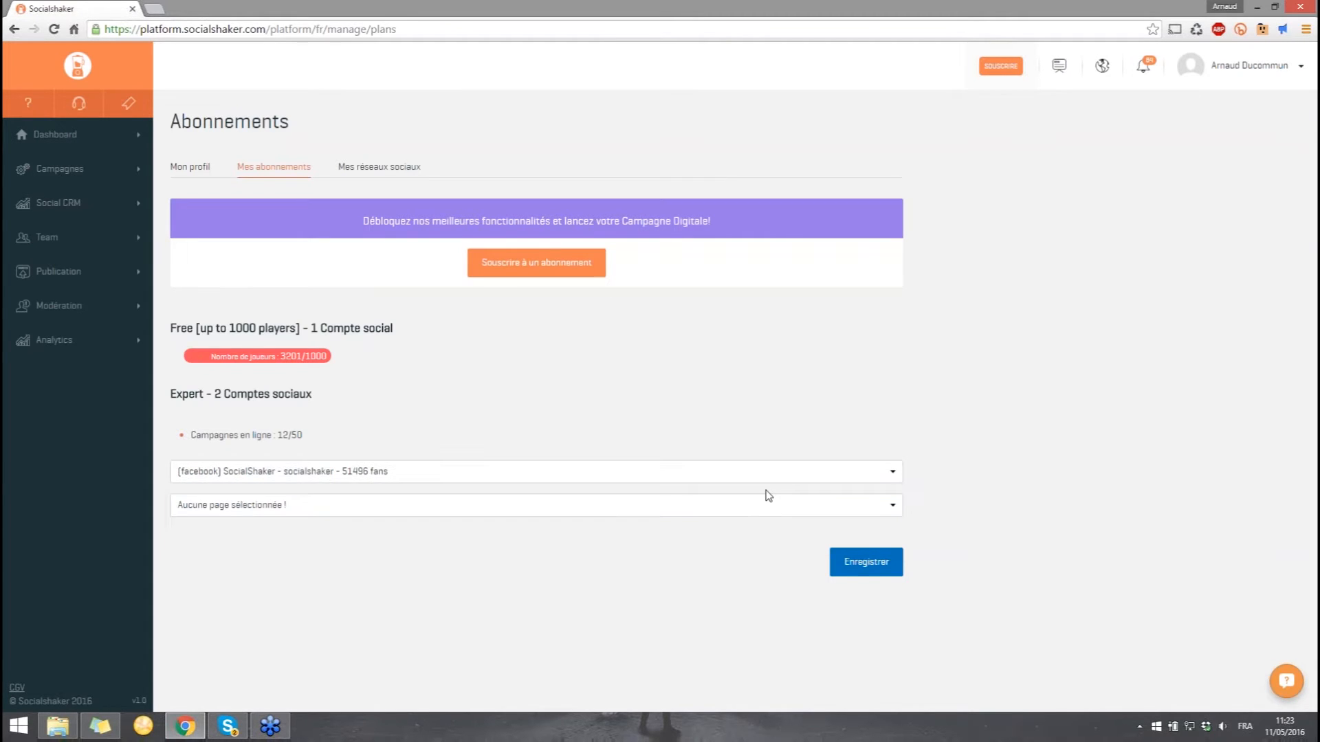
left_click(867, 564)
Return to the dashboard, and open the campaigns list to look through the existing campaigns
left_click(112, 138)
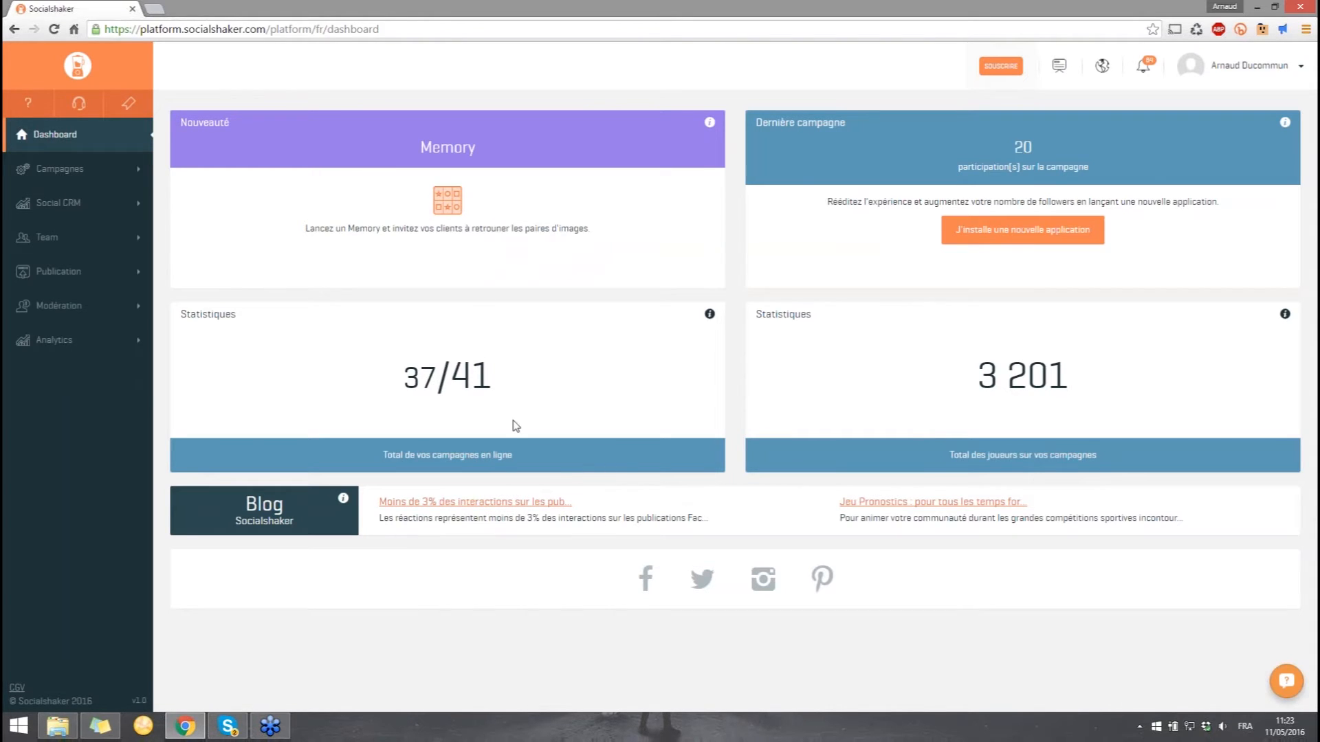
left_click(136, 170)
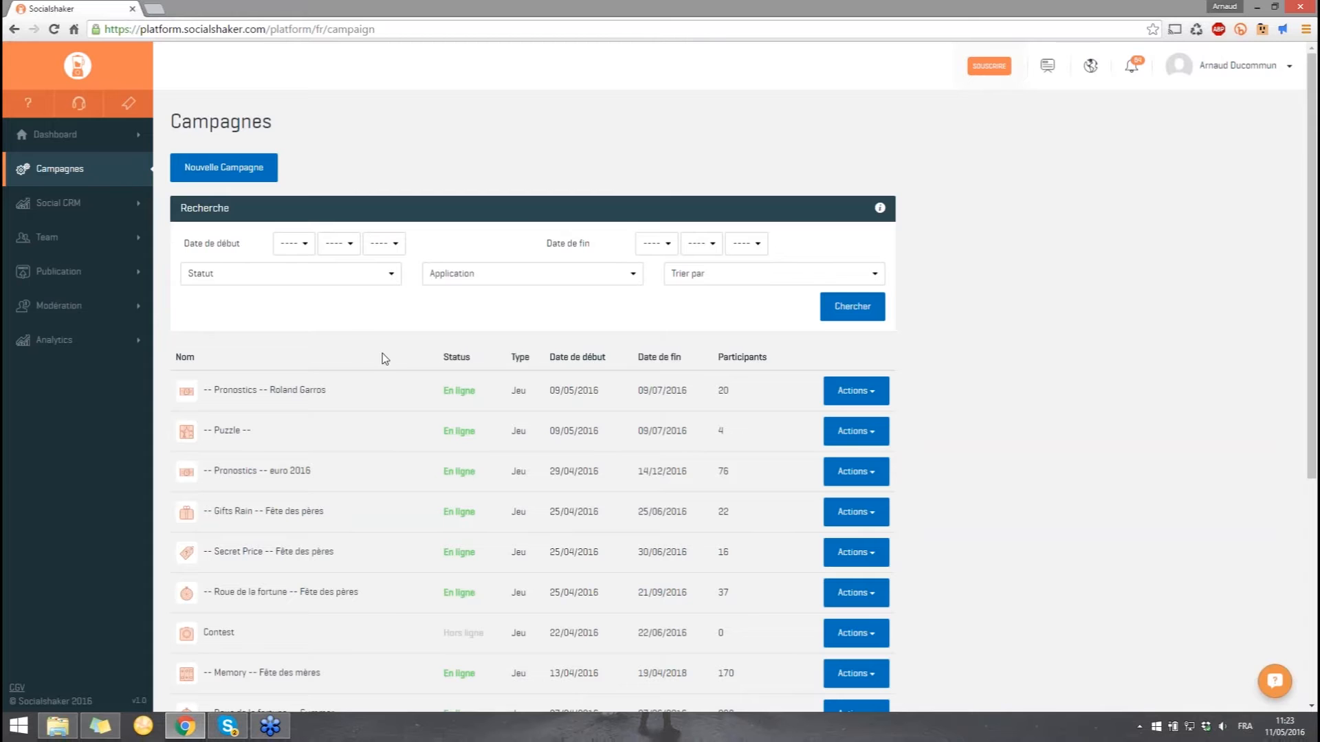
scroll(375, 354, "down", 1)
scroll(381, 378, "down", 4)
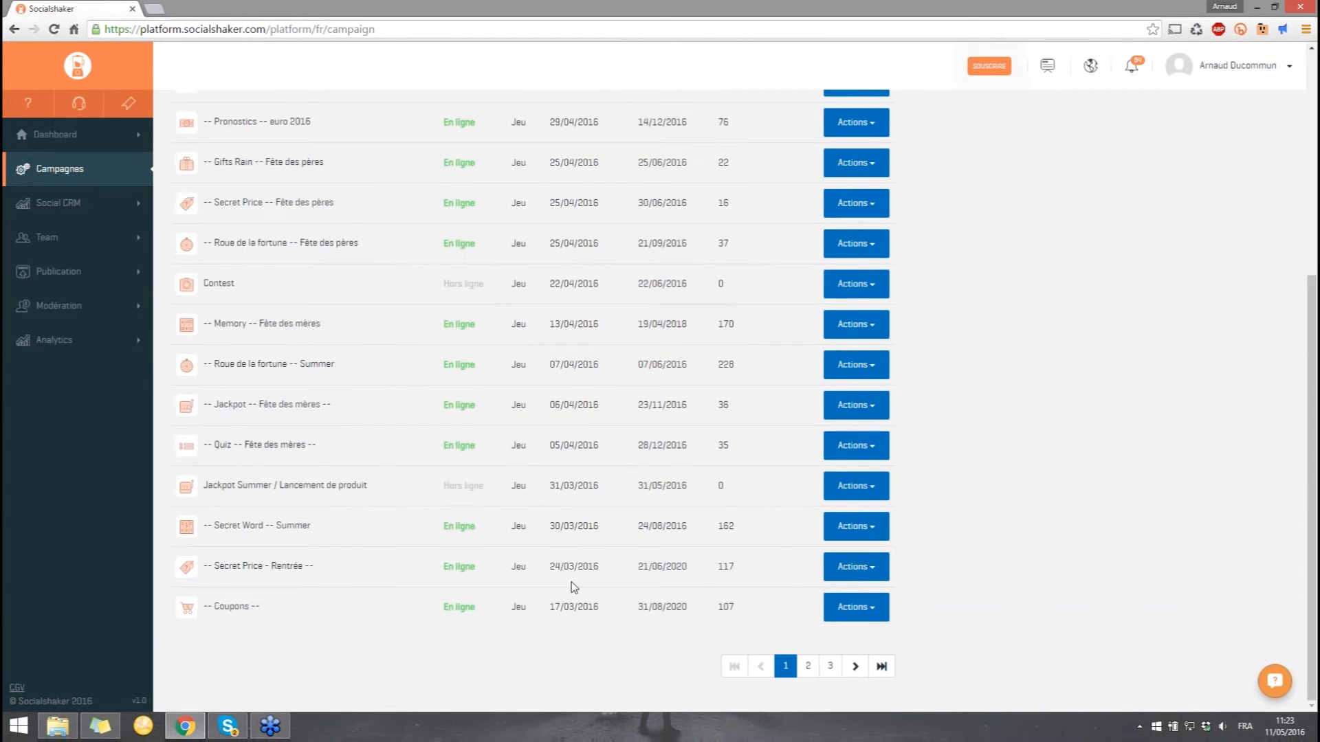
scroll(602, 581, "up", 1)
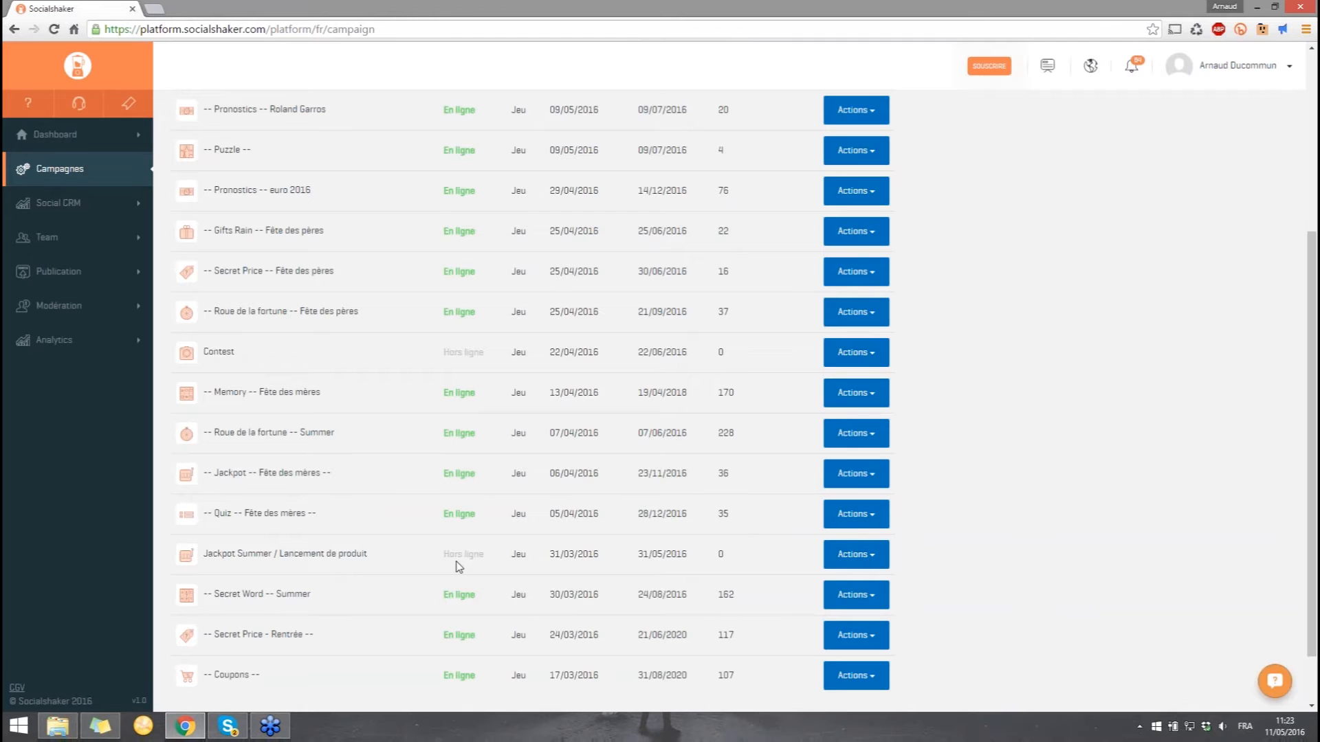
scroll(459, 566, "up", 3)
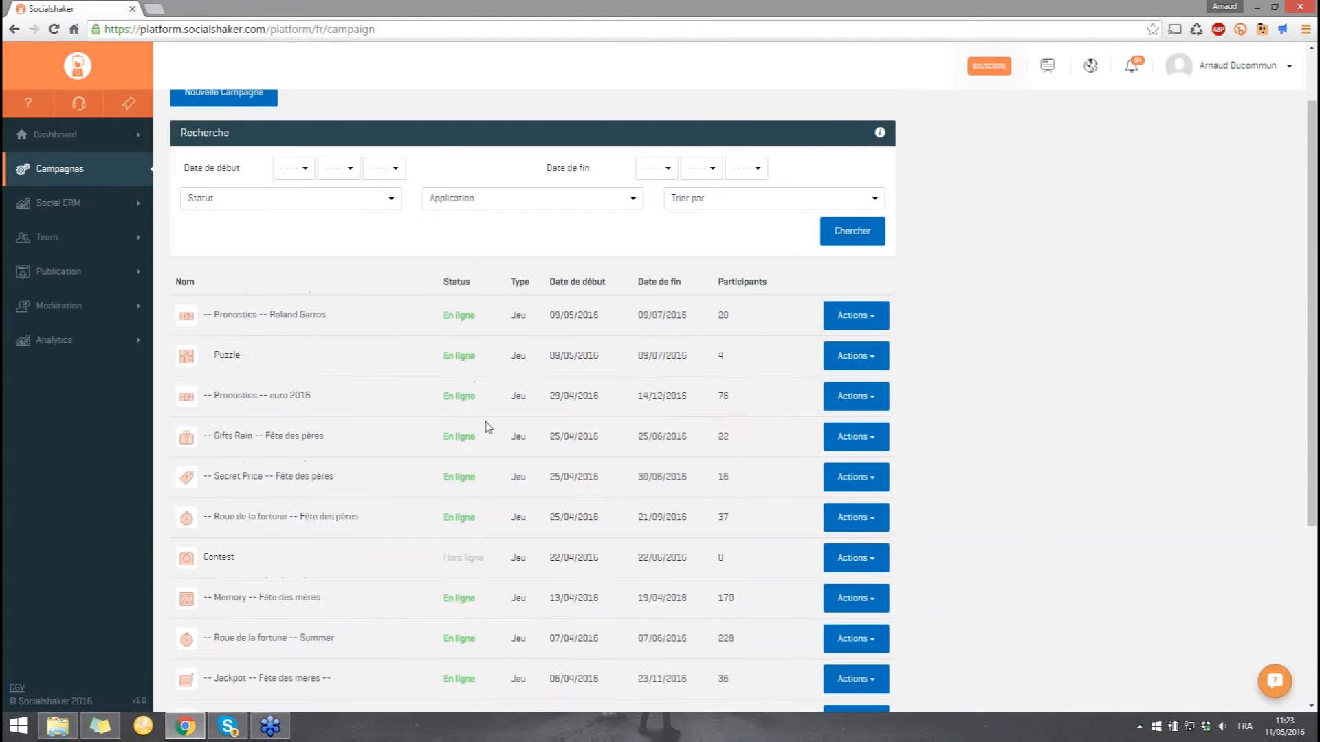
Examine the campaigns' online and offline status, and the Contest campaign's dates, participants and available actions
left_click_drag(438, 324, 481, 322)
left_click_drag(433, 560, 501, 558)
left_click_drag(550, 557, 704, 555)
left_click_drag(709, 555, 728, 555)
double_click(721, 557)
left_click(844, 558)
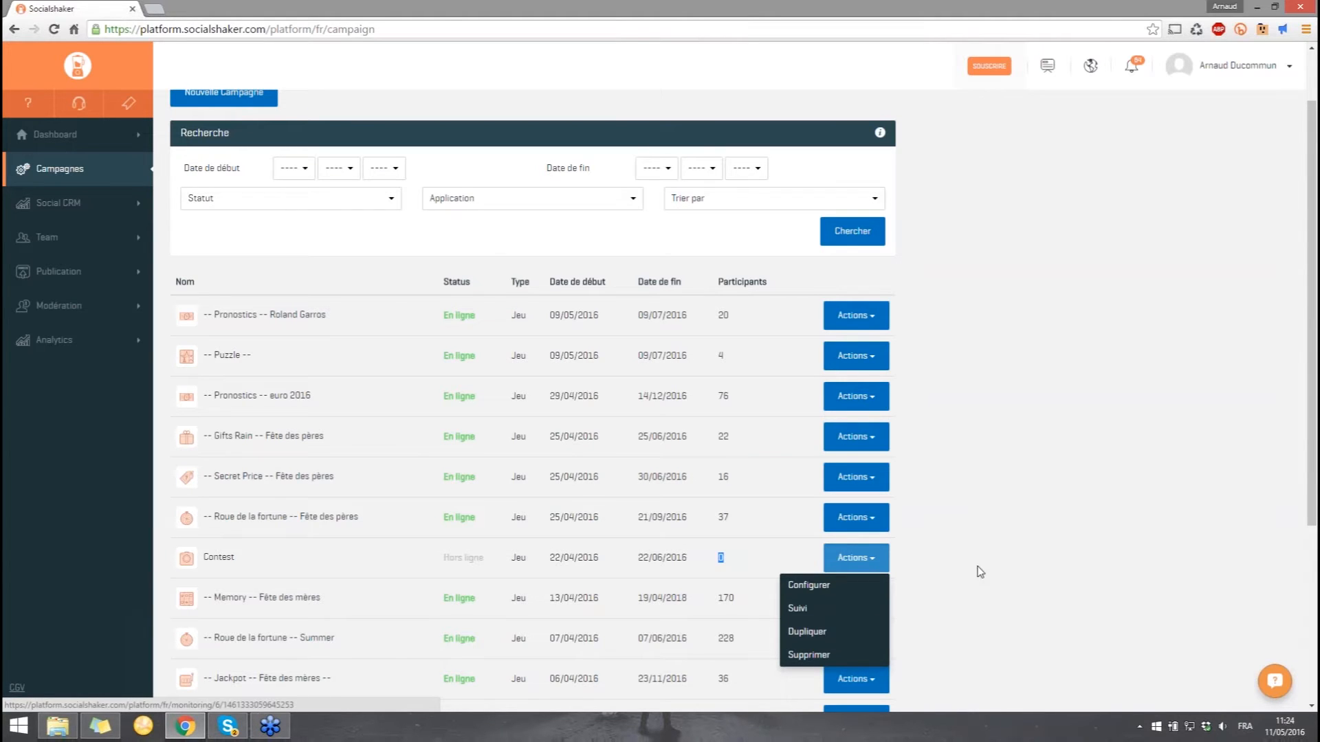
left_click(909, 547)
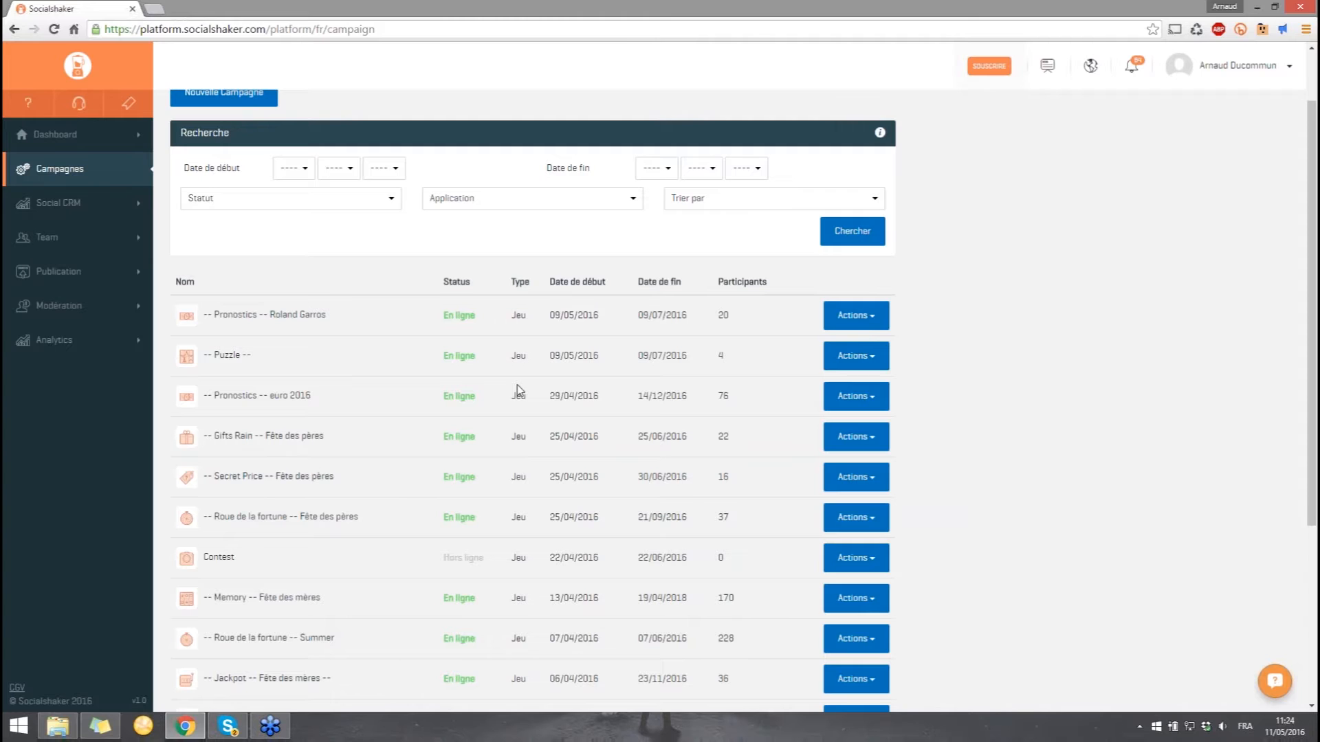
left_click_drag(515, 318, 514, 318)
left_click_drag(426, 311, 481, 356)
left_click_drag(423, 402, 491, 400)
Start a new campaign based on the Sweepstakes mechanic
scroll(450, 455, "up", 1)
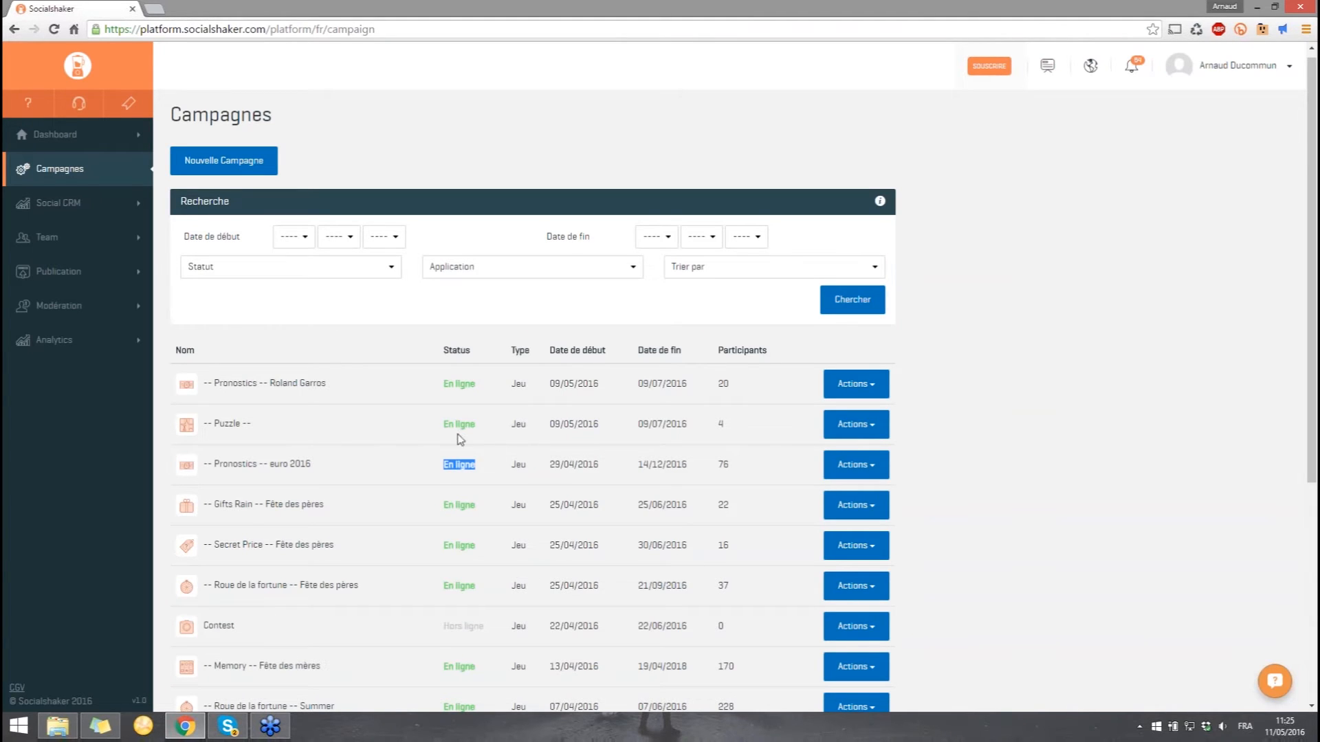
left_click(262, 176)
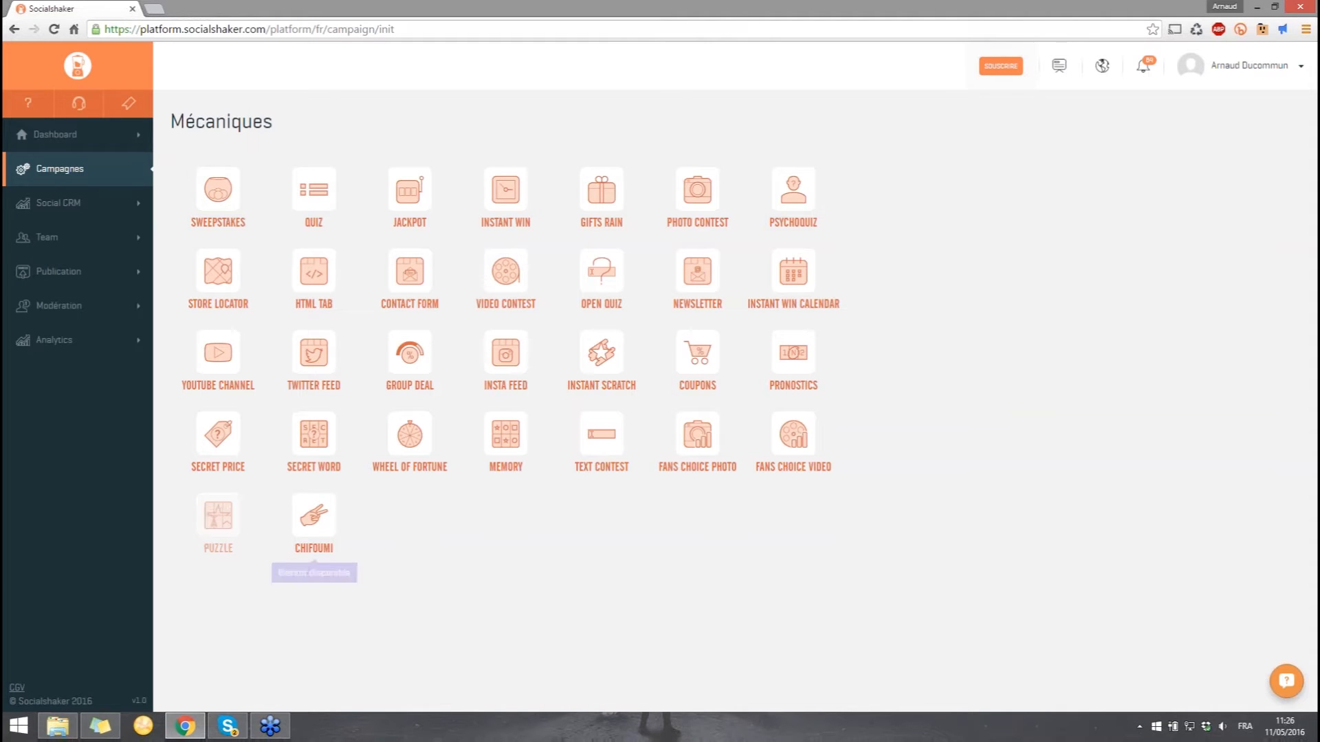
left_click(210, 225)
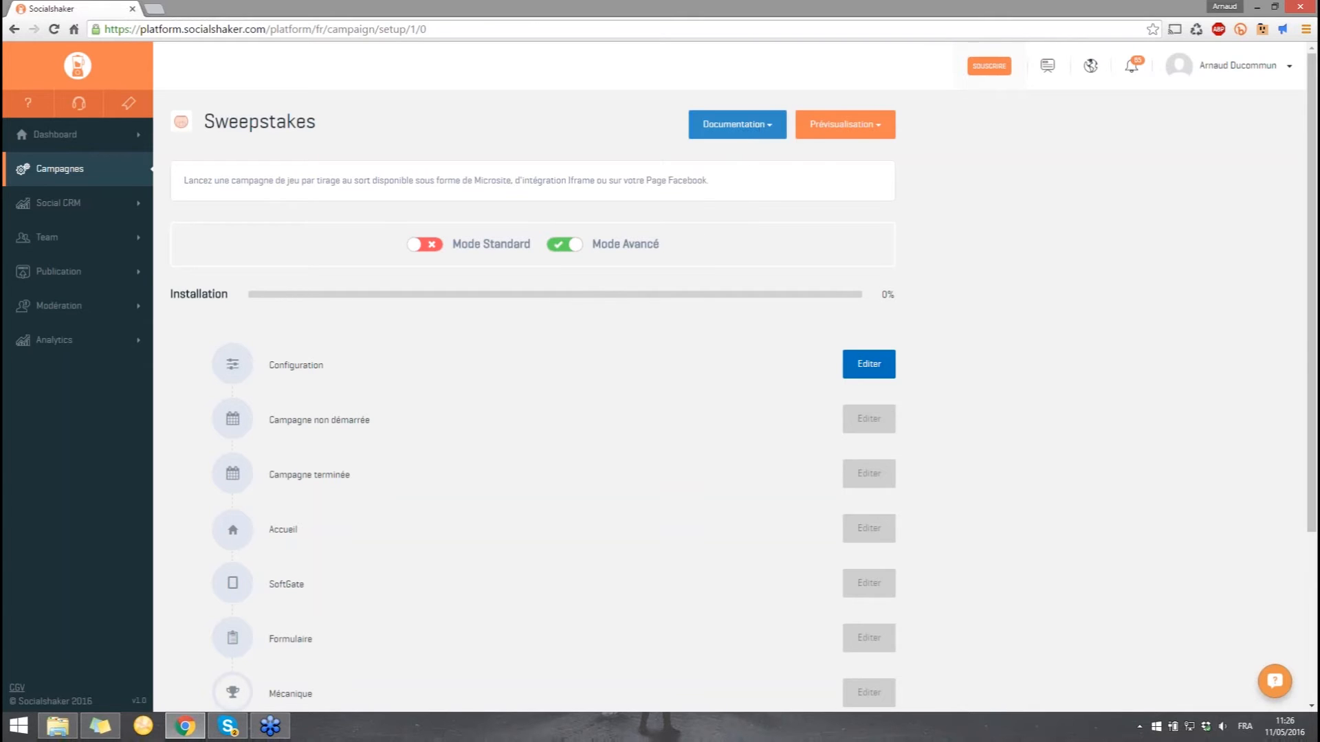
Review the documentation and preview options offered for the Sweepstakes campaign
left_click(753, 128)
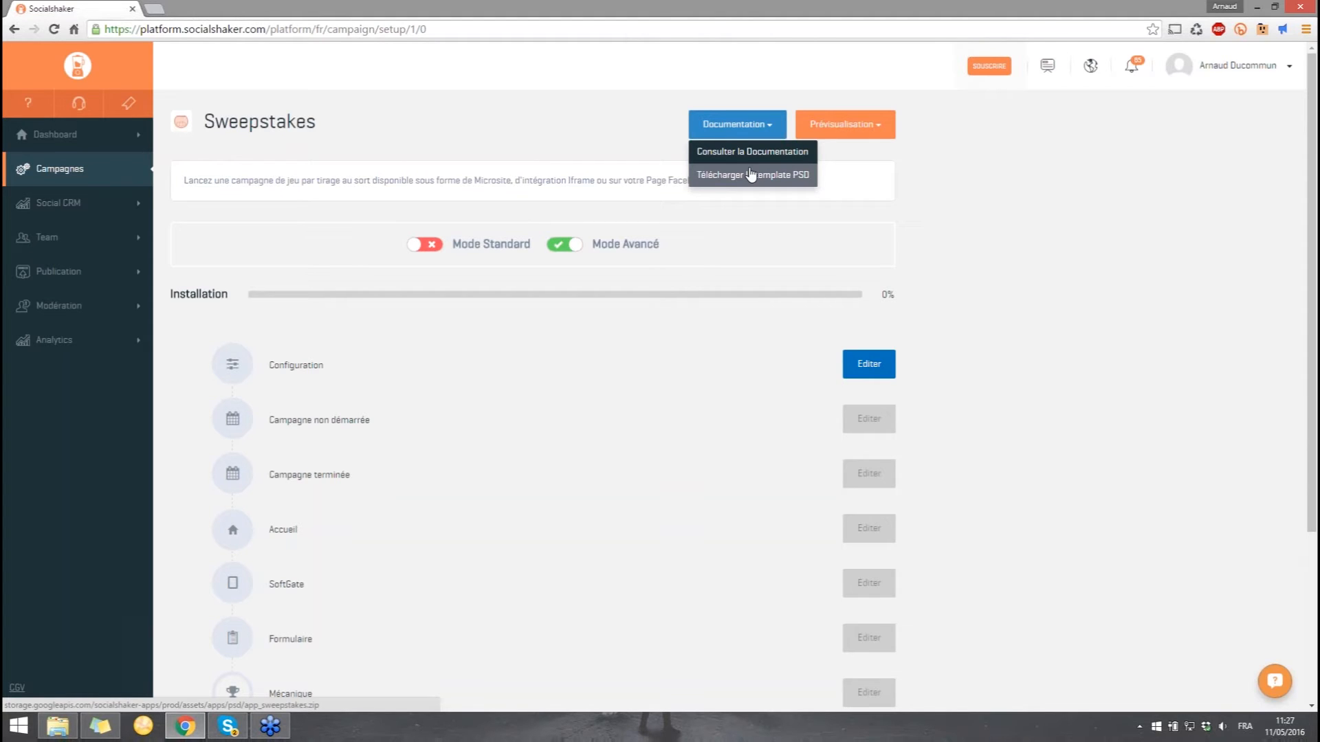
left_click(839, 126)
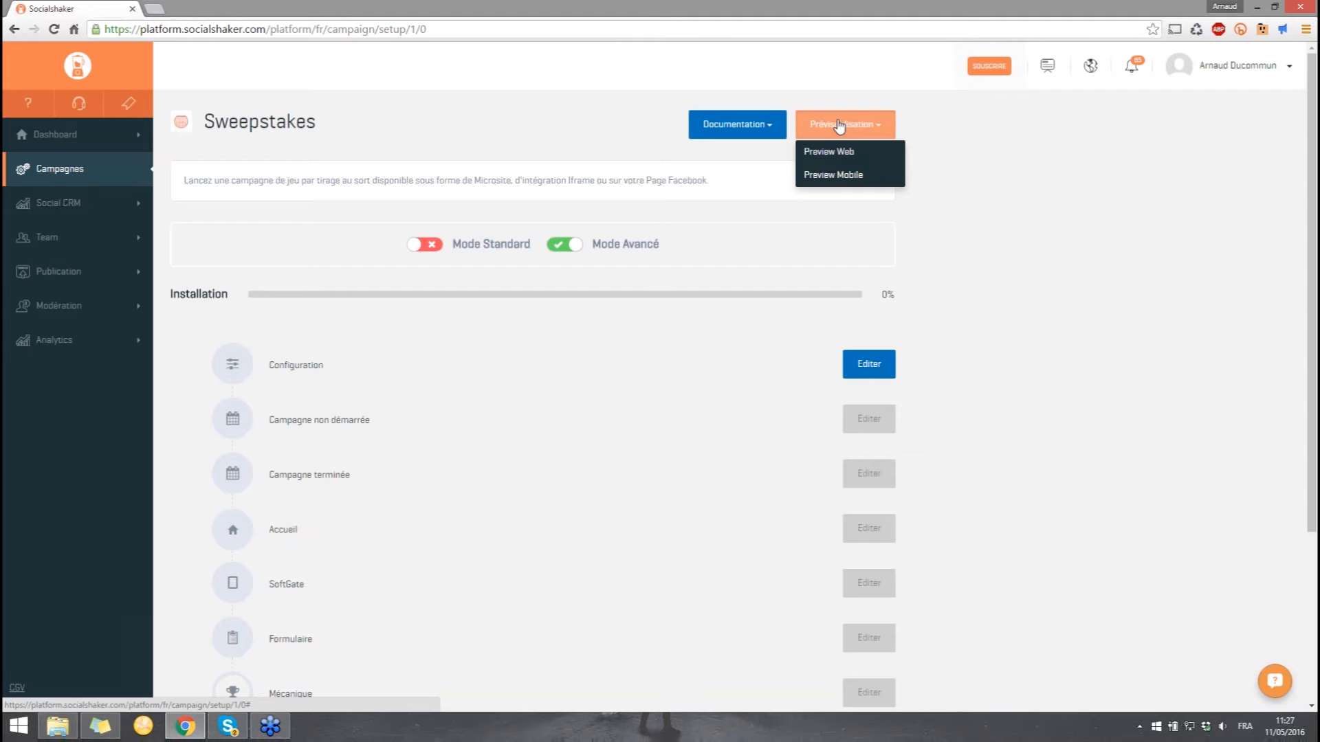
left_click(725, 237)
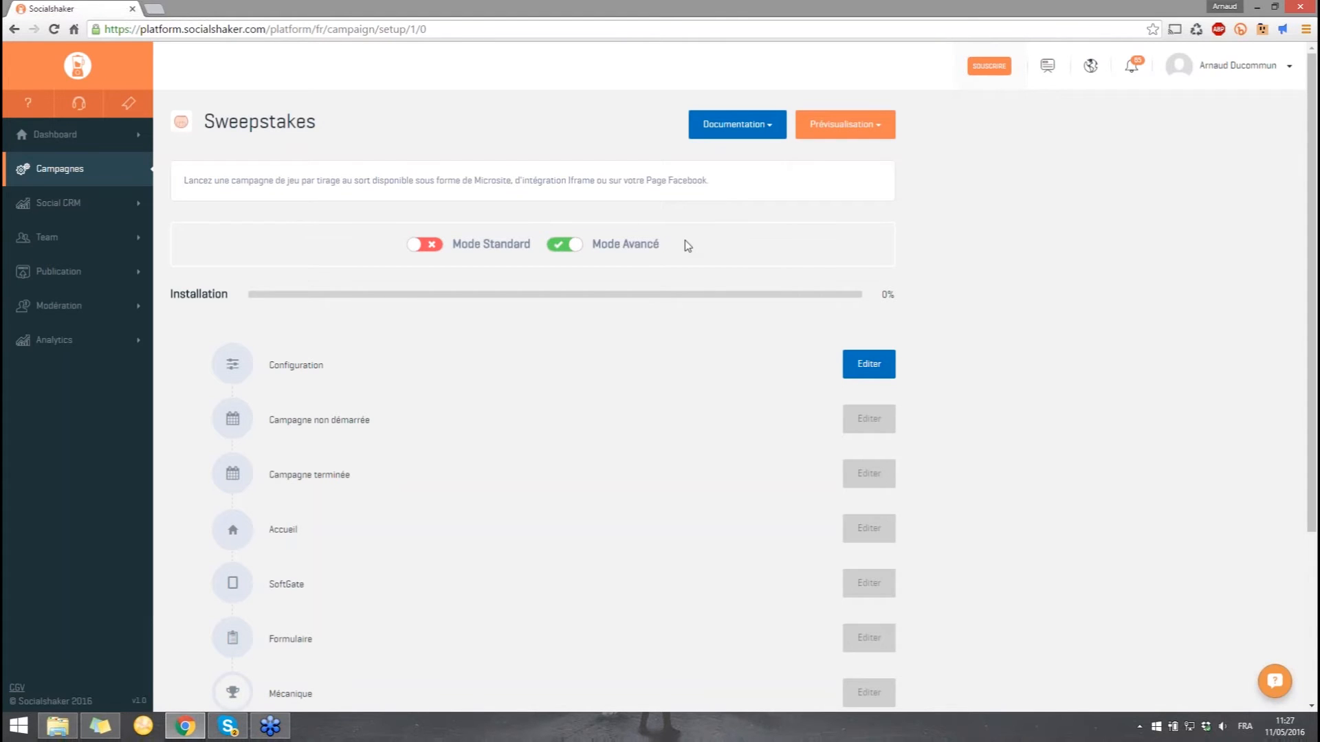
Compare the installation steps of Mode Standard and Mode Avancé, leaving Mode Avancé enabled
left_click(435, 251)
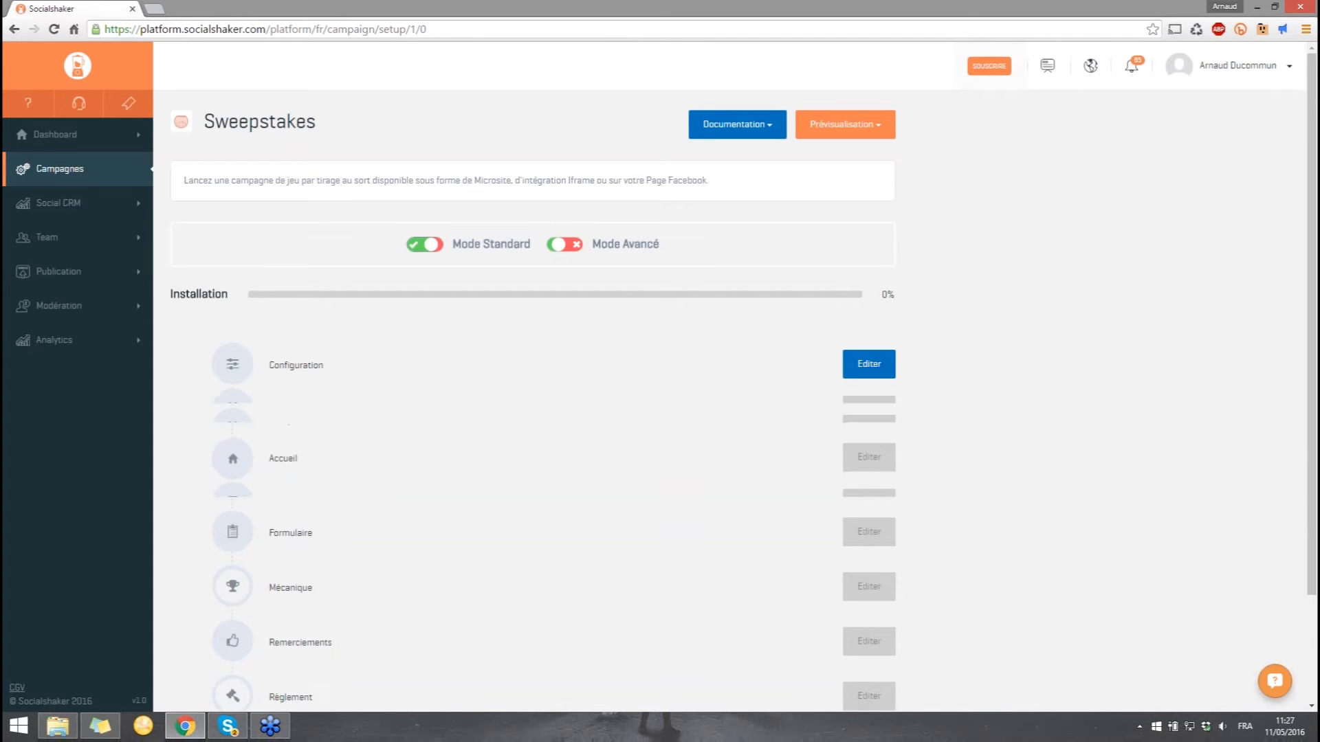
left_click(565, 246)
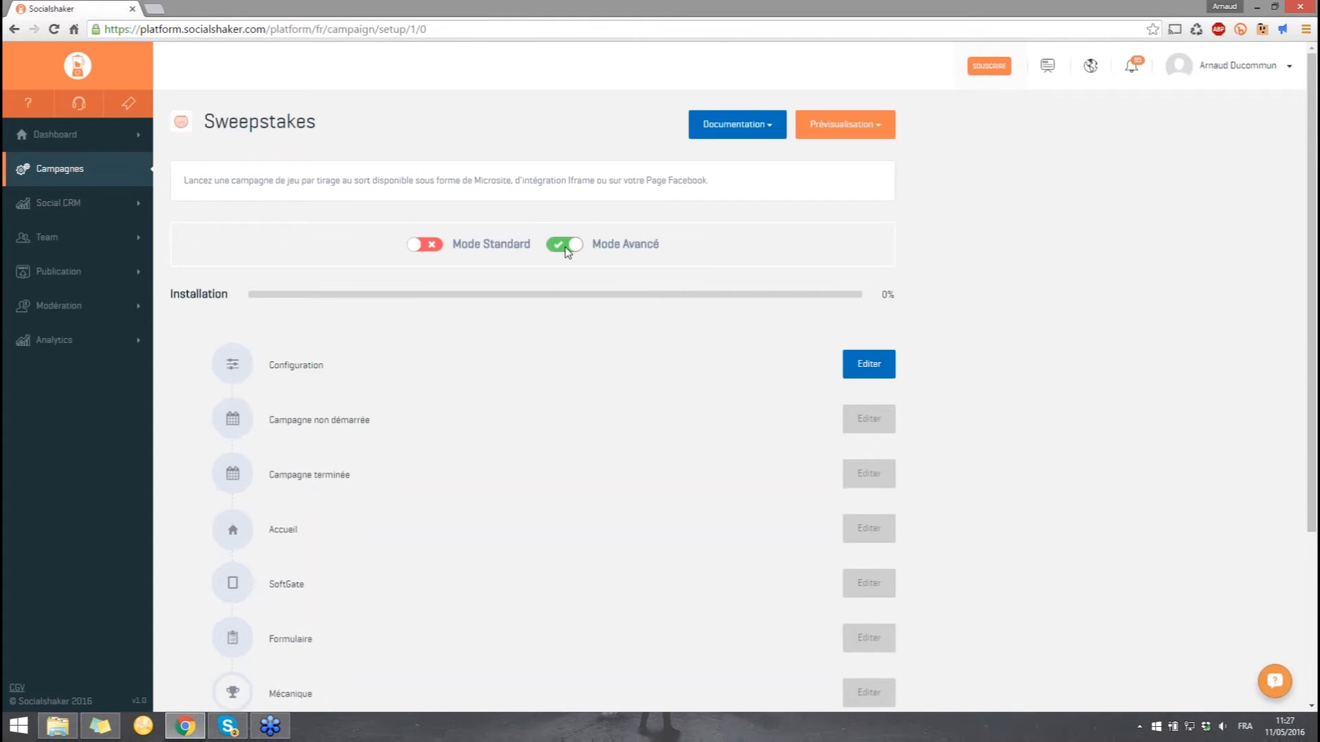
left_click(436, 250)
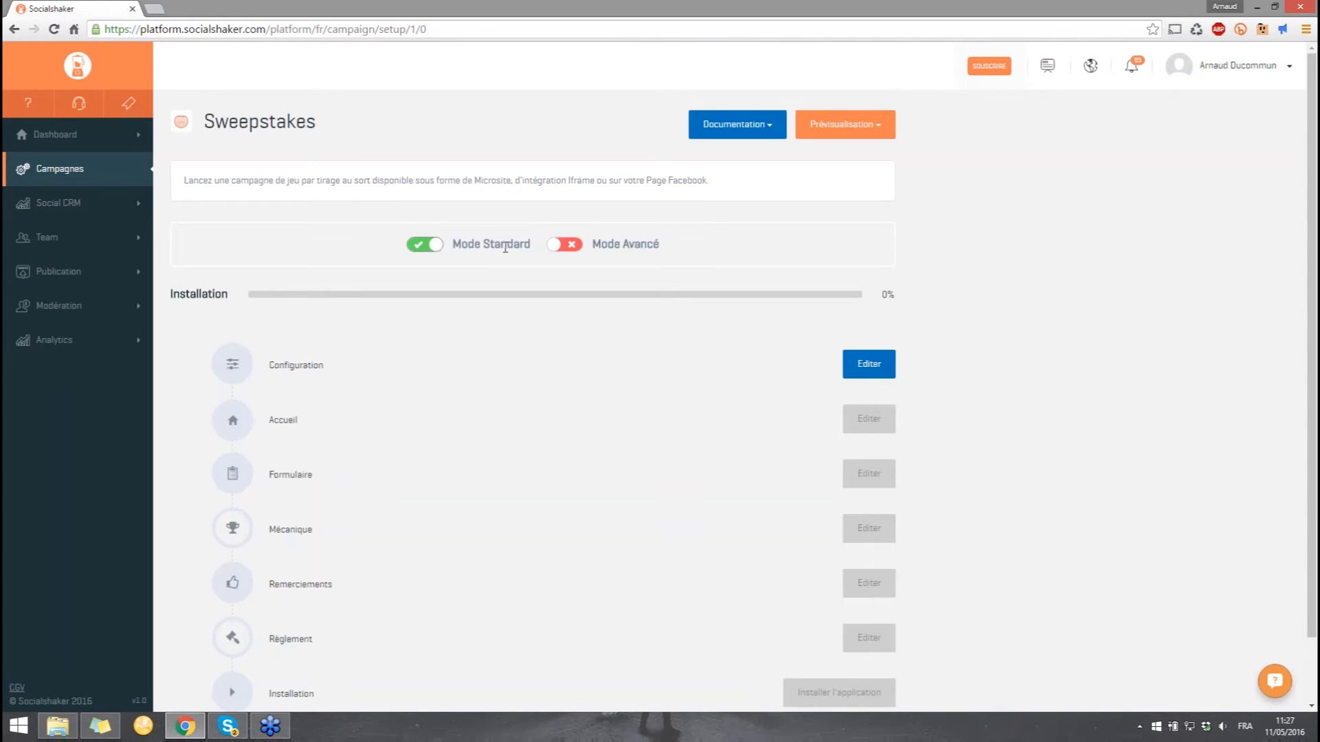
left_click(571, 245)
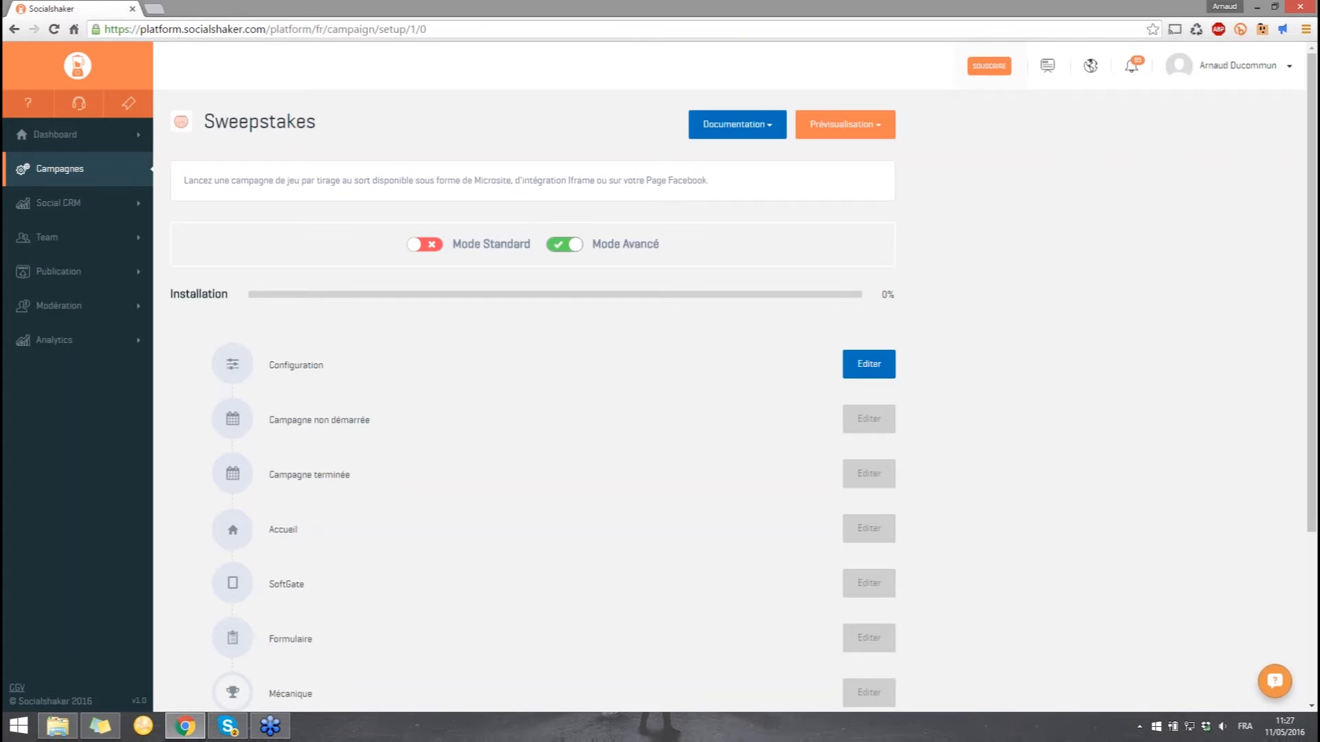
Open the Configuration step of the Sweepstakes campaign
left_click(863, 371)
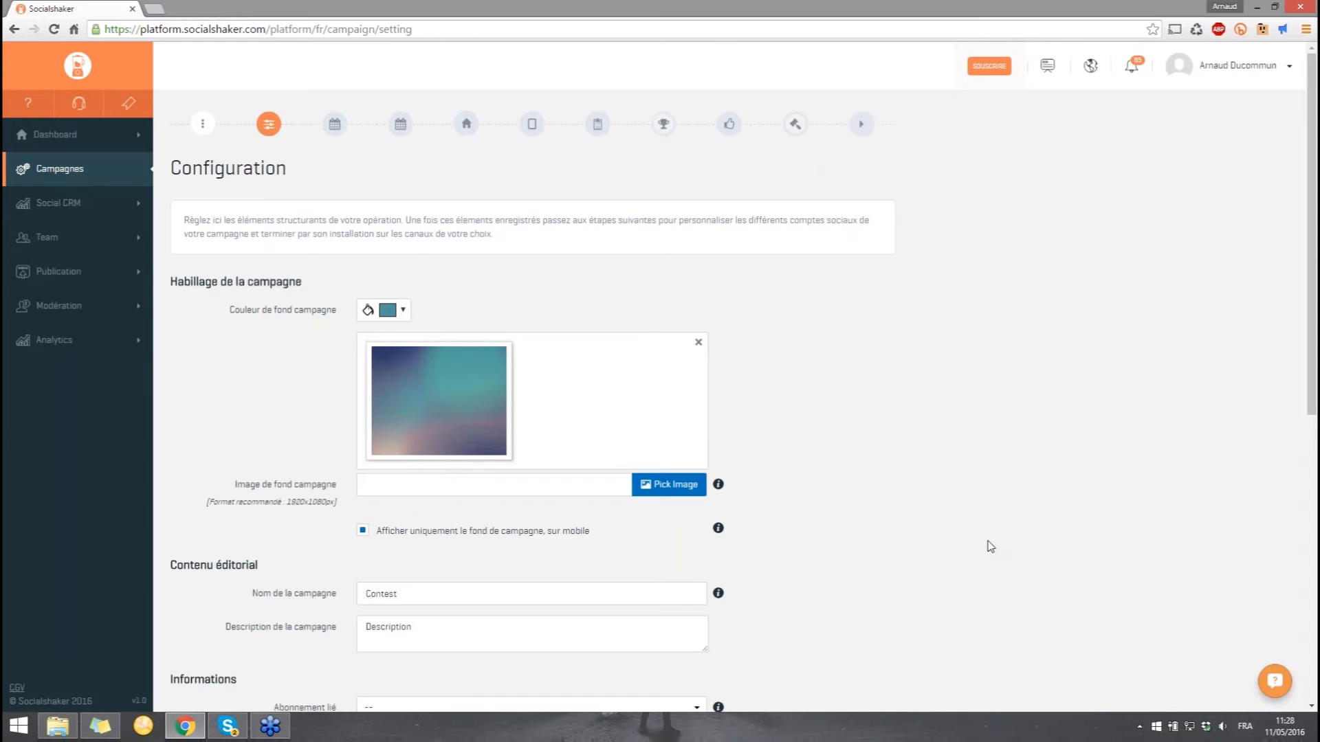
Go back to the campaign list and open the setup of the "-- Secret Word -- Summer" campaign
left_click(125, 181)
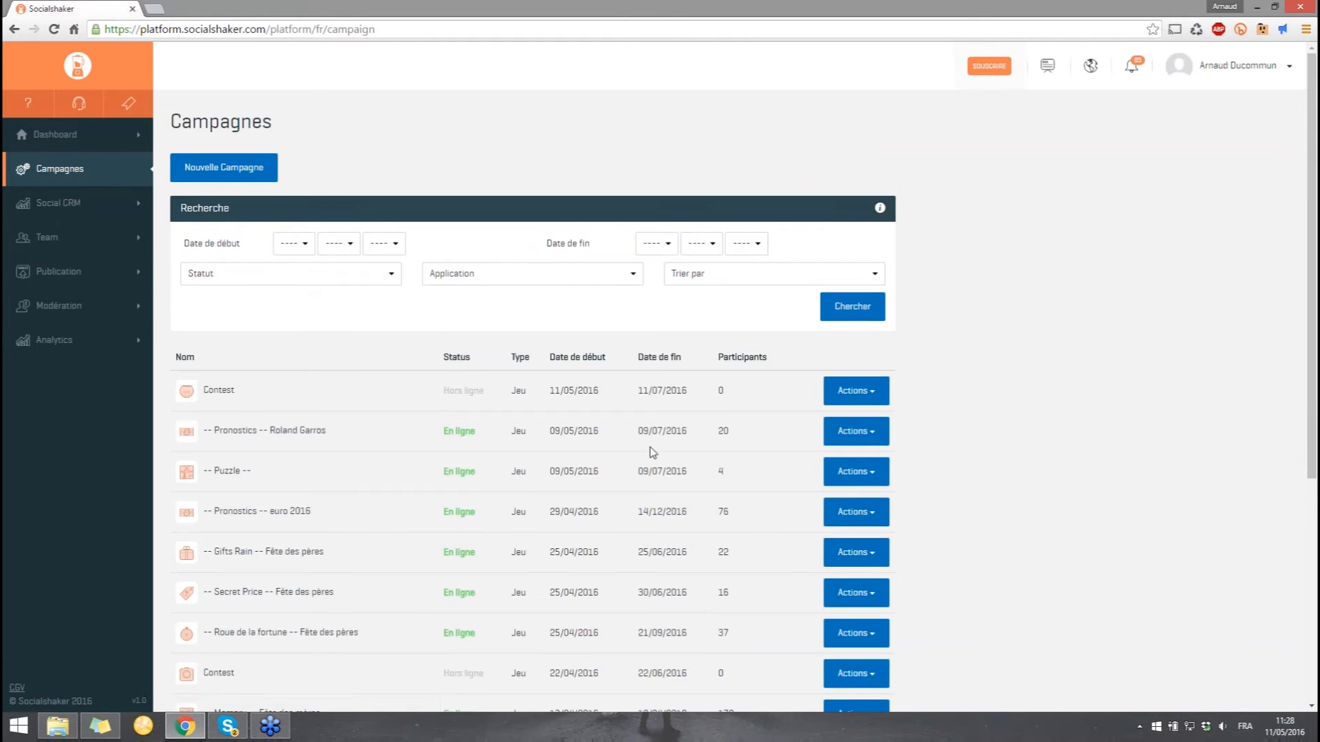
scroll(645, 448, "down", 1)
scroll(529, 412, "down", 4)
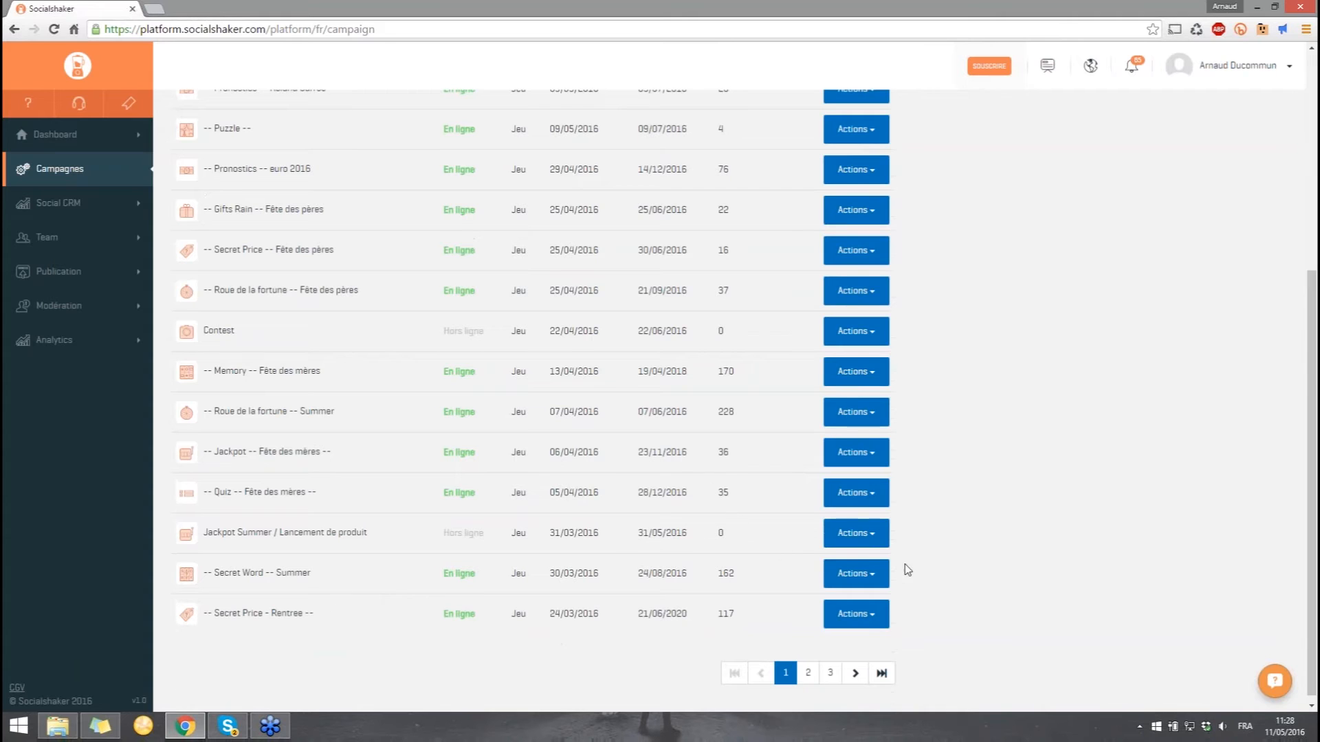
left_click(877, 573)
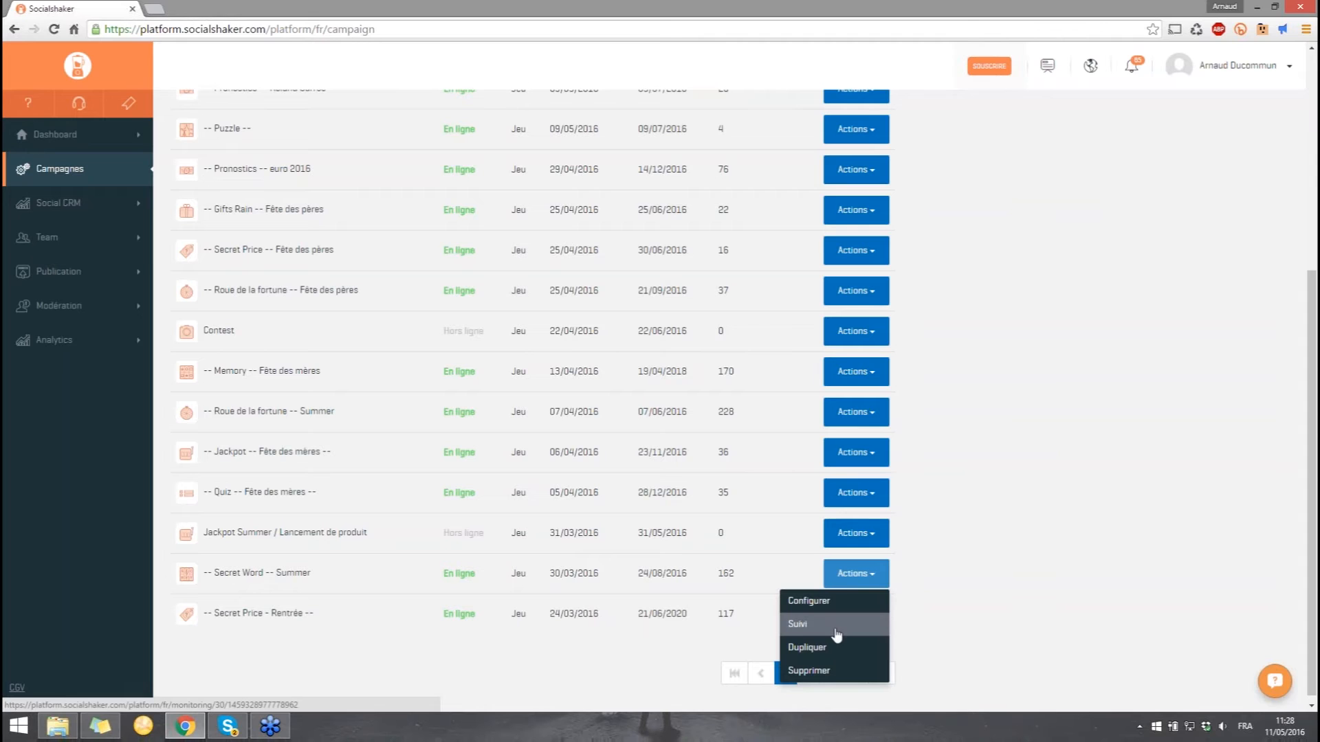
left_click(821, 604)
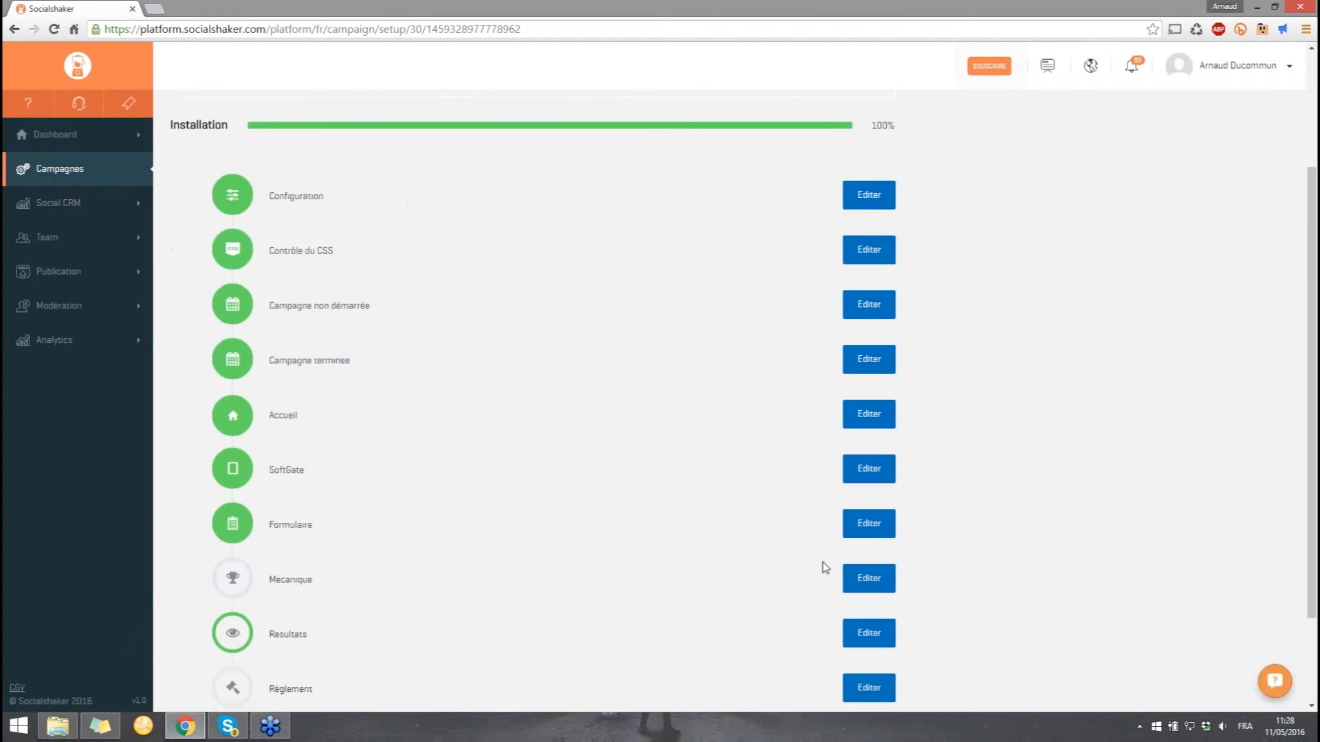
scroll(822, 569, "down", 4)
left_click(832, 623)
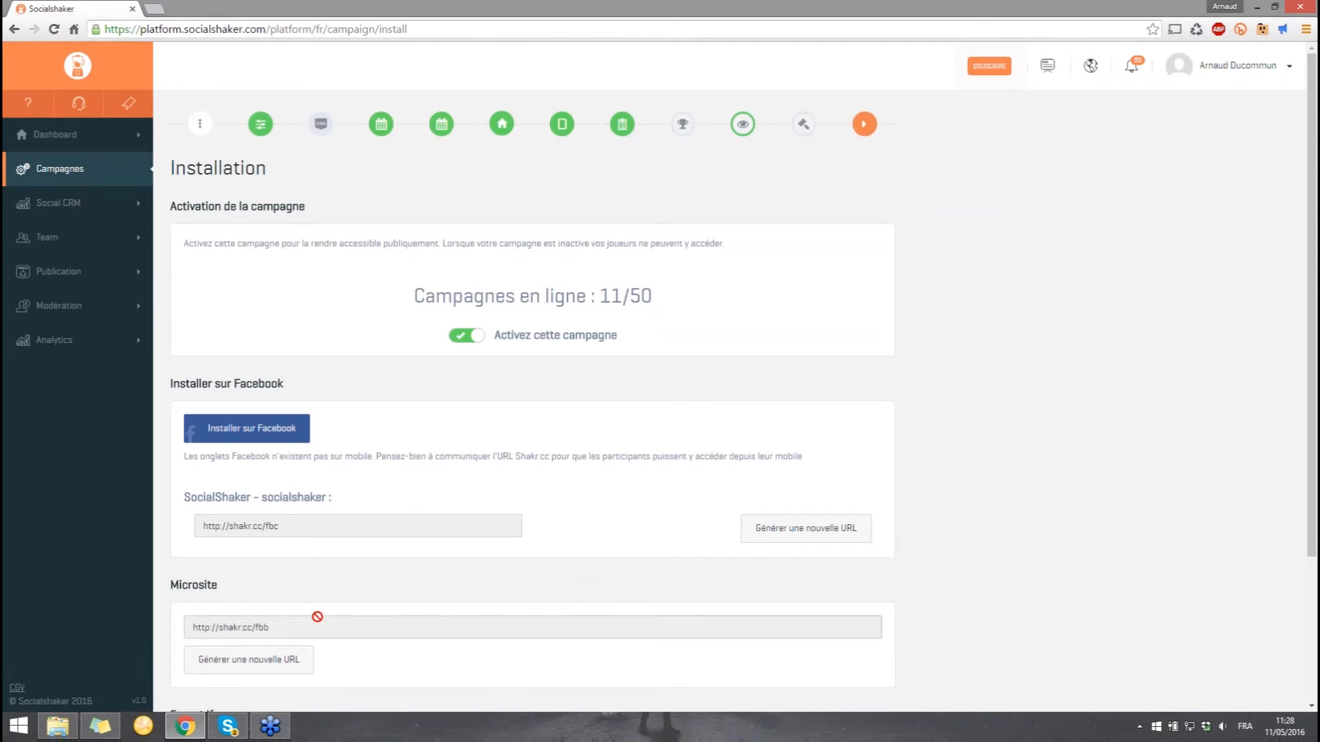
left_click_drag(318, 622, 177, 620)
key("ctrl+c")
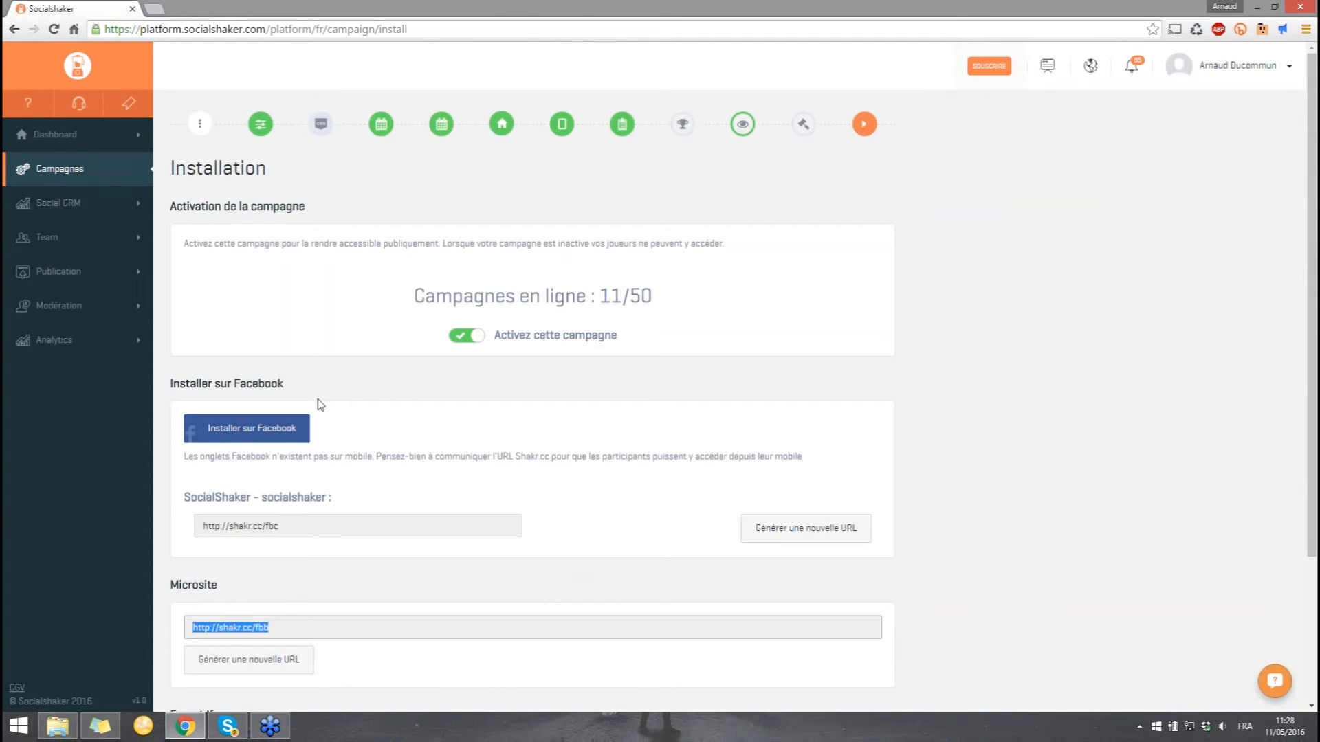
left_click(154, 8)
key("ctrl+v")
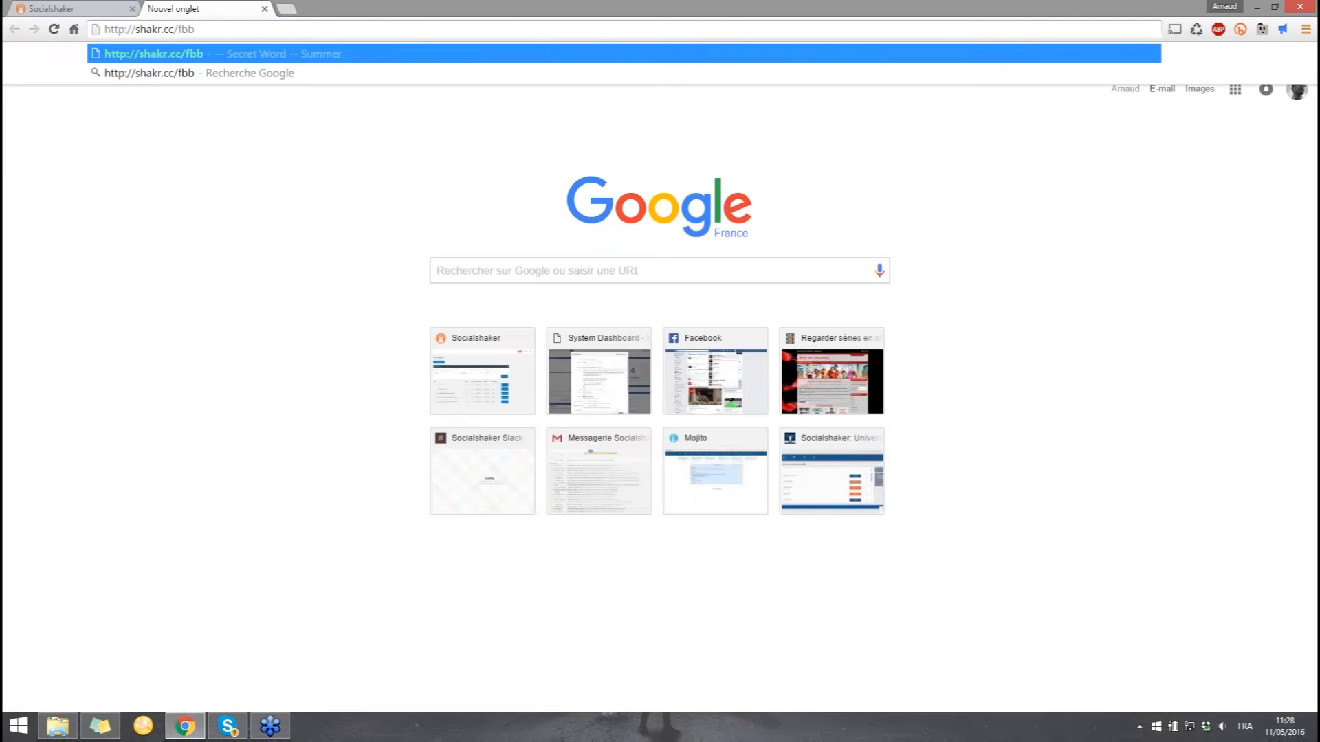
key("Return")
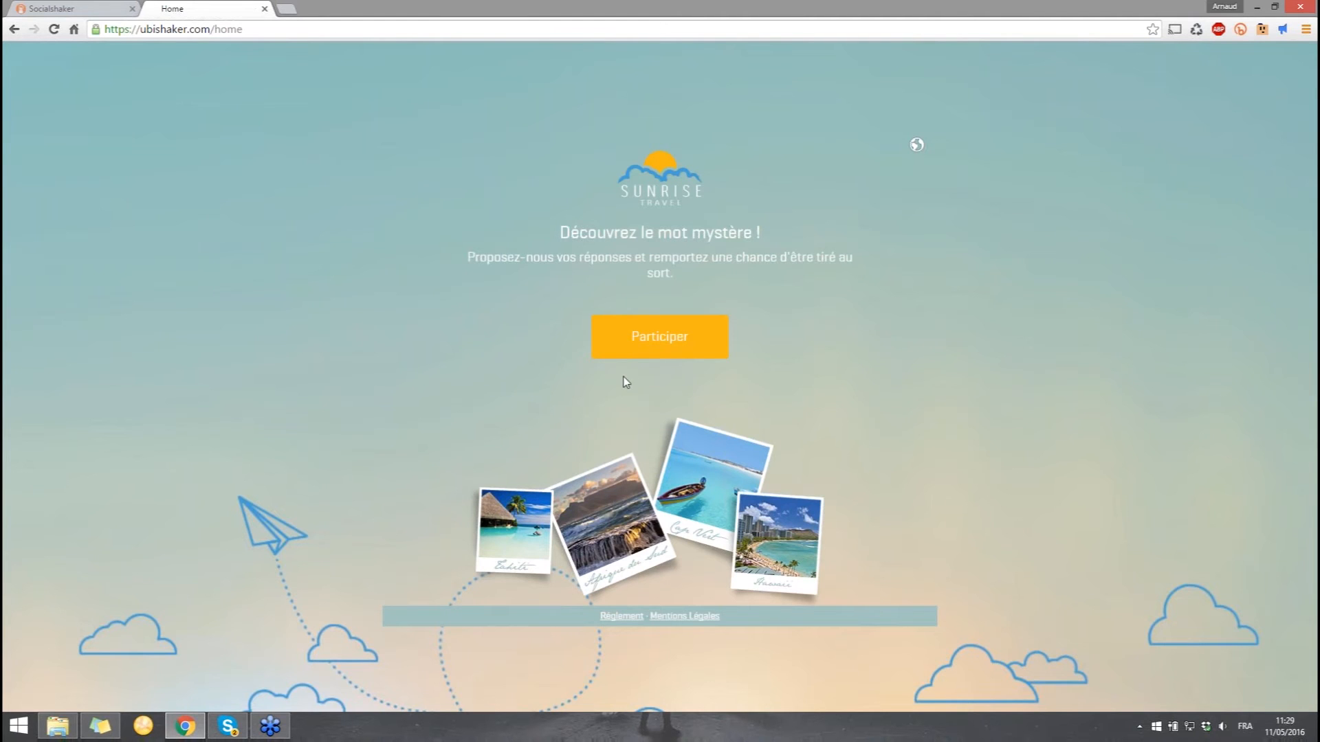
Start participating in the contest, skip the Facebook Like page and look over the registration form's fields
left_click(625, 355)
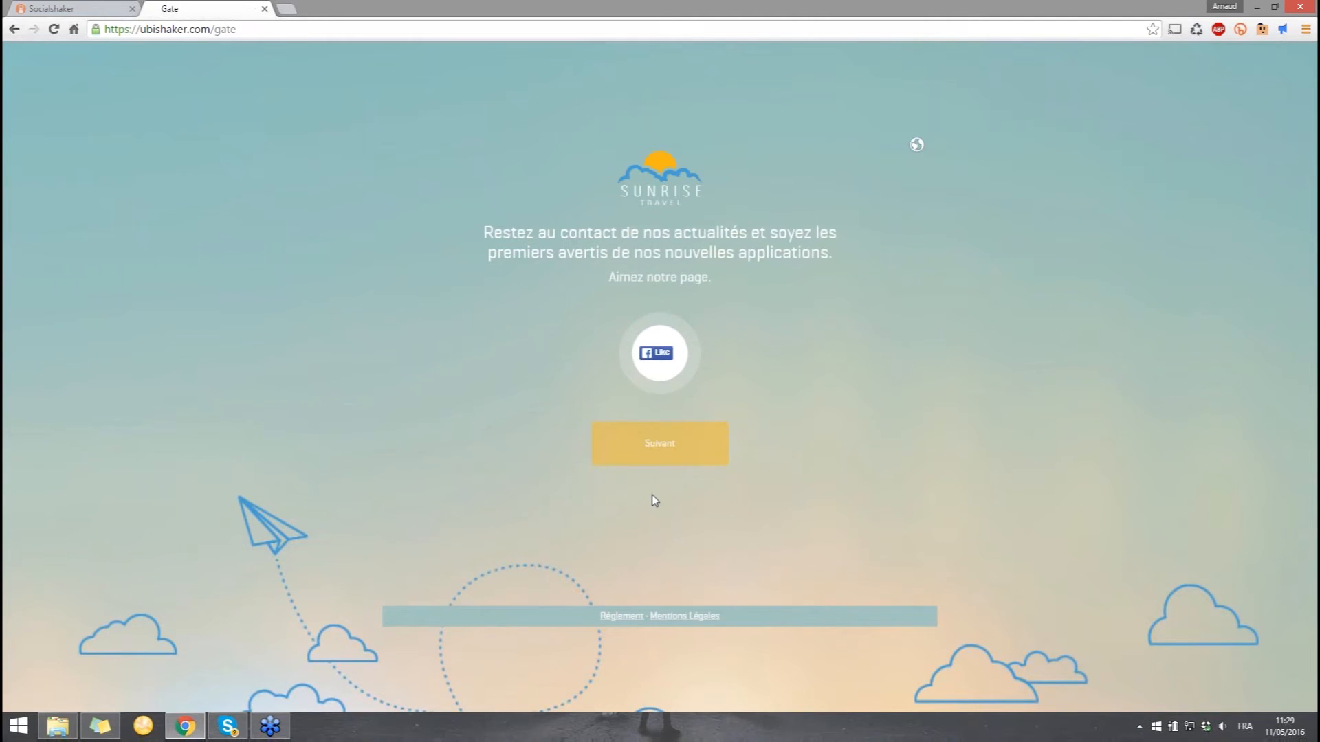
left_click(657, 451)
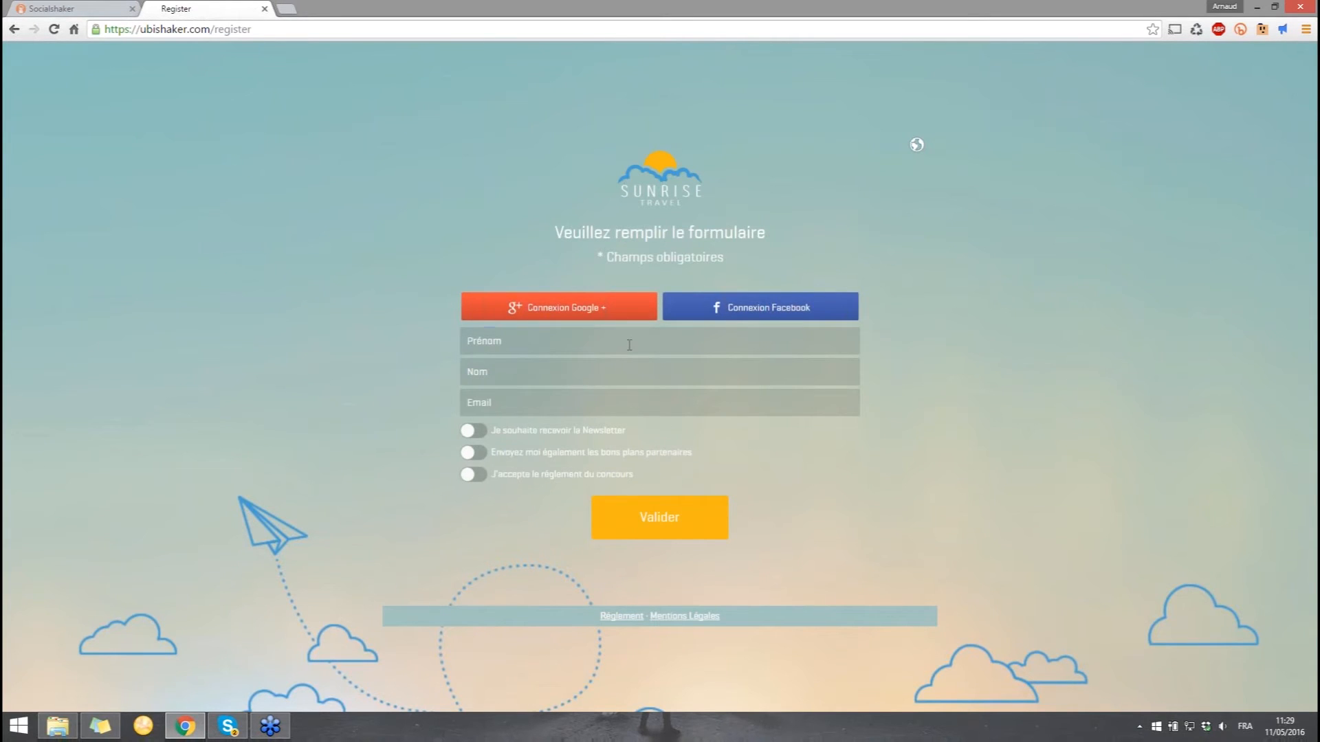
left_click(600, 372)
left_click(588, 398)
left_click(561, 369)
left_click(561, 401)
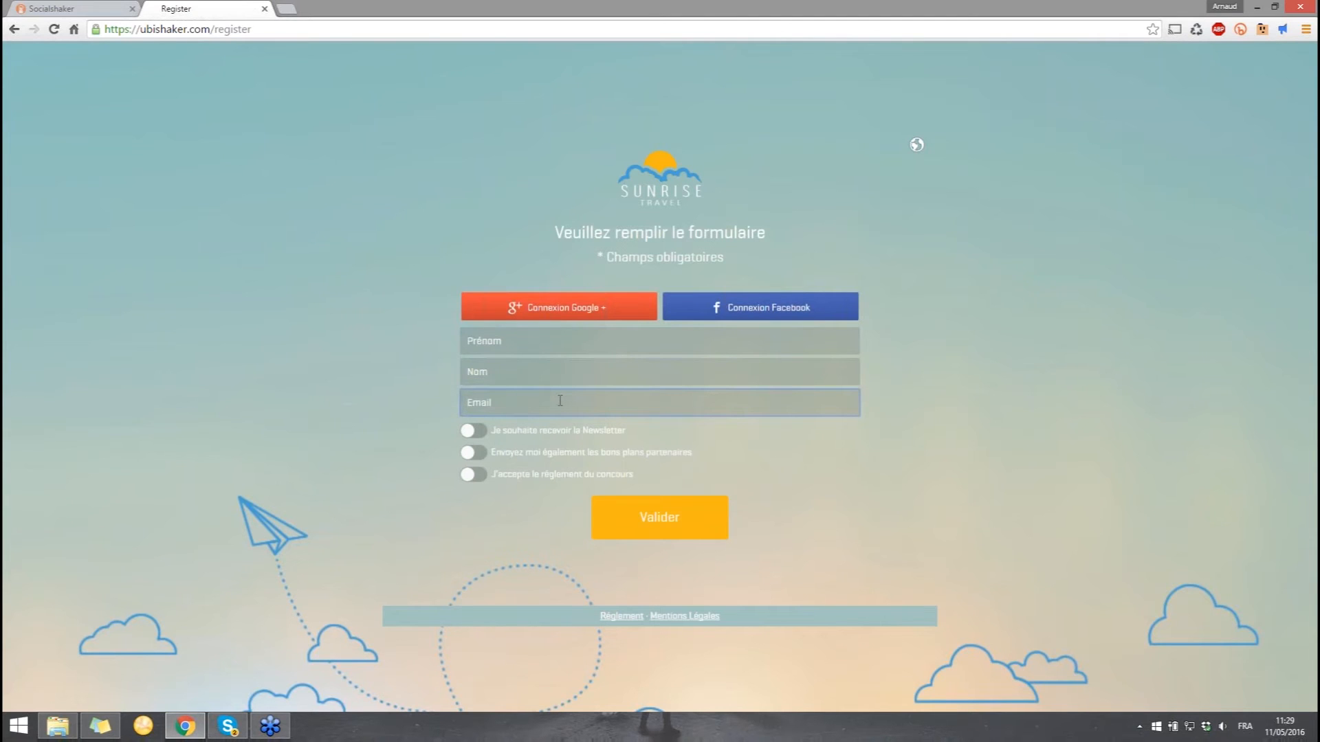
Accept the contest rules, fill in the participant's details through the Facebook connection and submit the registration
left_click(480, 475)
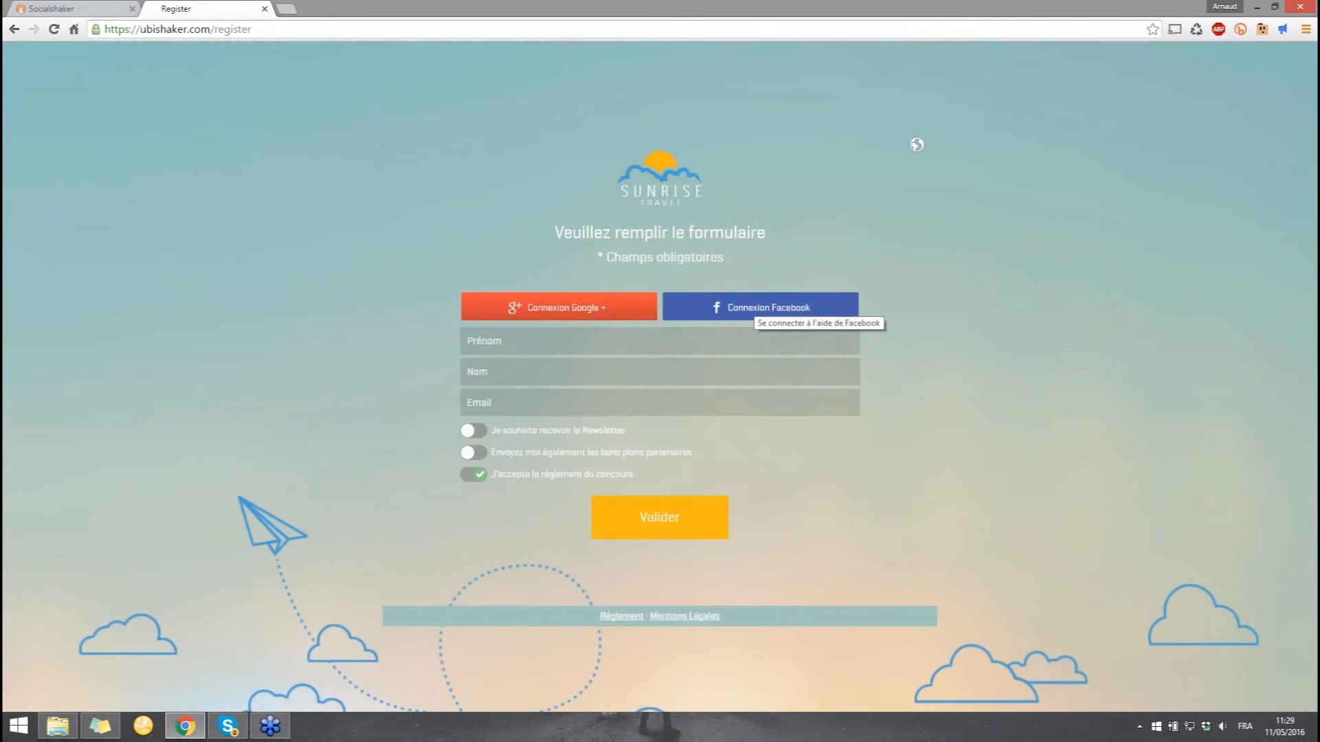
left_click(756, 308)
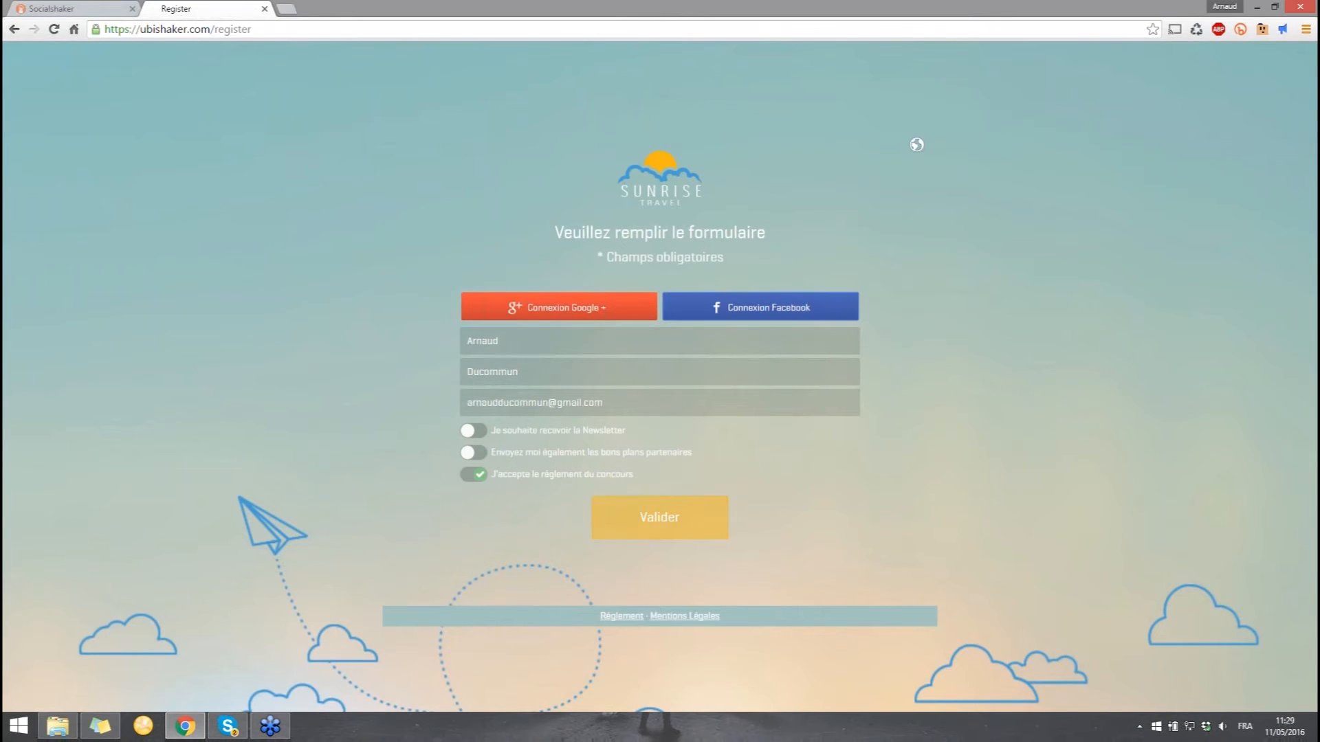
left_click(660, 518)
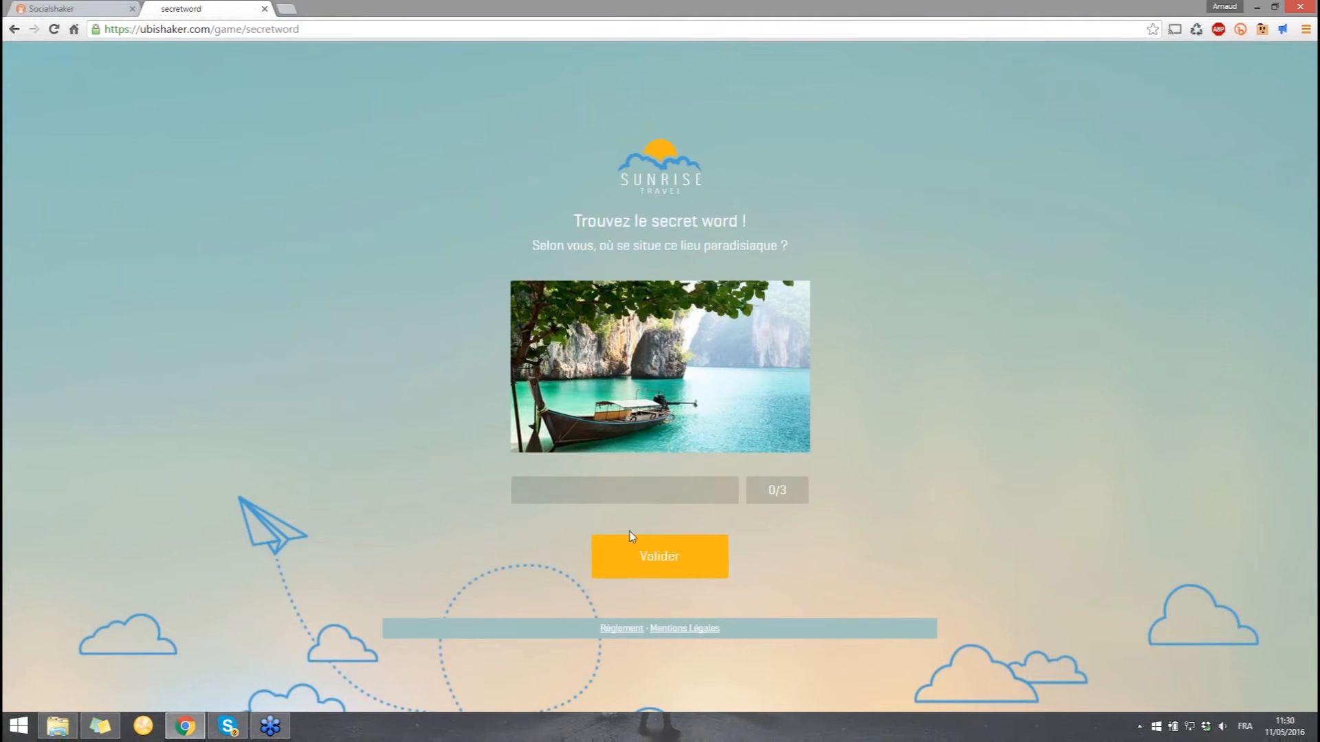
Submit "Thailand" as the answer to the secret word question
left_click(640, 500)
type("Thai")
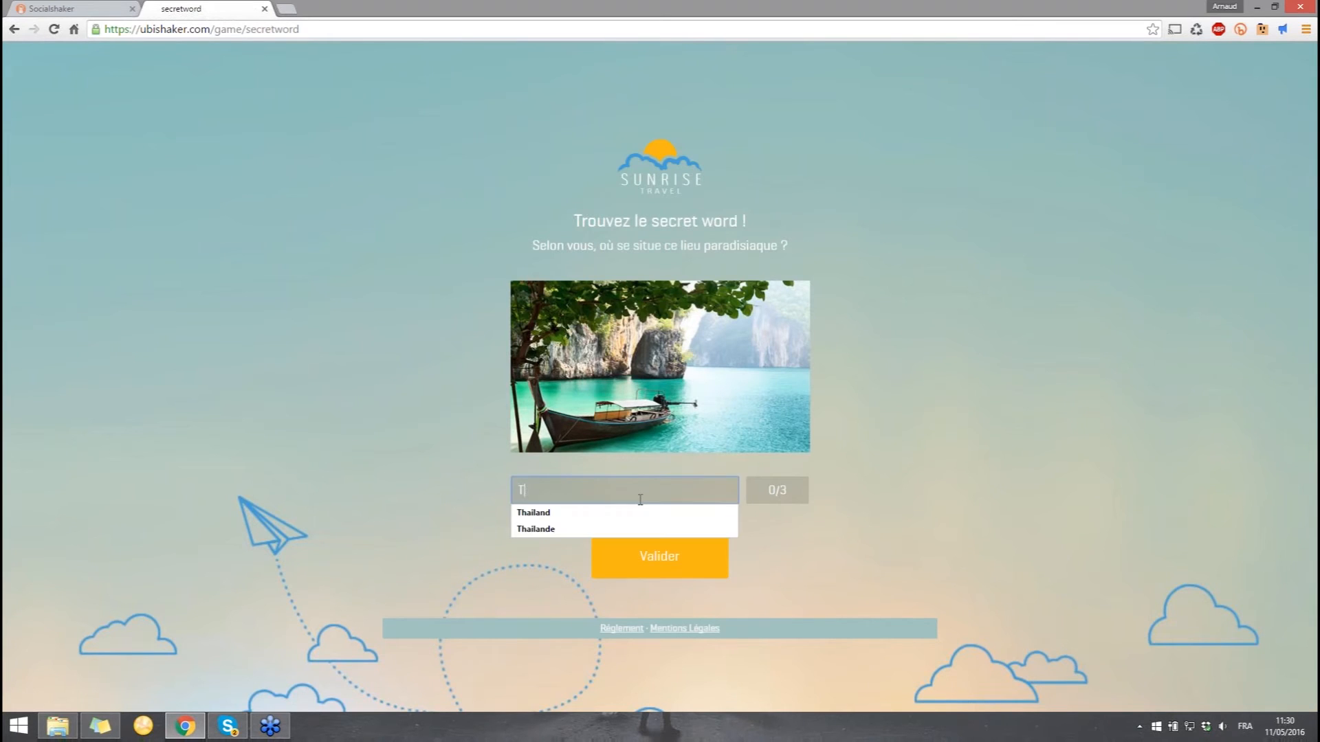
type("and")
left_click(795, 562)
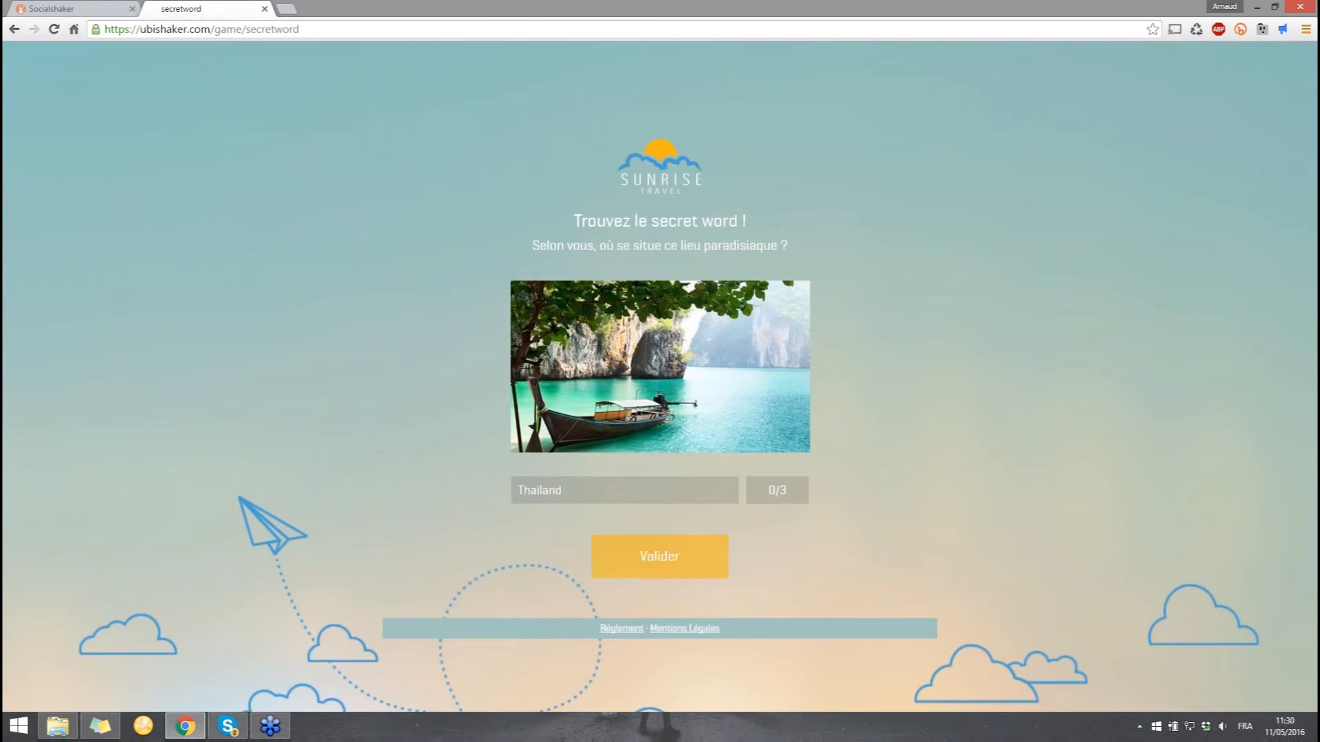
left_click(625, 571)
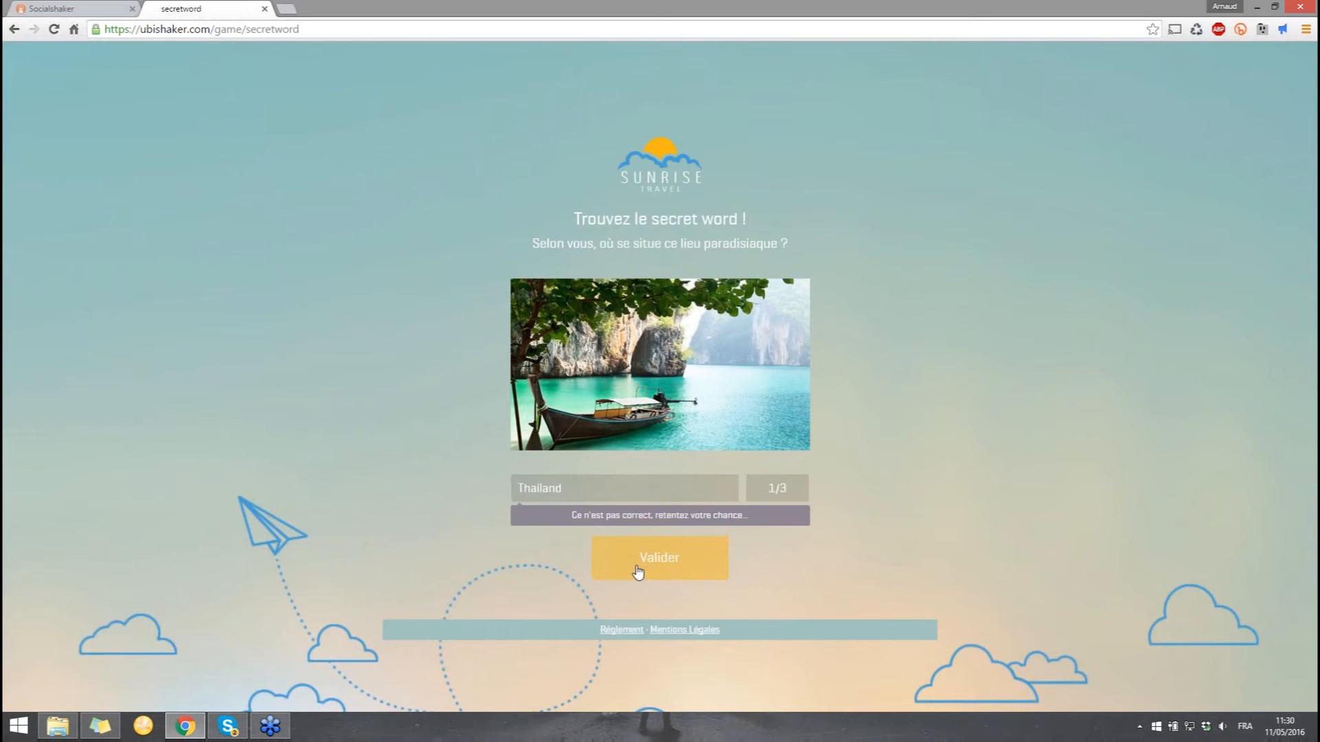
Submit the same answer again for the remaining attempts of the secret word game
left_click(619, 493)
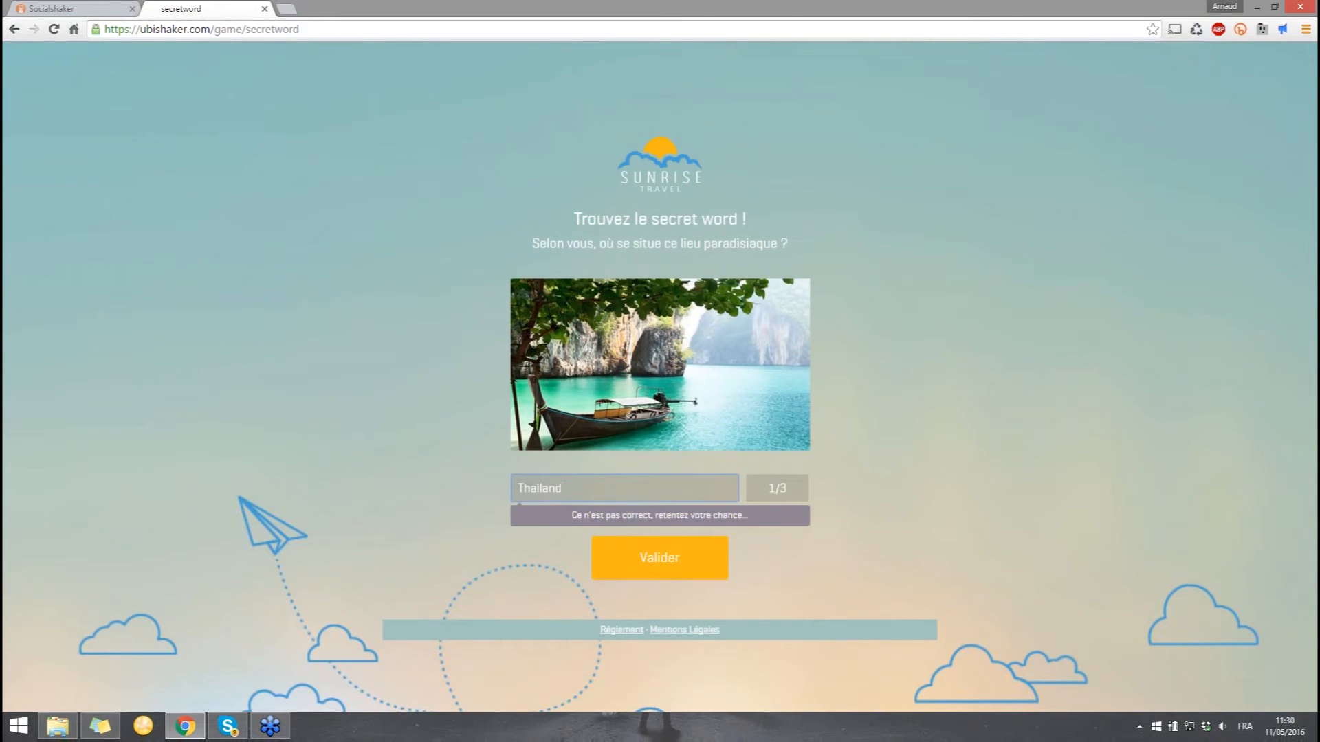
left_click(649, 567)
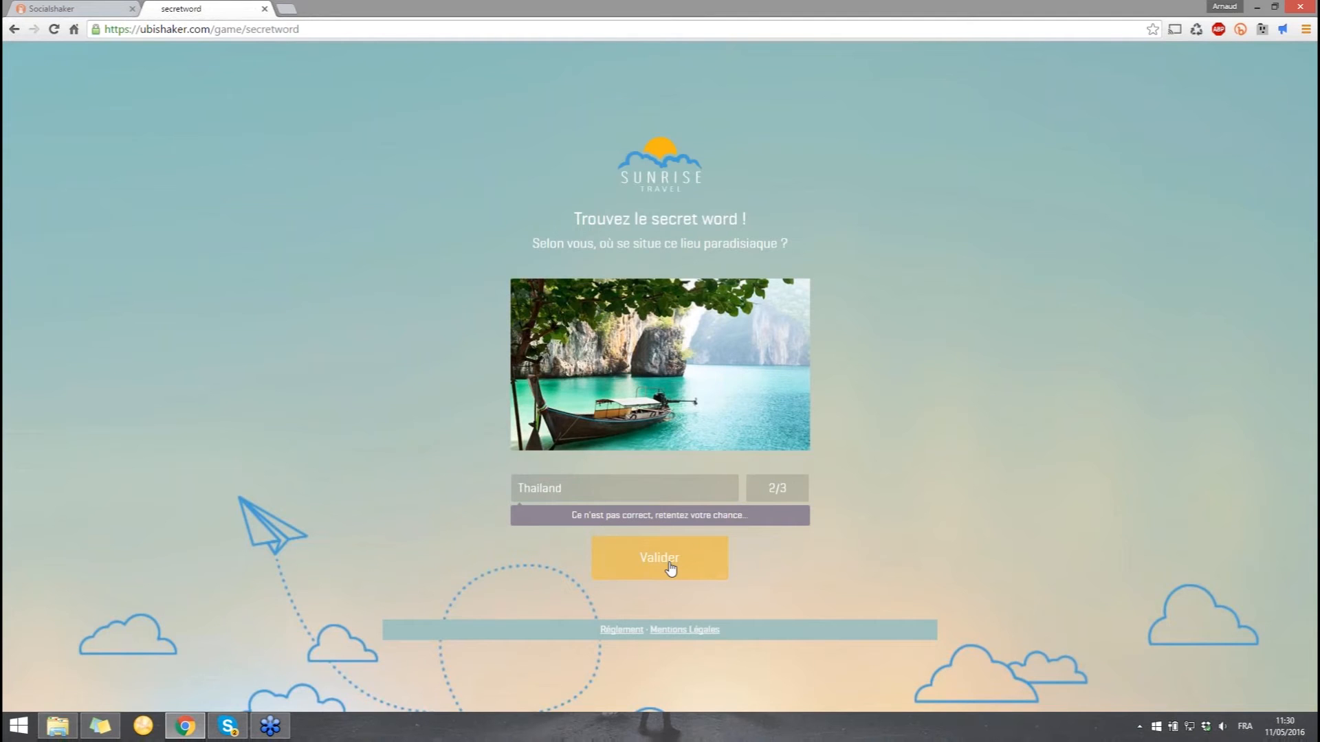
left_click(671, 567)
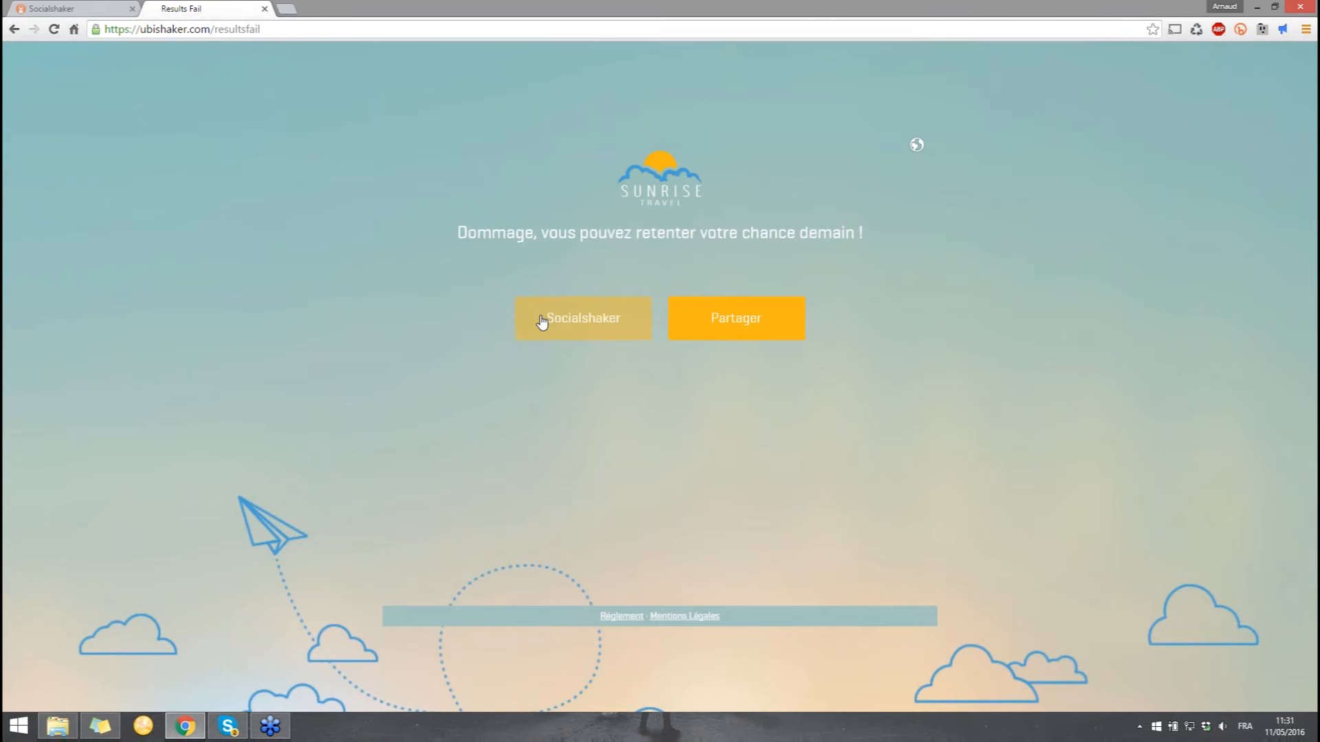
Open the Secret Word campaign's Configuration step and compare its background image with the live contest page
left_click(85, 11)
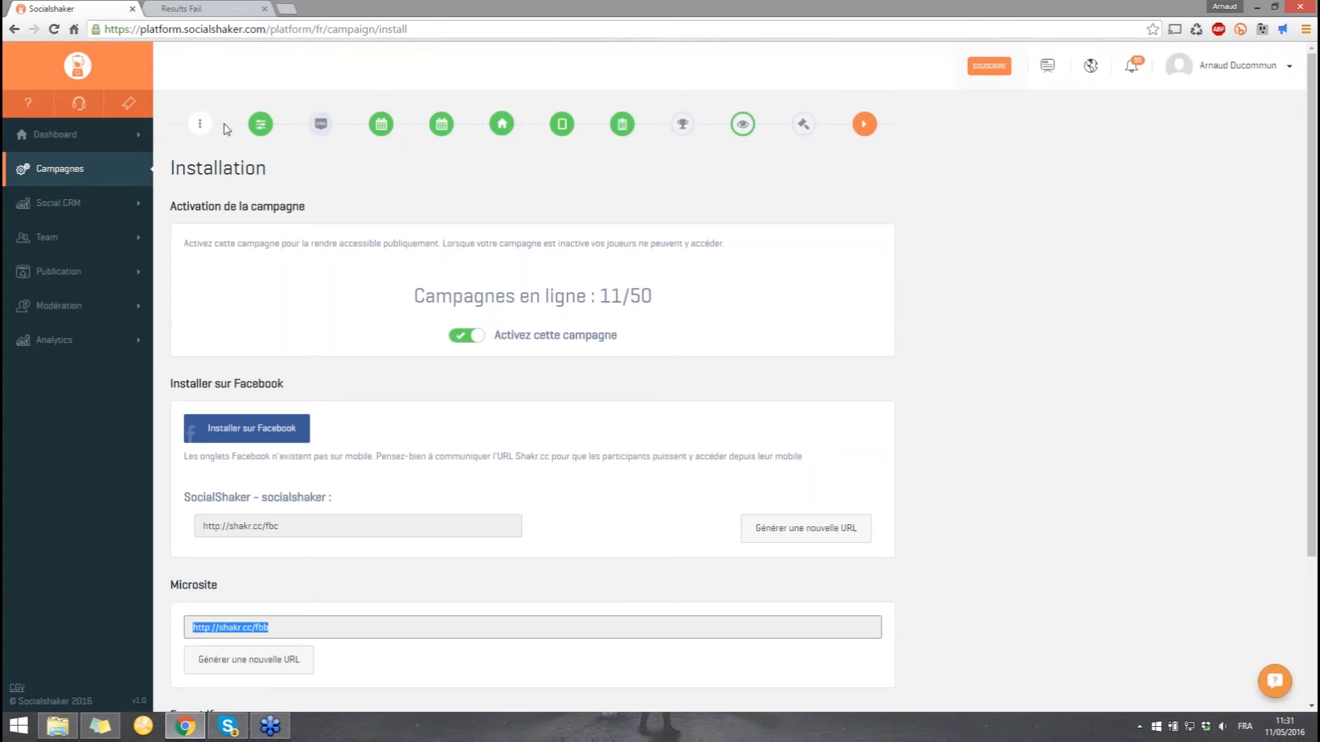
left_click(258, 131)
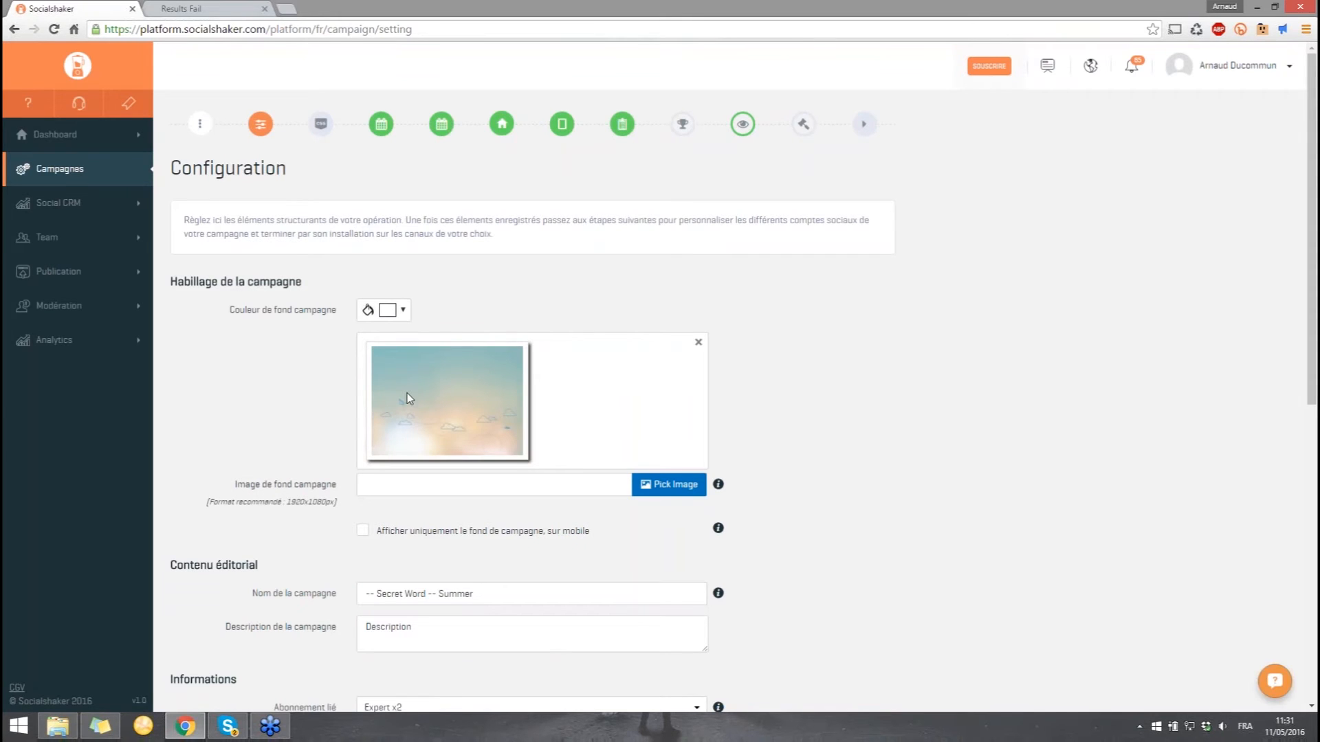
left_click(244, 7)
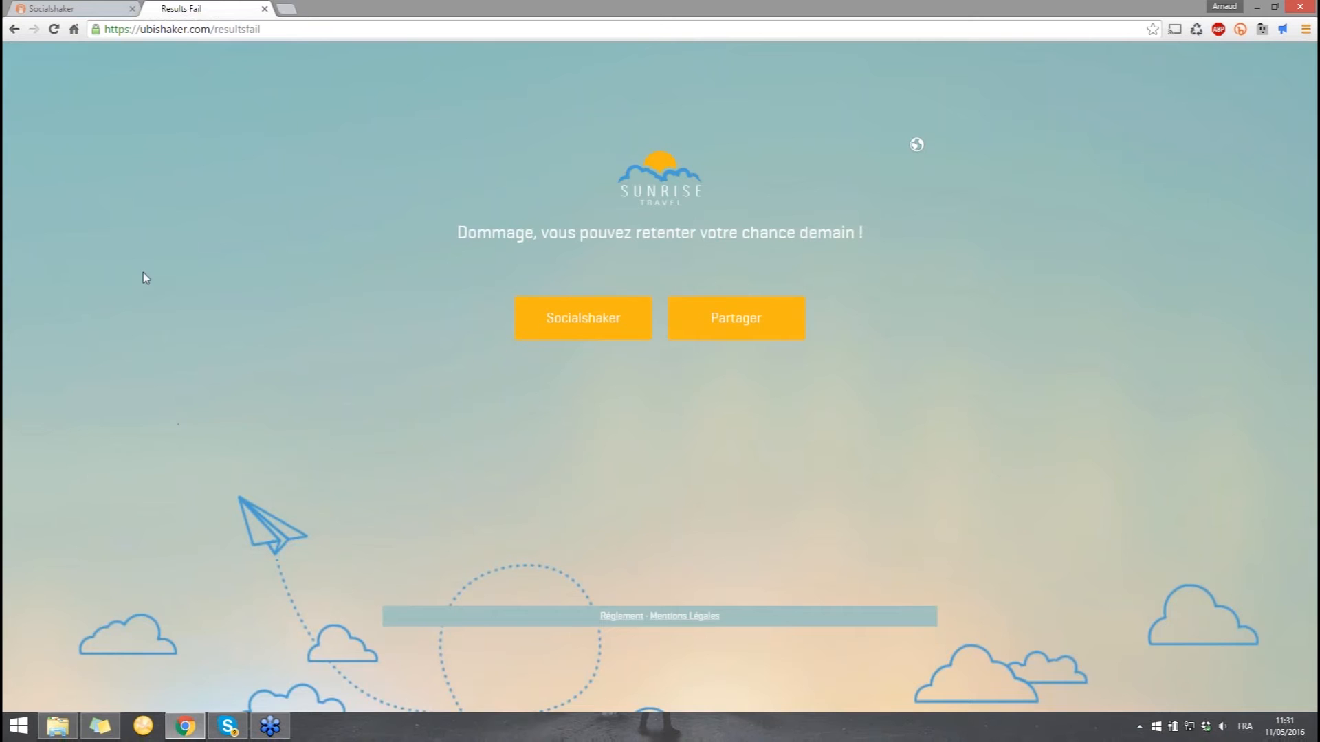
left_click(83, 8)
Enable "Afficher uniquement le fond de campagne, sur mobile" for the Secret Word campaign and save the configuration
scroll(625, 296, "down", 1)
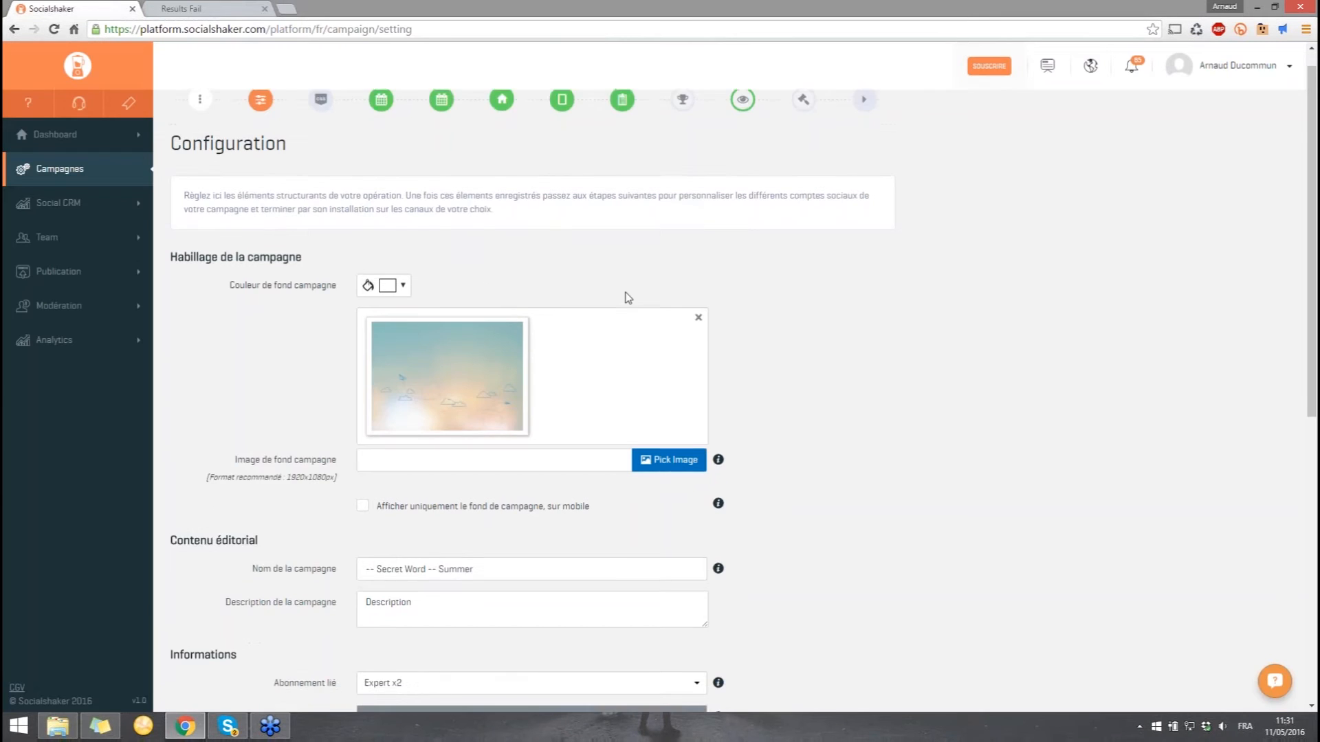
scroll(616, 292, "down", 1)
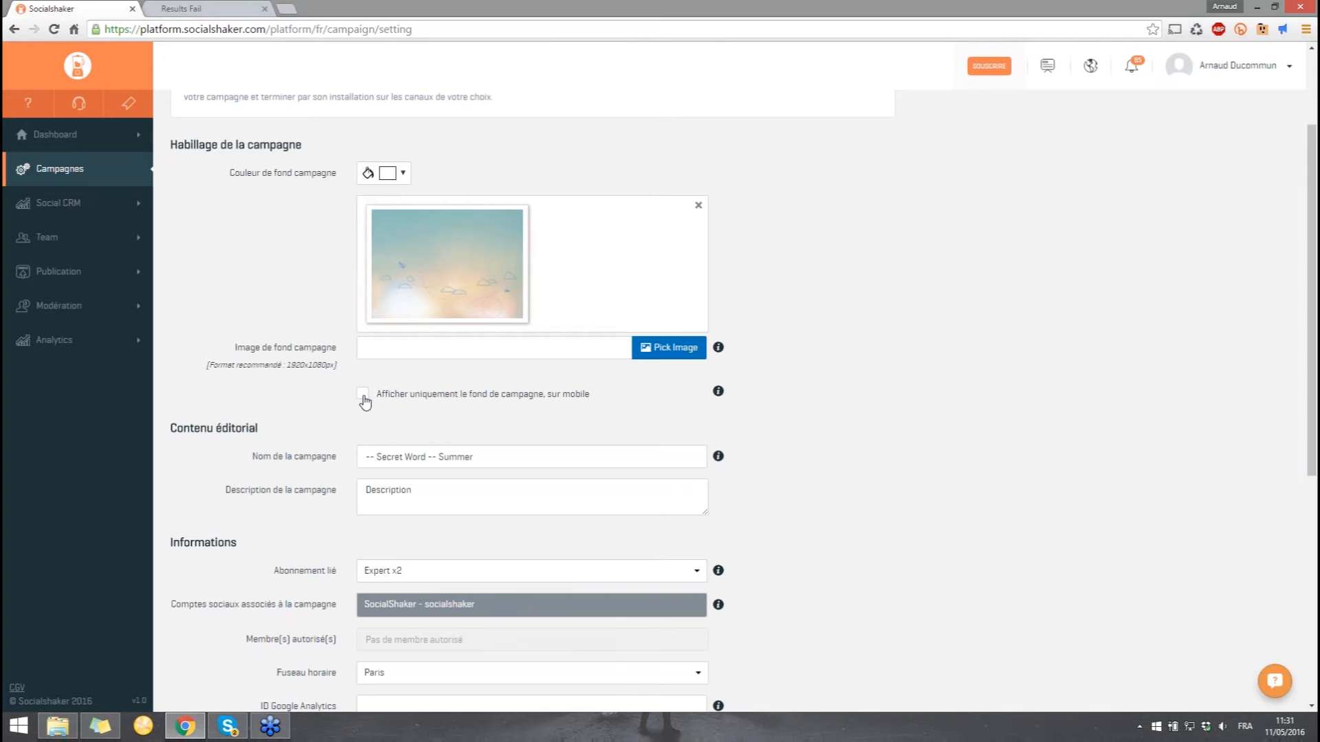
scroll(415, 303, "down", 6)
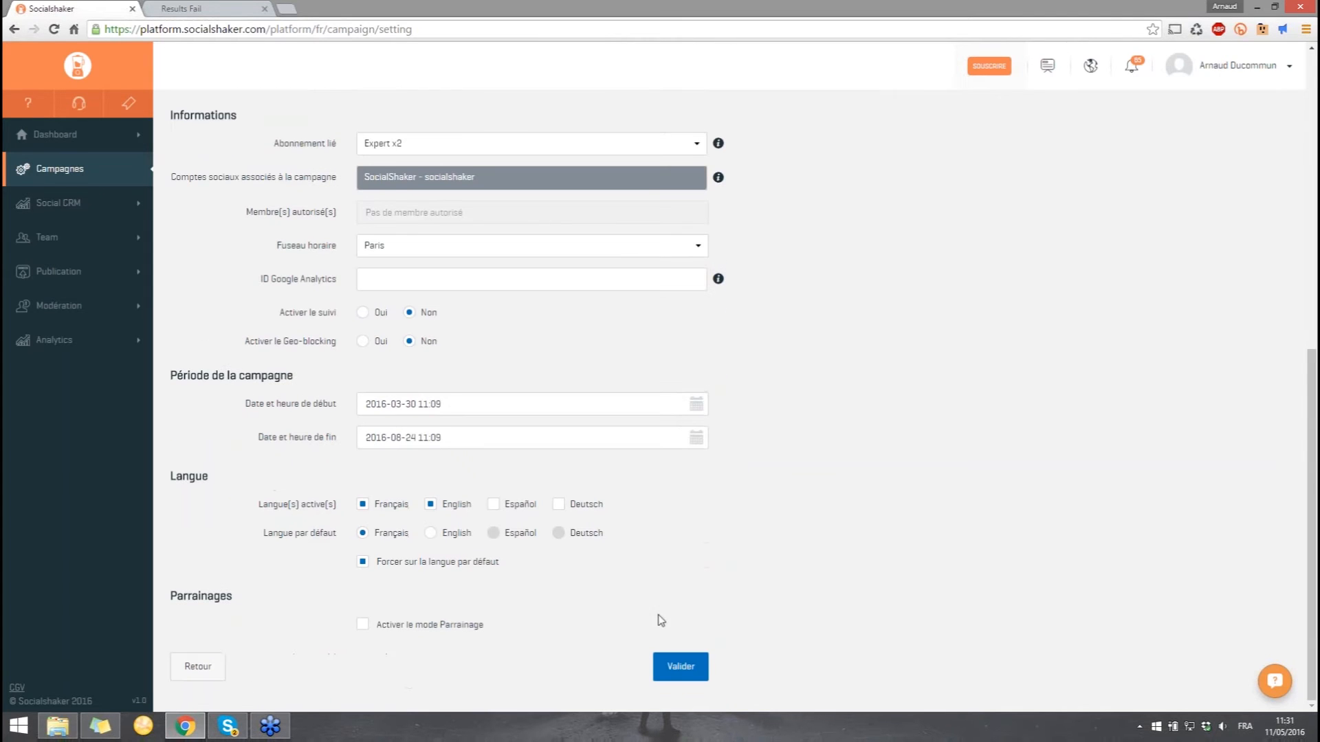
left_click(671, 667)
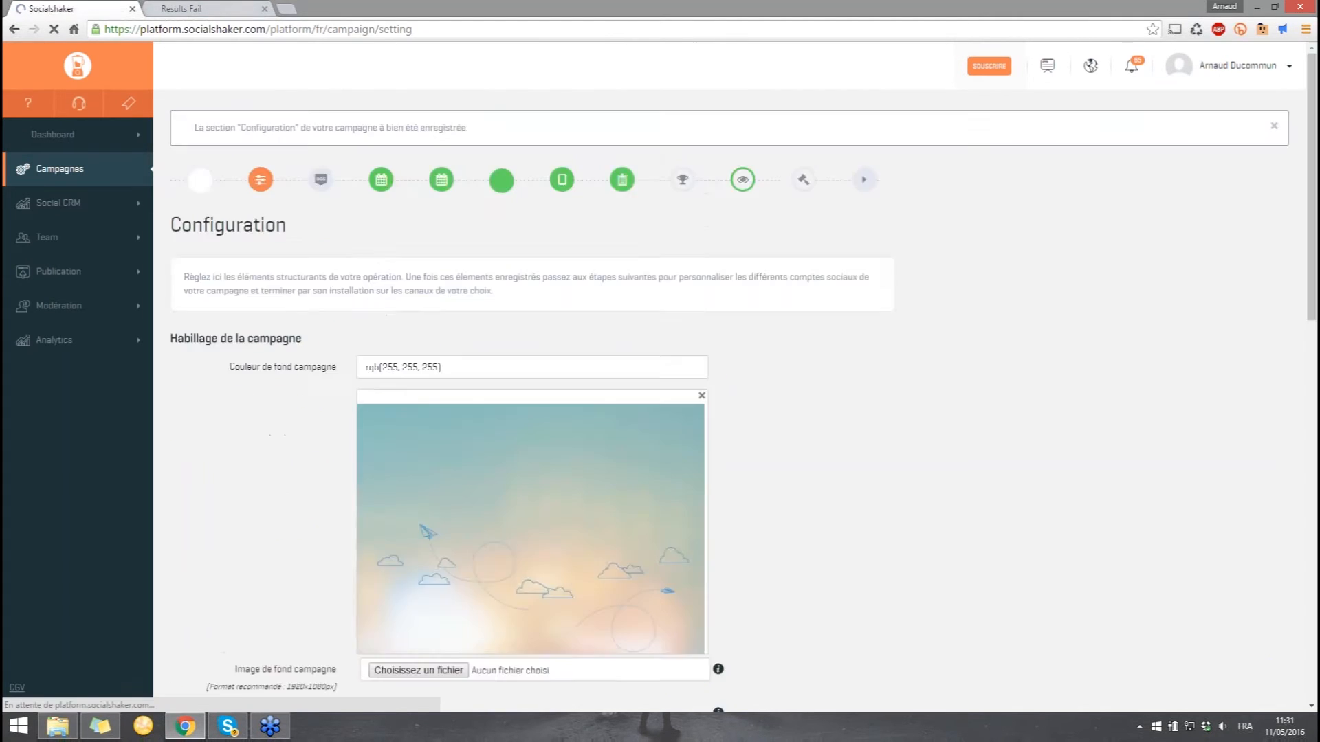
Detach the contest results page into its own window, narrow it to mobile width to check the background, and close it
left_click(181, 9)
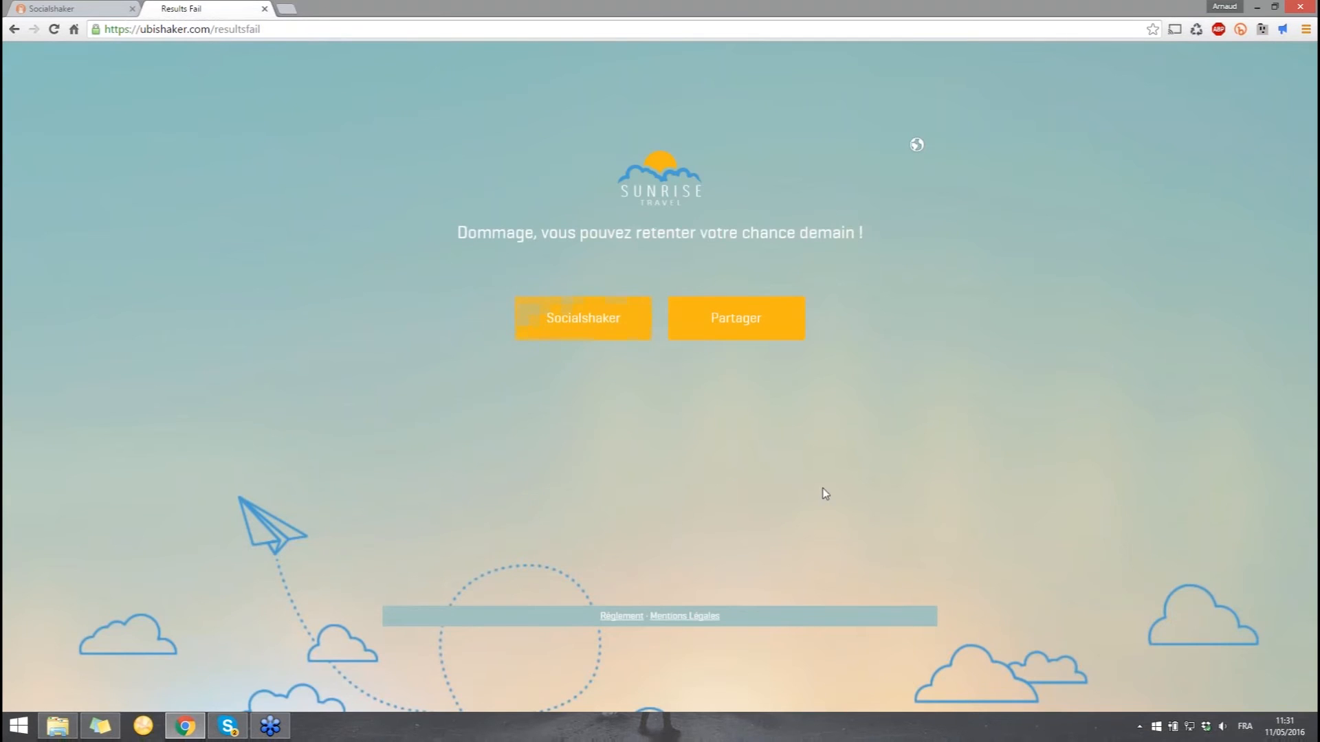
left_click_drag(207, 9, 247, 135)
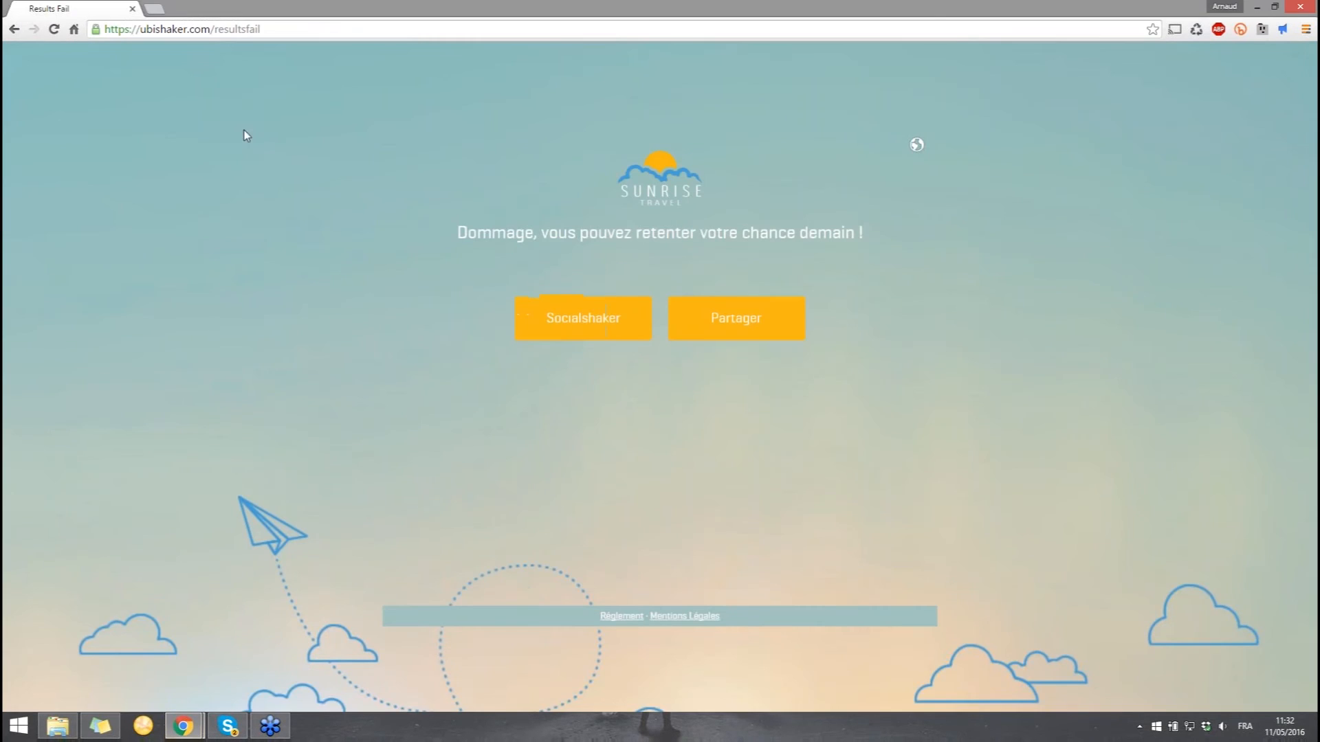
left_click(1275, 6)
left_click_drag(1155, 218, 745, 274)
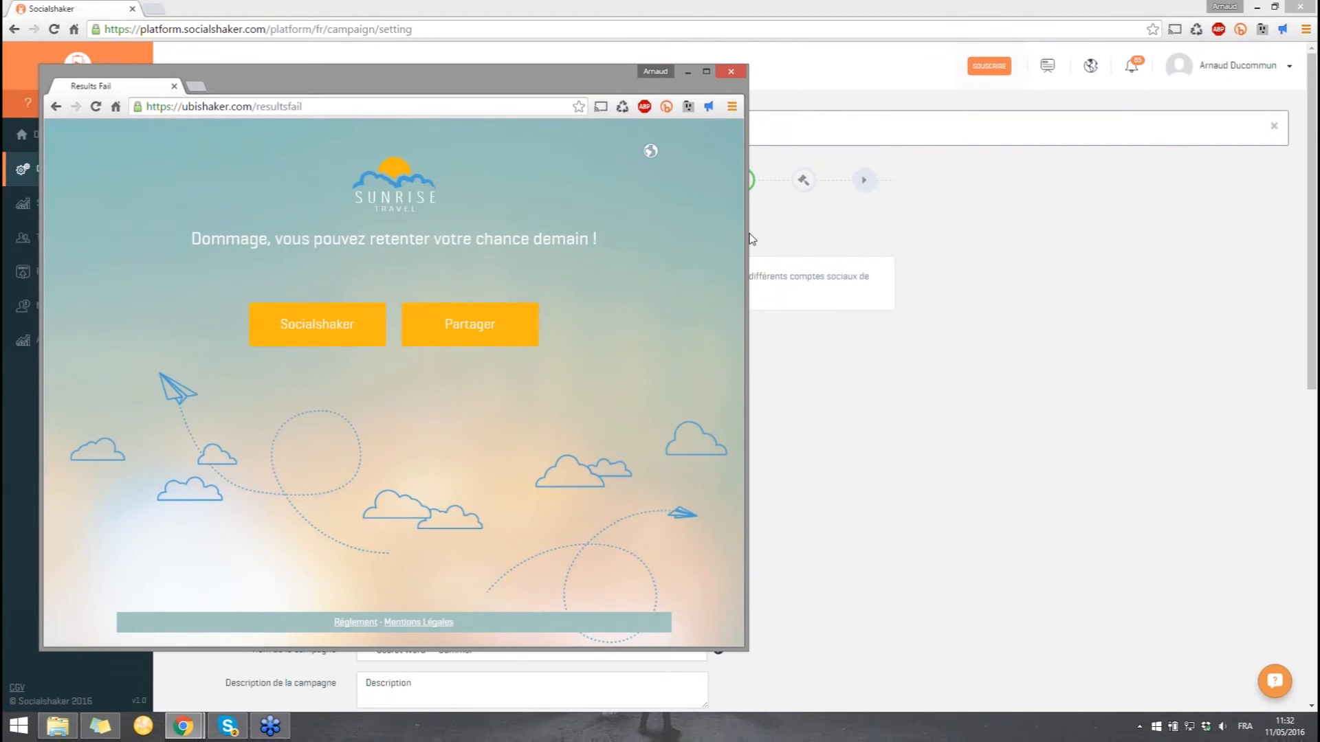
left_click_drag(465, 80, 826, 84)
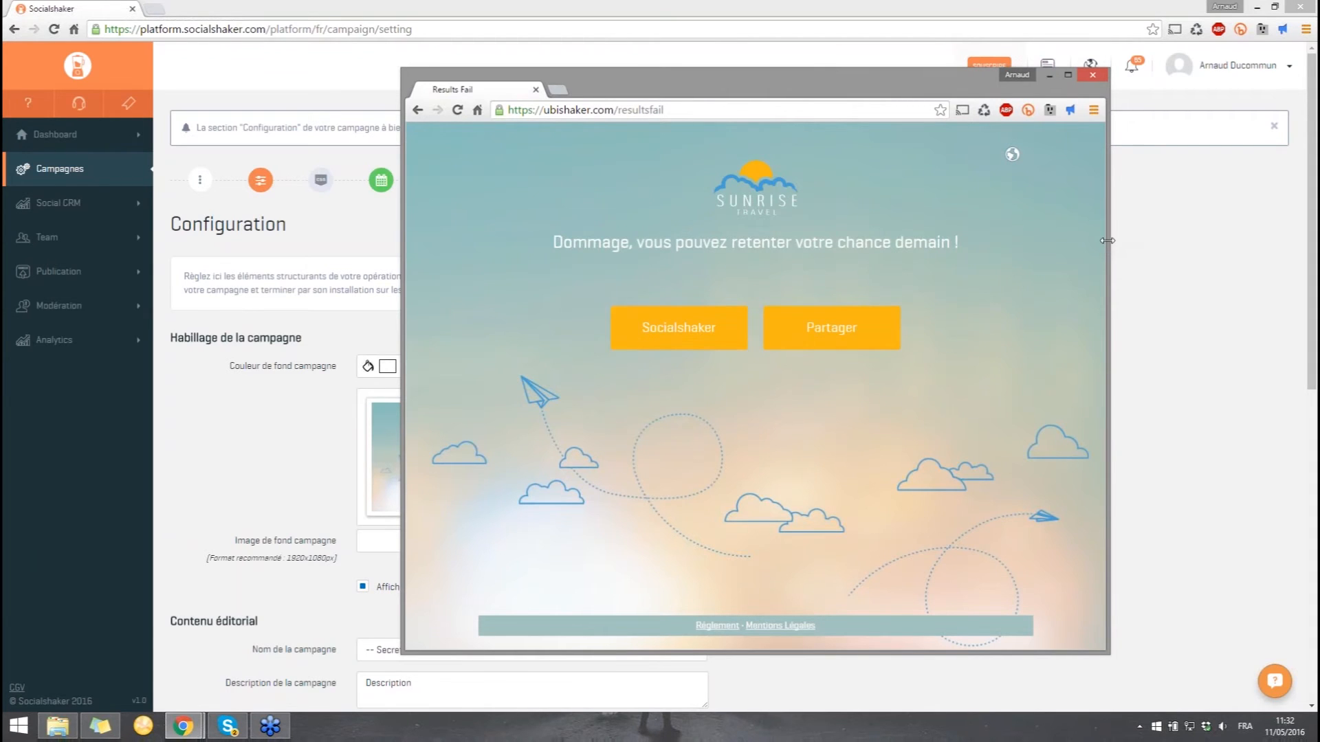
left_click_drag(1107, 240, 713, 294)
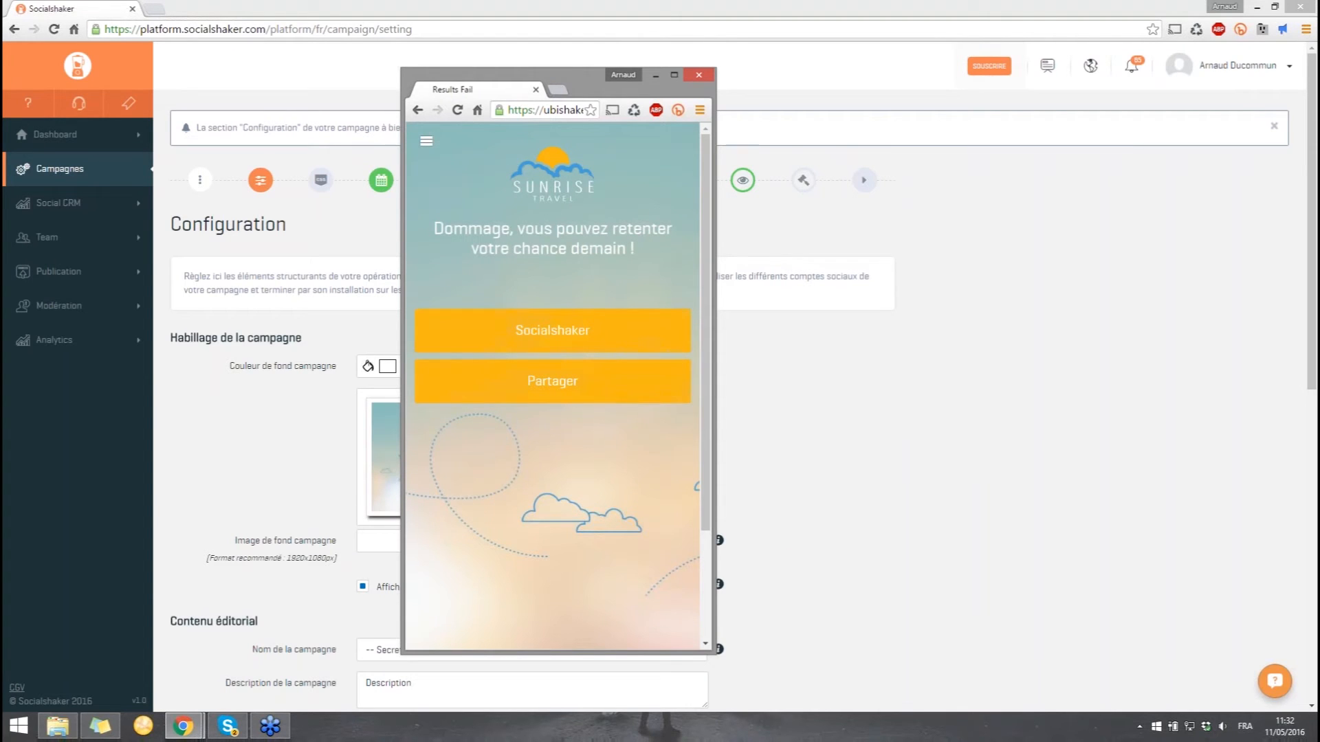
left_click_drag(551, 82, 548, 31)
left_click(690, 23)
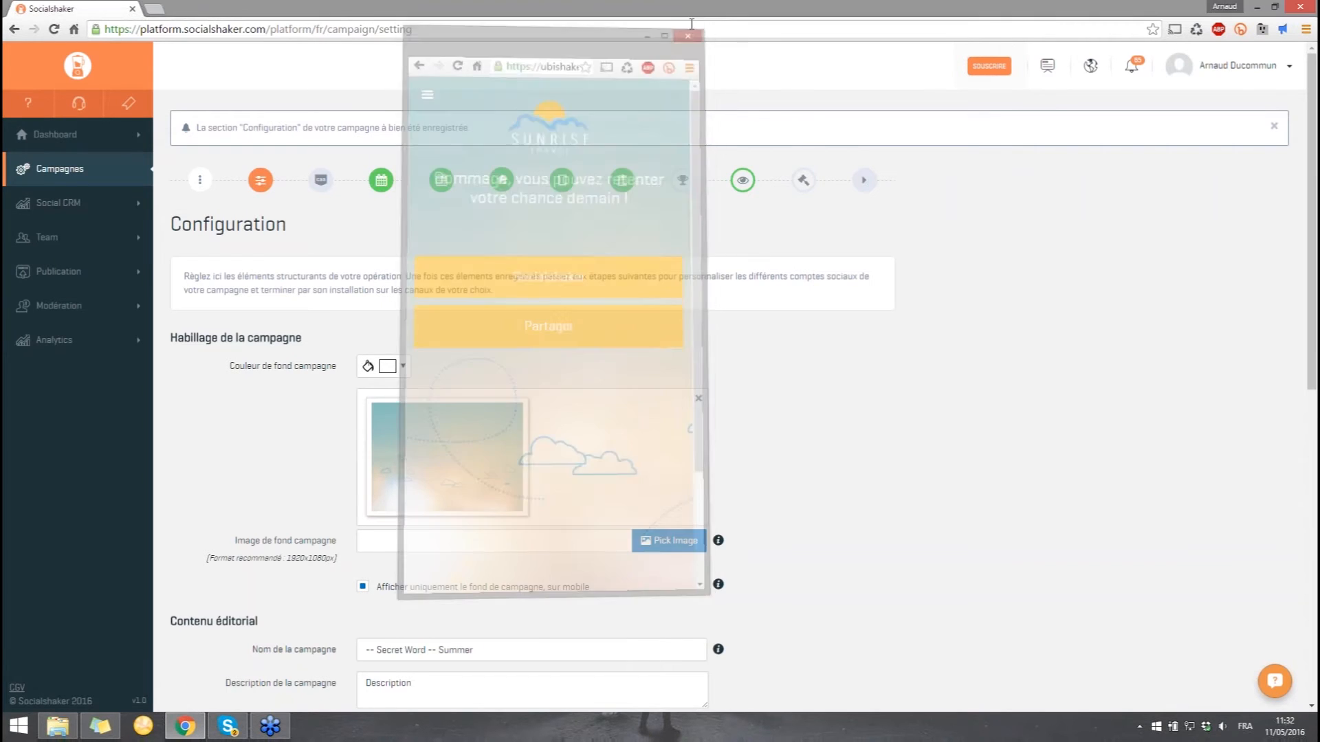
Review the Secret Word campaign's Informations settings, including the linked subscription options and the Google Analytics ID field
scroll(665, 187, "down", 5)
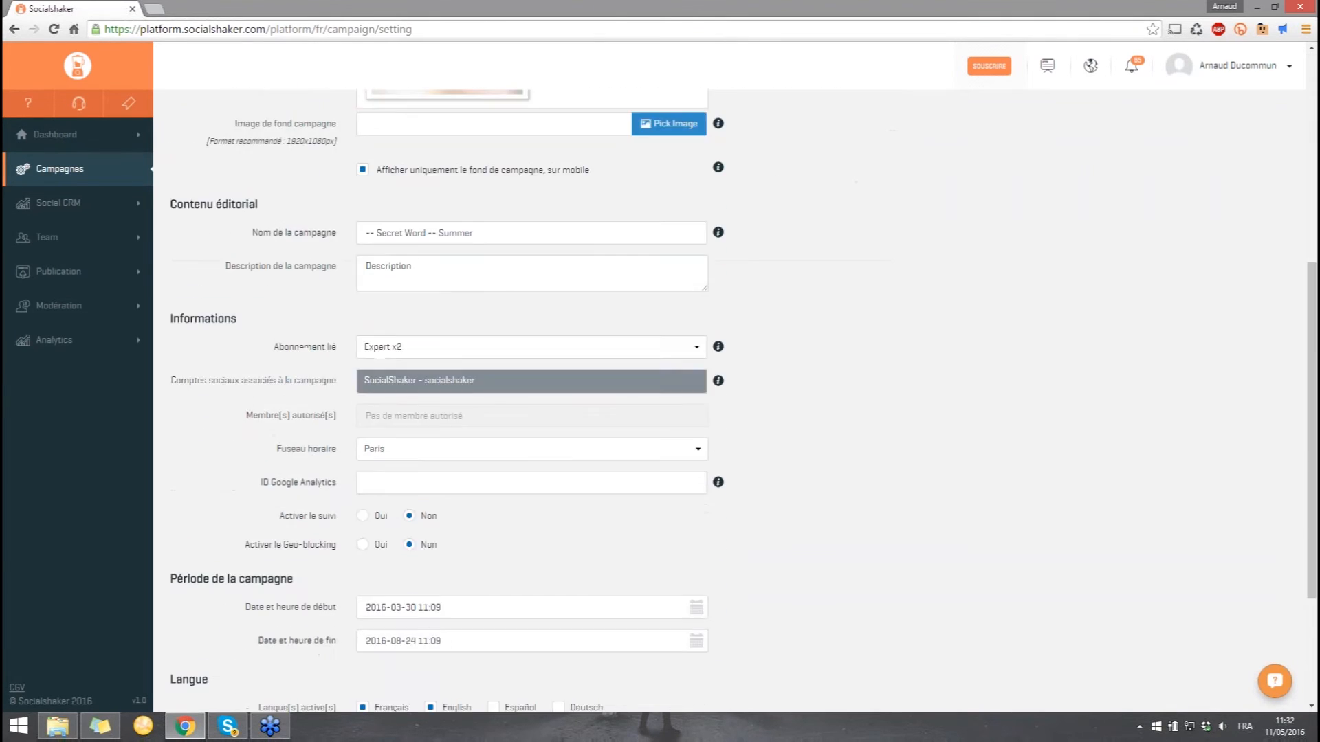
scroll(595, 258, "down", 1)
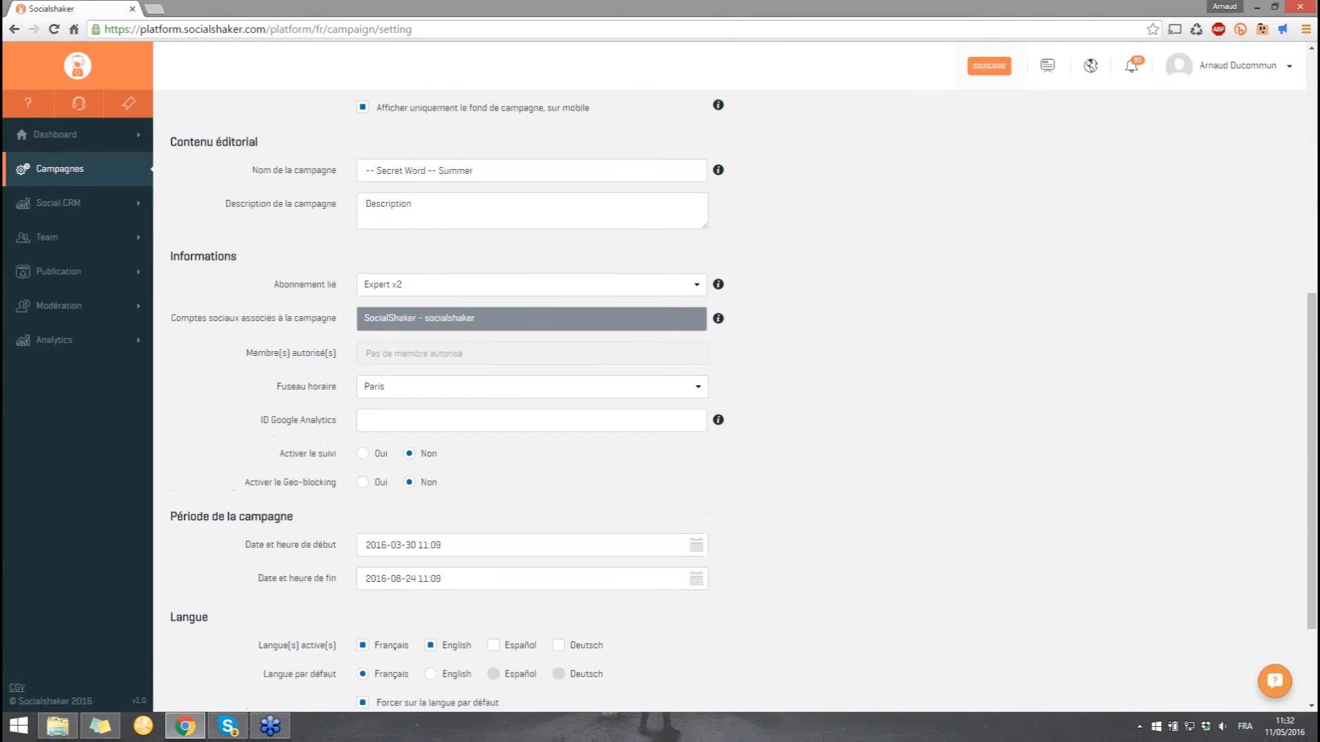
left_click(449, 294)
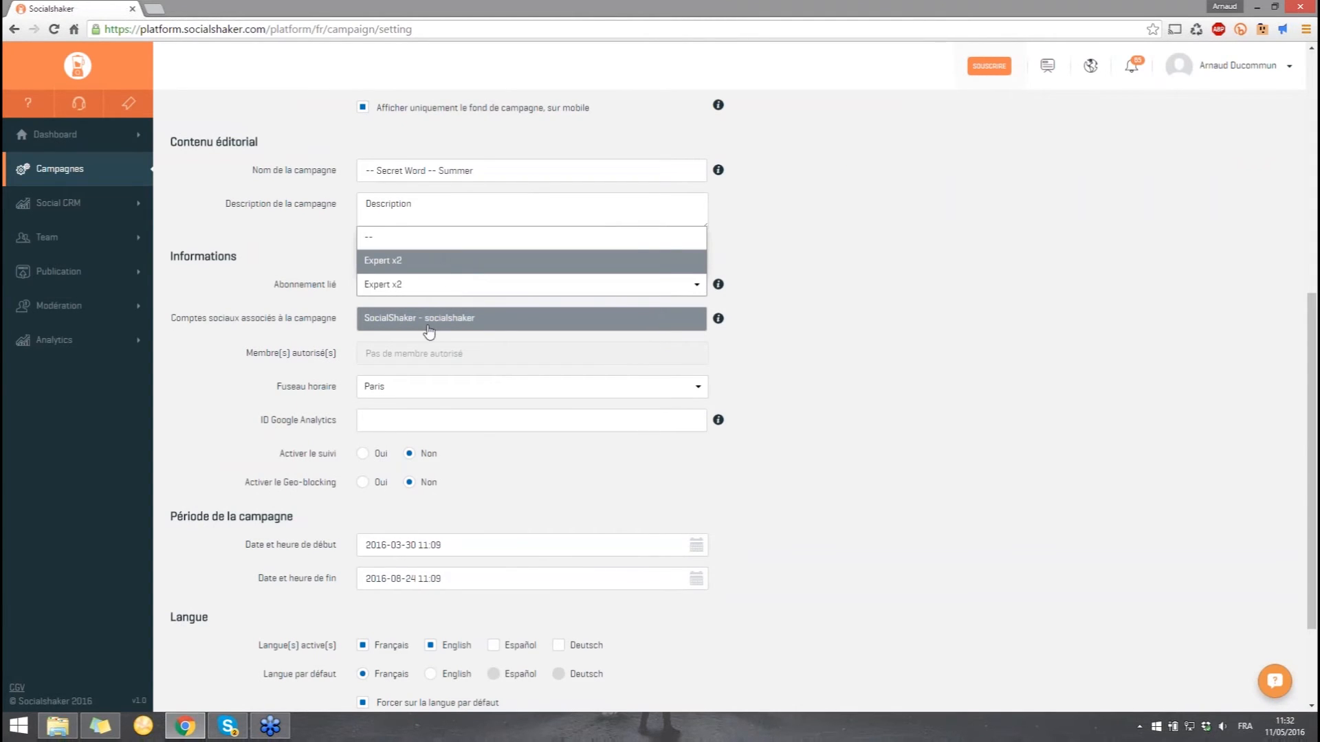
left_click(725, 407)
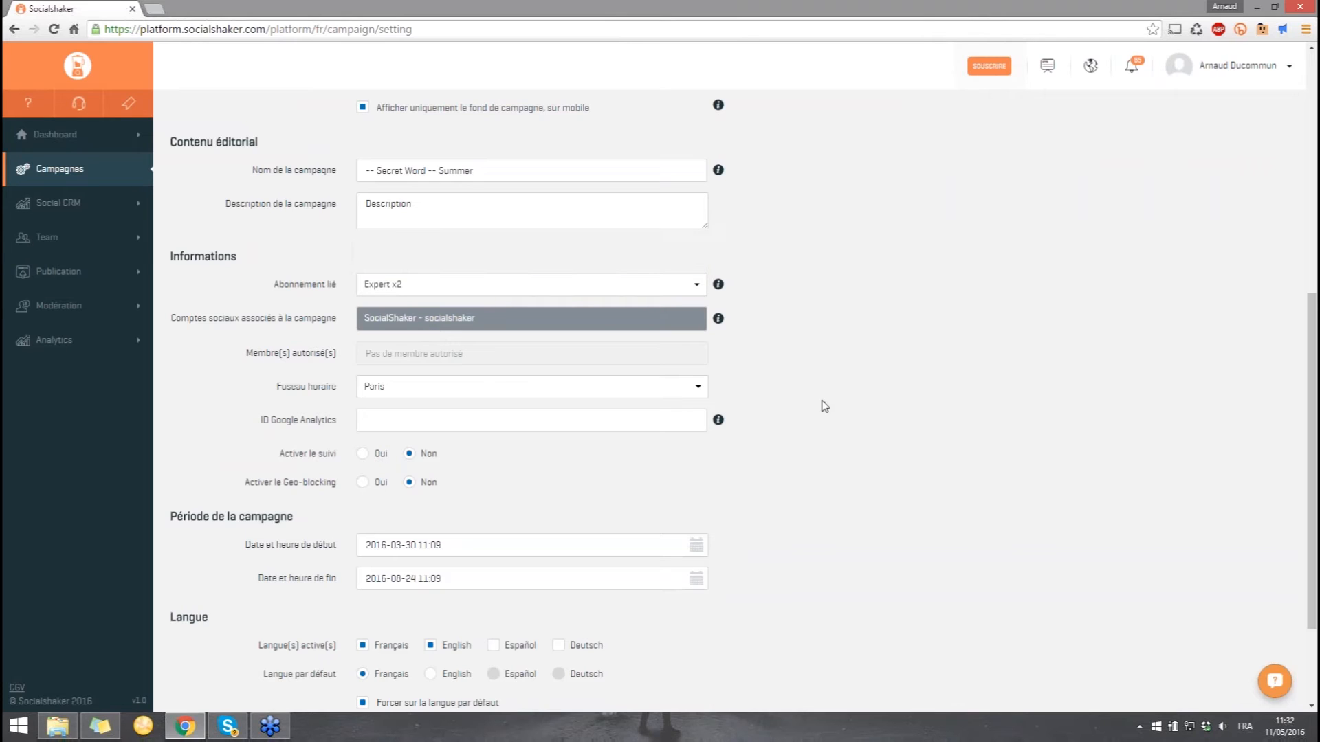
left_click(559, 417)
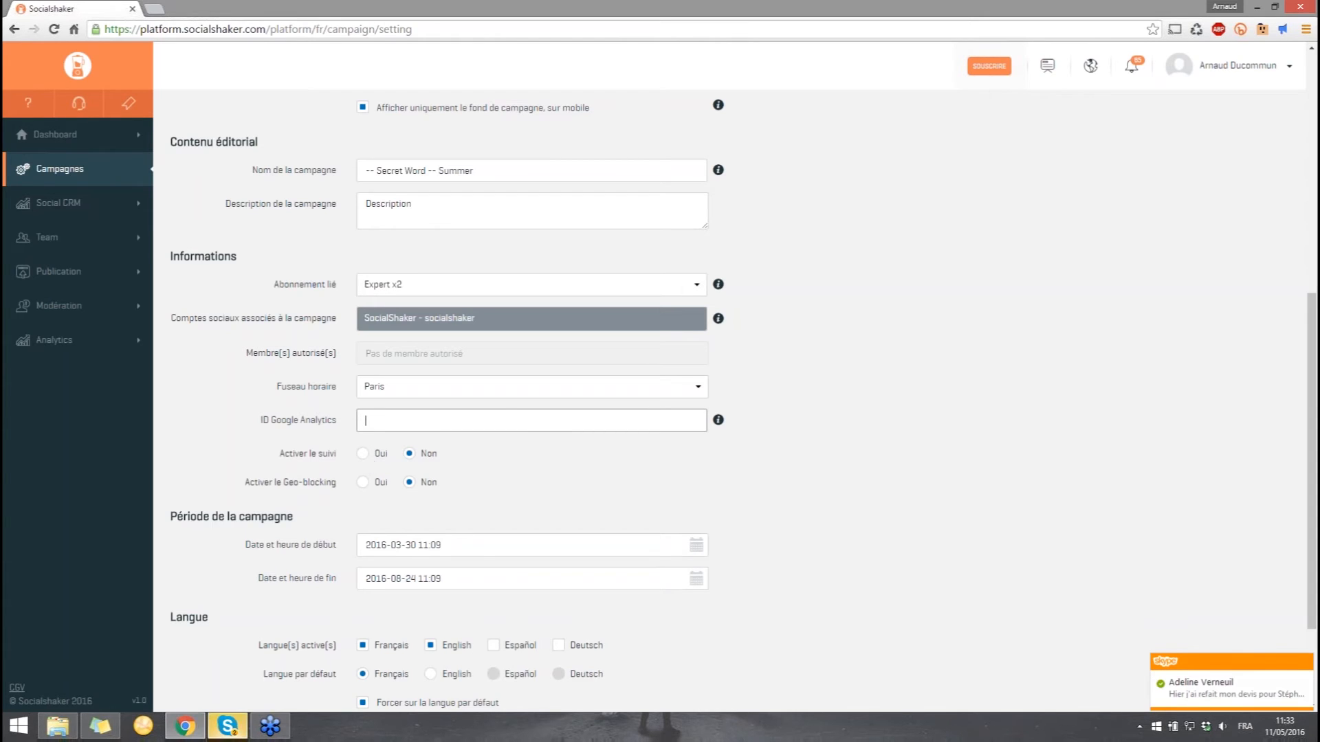
left_click(1305, 662)
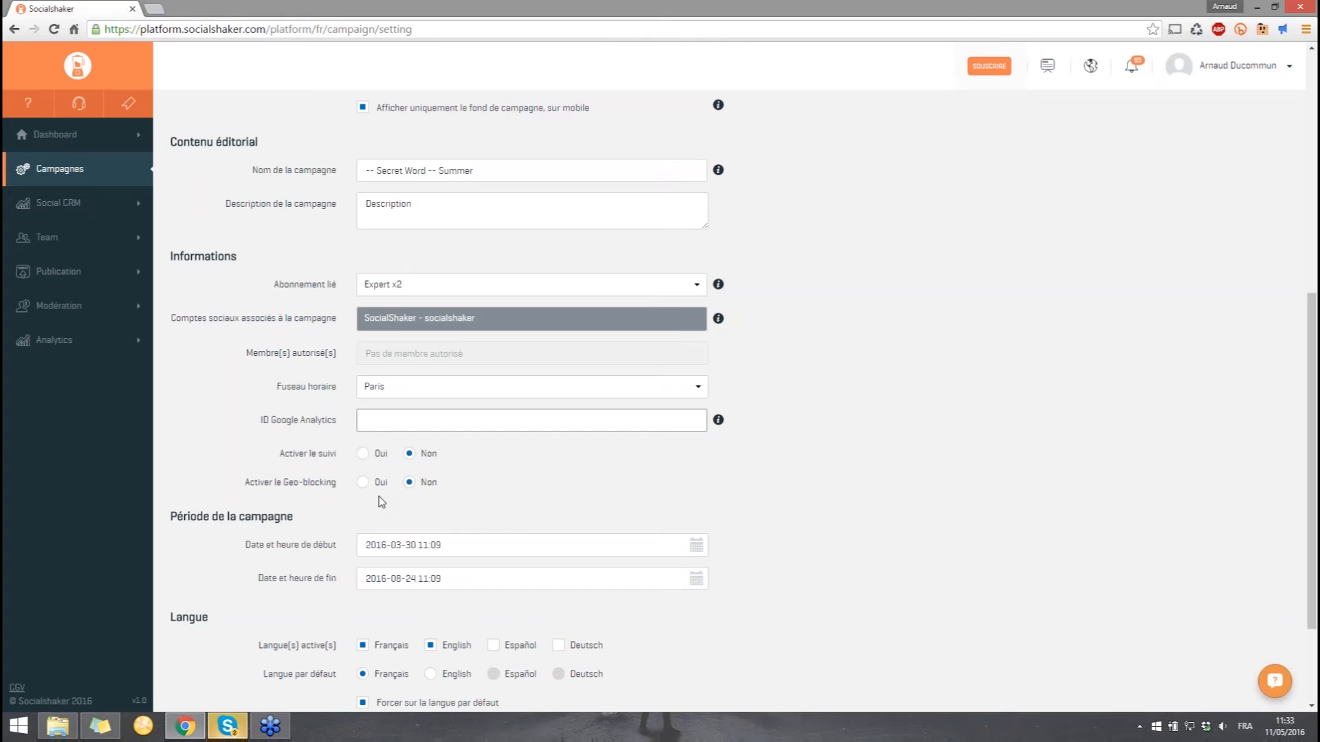
Turn on geo-blocking for the Secret Word campaign, browse the authorised countries, and turn it off again
left_click(363, 484)
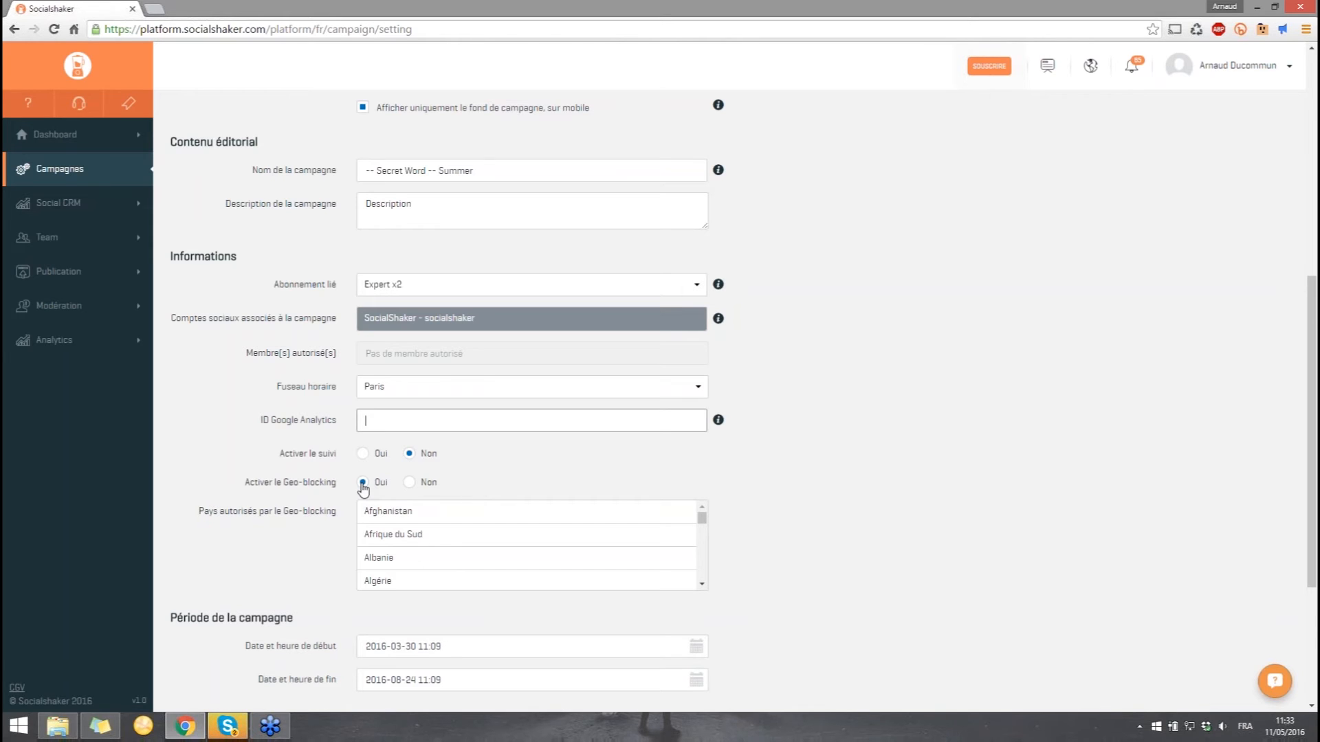
scroll(413, 539, "down", 5)
scroll(414, 553, "down", 4)
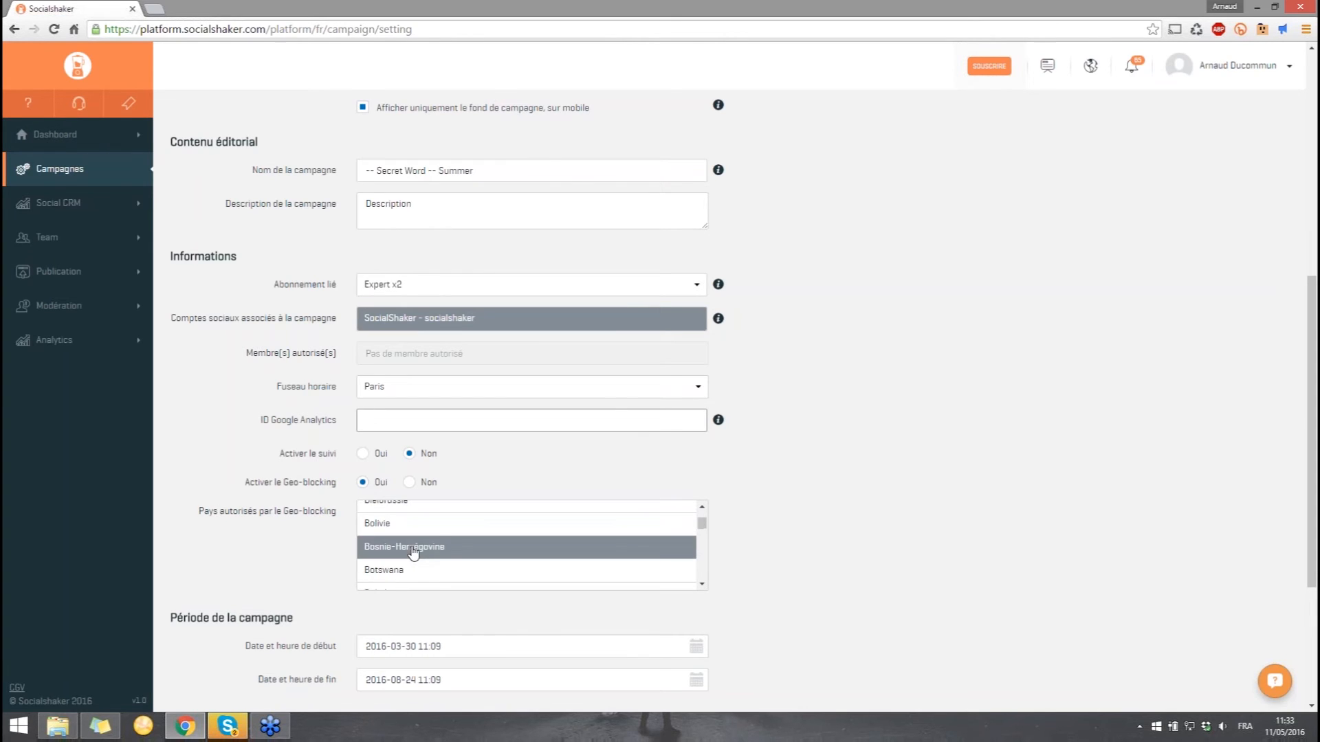
left_click(409, 482)
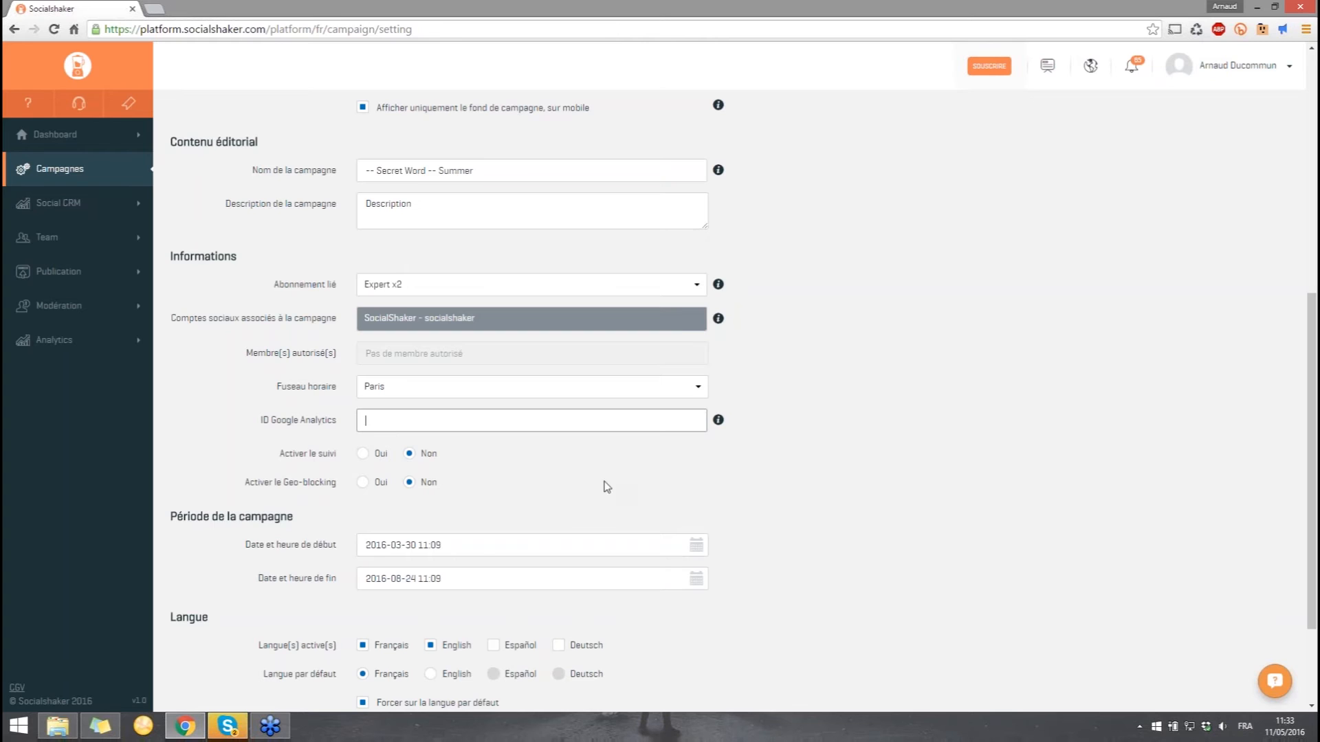
Activate the Parrainage mode to inspect its maximum referrals setting, and deactivate it again
scroll(596, 418, "down", 2)
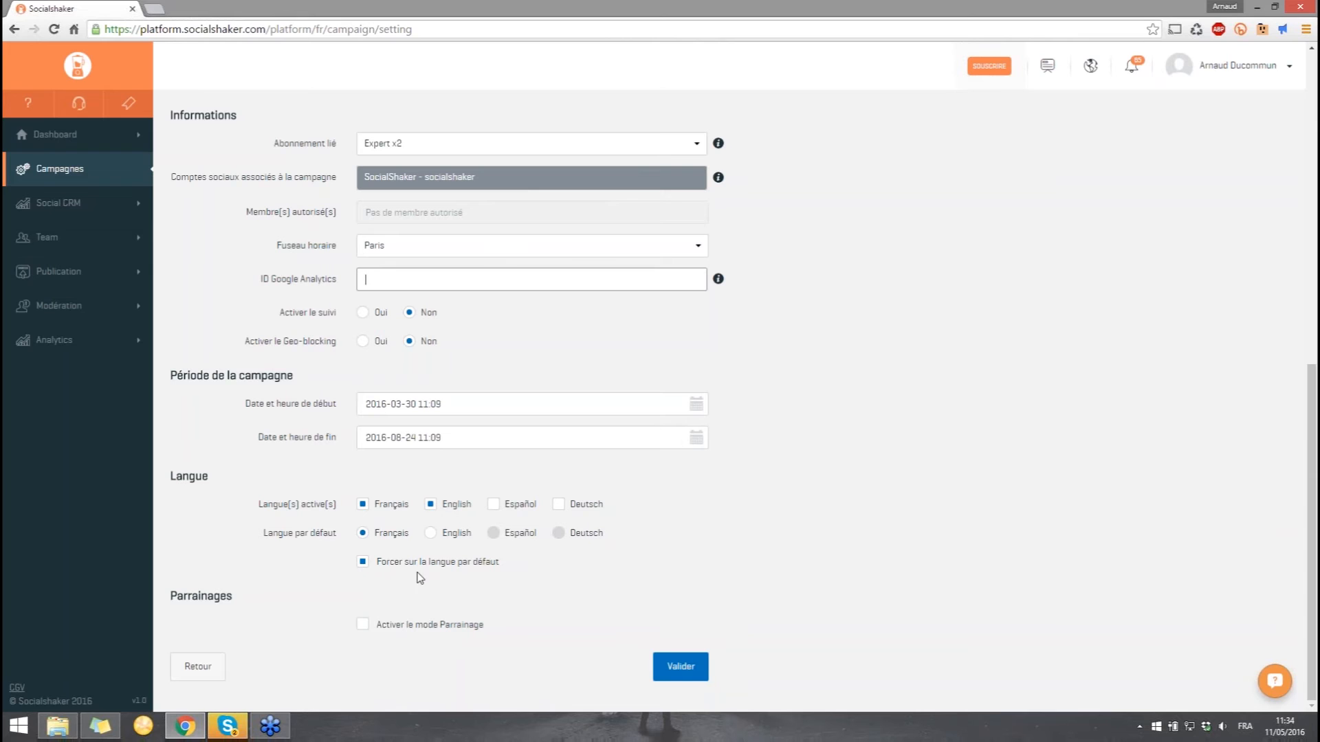
left_click(362, 625)
scroll(382, 616, "down", 2)
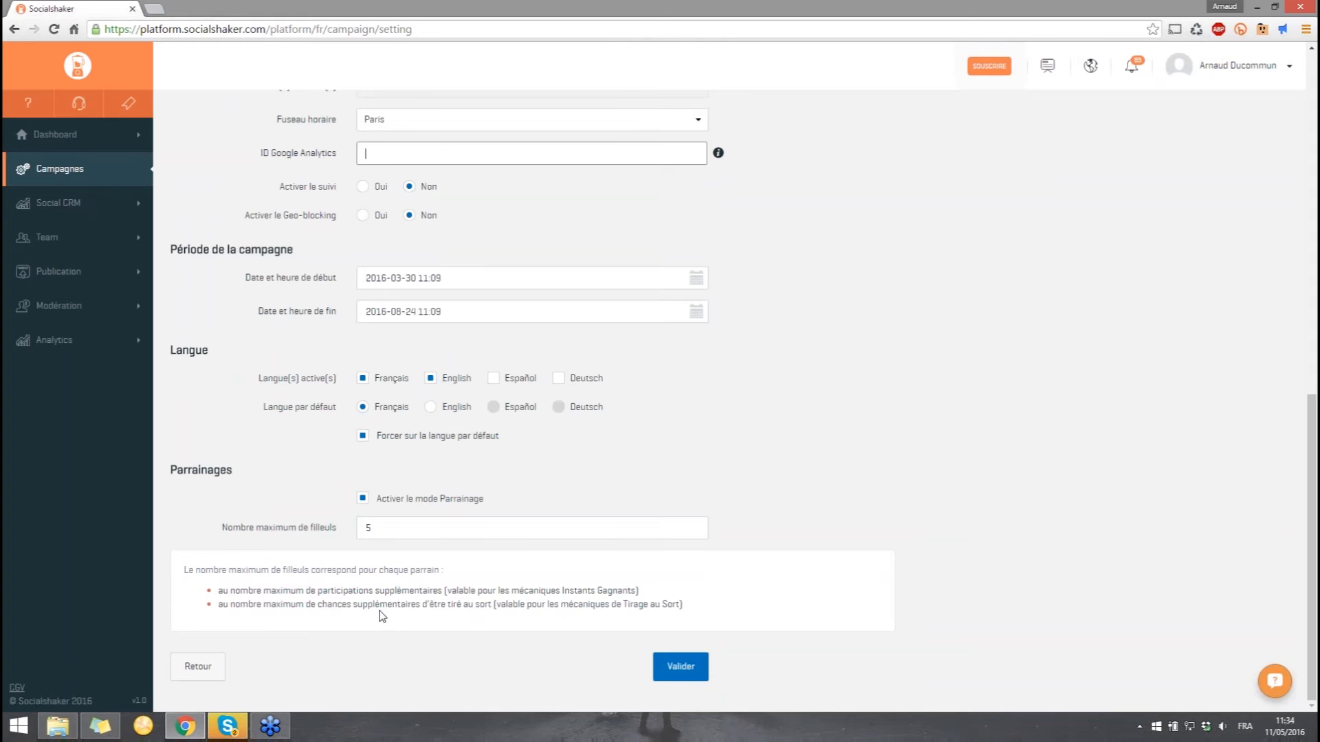
left_click(362, 498)
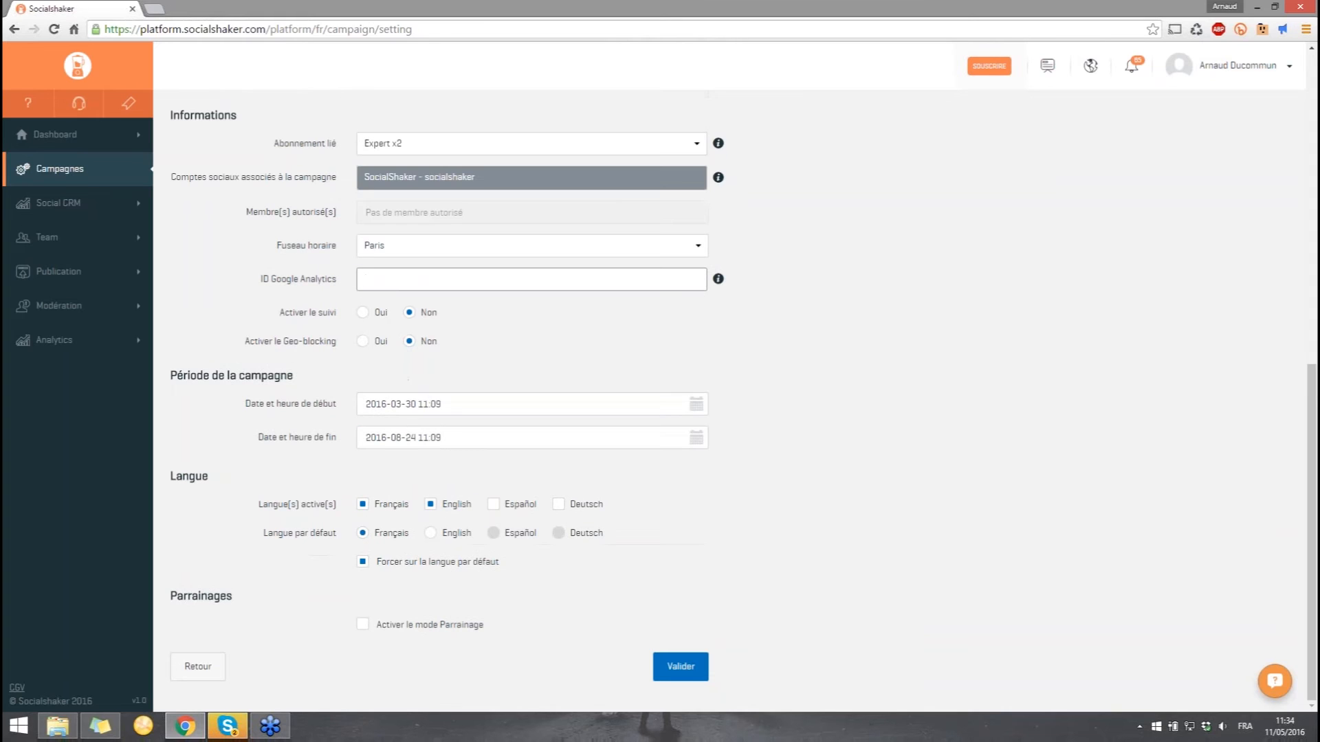
Return to the campaign list and open the Configuration step of the offline Sweepstakes campaign starting 11/05/2016
left_click(105, 181)
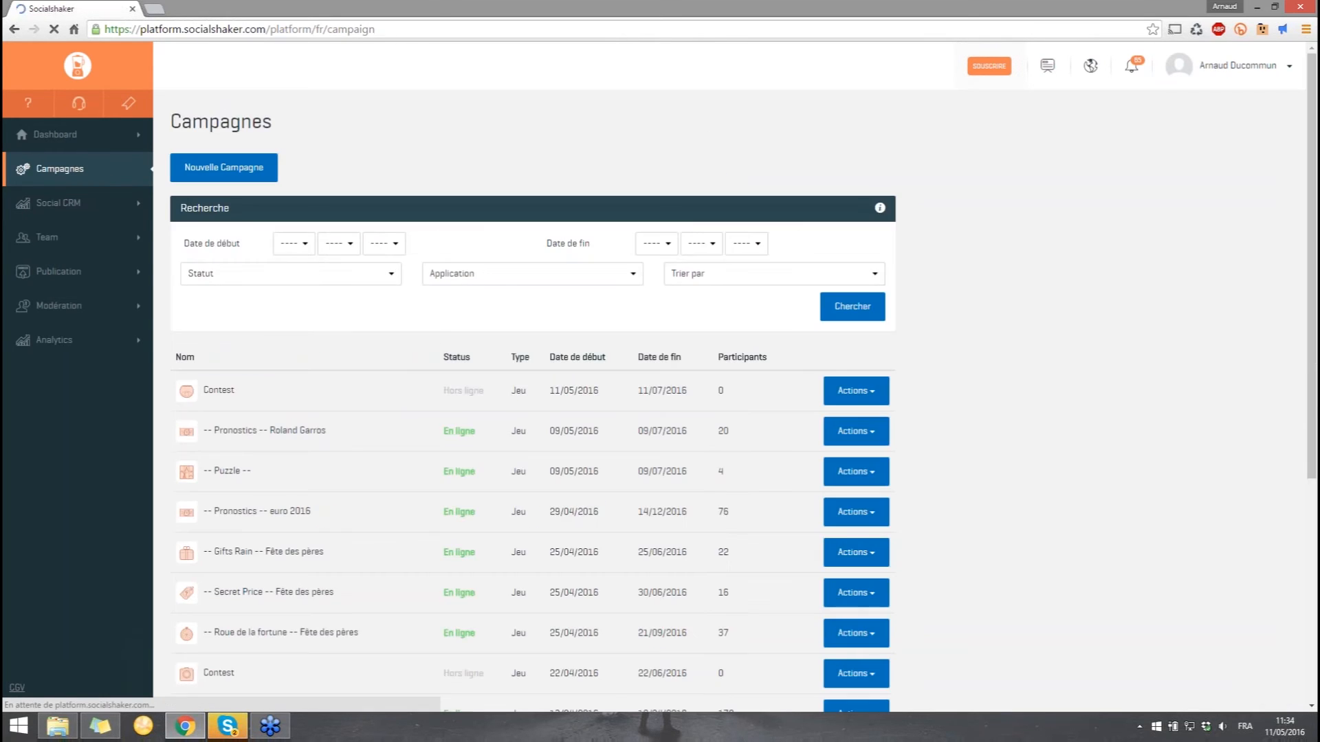
left_click(845, 392)
left_click(832, 425)
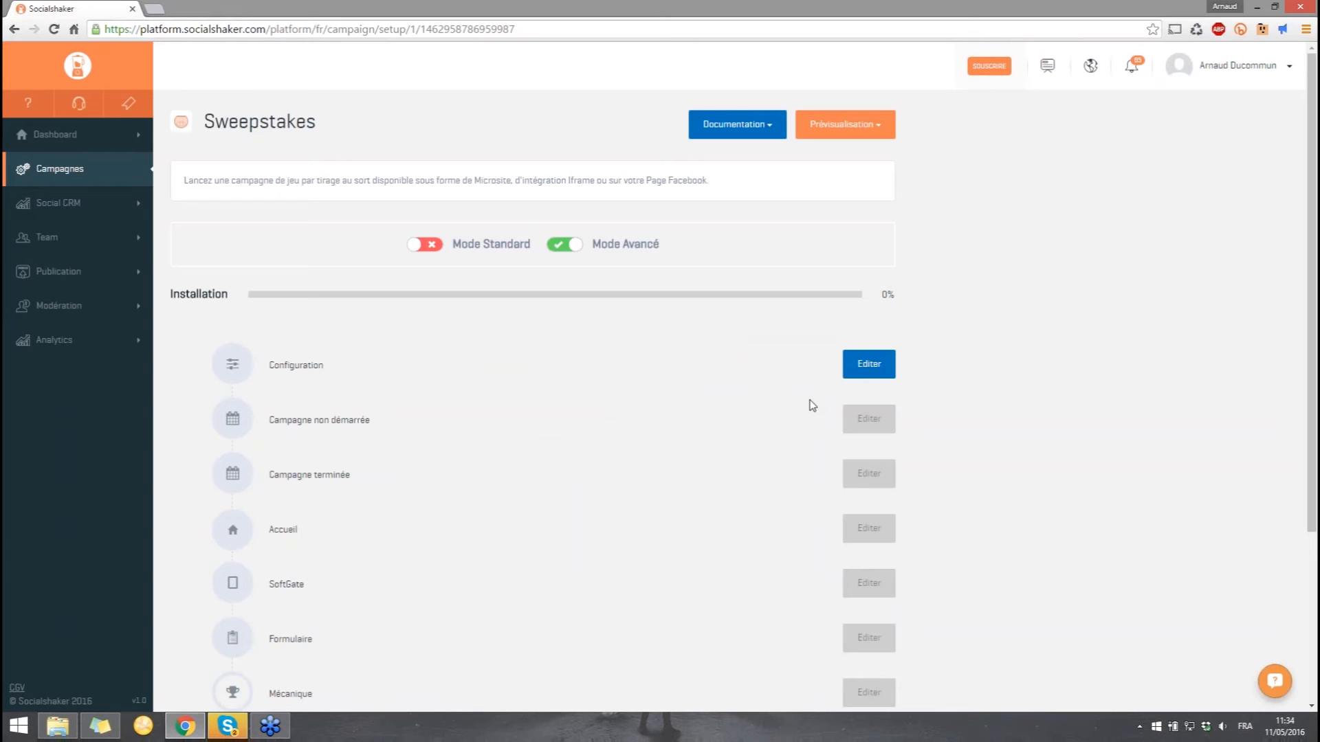
left_click(854, 371)
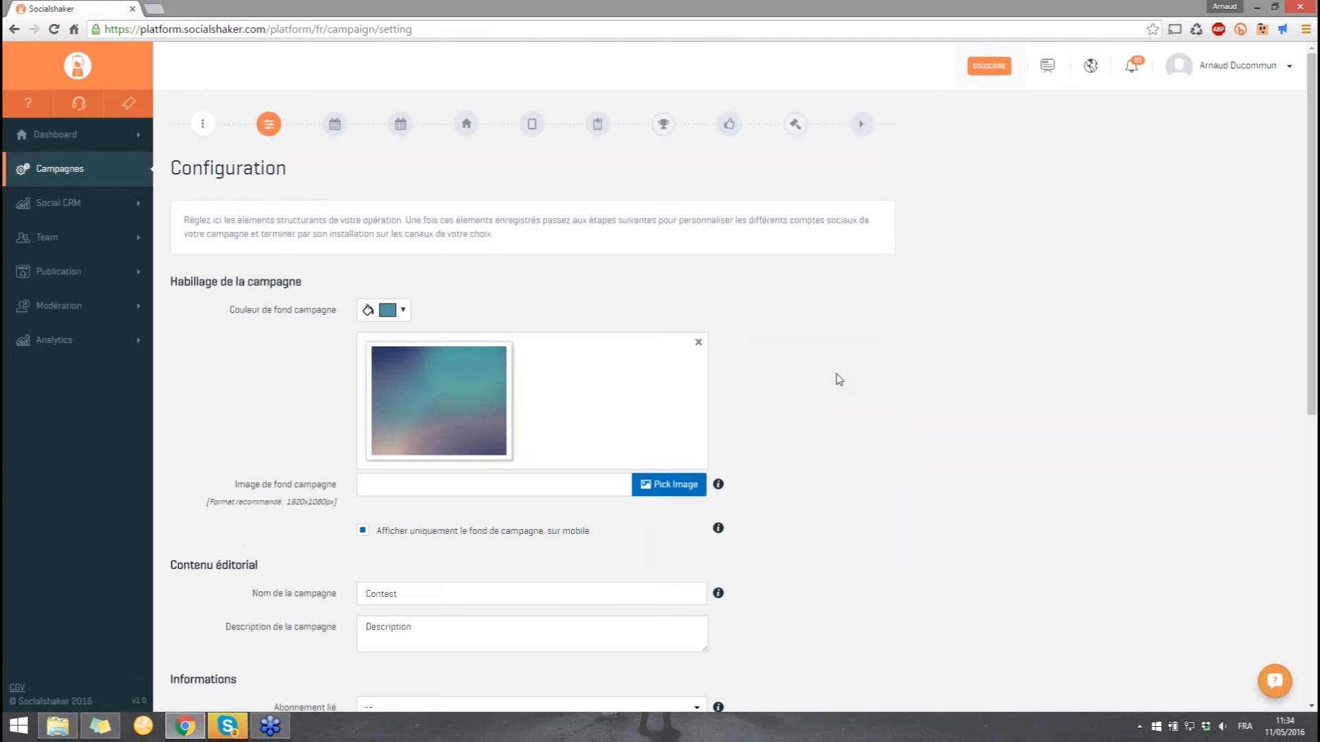
Disable "Afficher uniquement le fond de campagne, sur mobile" and link the Expert x2 subscription to the Contest campaign
scroll(839, 379, "down", 1)
scroll(838, 379, "down", 2)
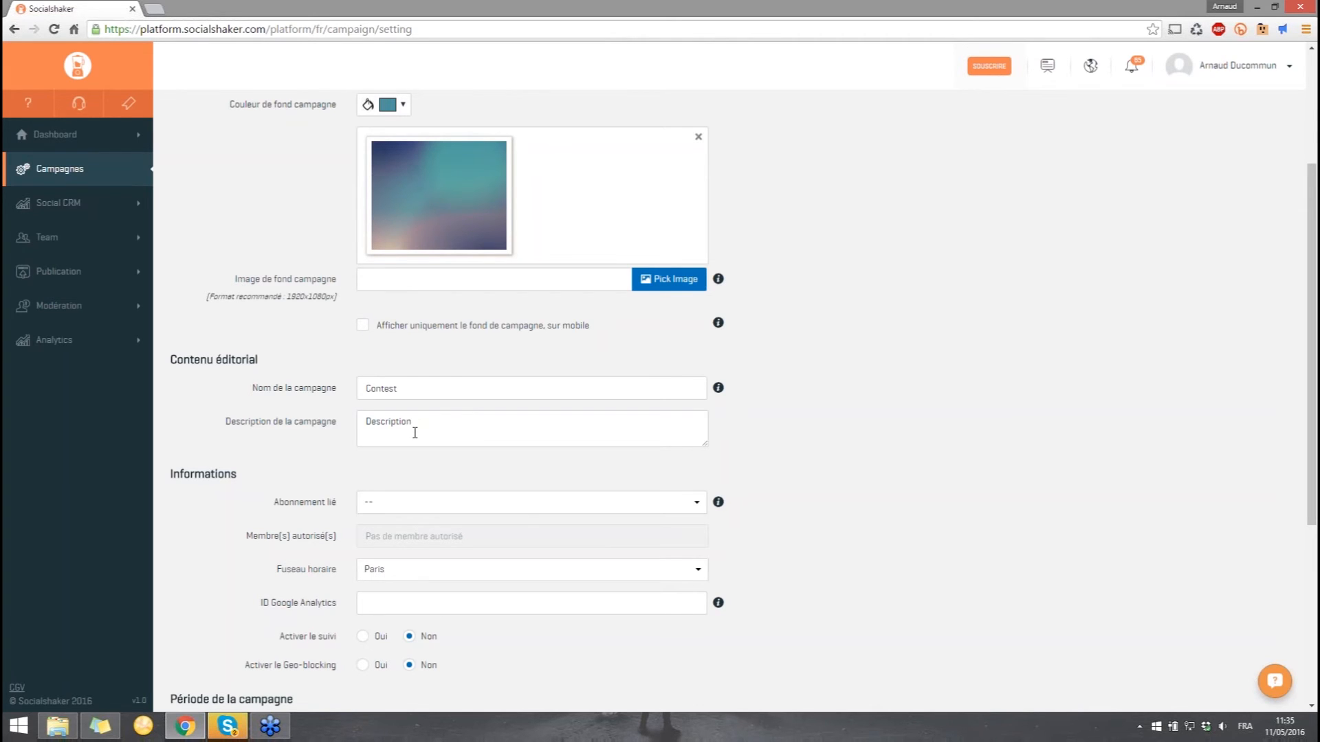
left_click(416, 502)
left_click(412, 475)
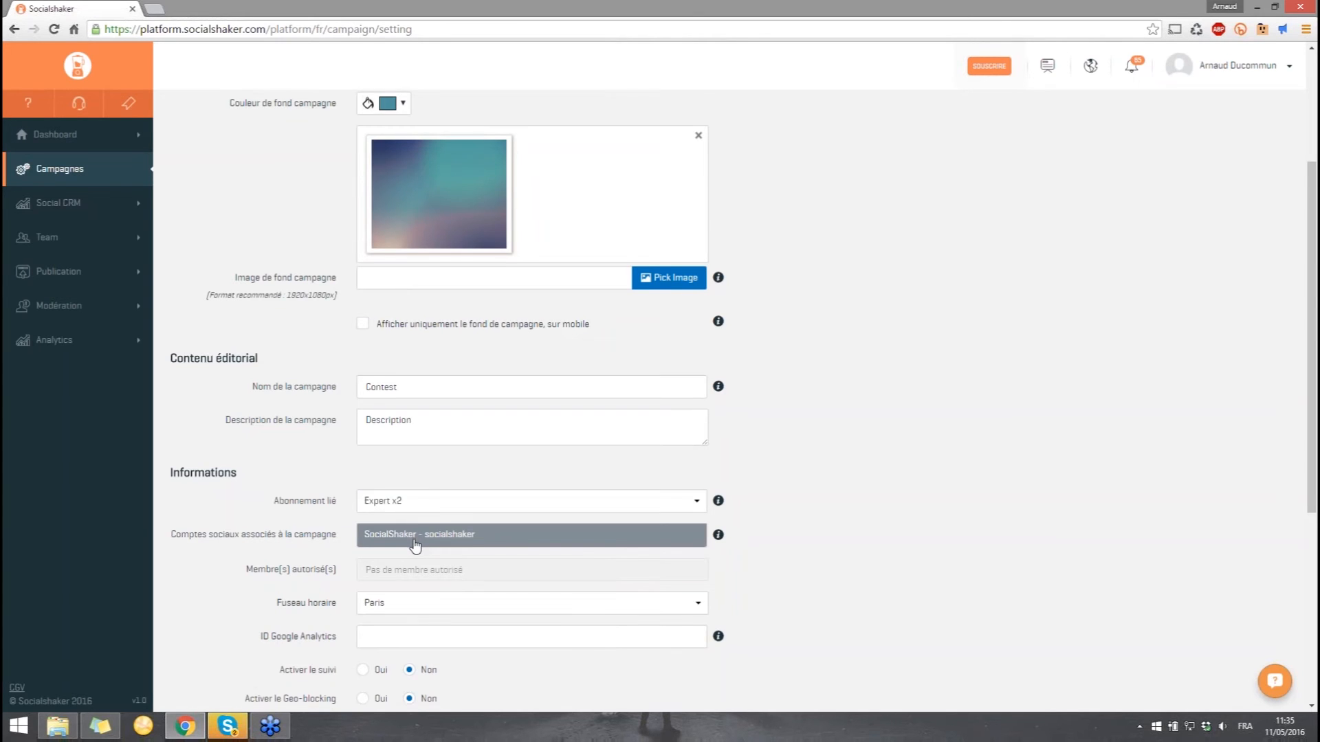
Check the Contest campaign's start and end date pickers without changing them, and save the configuration
scroll(414, 544, "down", 2)
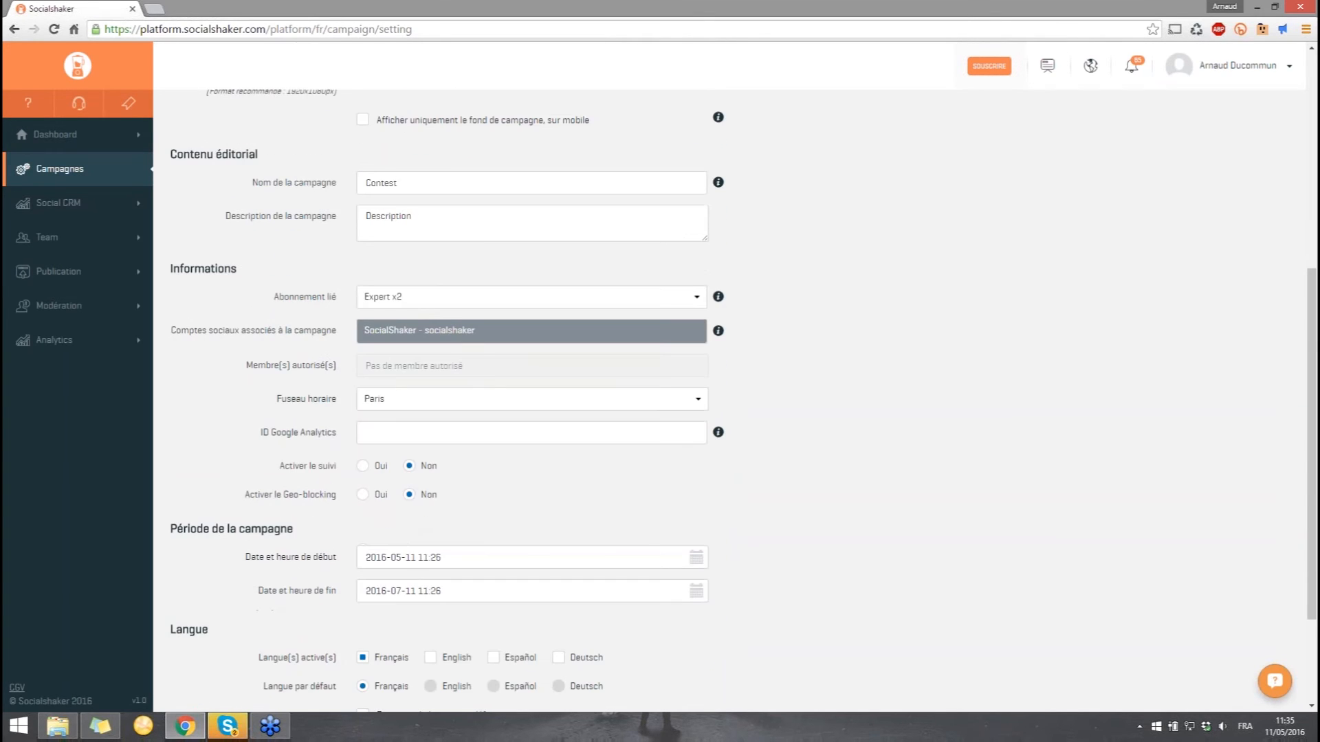
scroll(416, 544, "down", 1)
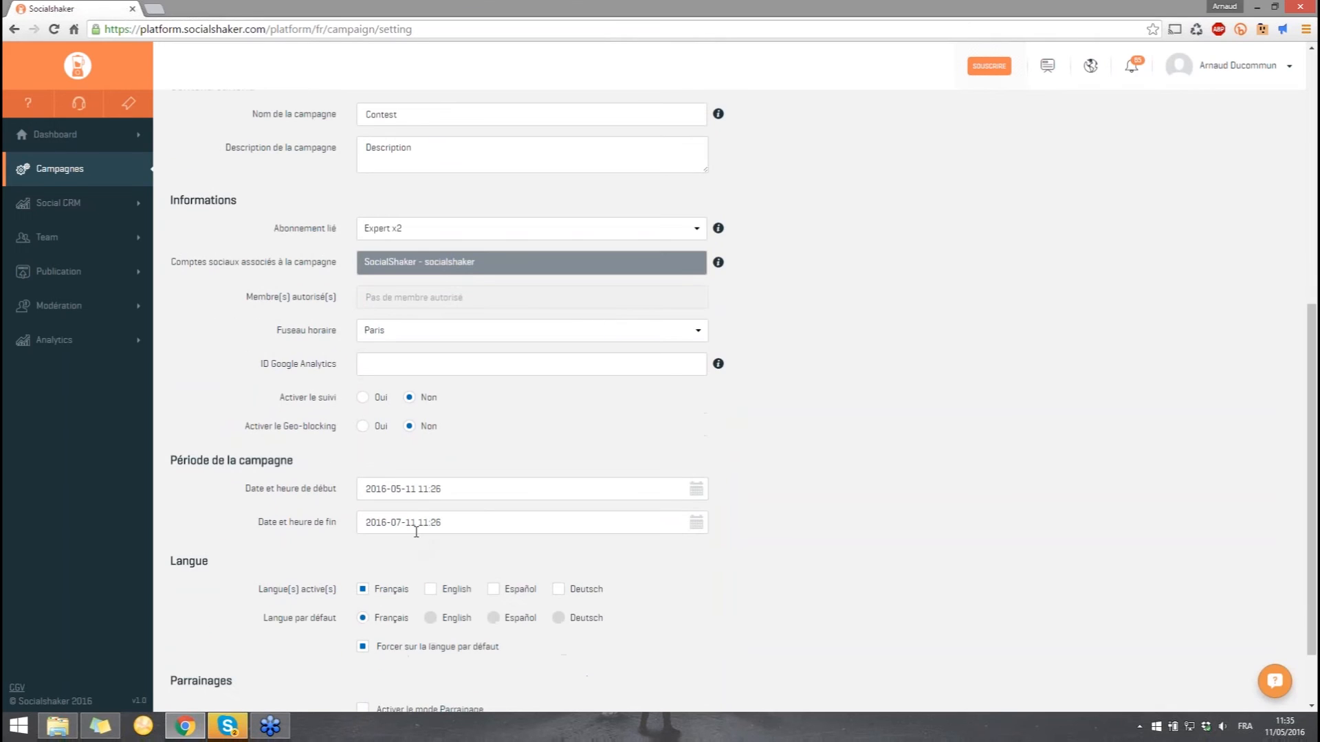
scroll(417, 512, "down", 1)
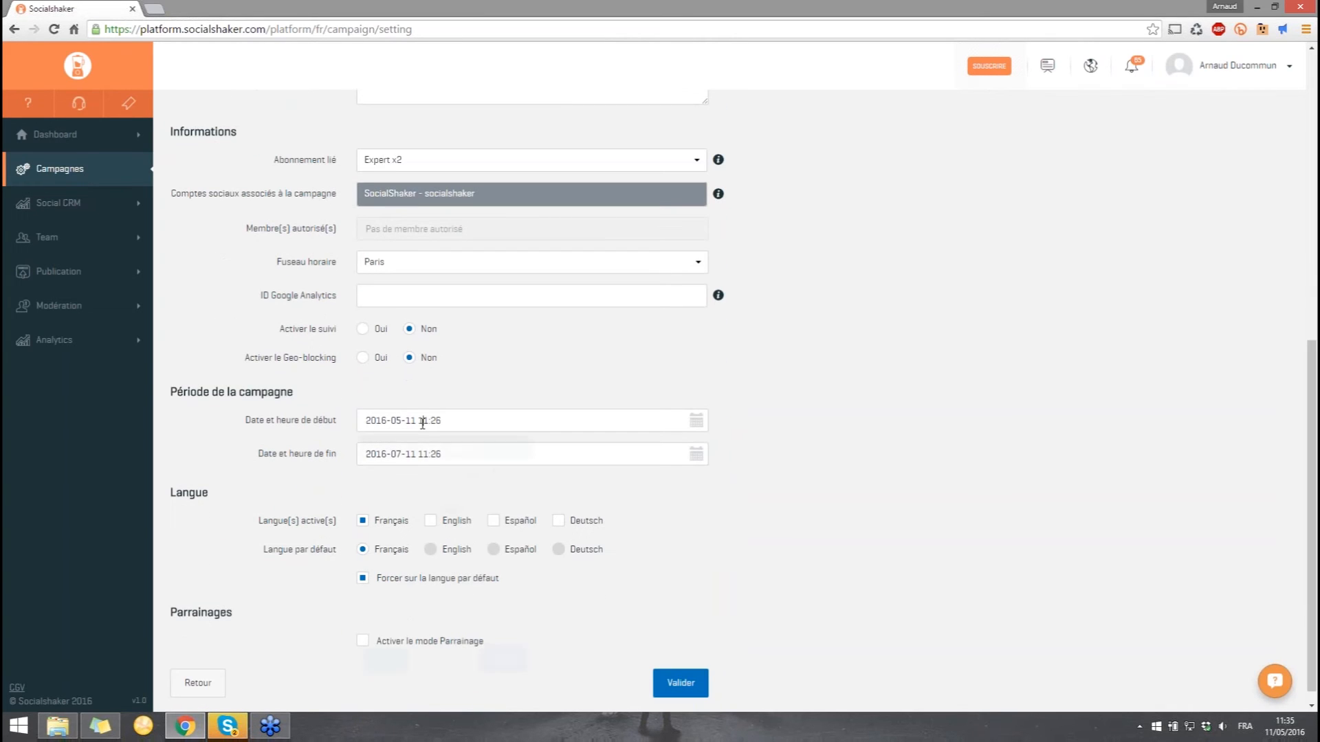
left_click(423, 422)
left_click(584, 462)
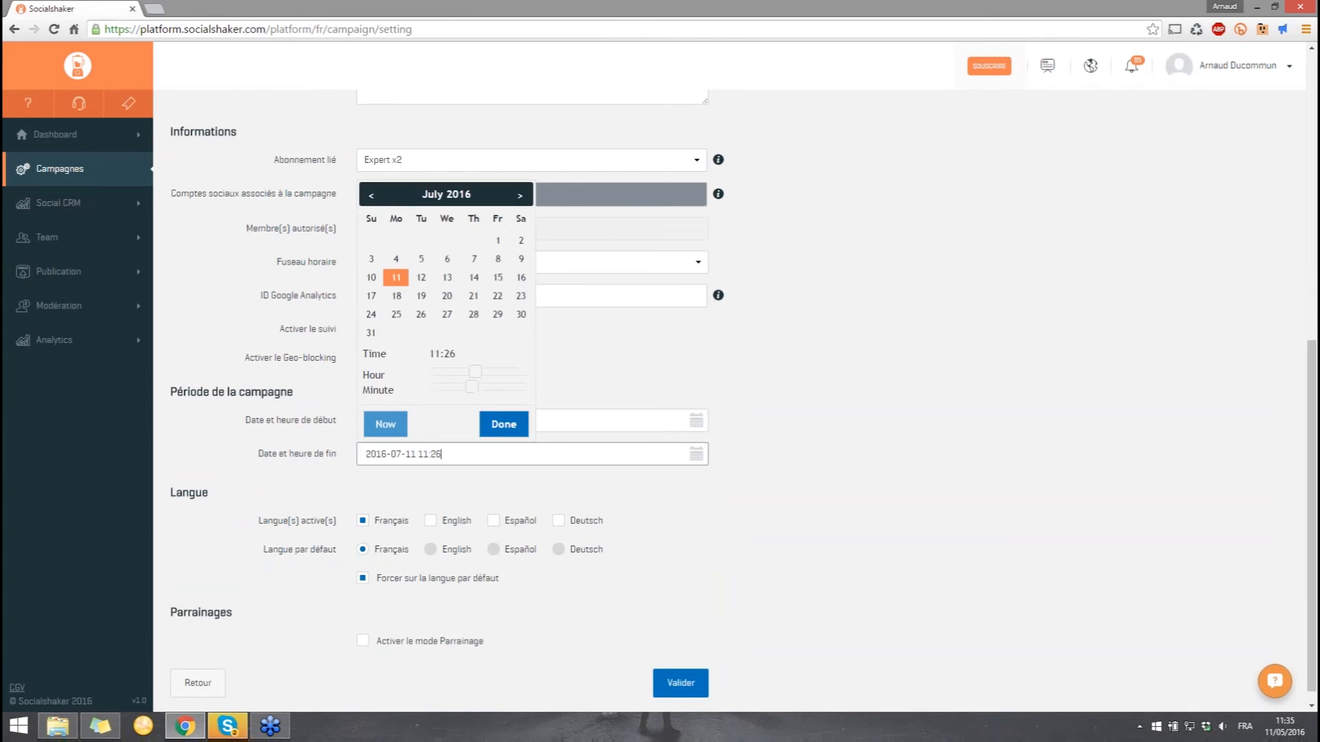
left_click(811, 486)
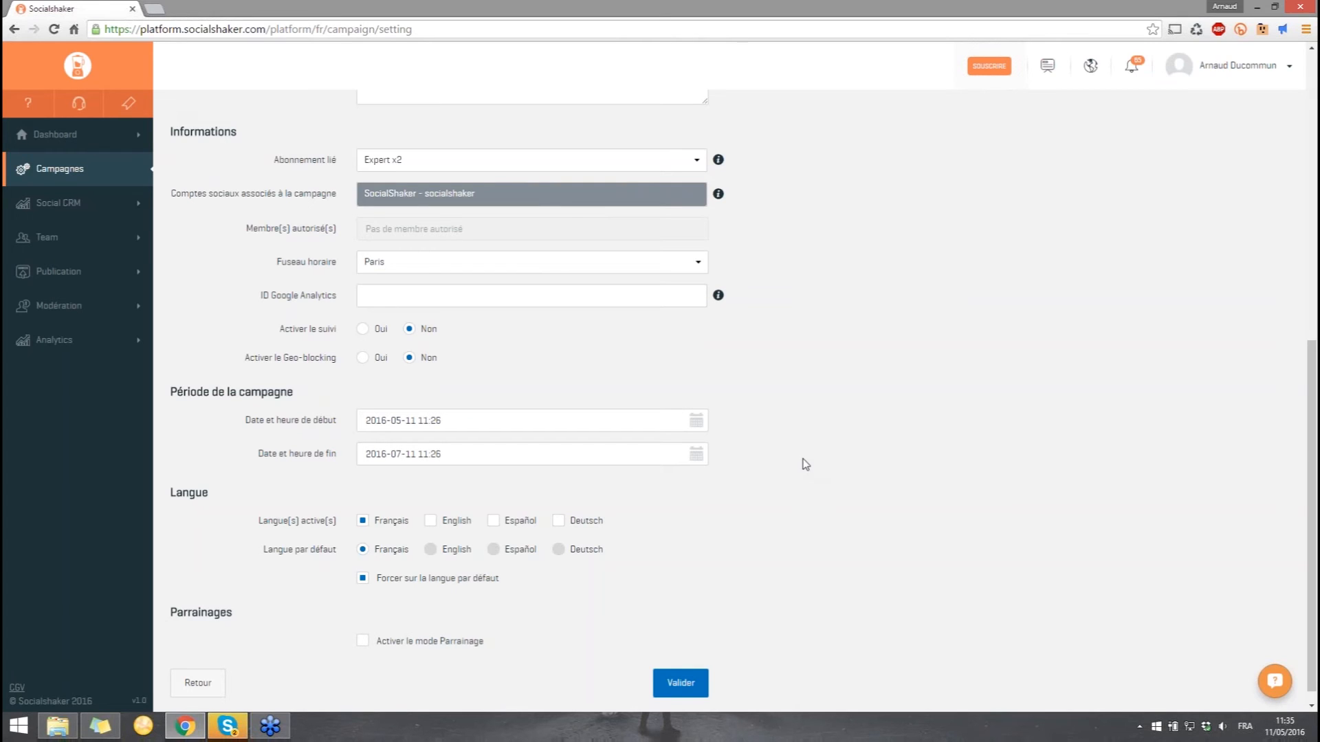
left_click(687, 687)
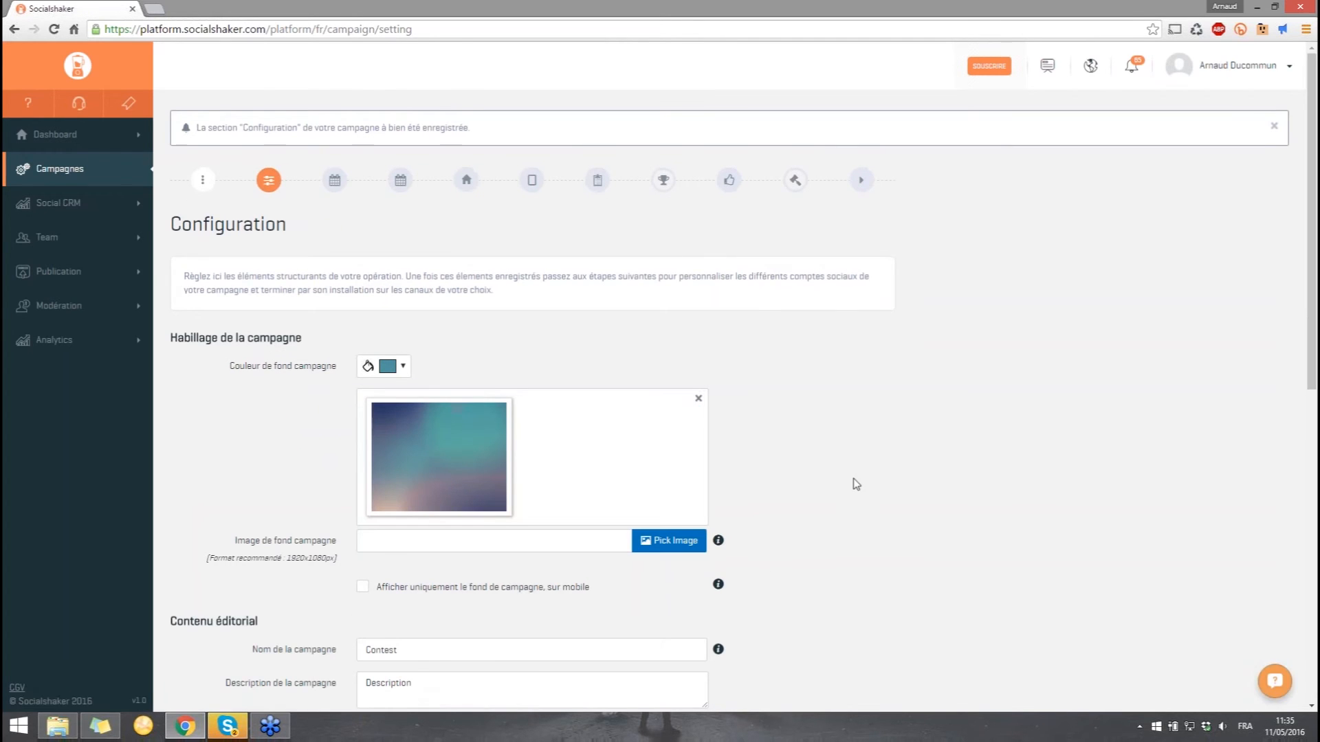
Open the "Campagne non démarrée" step and examine its background colour, recommended image format, title and description fields
left_click(335, 180)
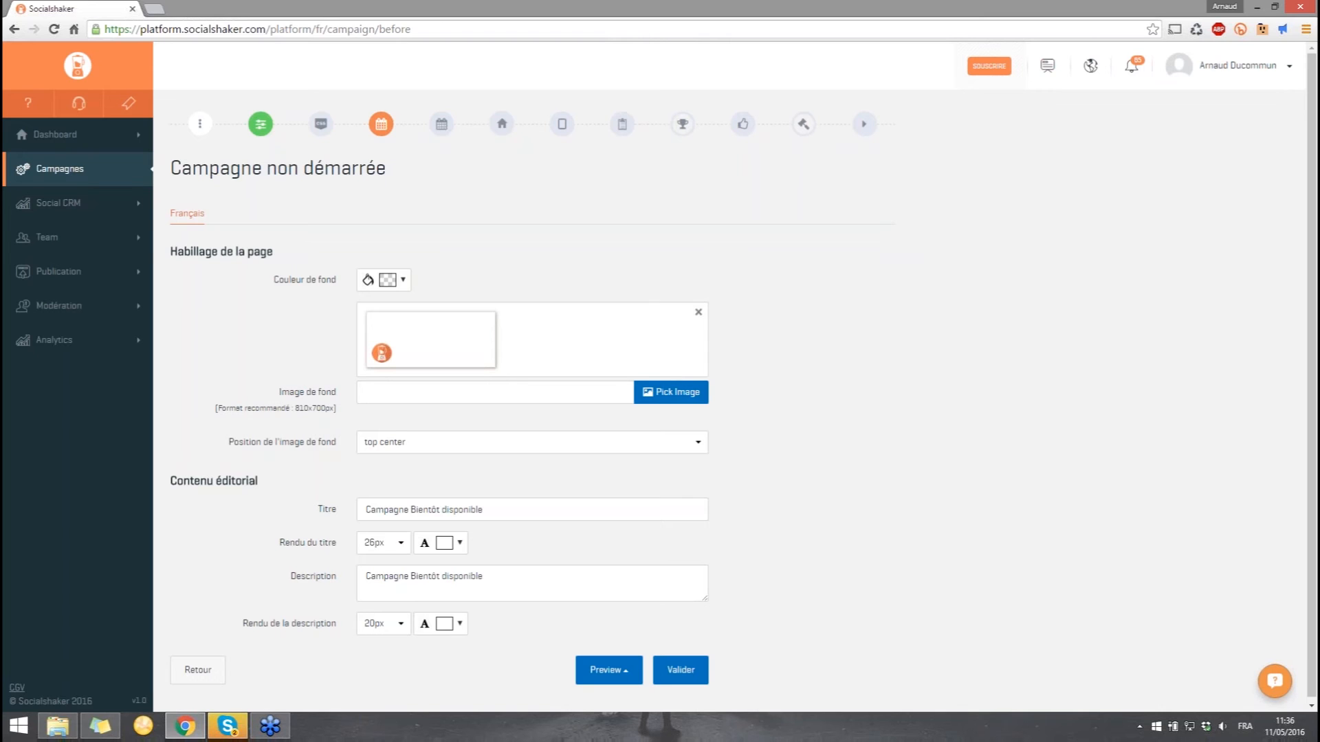
left_click(402, 280)
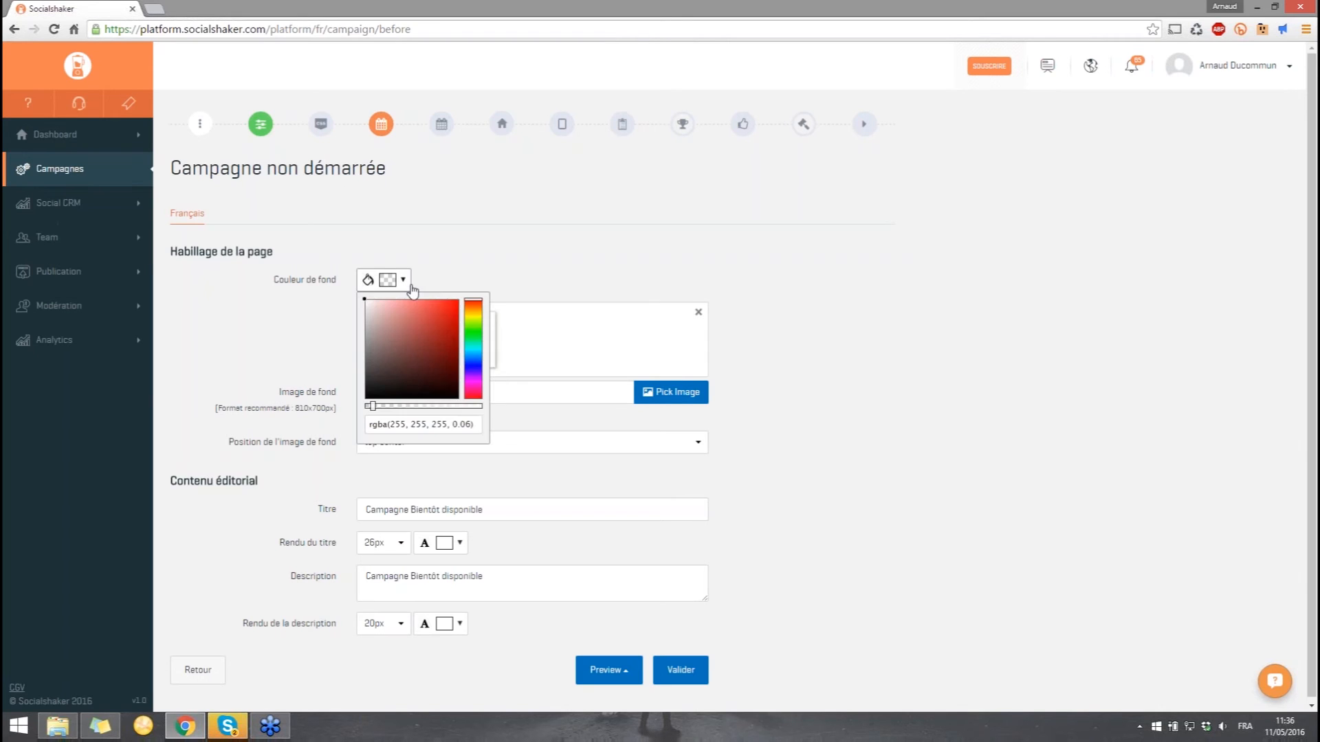
left_click(782, 311)
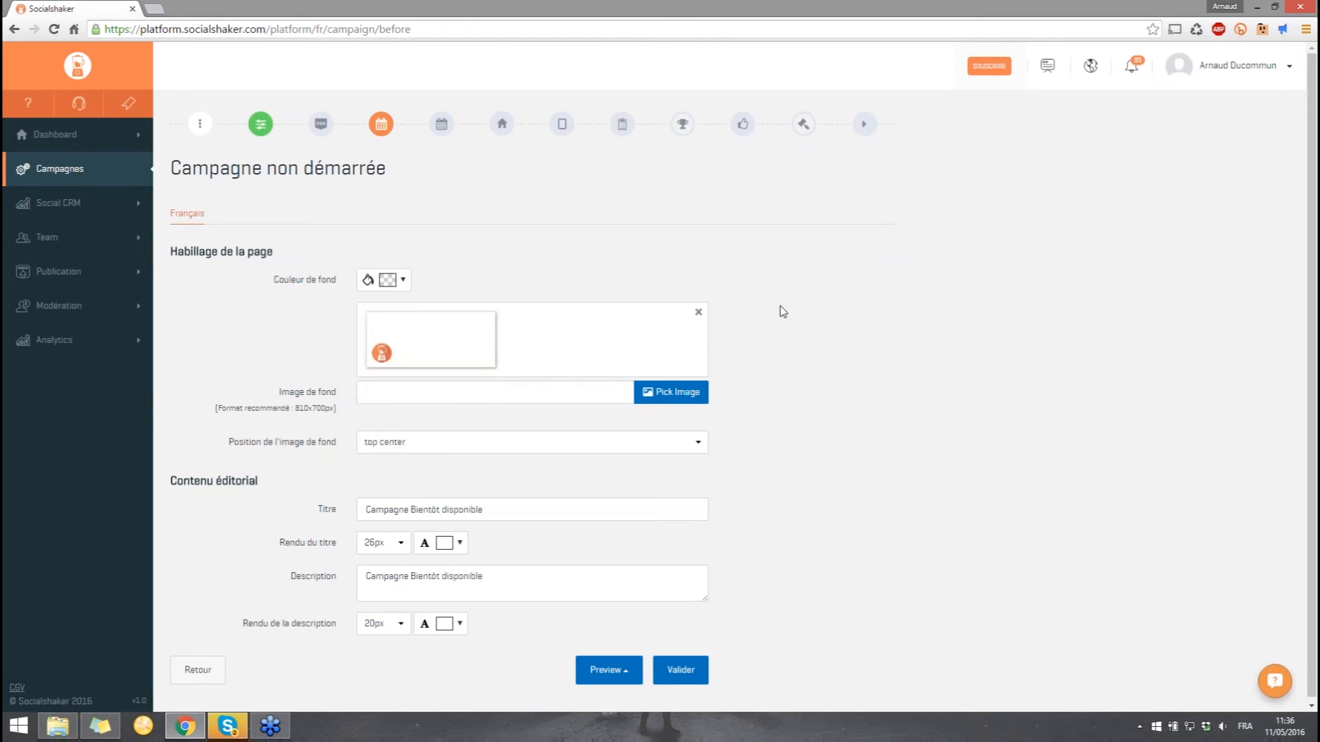
left_click_drag(331, 407, 301, 412)
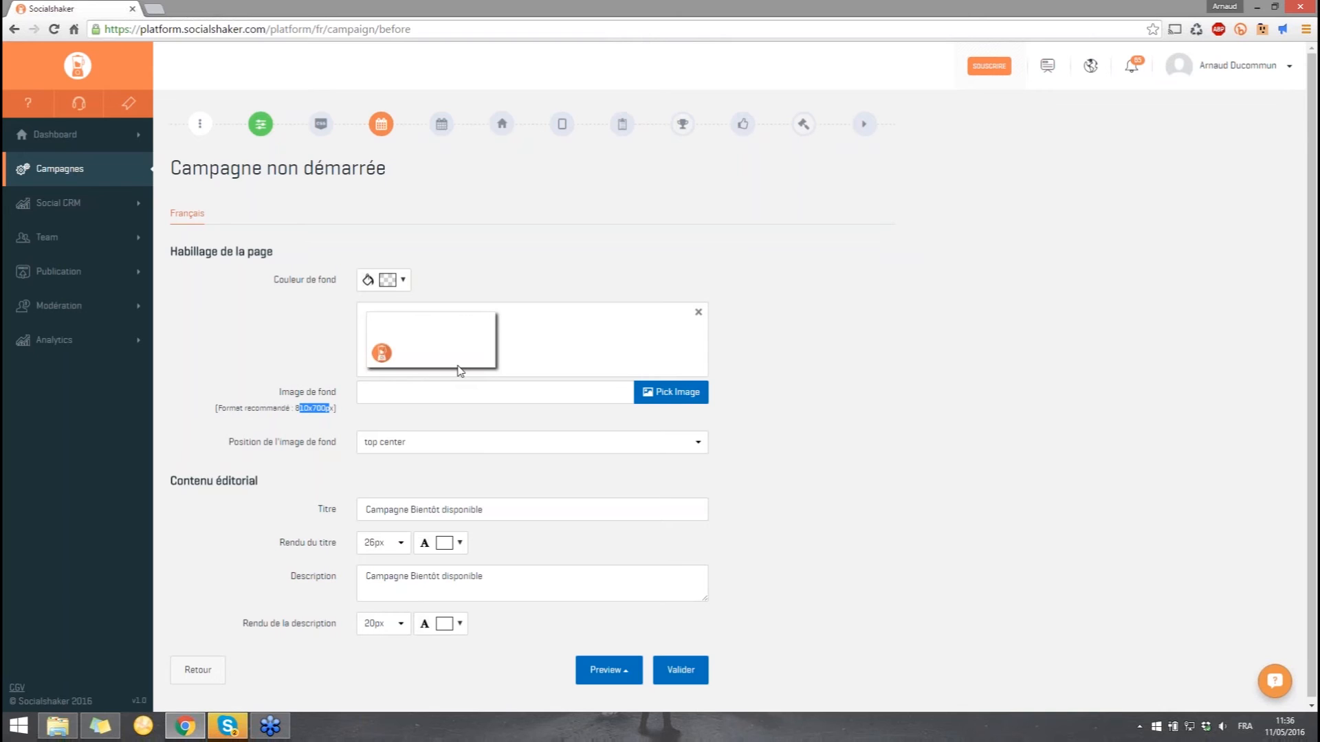
left_click(562, 509)
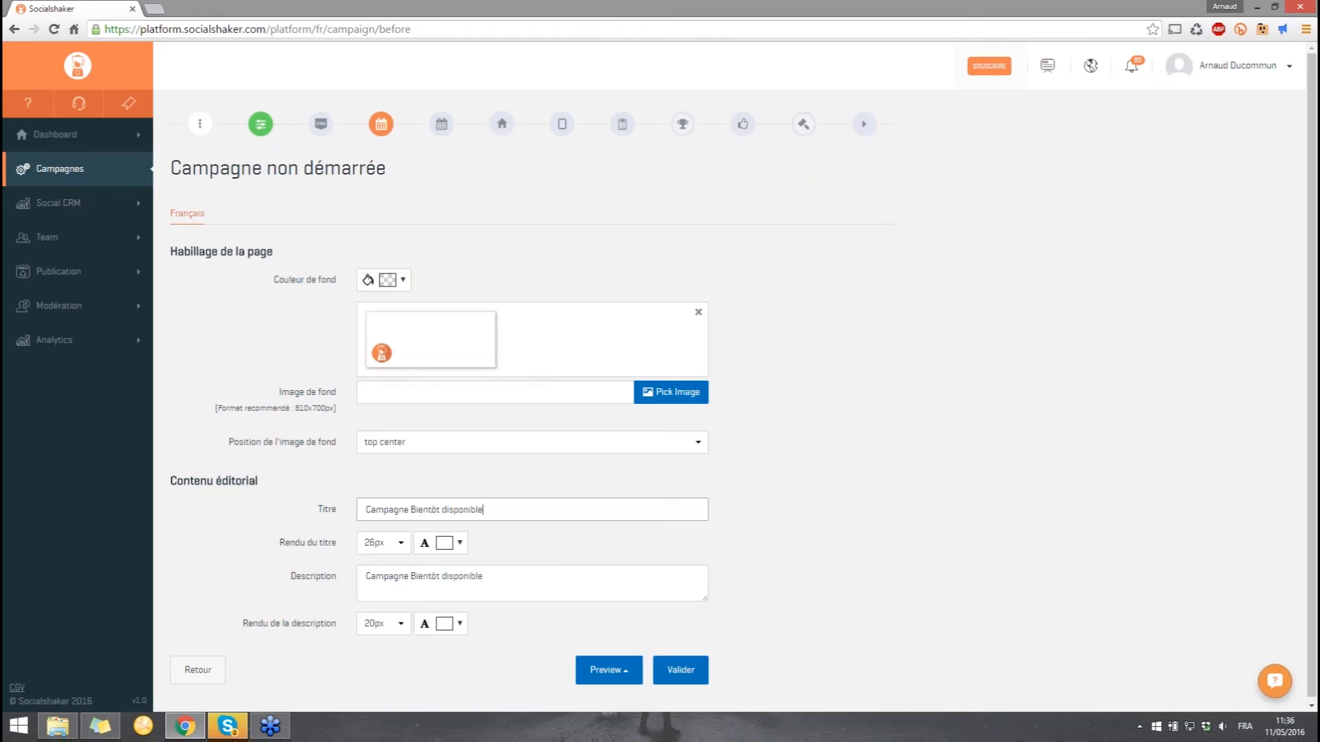
left_click(531, 583)
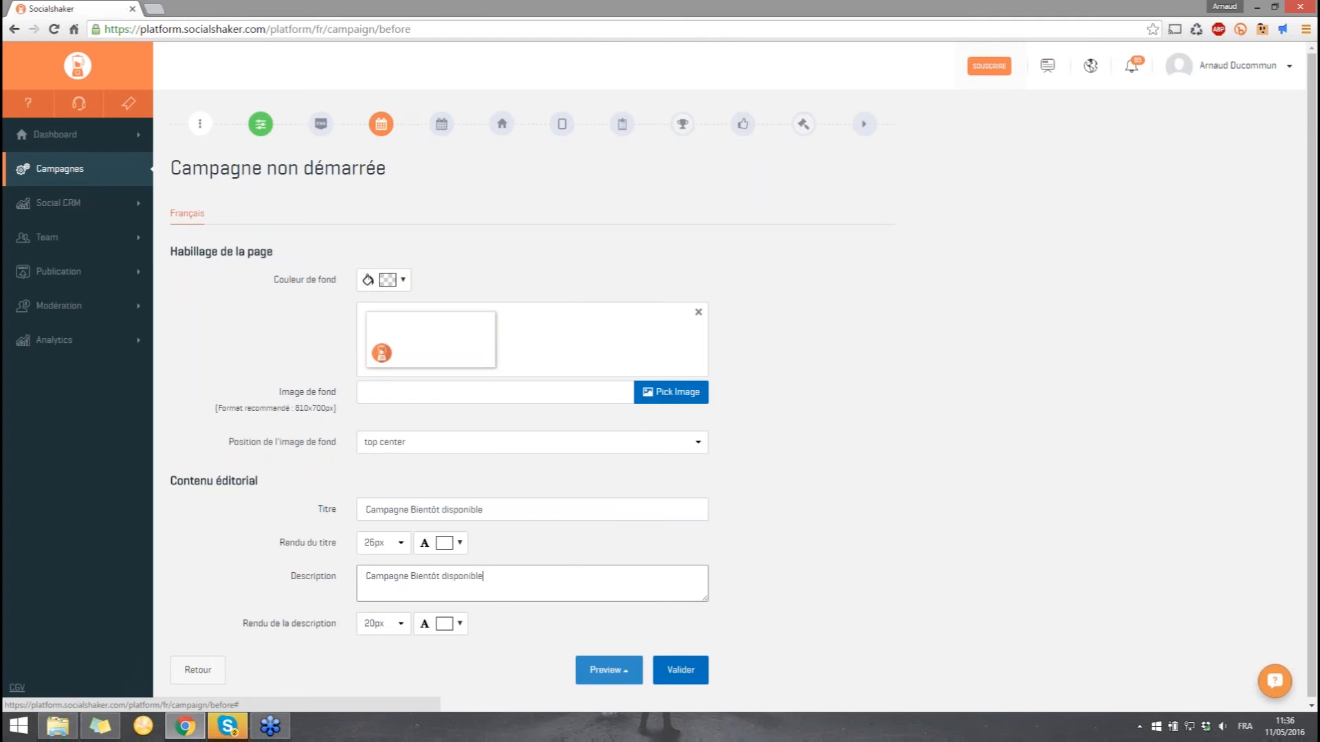
Preview the "Campagne non démarrée" page, comparing its web and mobile renderings and ending on the mobile one
left_click(609, 671)
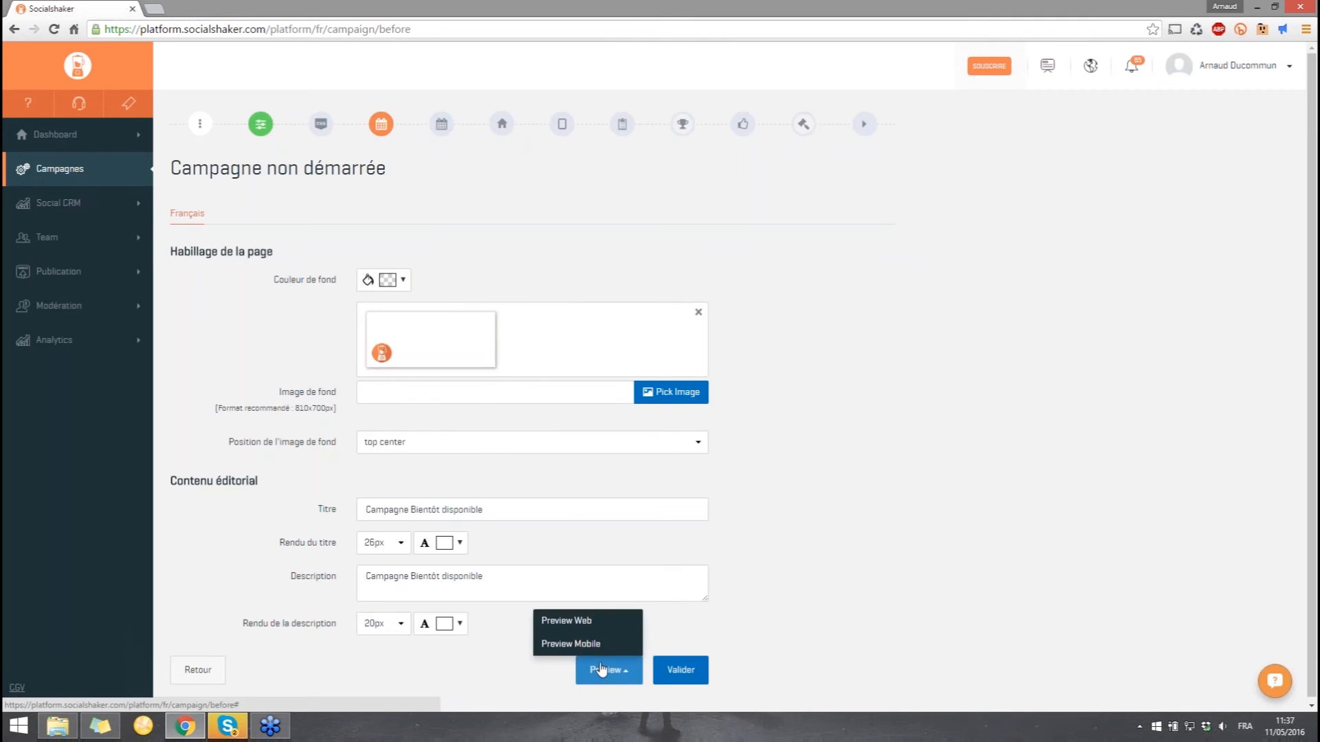
left_click(584, 619)
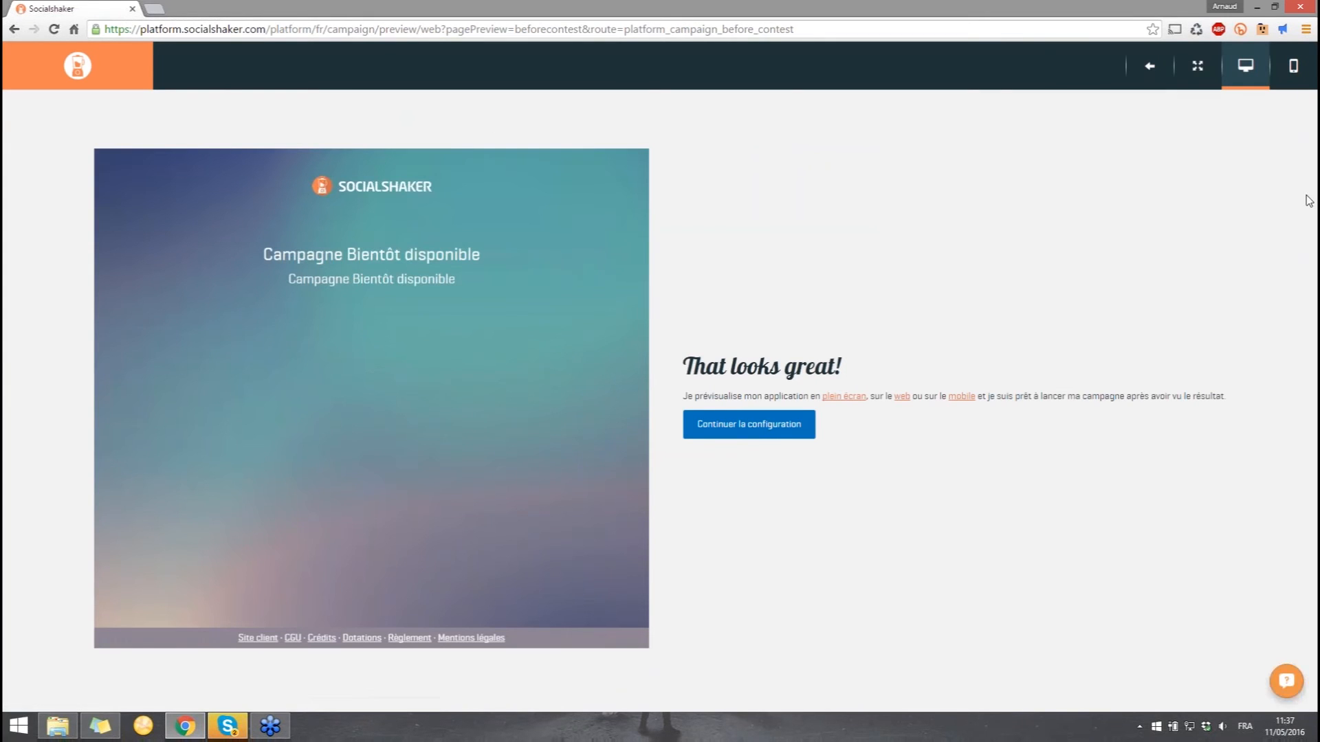
left_click(1280, 84)
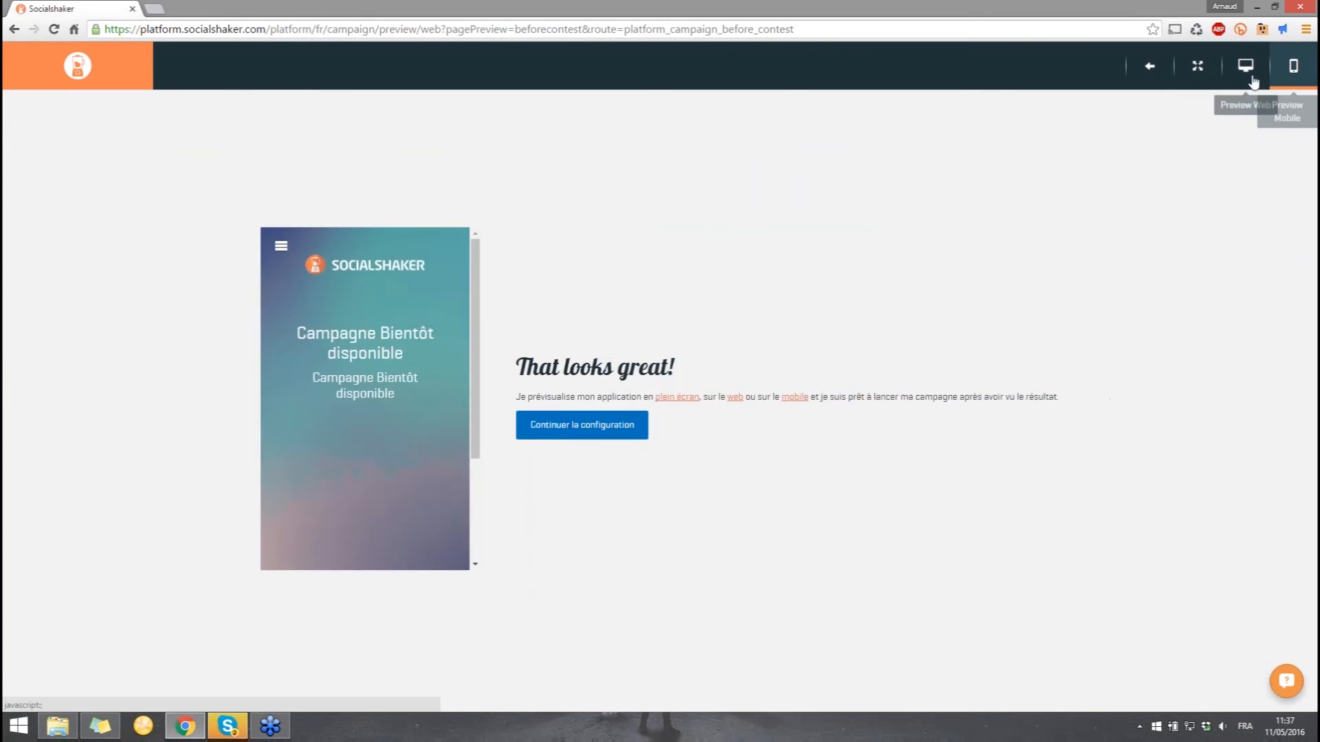
left_click(1269, 81)
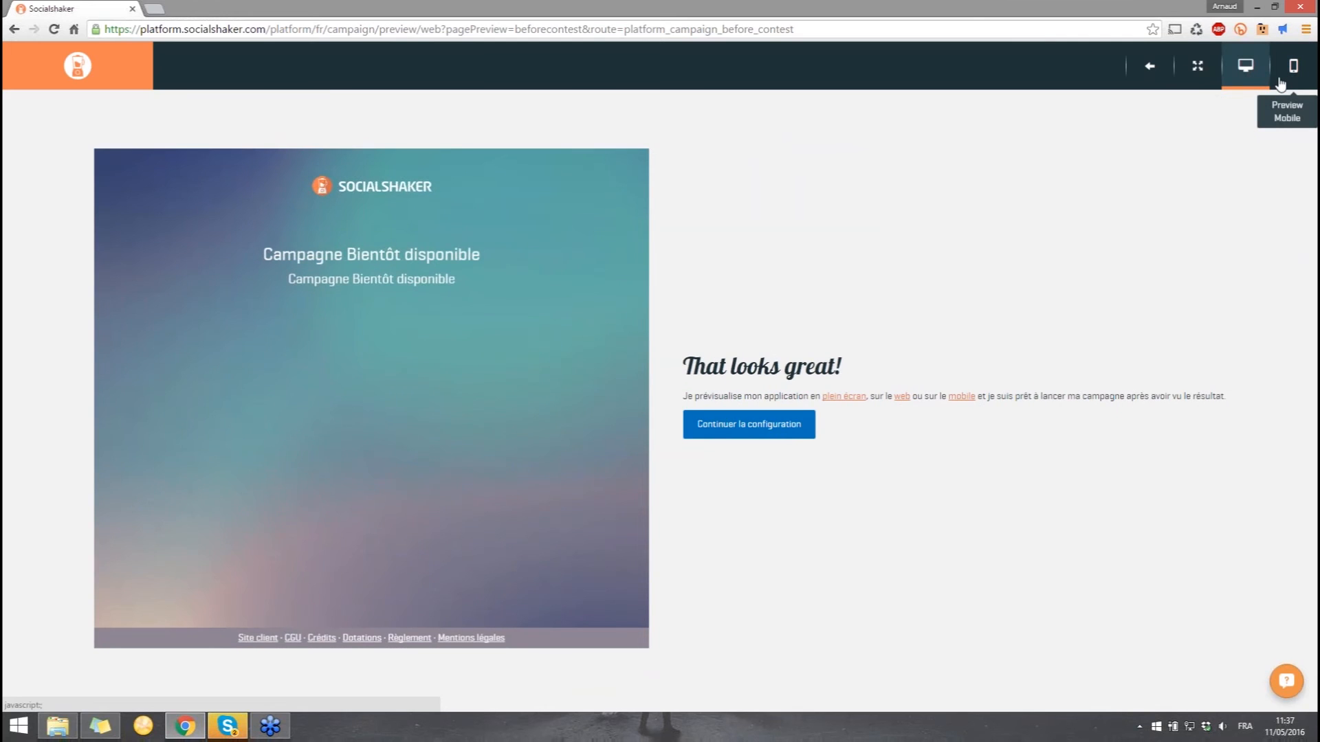
left_click(1280, 84)
left_click(1264, 88)
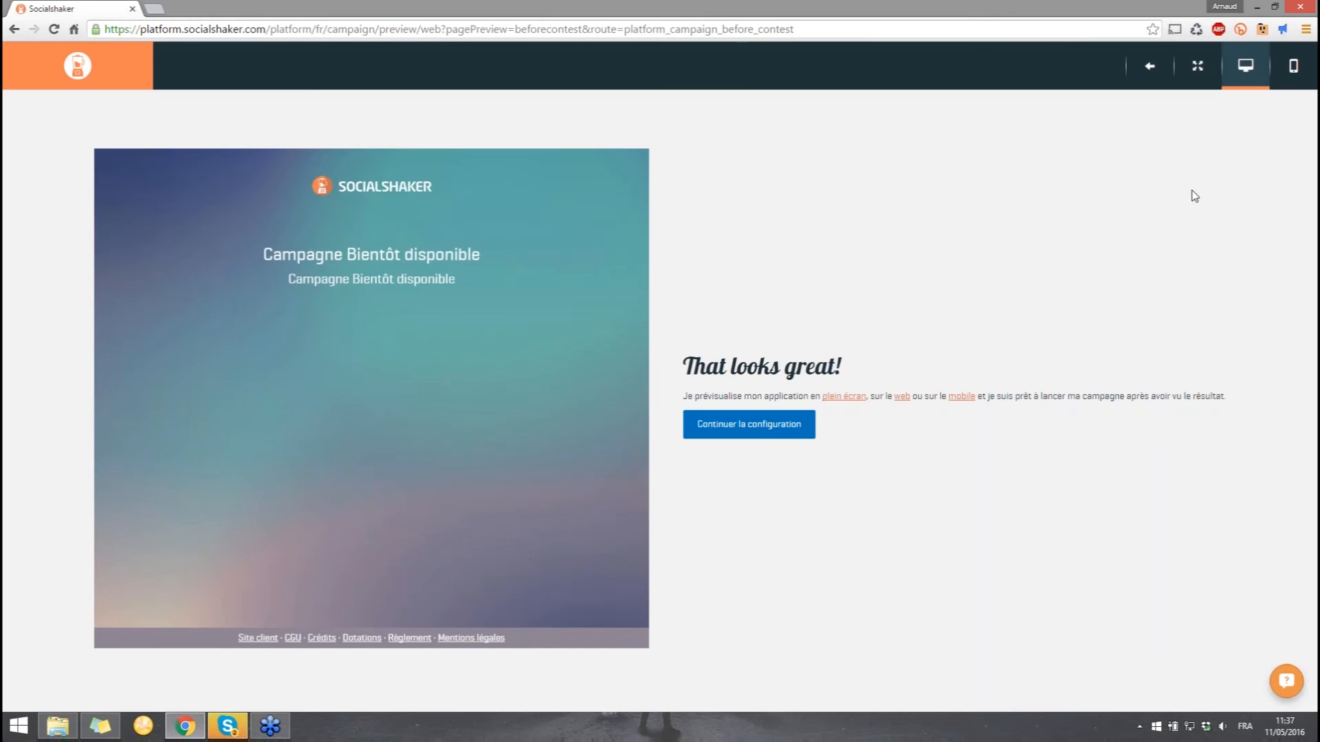
left_click(1292, 66)
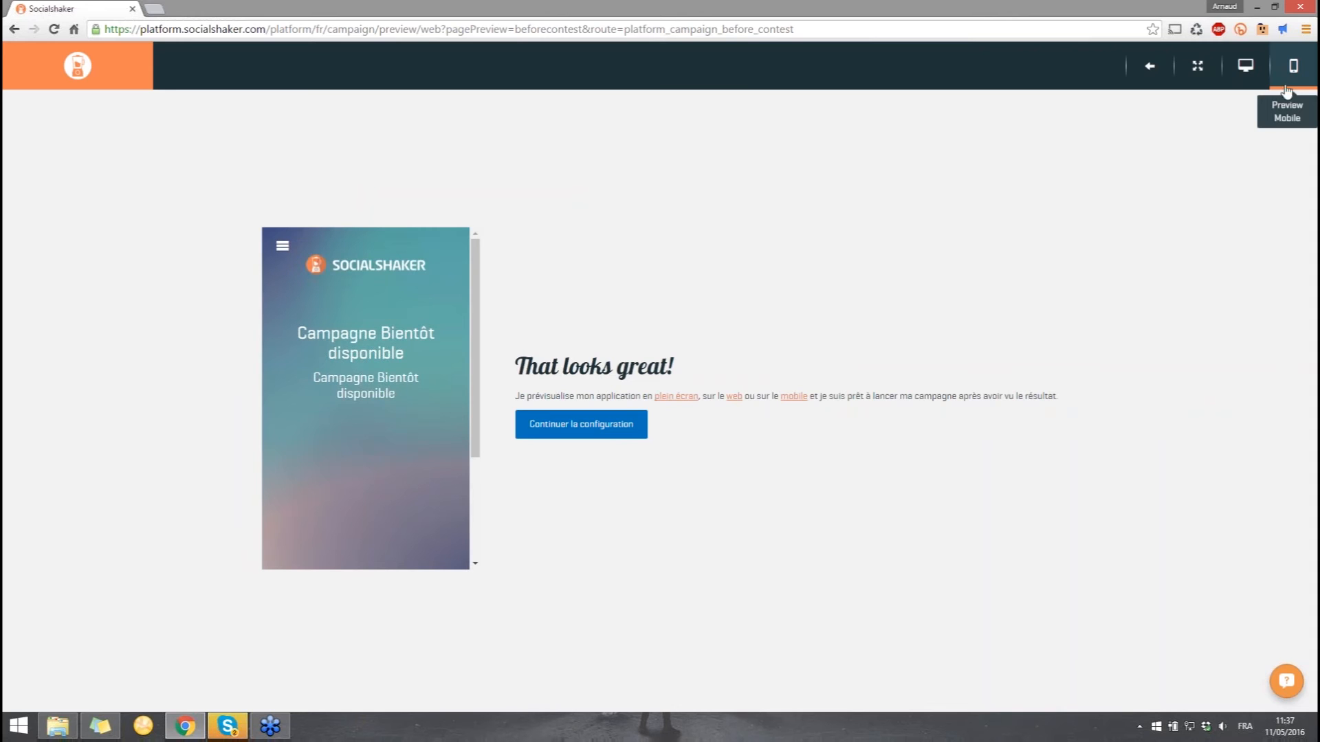
Compare the web and mobile previews of the "Campagne non démarrée" page, examining the title and description, and return to its configuration
left_click(1246, 66)
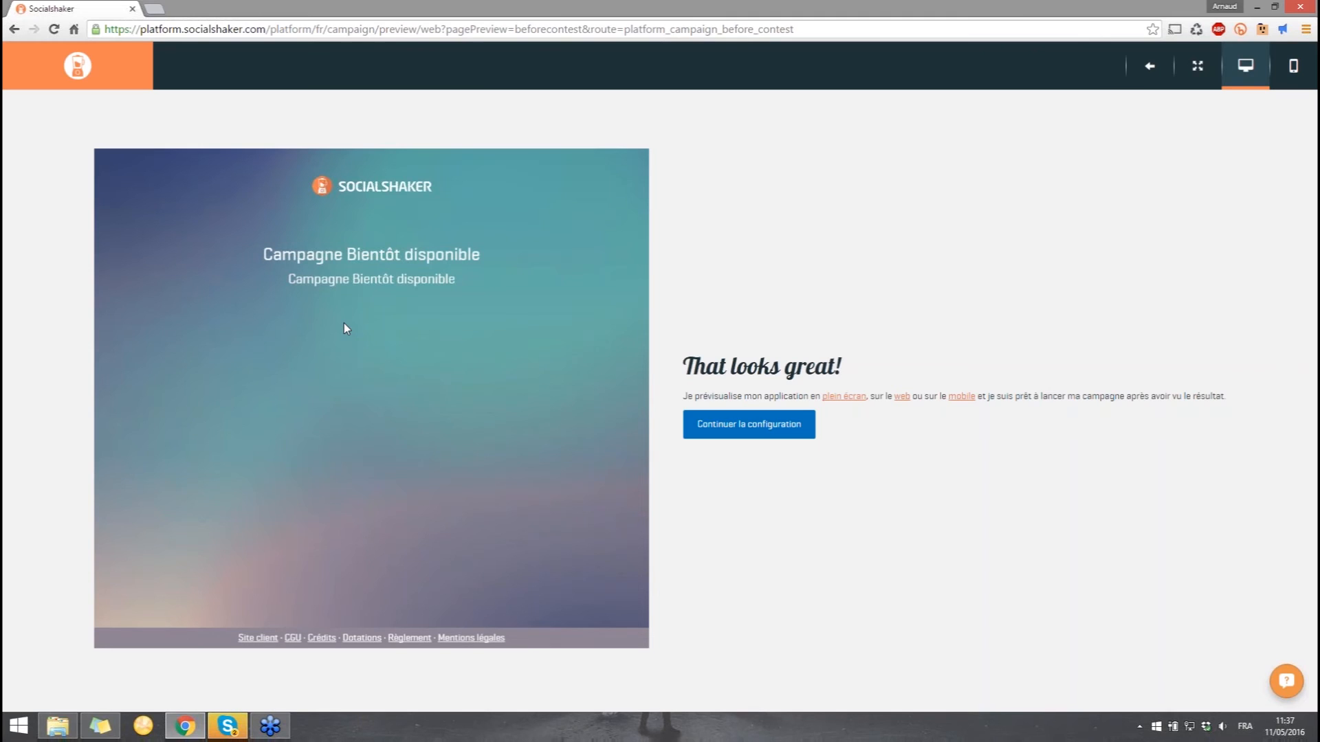
left_click_drag(510, 275, 253, 245)
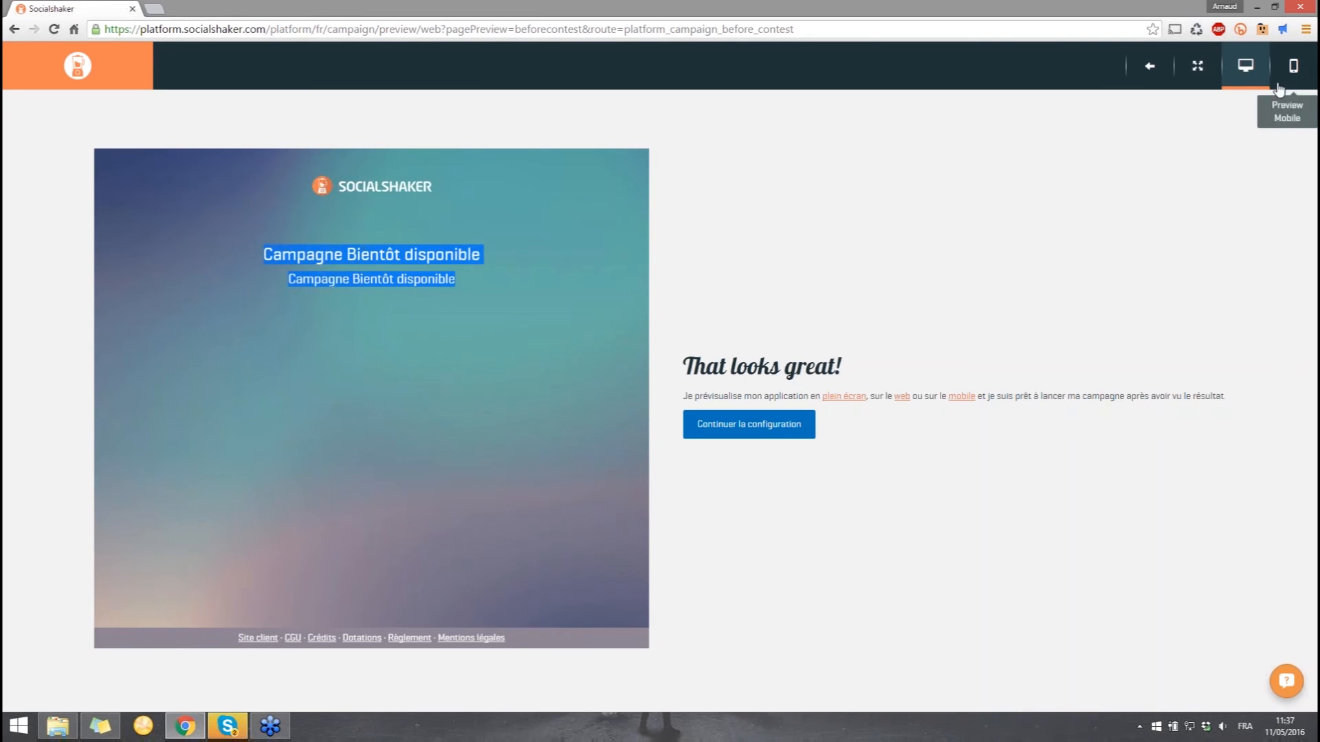
left_click(1294, 66)
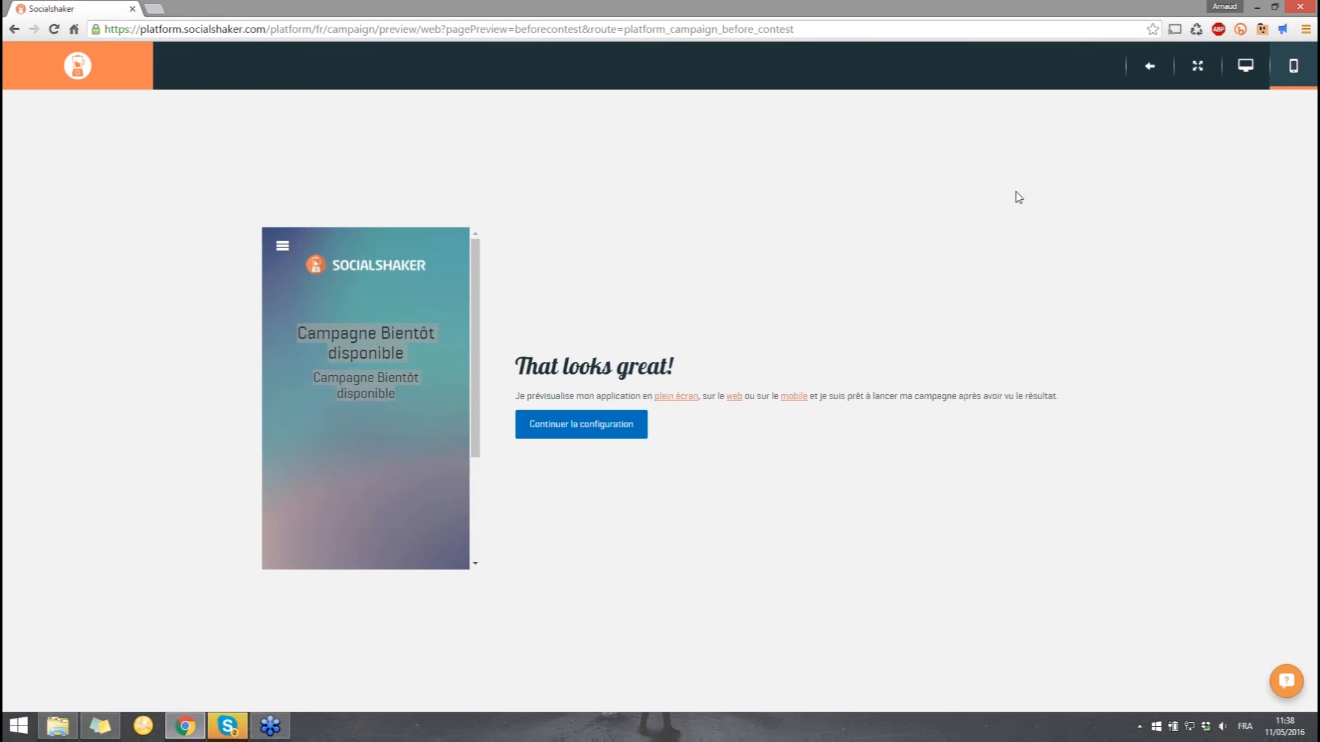
left_click(1141, 72)
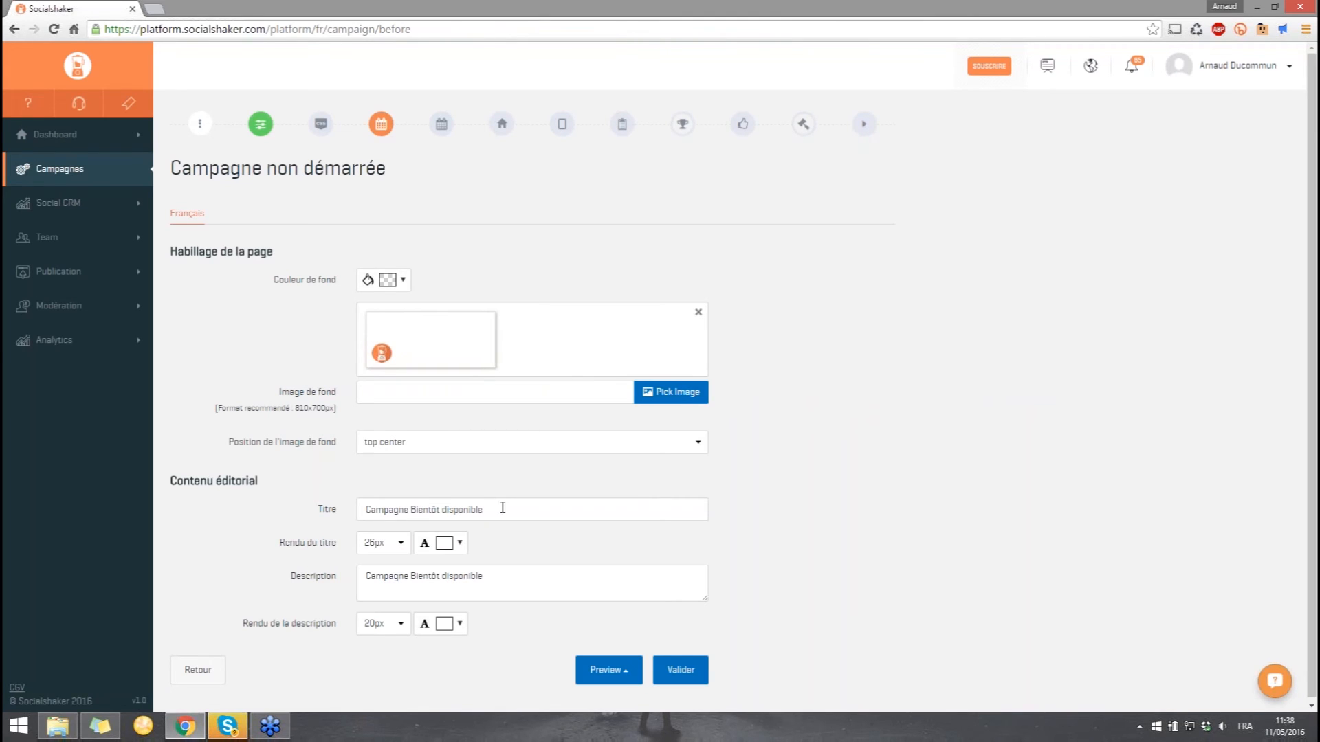
Clear the title of the "Campagne non démarrée" page and give it a semi-transparent red background colour
triple_click(430, 509)
key("BackSpace")
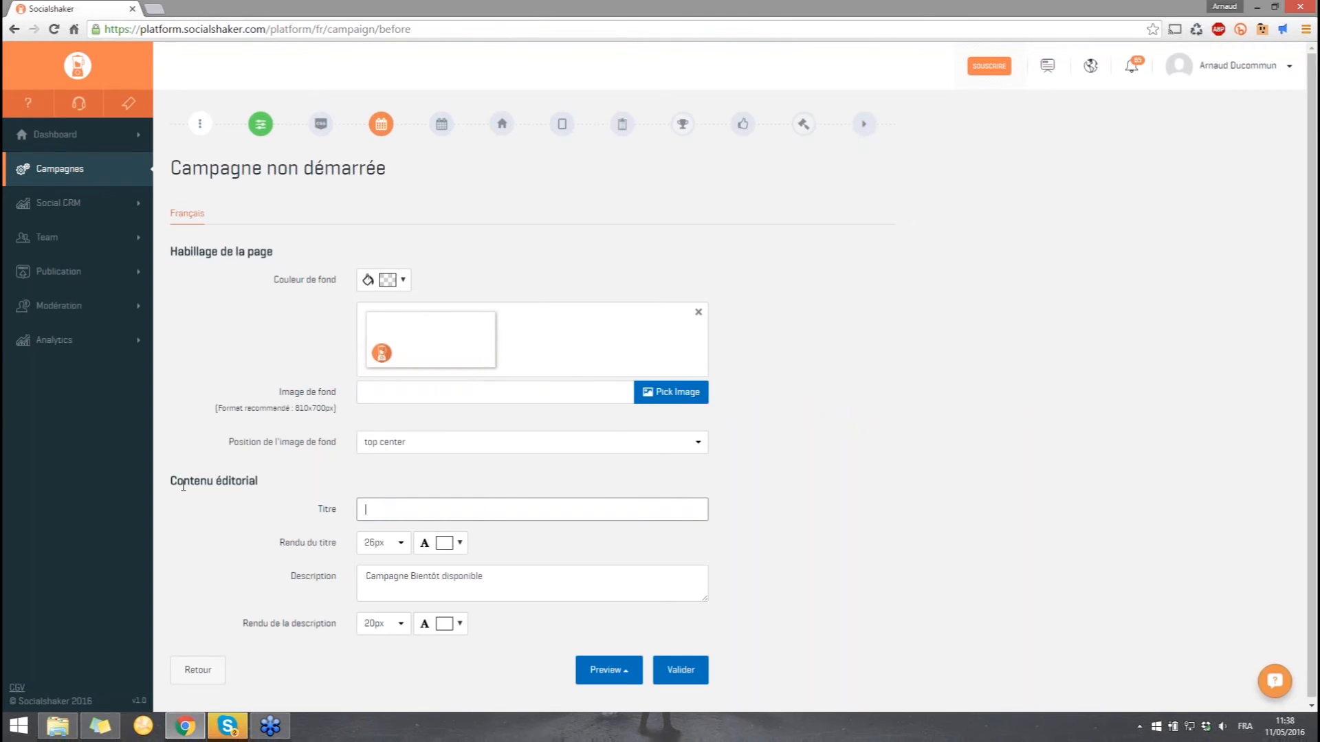
left_click(398, 280)
left_click_drag(426, 318, 445, 311)
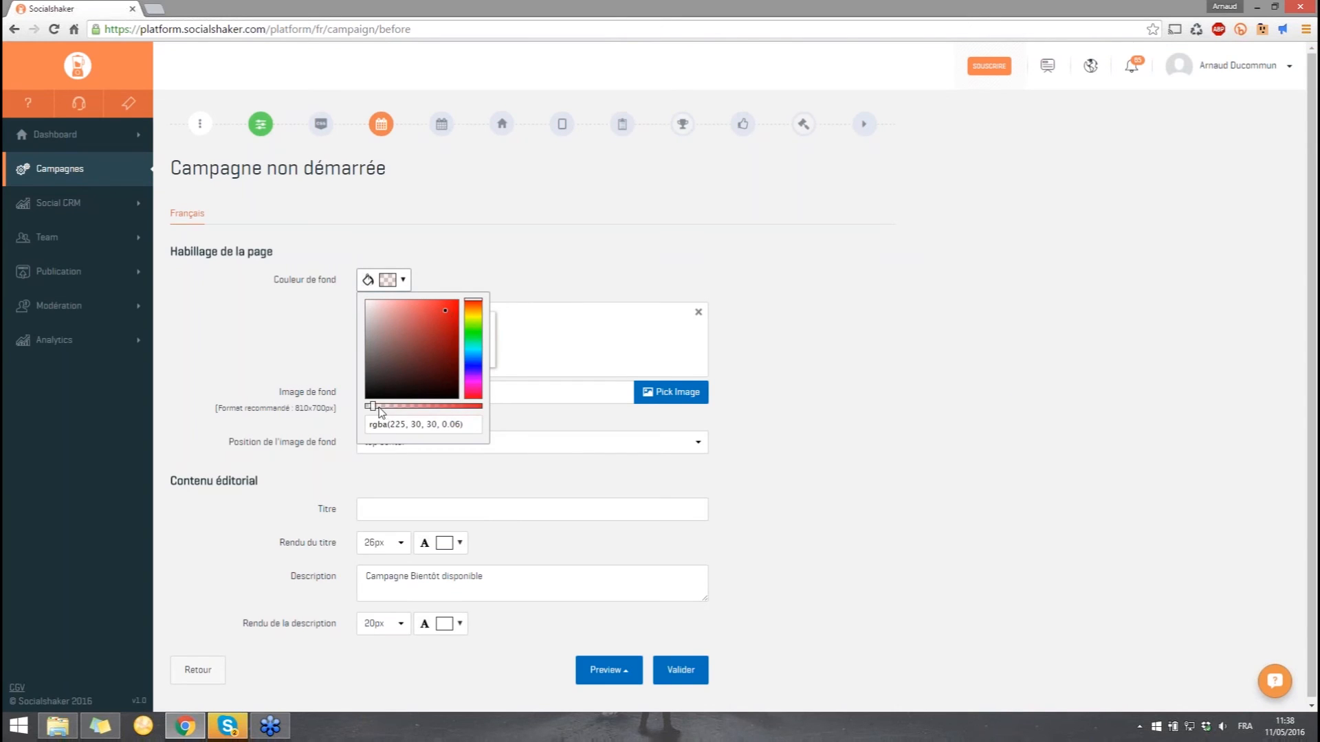
left_click_drag(373, 406, 403, 406)
left_click(829, 437)
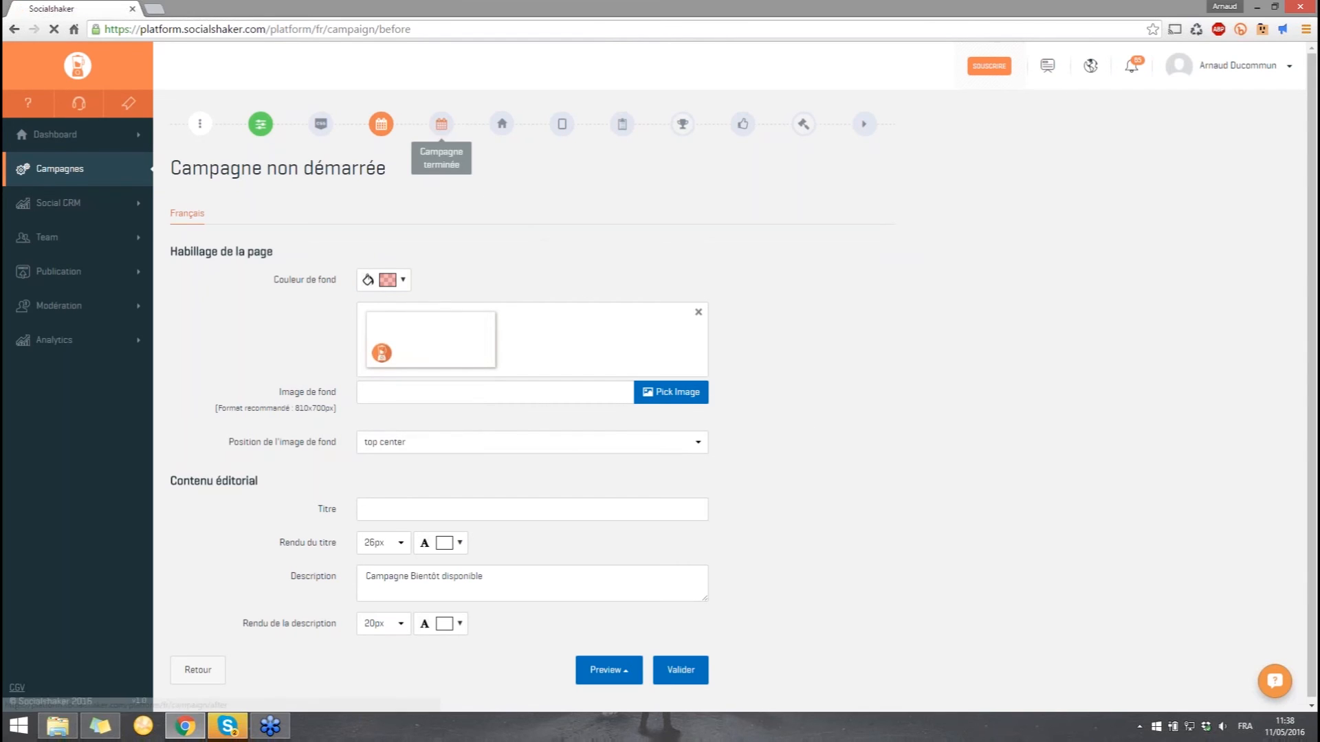
Open the "Campagne terminée" step and the "Accueil" step, examining the home page's recommended image format, title and description
left_click(441, 124)
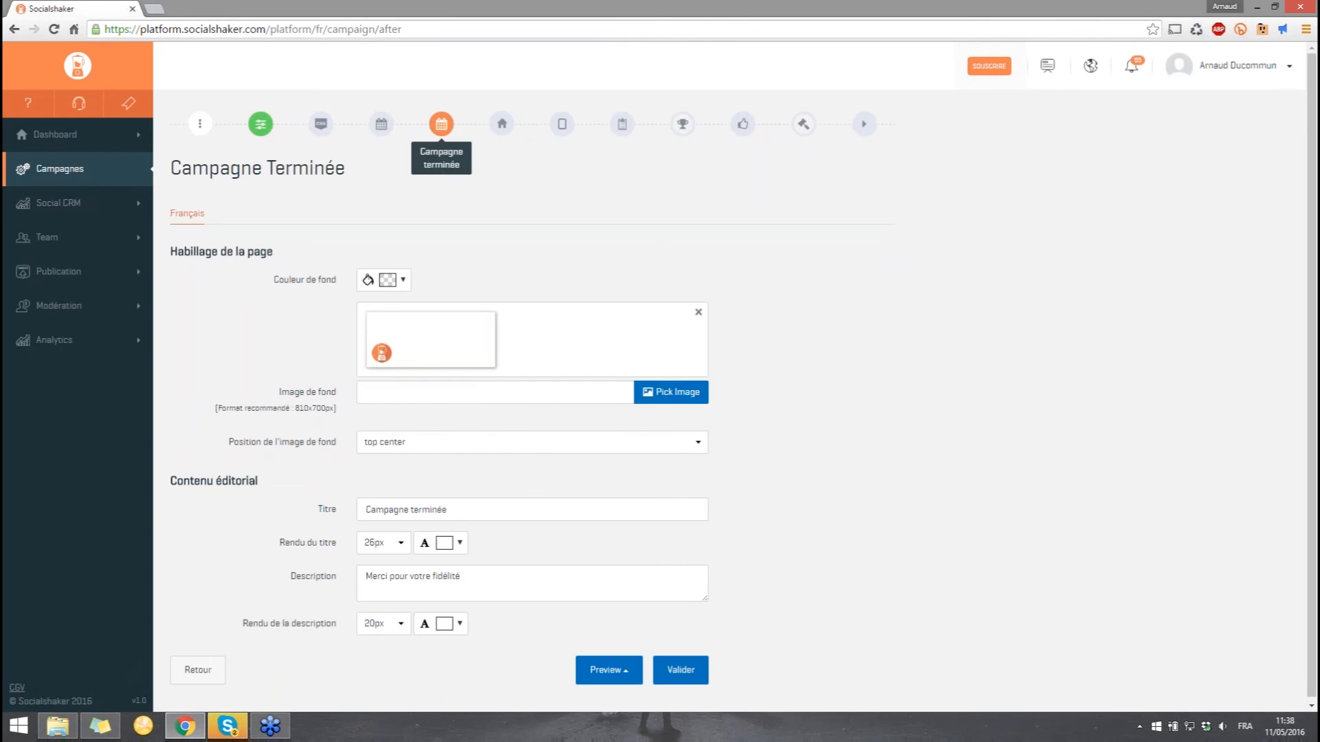
left_click(501, 124)
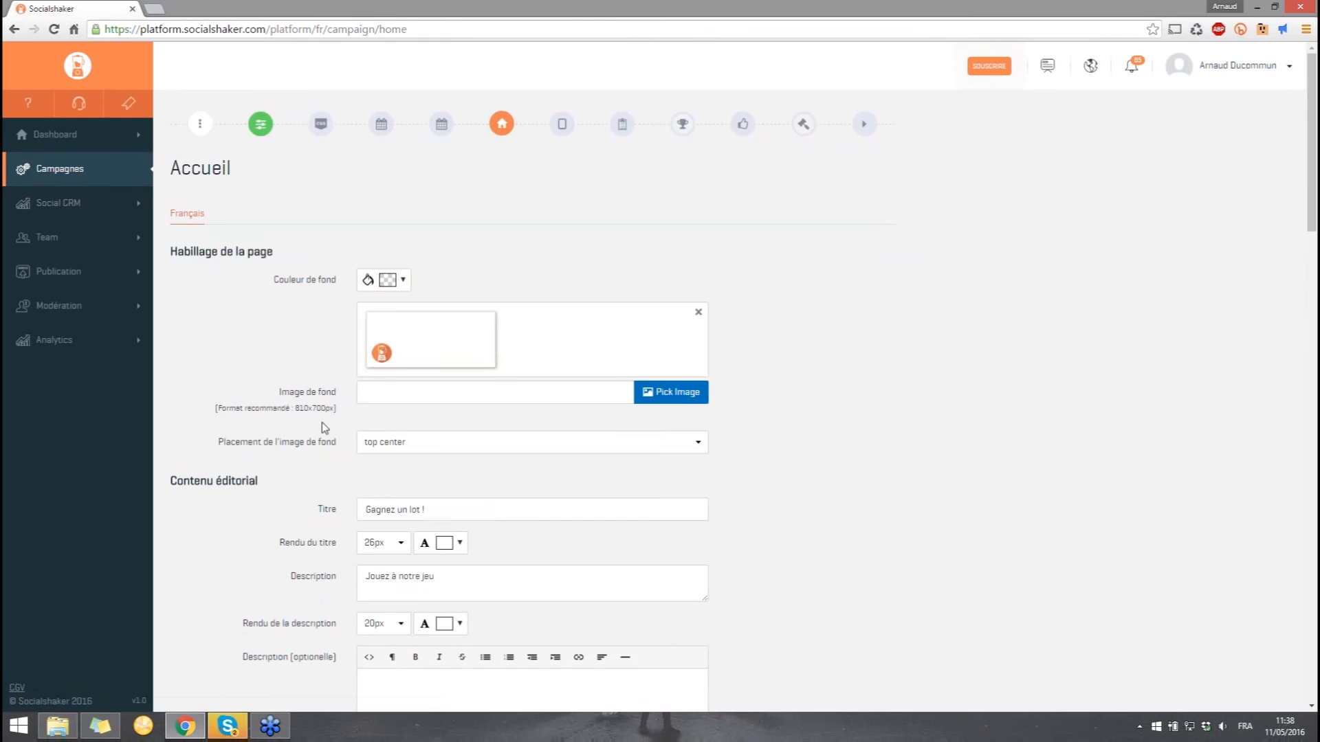
left_click_drag(335, 410, 259, 410)
scroll(373, 461, "down", 2)
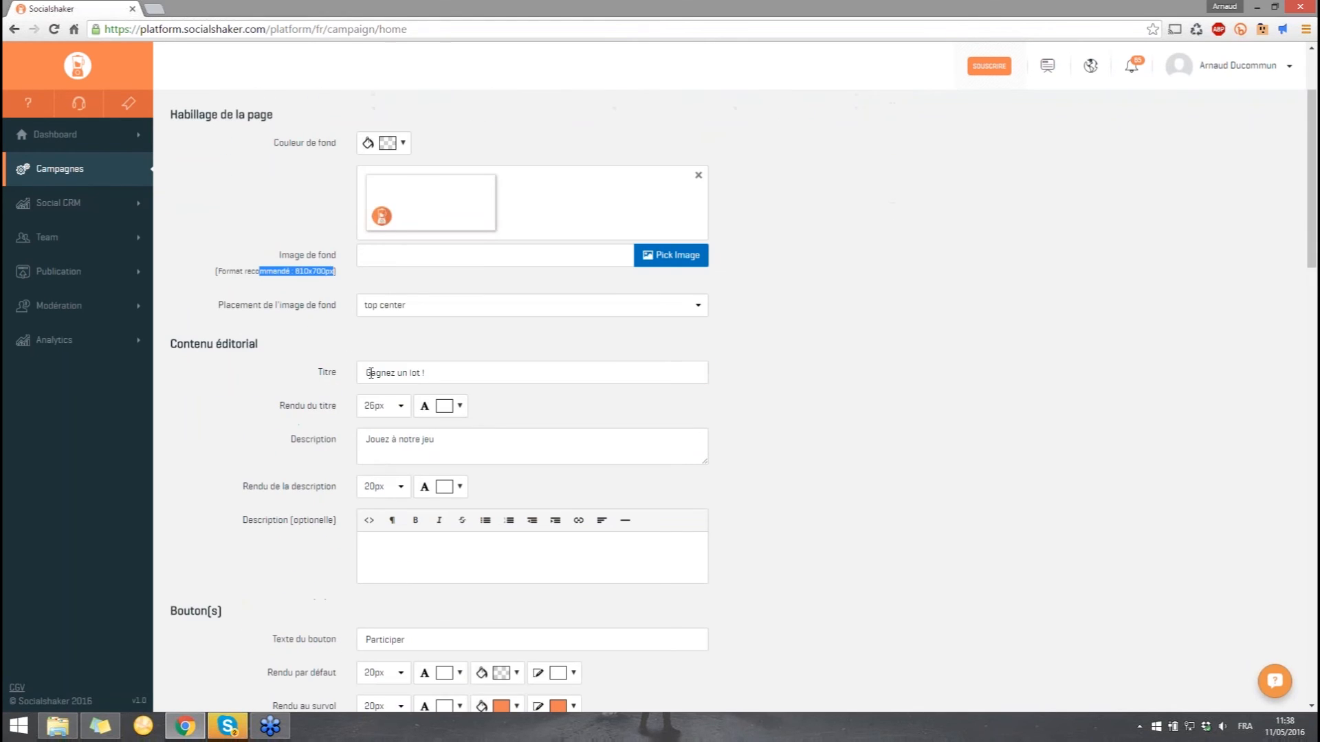
left_click_drag(371, 373, 413, 371)
left_click_drag(385, 439, 514, 443)
left_click(514, 443)
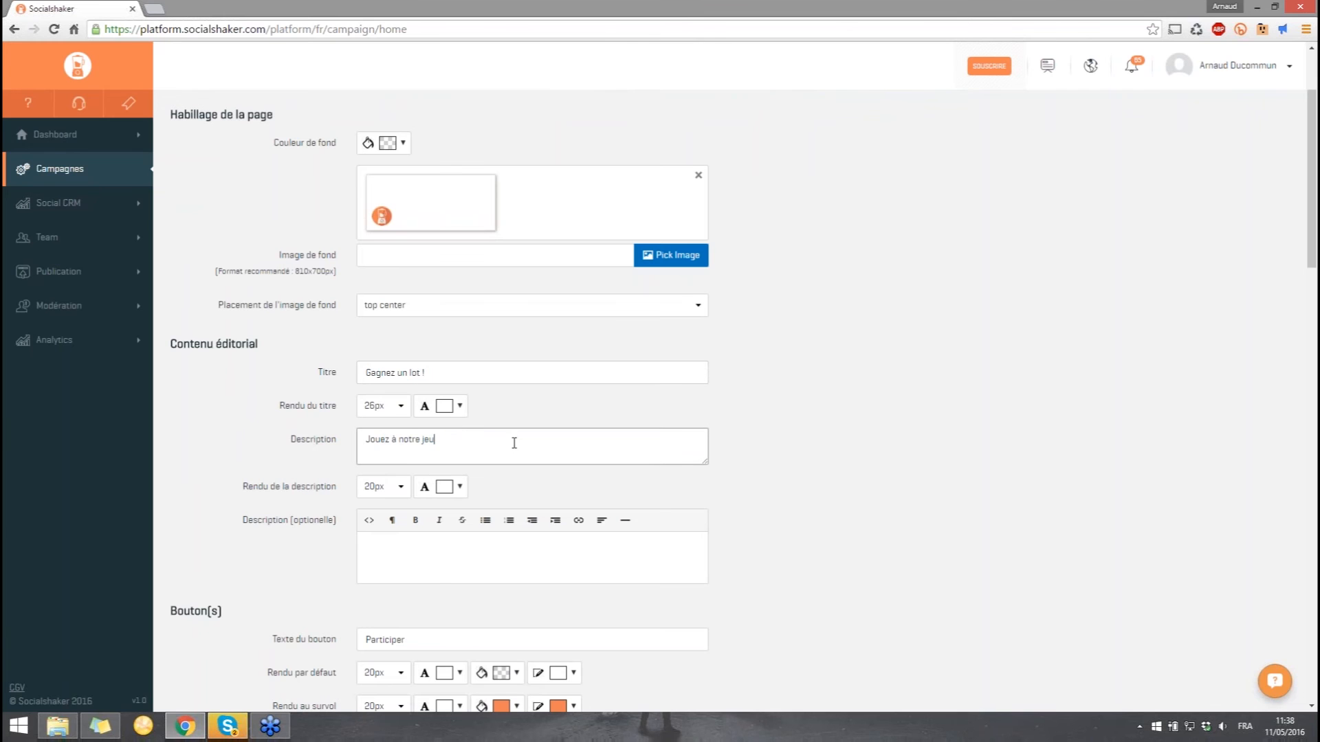
Set the default background colour of the "Participer" button to opaque red, rgb(255, 0, 0), and copy the colour code
scroll(507, 441, "down", 2)
scroll(508, 442, "down", 2)
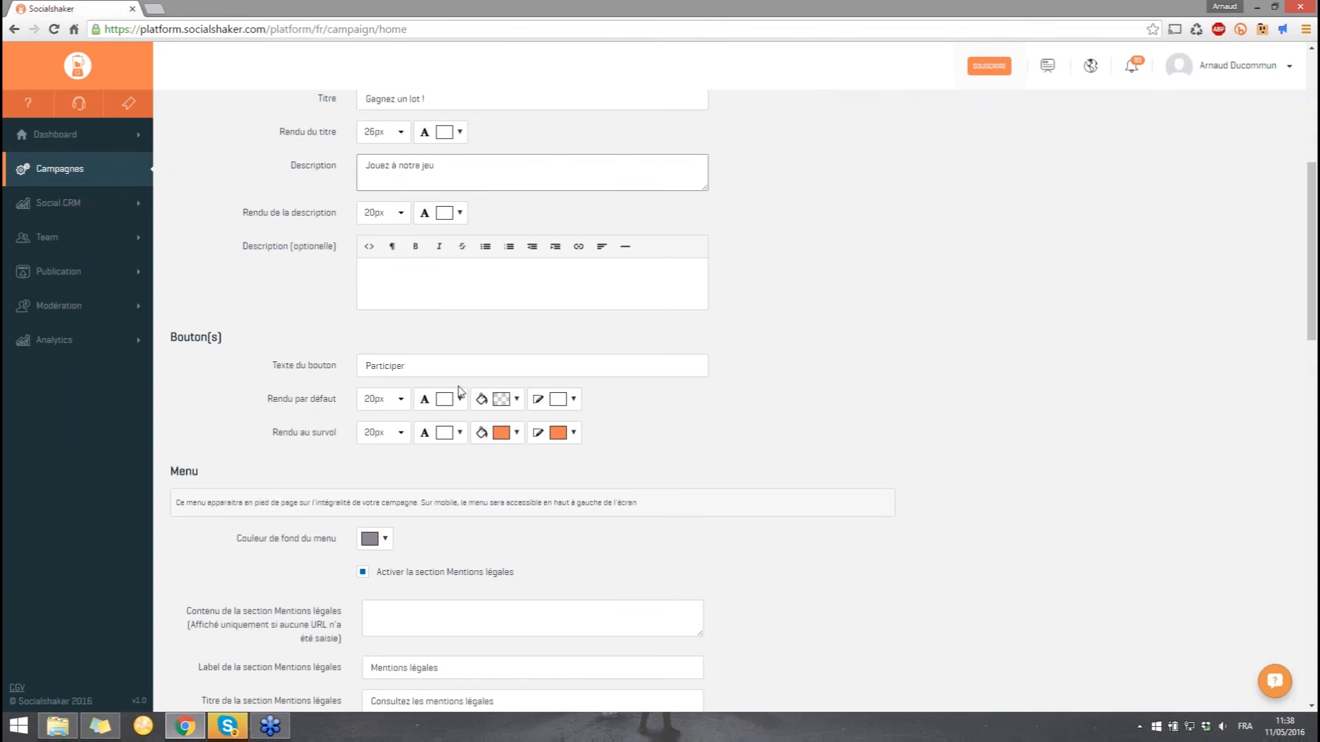
left_click(502, 400)
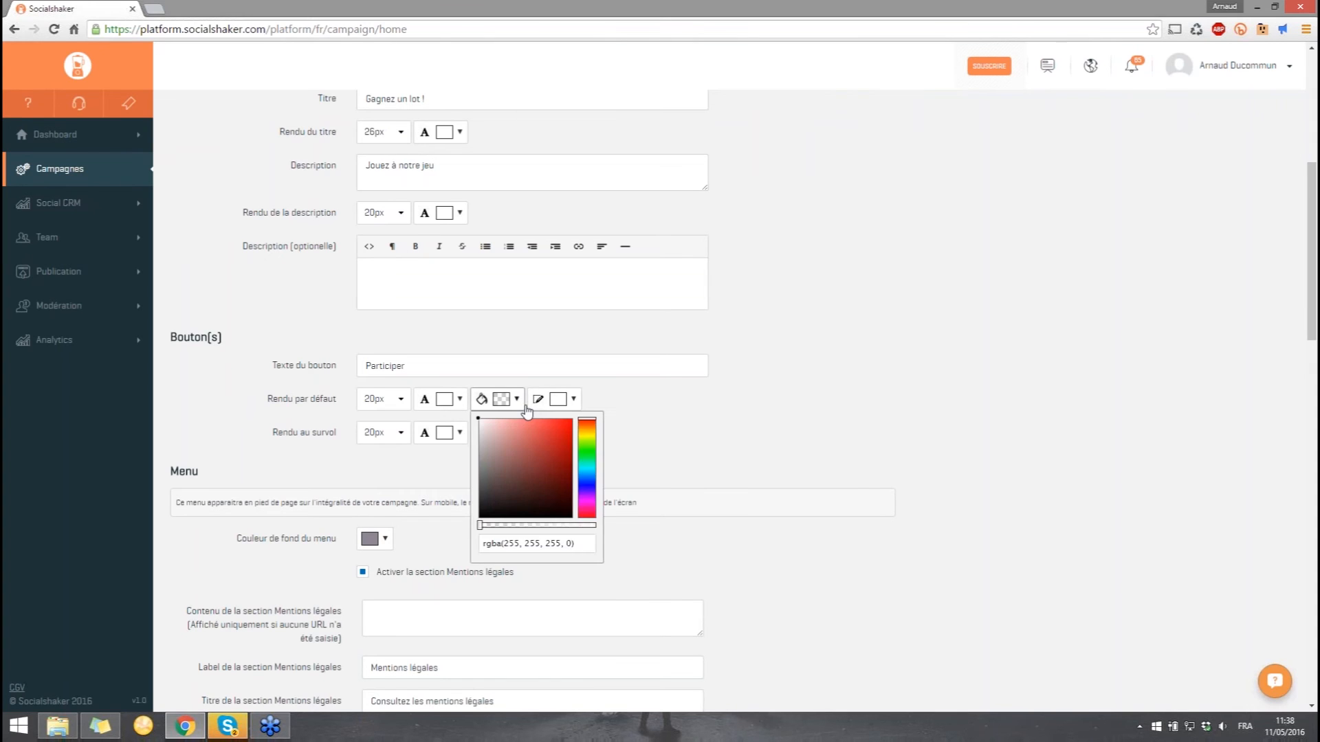
left_click_drag(557, 455, 572, 418)
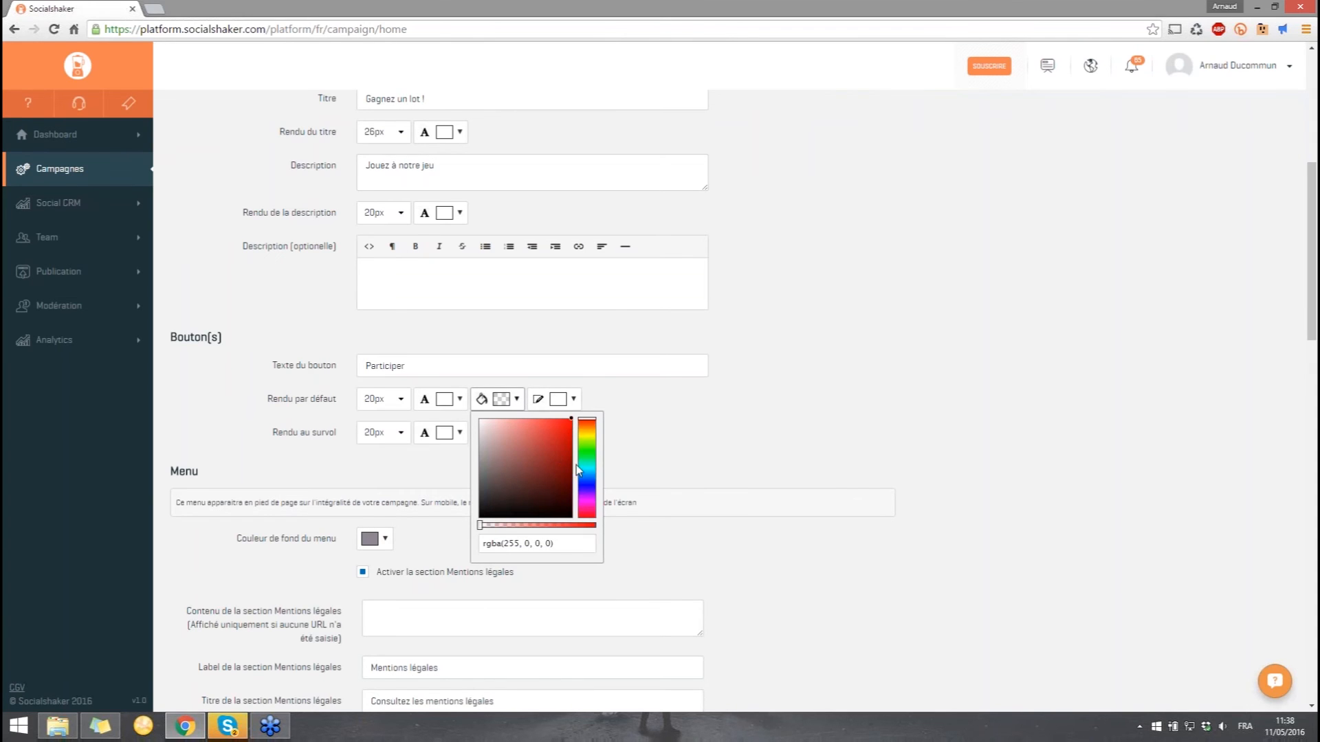
left_click_drag(491, 530, 412, 537)
key("ctrl+c")
left_click(791, 443)
Apply the copied rgb(255, 0, 0) to the button's hover background and reduce its opacity to make it semi-transparent
left_click(502, 432)
left_click_drag(562, 577, 378, 584)
key("ctrl+v")
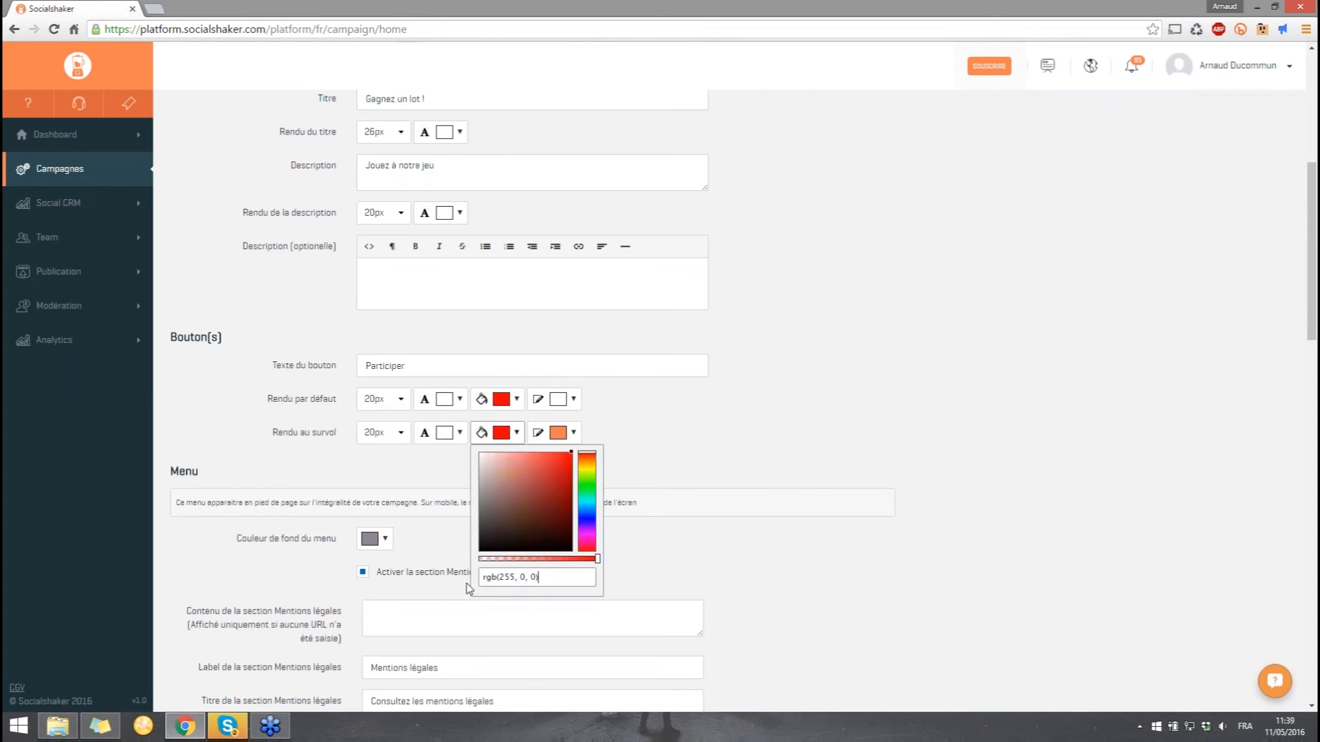
left_click_drag(598, 558, 549, 558)
left_click(794, 447)
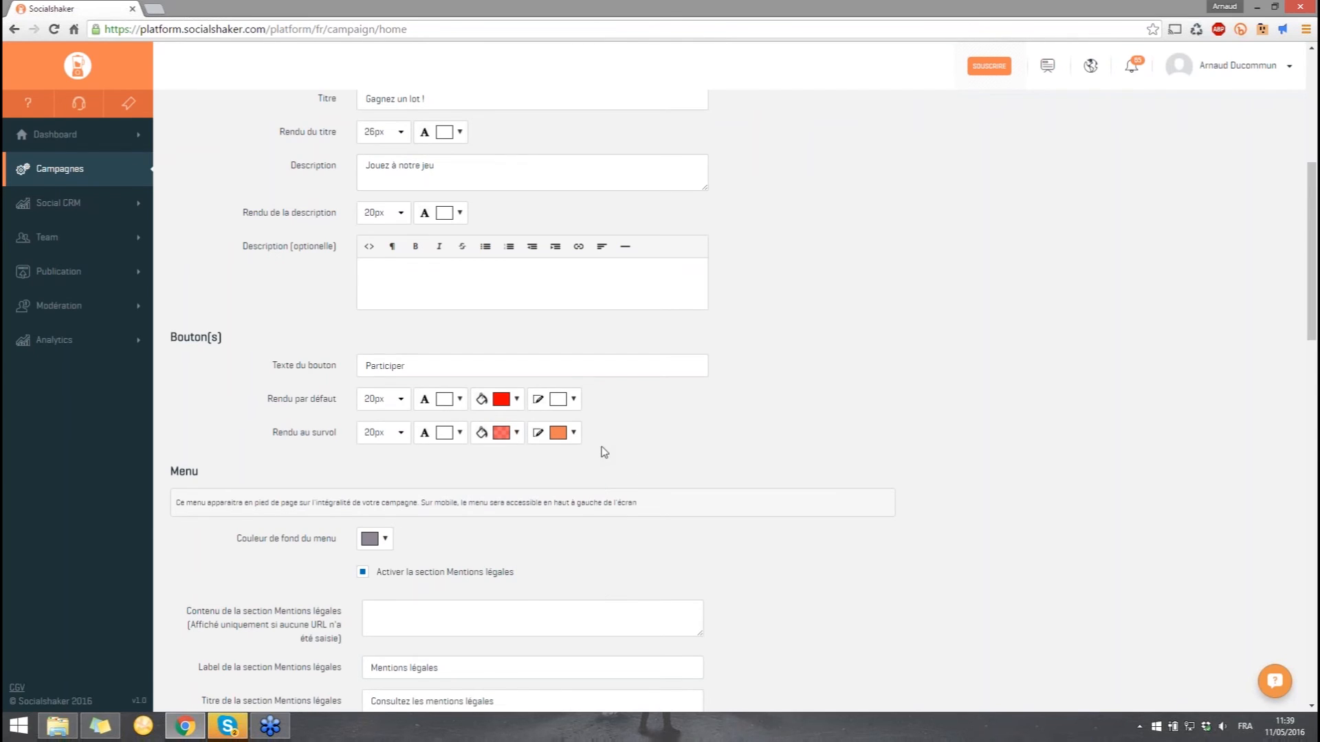
Make the button's border fully transparent in both the hover and default renderings
left_click(566, 438)
left_click_drag(601, 481, 447, 403)
left_click_drag(653, 560, 580, 559)
left_click(766, 420)
left_click(564, 399)
left_click_drag(651, 533, 537, 527)
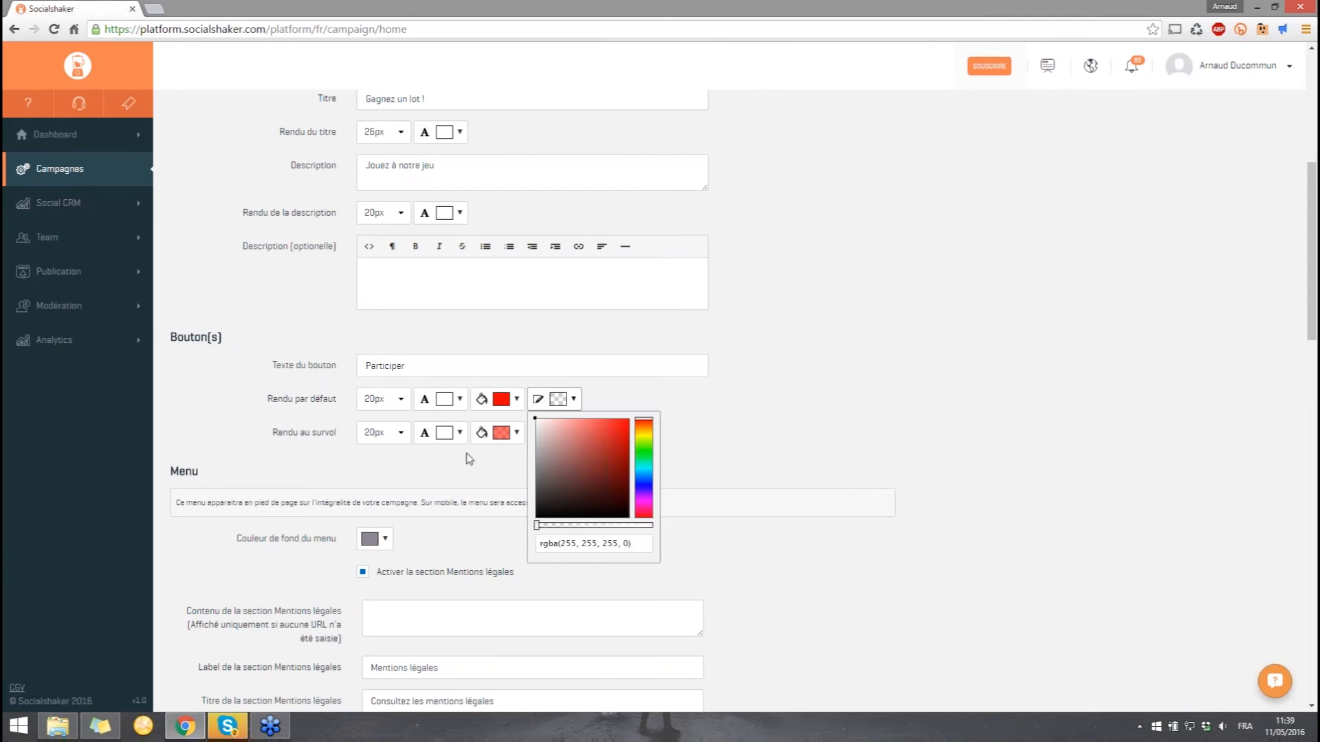
left_click(445, 473)
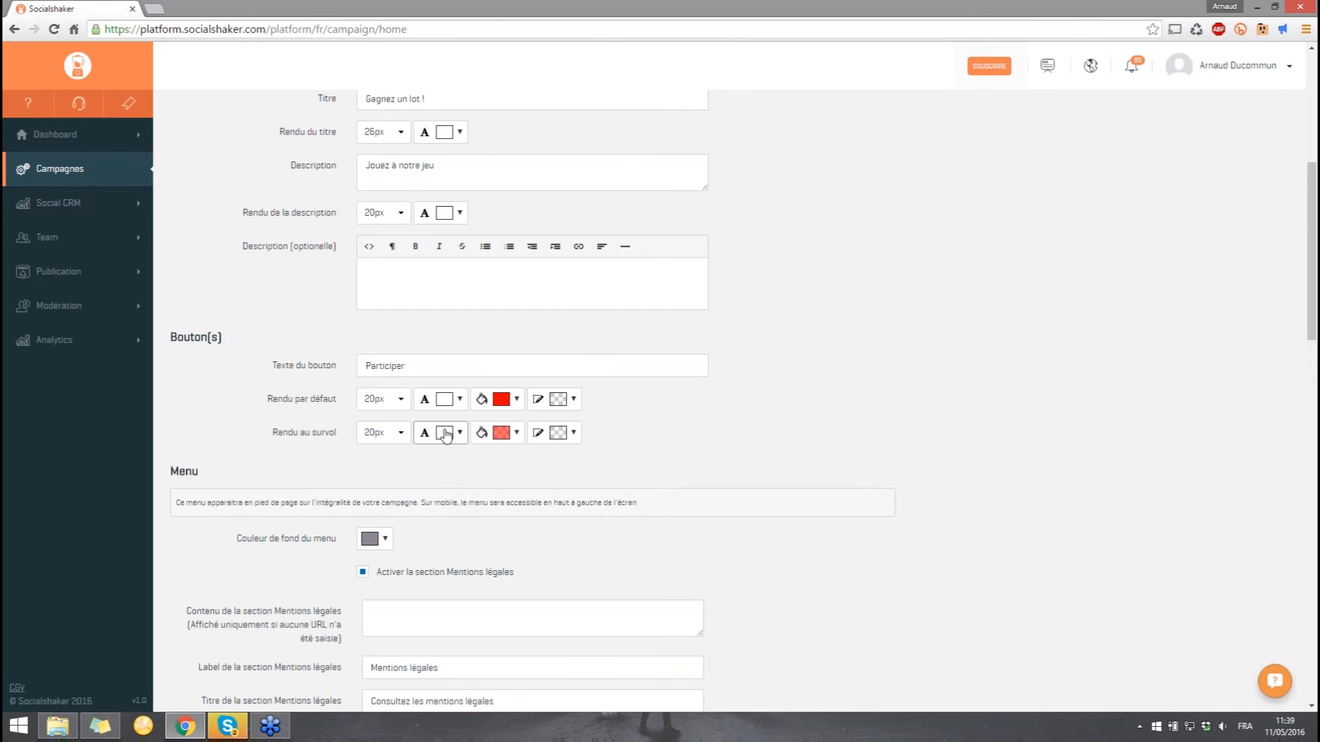
Reduce the opacity of the button's white hover text to about 0.74
left_click(445, 433)
left_click_drag(540, 559, 507, 559)
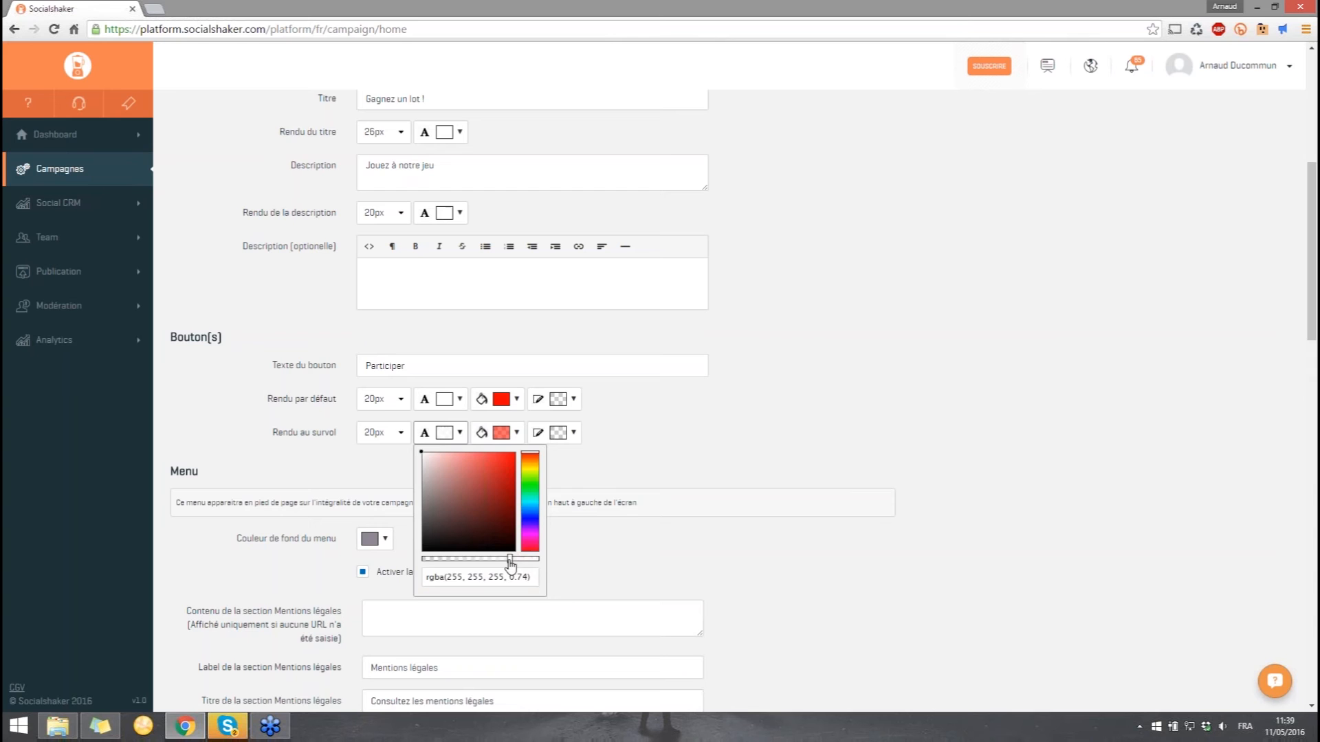
left_click(777, 448)
Disable the optional Conditions d'utilisation, custom link, Crédits and Dotations sections of the home page's menu
scroll(774, 443, "down", 7)
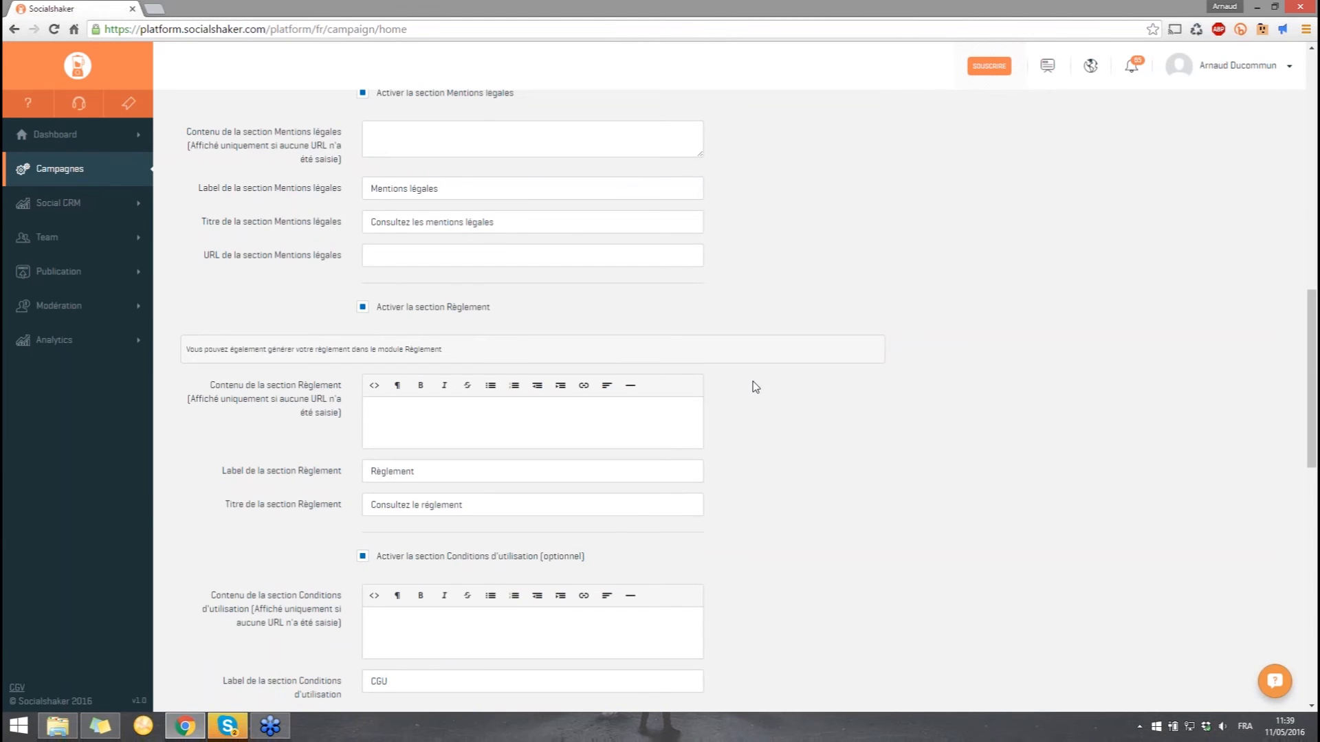
scroll(753, 385, "up", 1)
scroll(422, 151, "up", 2)
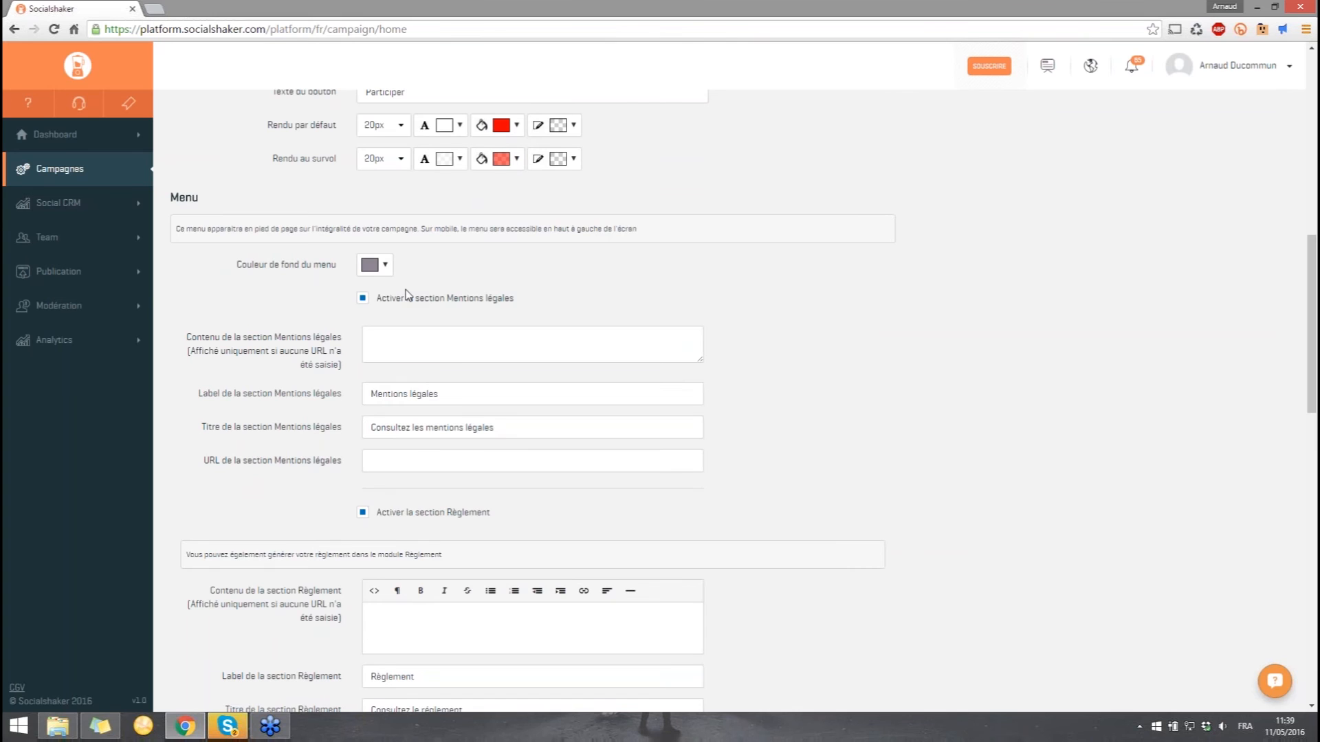
scroll(354, 527, "down", 5)
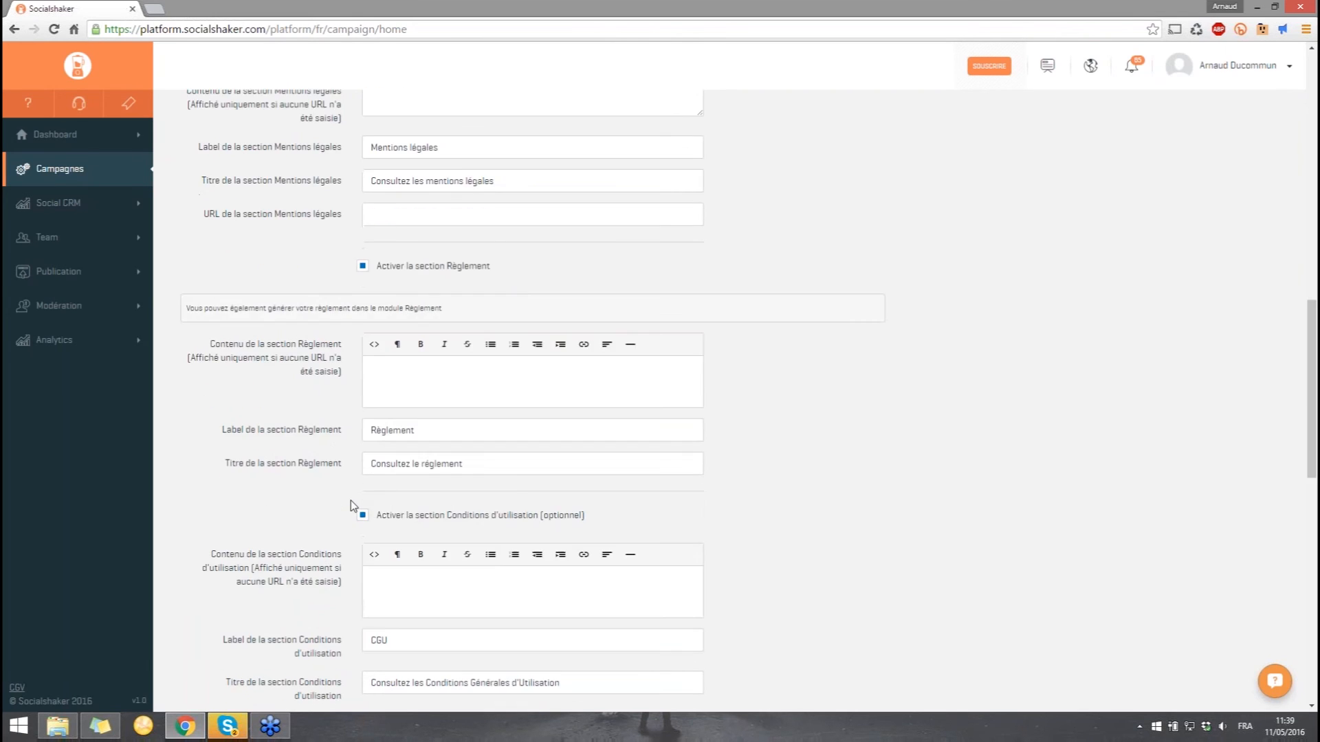
scroll(374, 426, "down", 7)
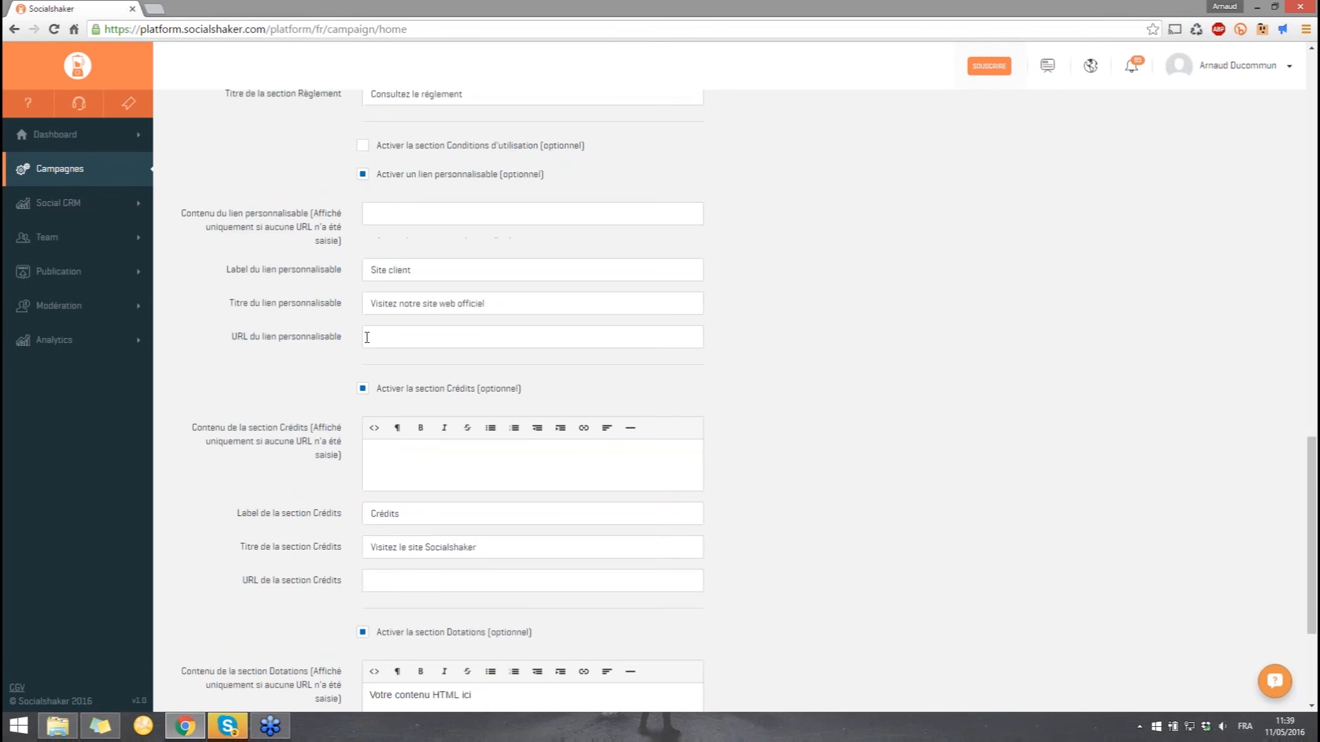
scroll(365, 140, "down", 1)
left_click(363, 108)
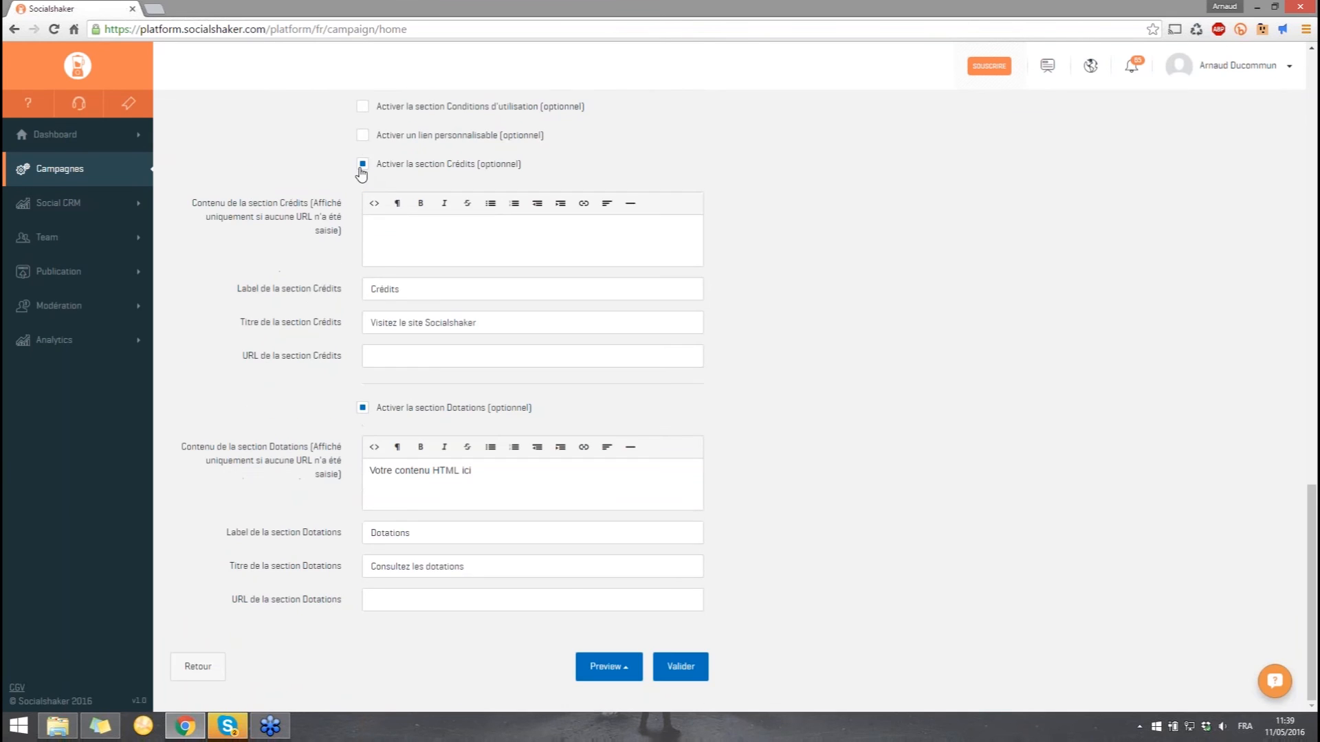
left_click(362, 165)
left_click(362, 408)
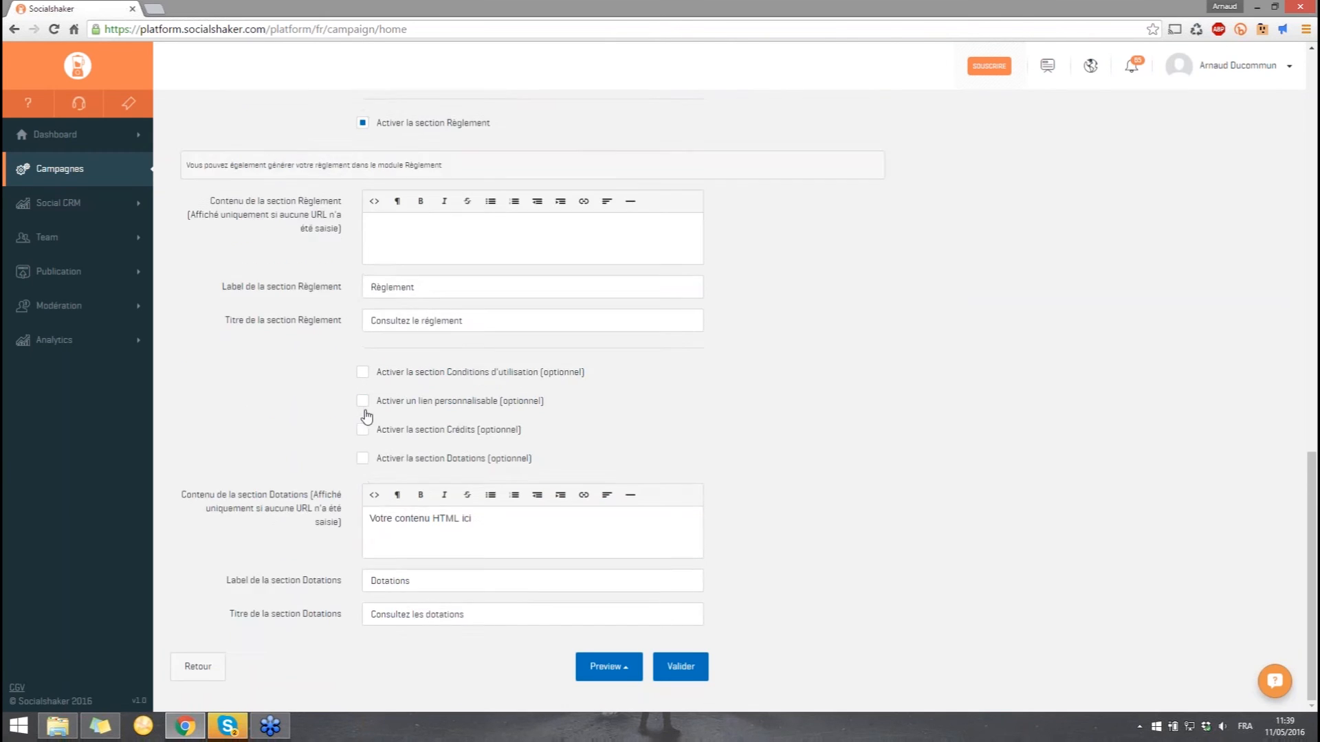
Save the "Accueil" page's configuration
scroll(478, 177, "up", 2)
scroll(489, 259, "down", 2)
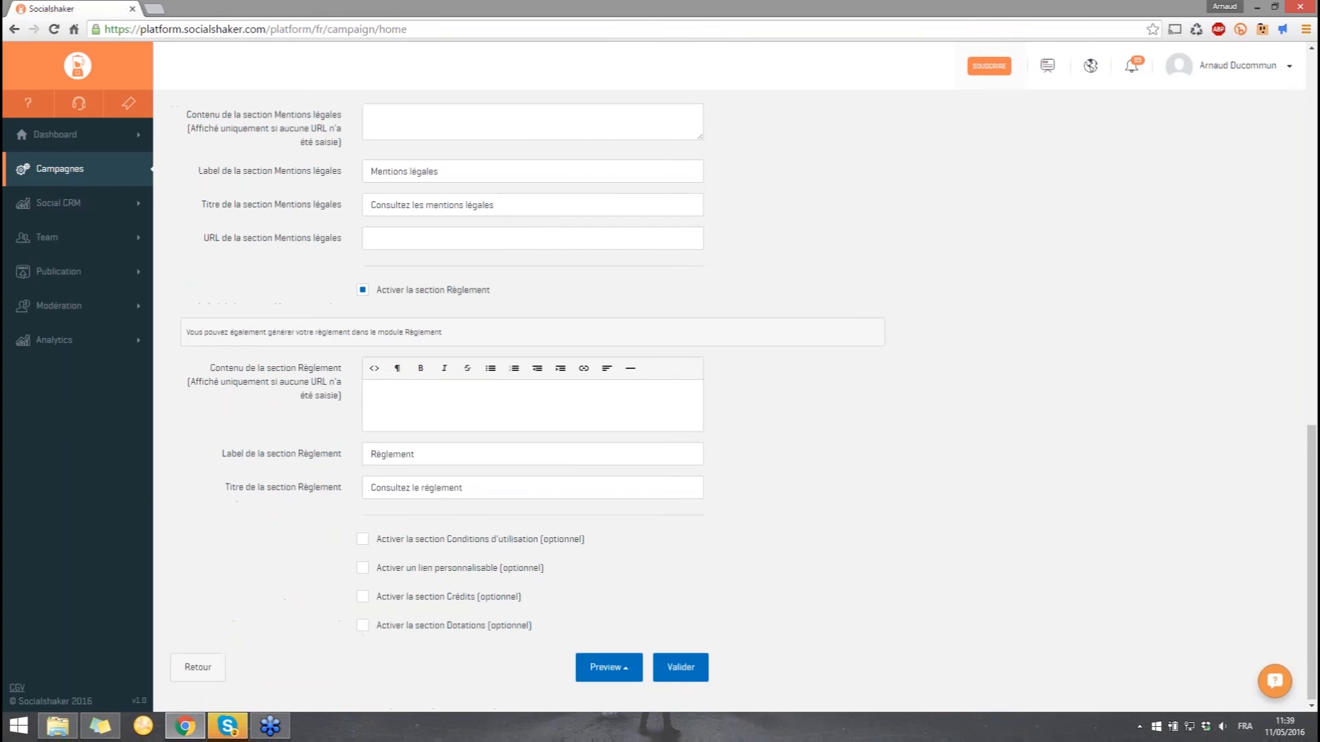
left_click(676, 657)
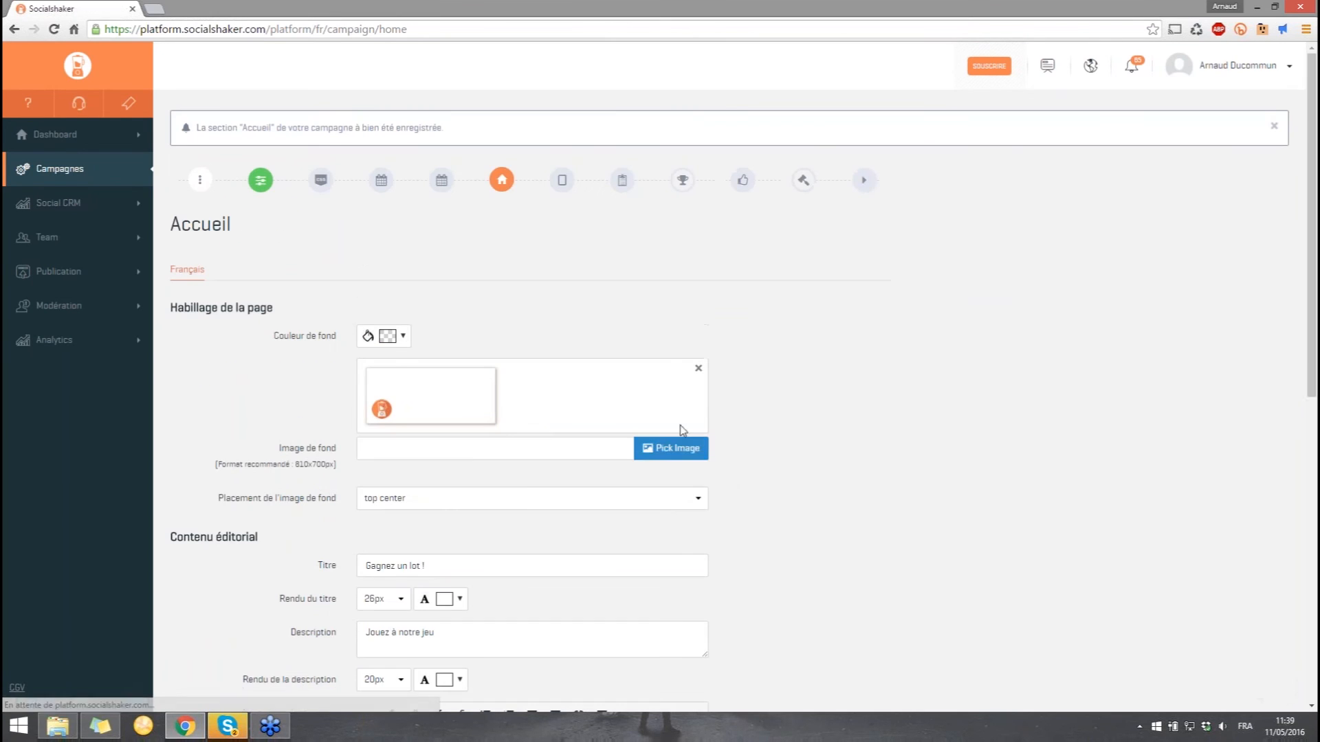
left_click_drag(445, 128, 197, 124)
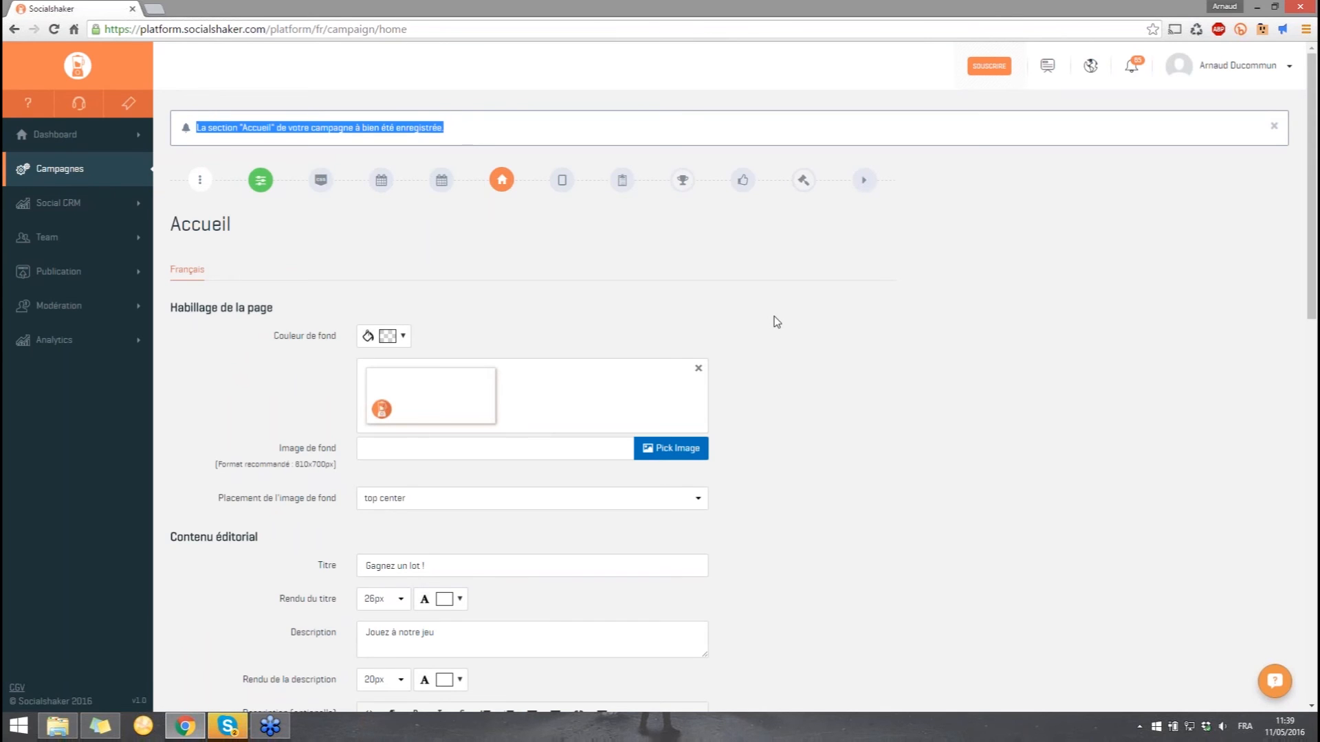
Preview the "Accueil" page in its web and mobile renderings, and return to its configuration
scroll(775, 322, "down", 2)
scroll(774, 317, "down", 13)
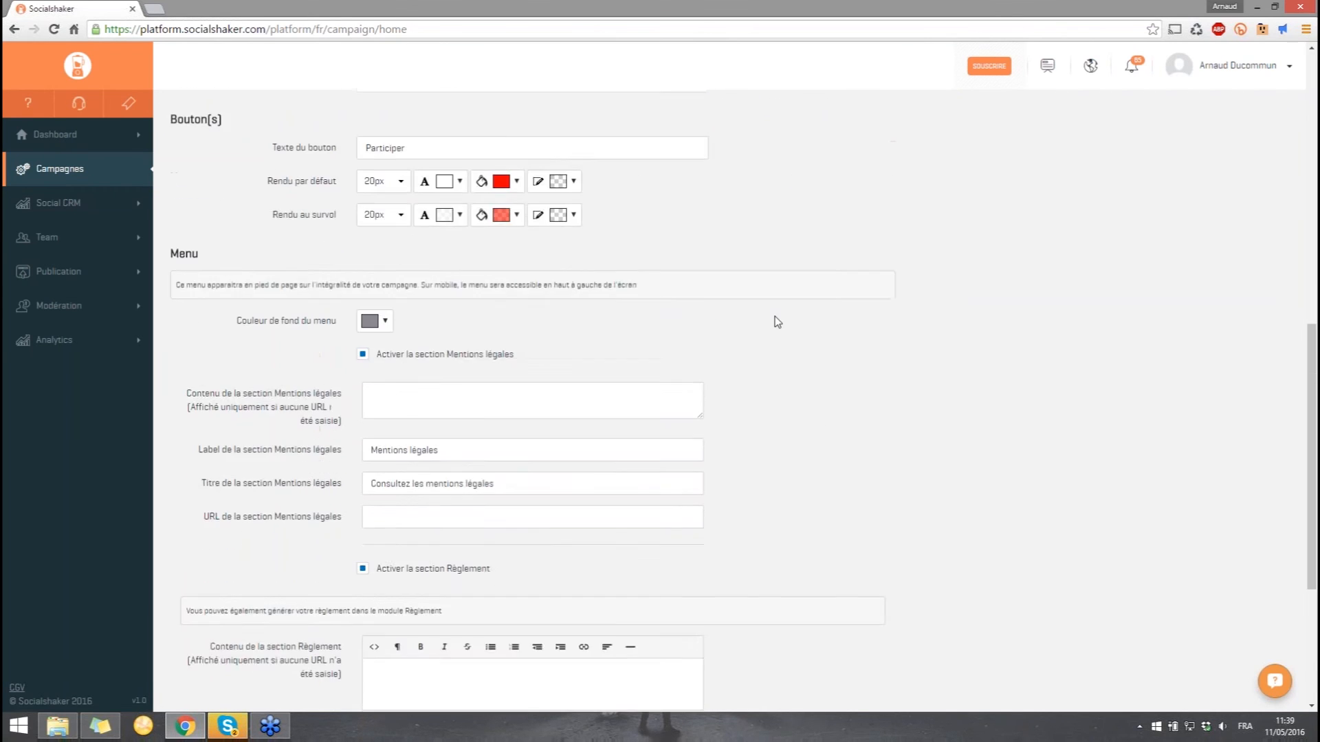
left_click(609, 667)
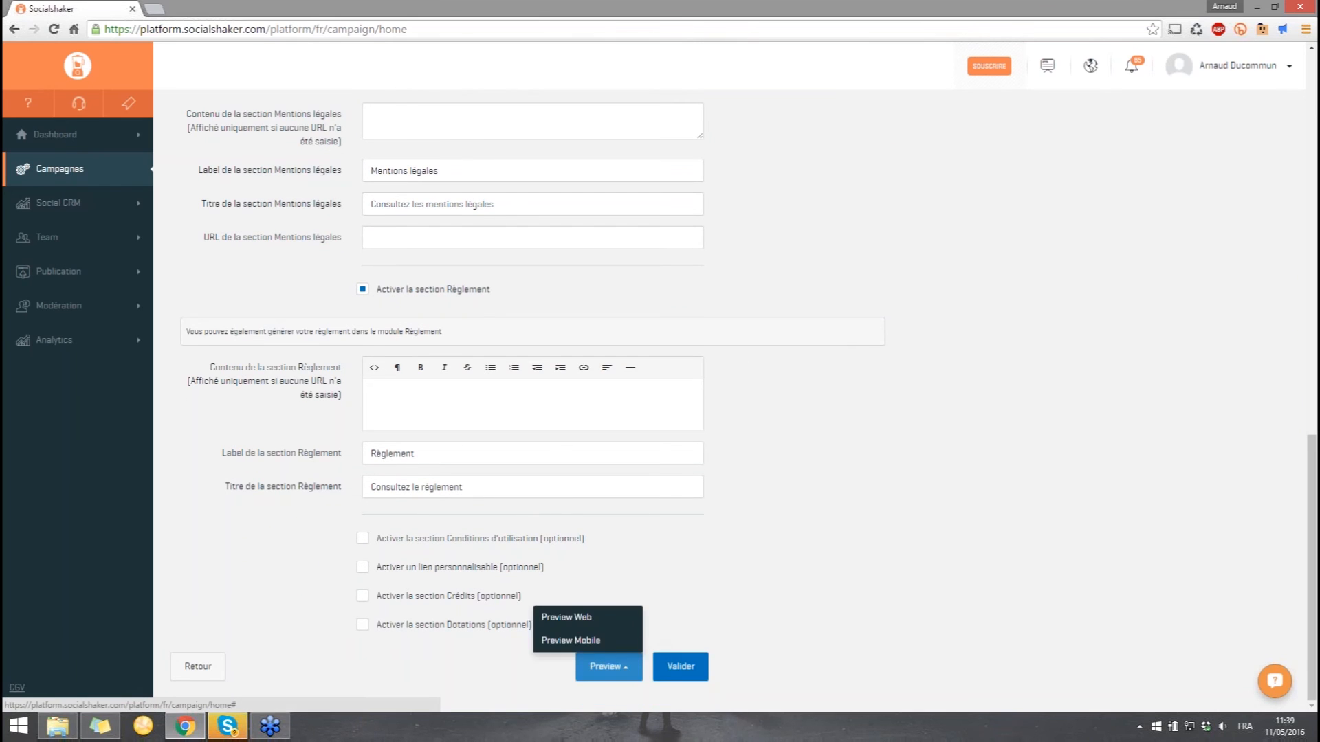
left_click(599, 628)
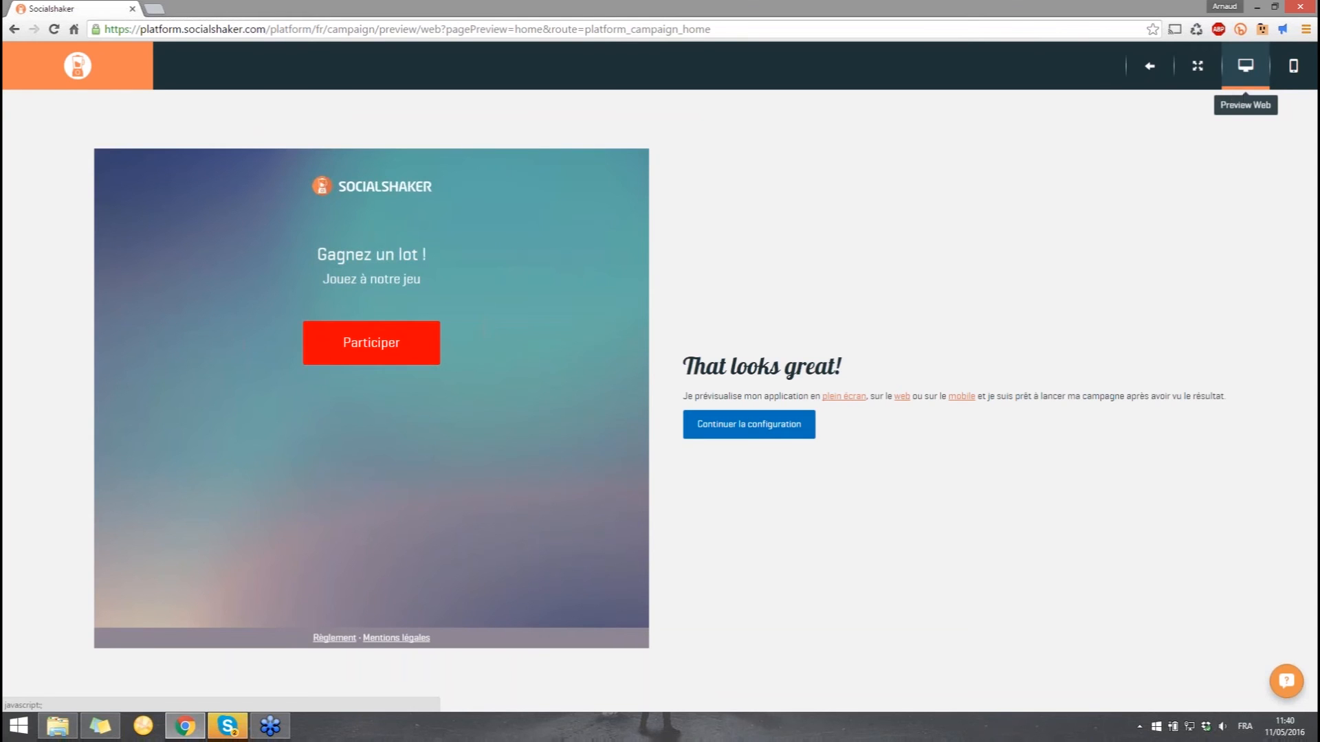
left_click(1283, 88)
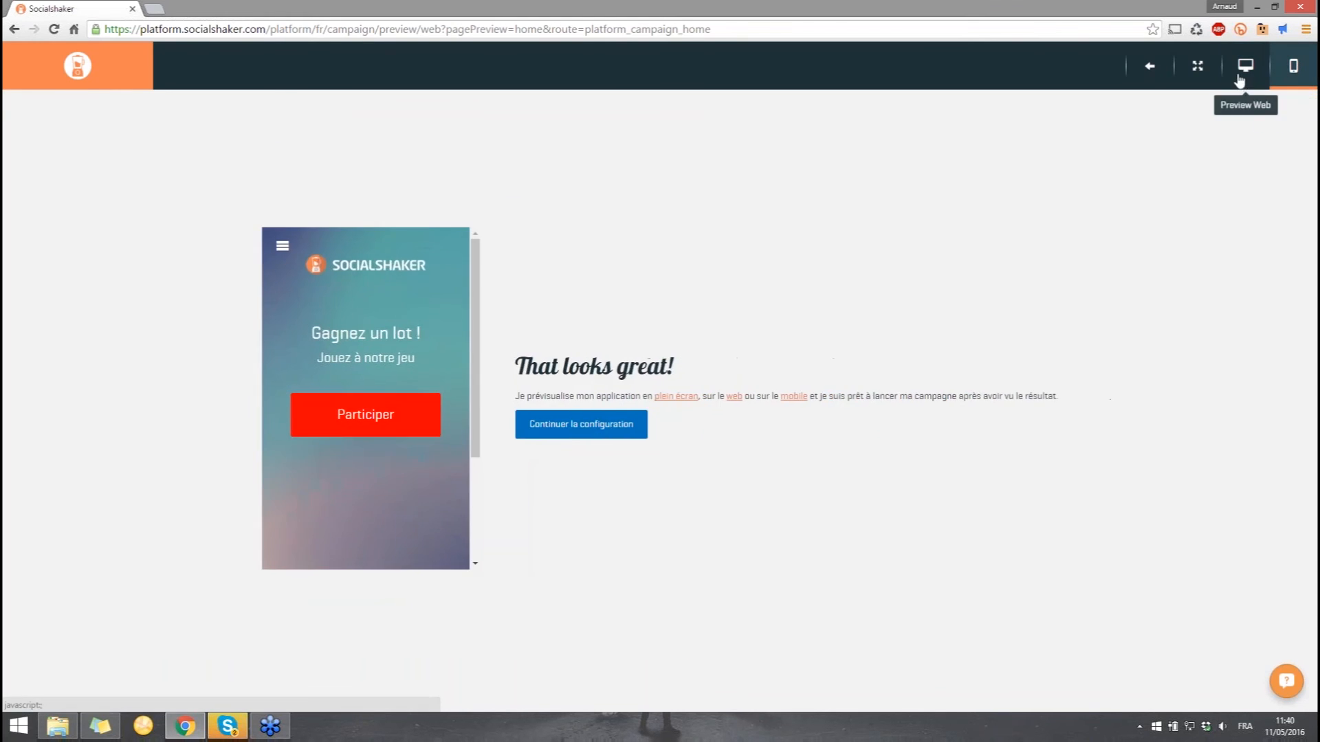
left_click(1246, 77)
left_click(685, 416)
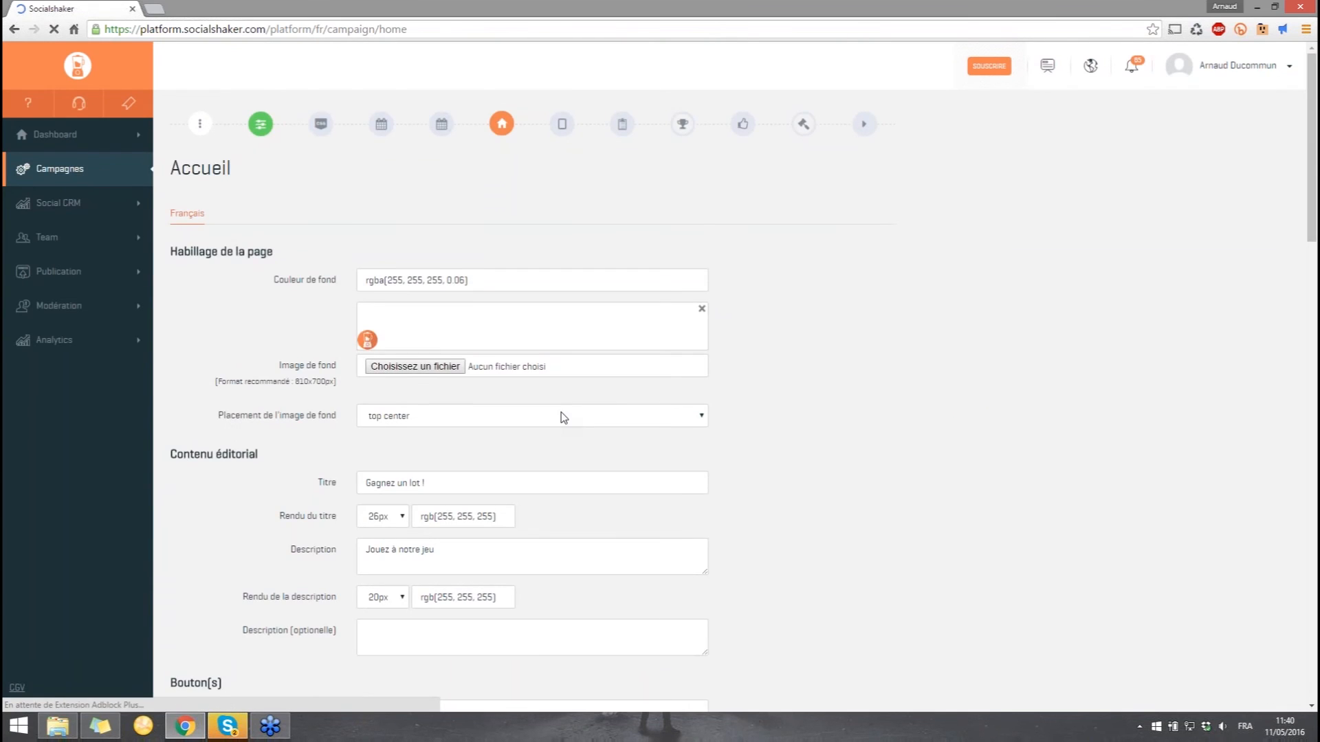
Examine the fill colour code of the button's default rendering on the "Accueil" page
scroll(530, 428, "down", 10)
left_click(515, 129)
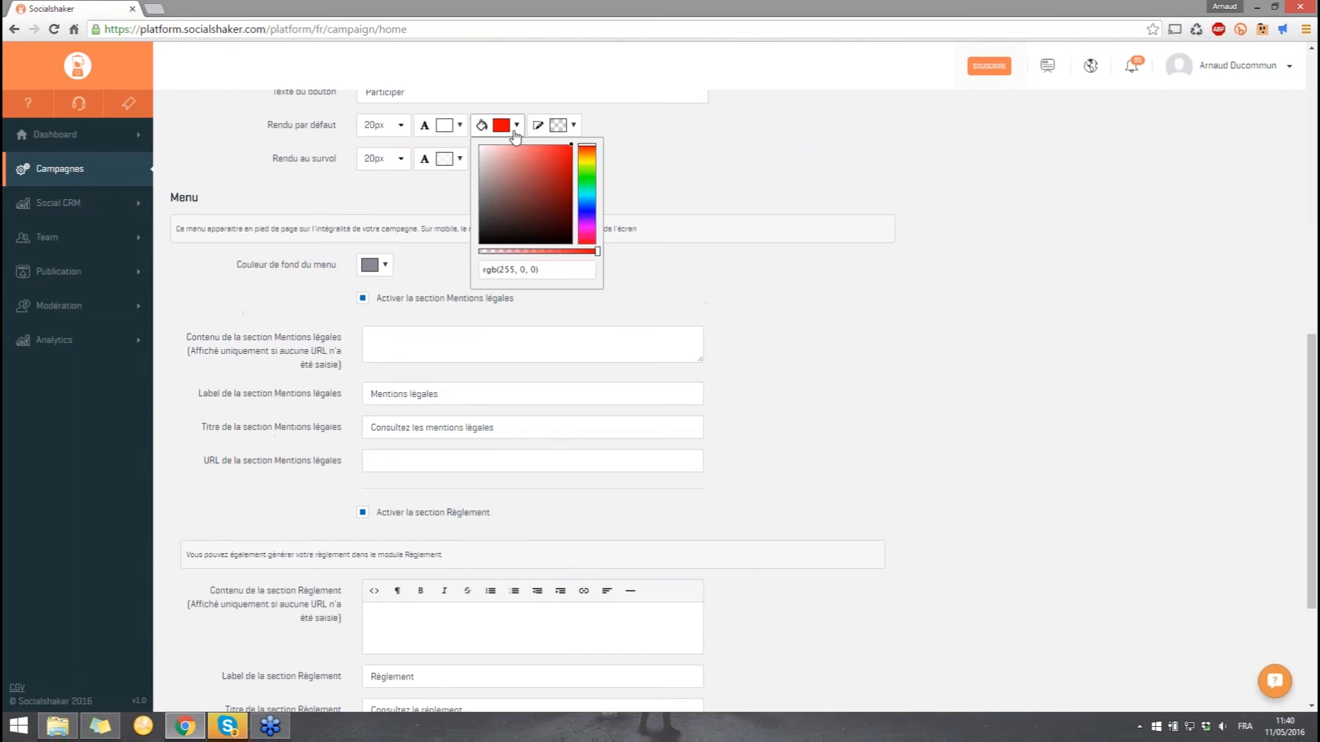
left_click_drag(586, 269, 377, 268)
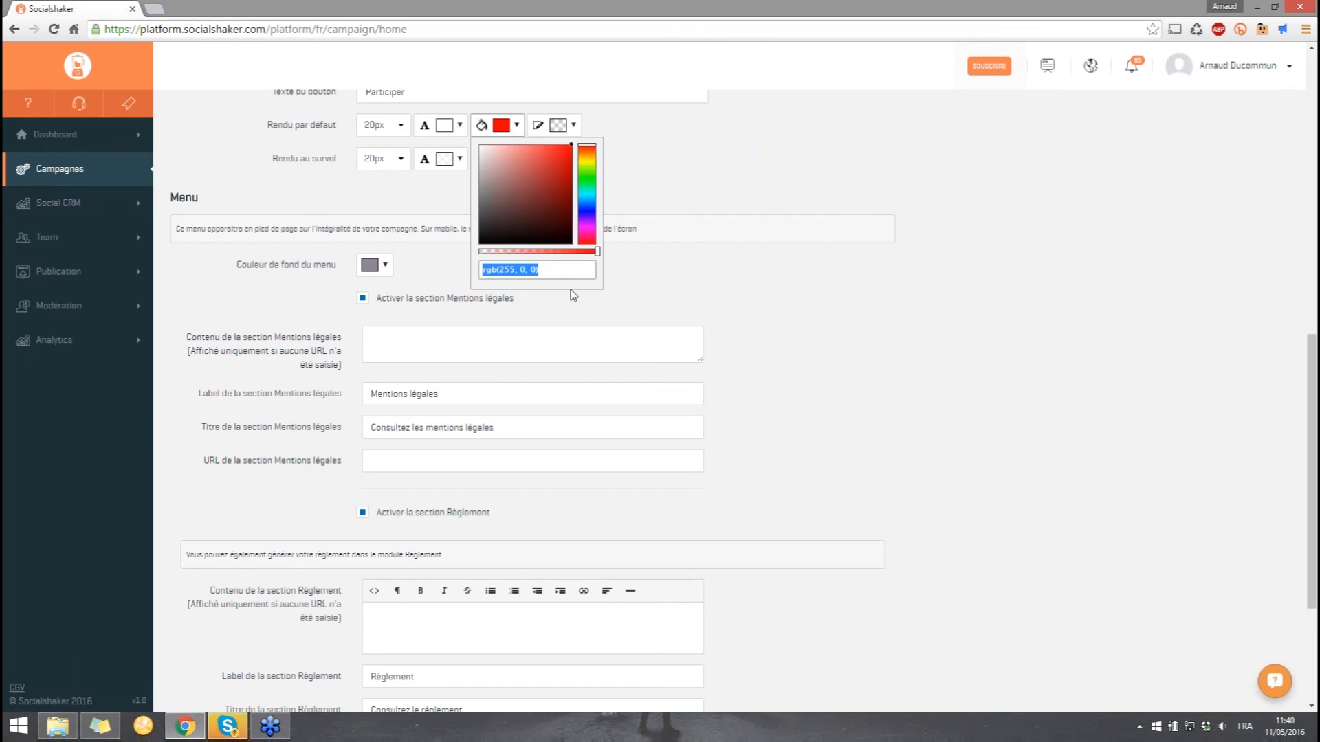
left_click(745, 301)
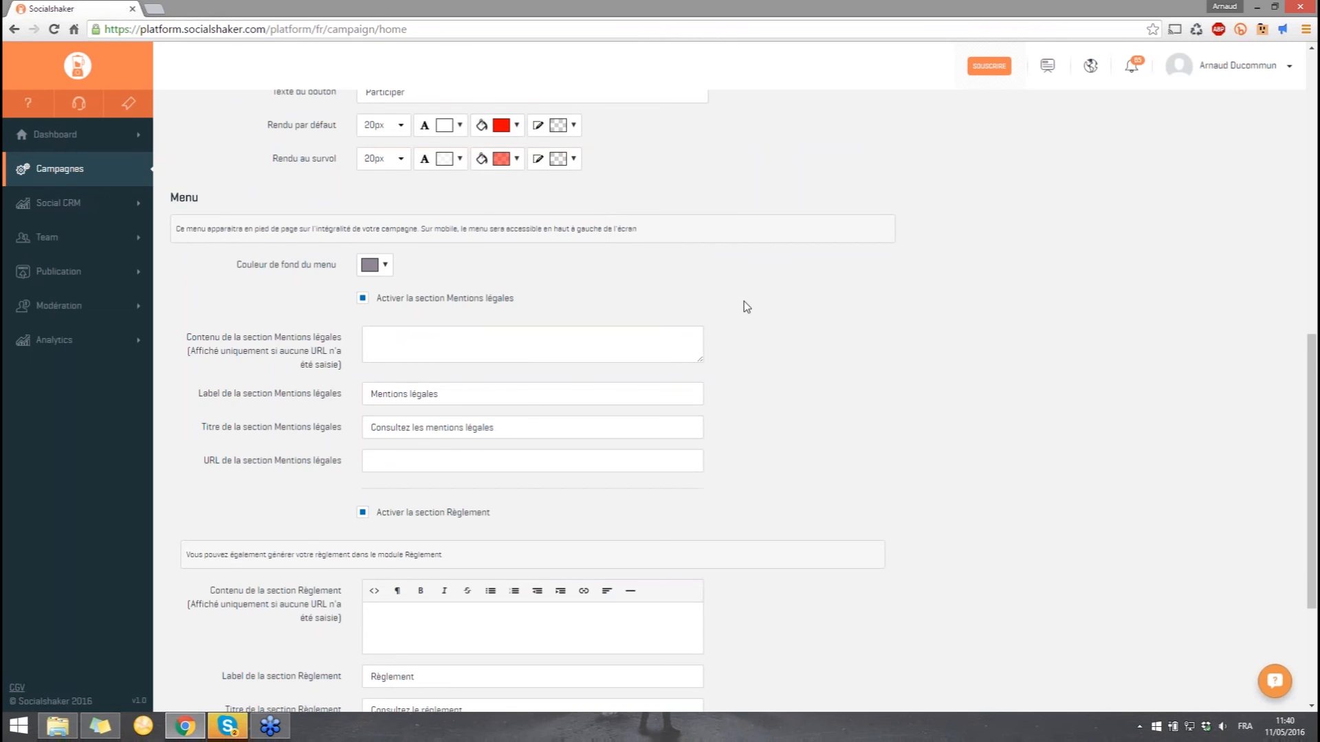
scroll(741, 303, "down", 3)
scroll(612, 481, "up", 12)
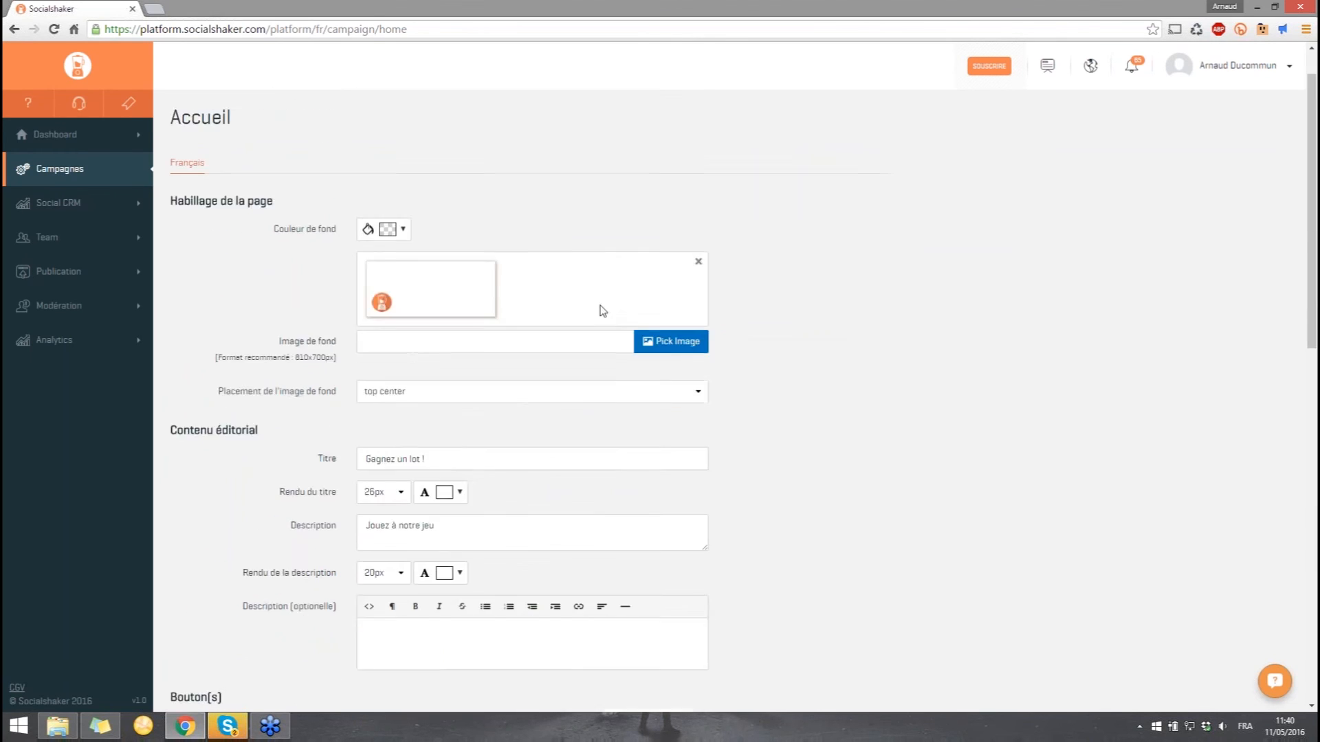
scroll(603, 311, "up", 2)
Activate the "j'aime" suggestion step on the Gates page, review its settings, and deactivate it again
left_click(562, 124)
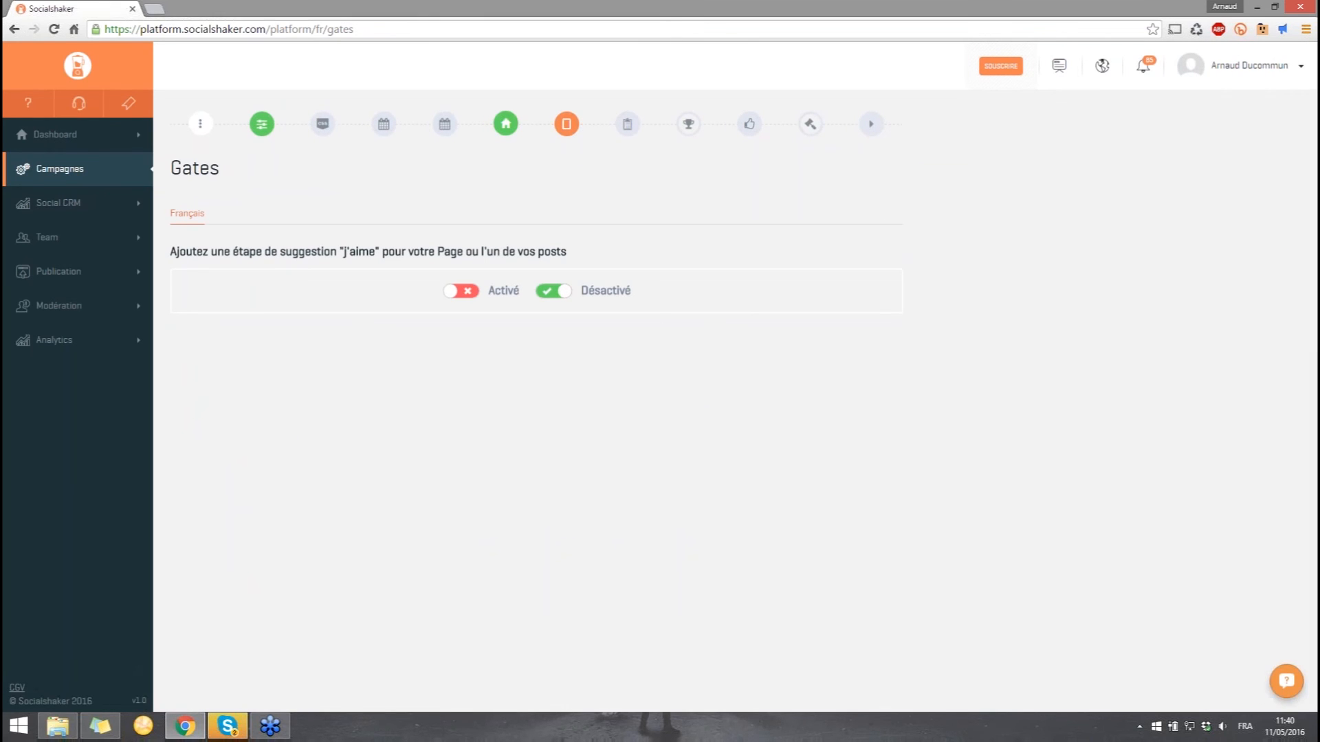
left_click(465, 294)
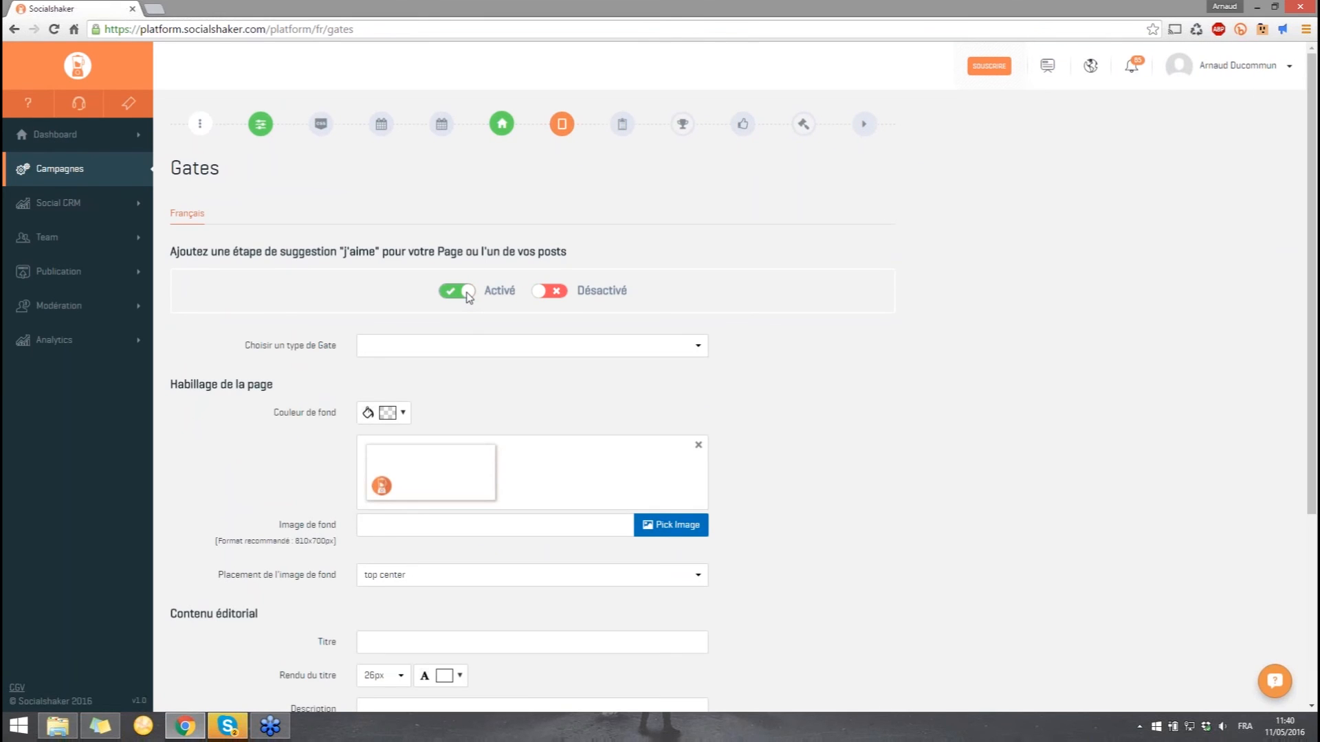
scroll(466, 299, "down", 4)
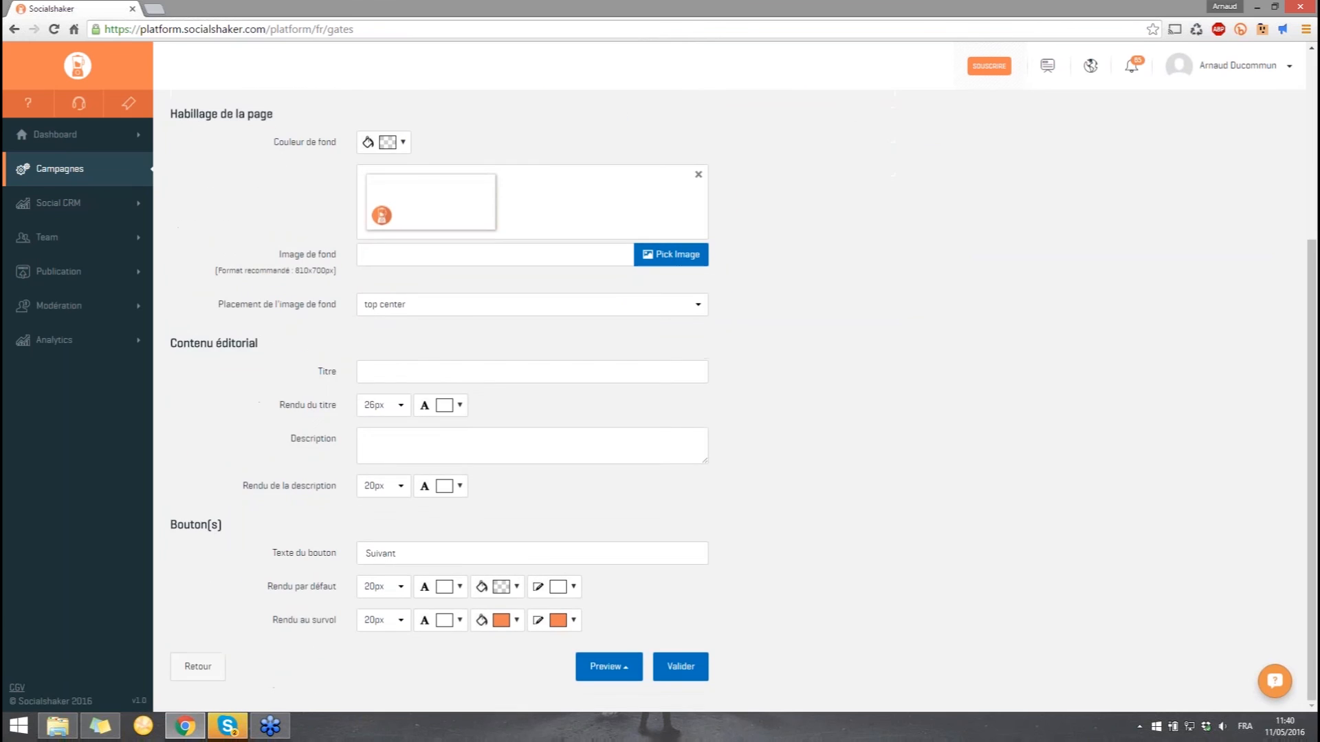
scroll(465, 397, "up", 2)
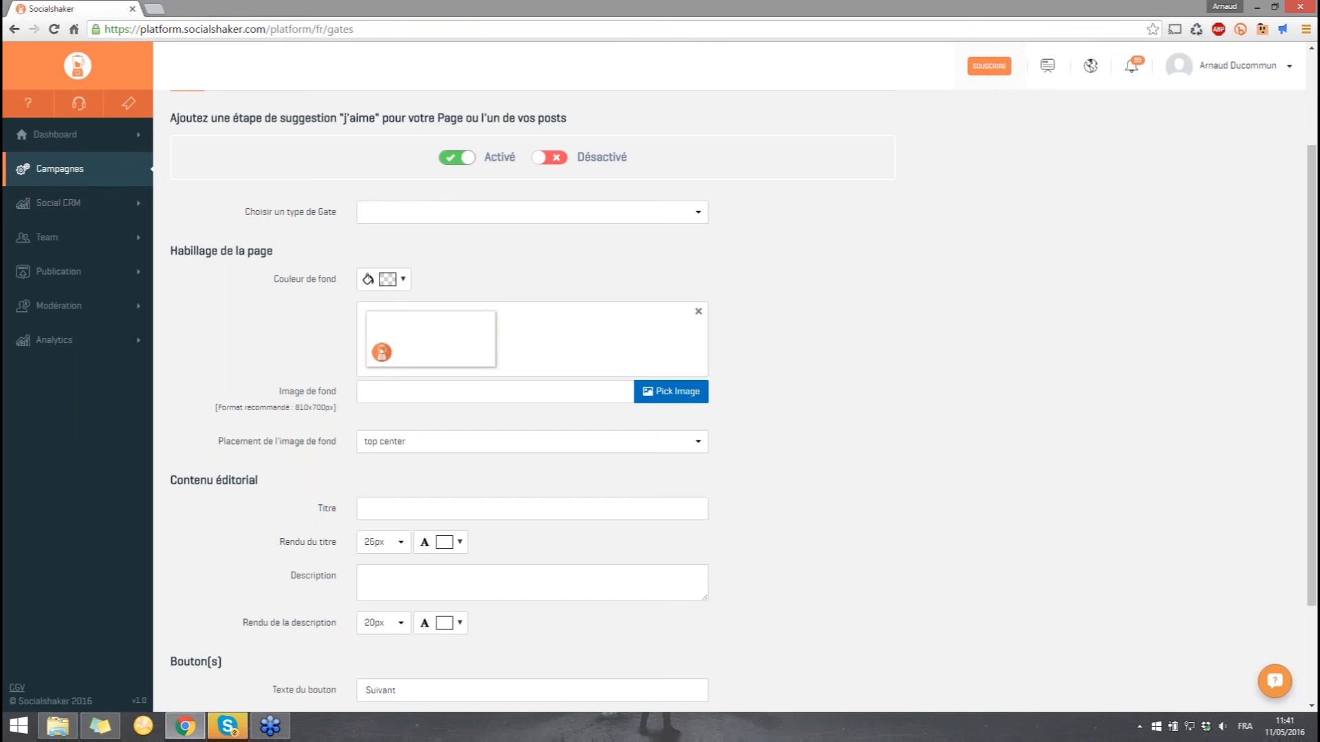
scroll(769, 245, "up", 2)
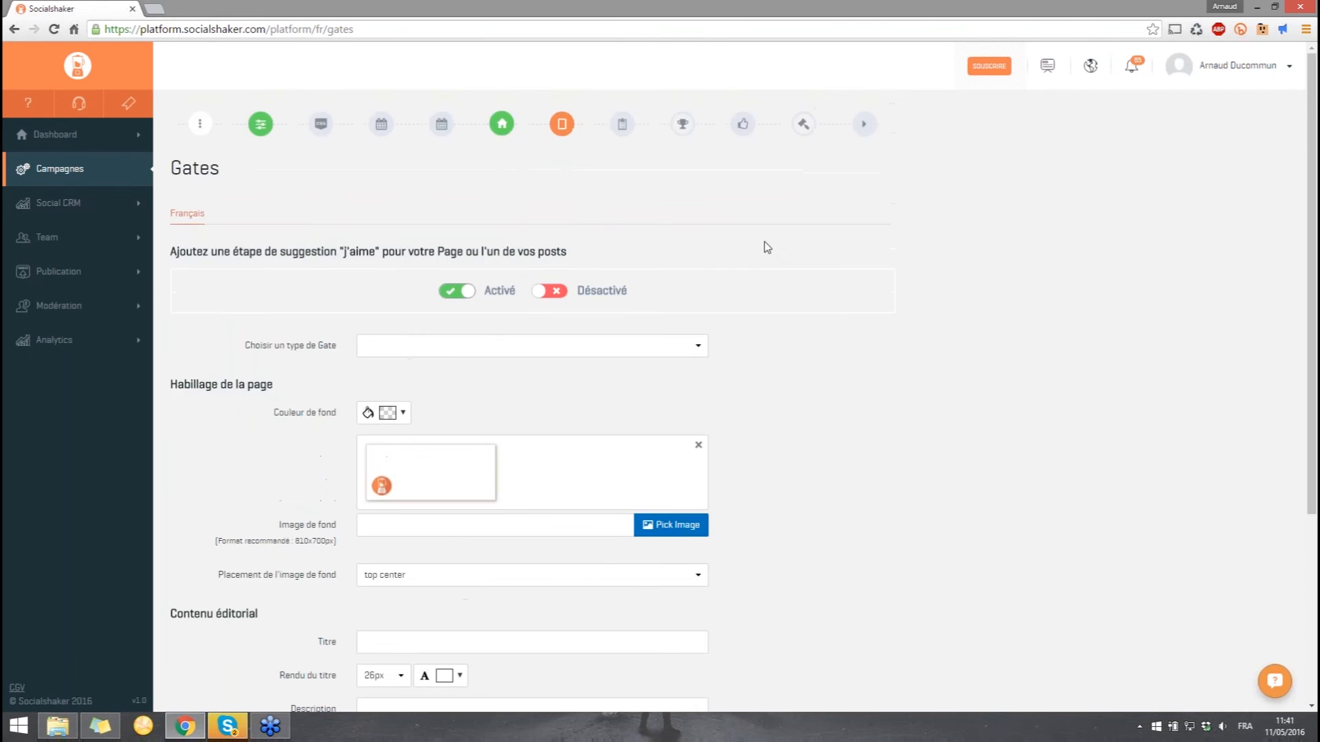
left_click(549, 294)
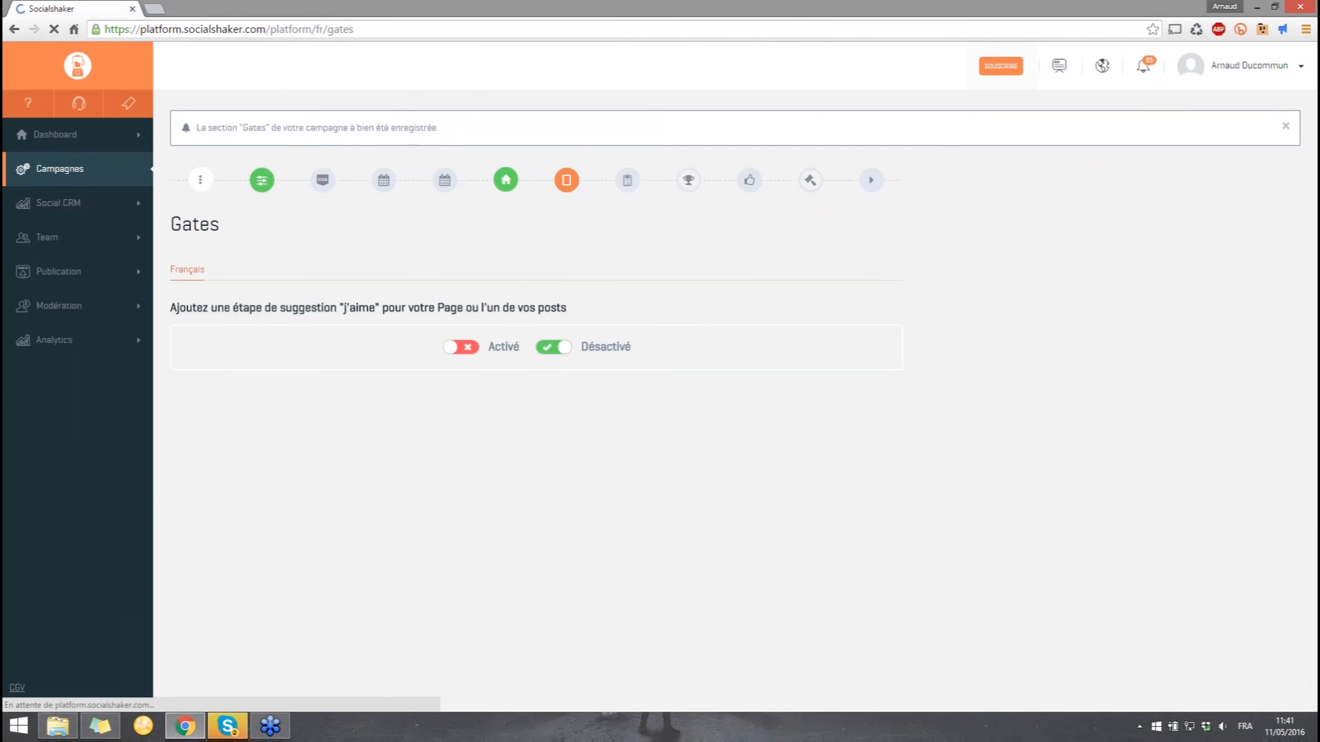
Open the Formulaire page and review its layout, editorial content, connectors and fields to display
left_click(627, 178)
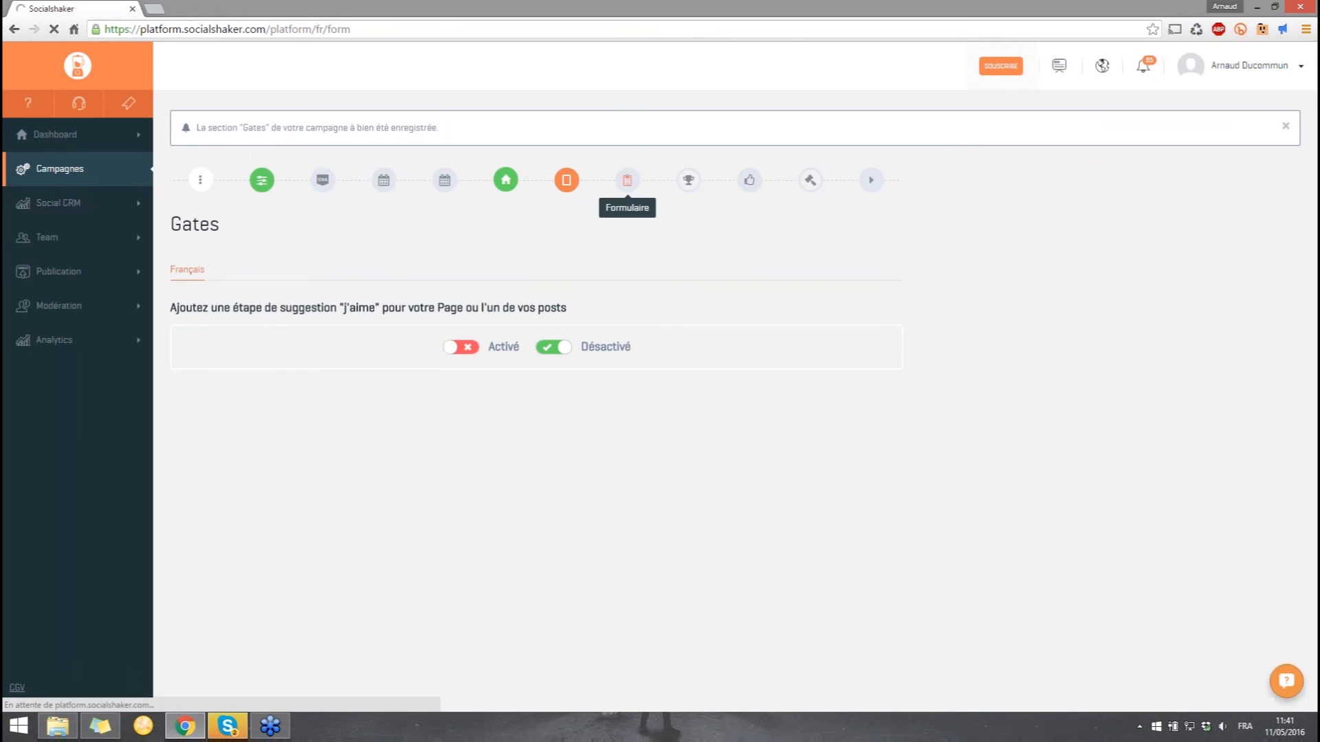
scroll(598, 203, "down", 2)
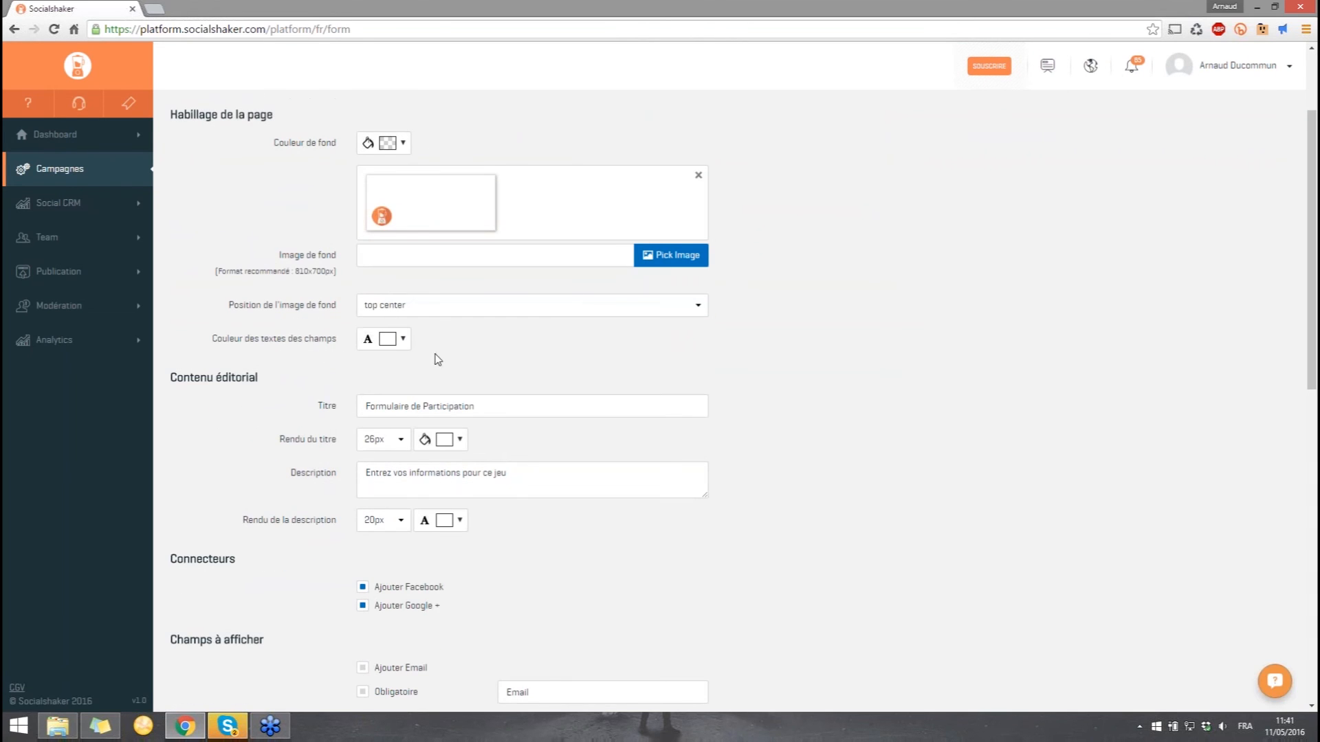
scroll(436, 357, "down", 4)
scroll(448, 339, "down", 4)
Try adding the Adresse and Pays fields to the participation form, and remove both again
left_click(362, 358)
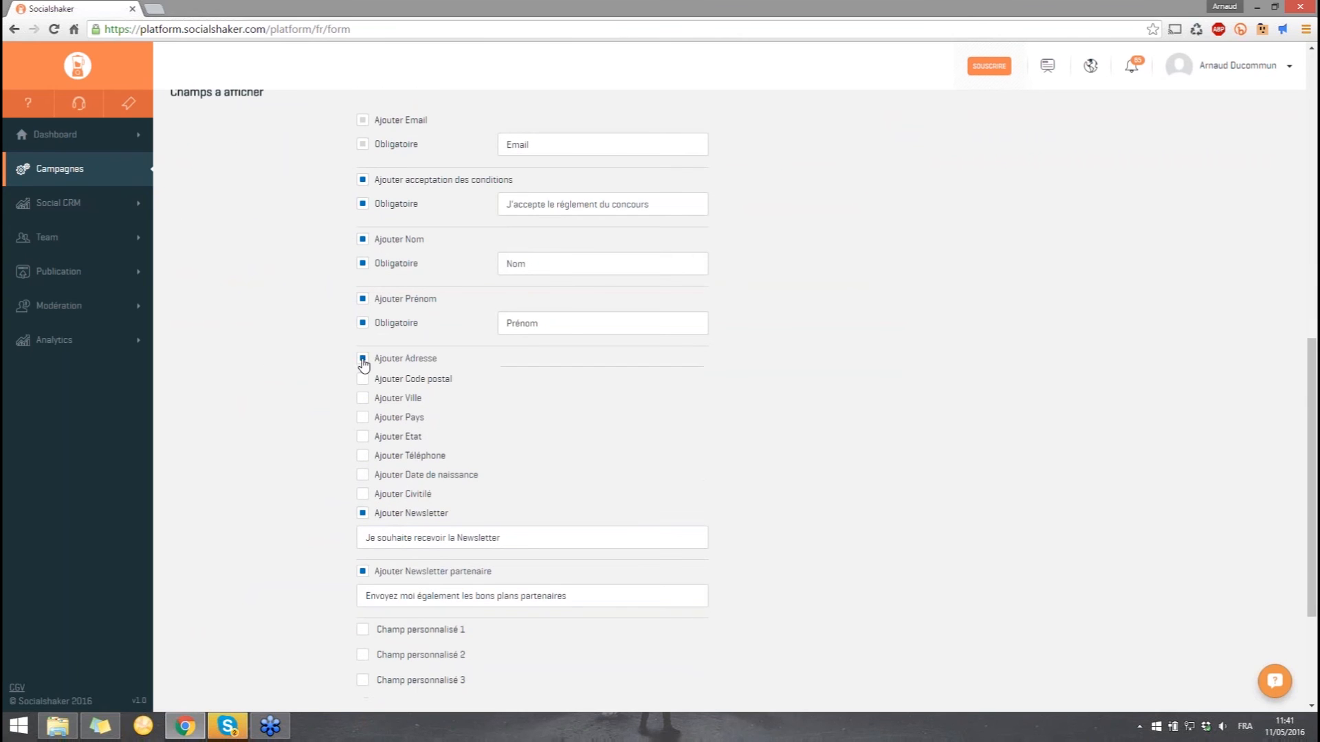
left_click(362, 417)
left_click(362, 417)
left_click(362, 360)
Enable Champ personnalisé 1 in the participation form and set its field type to Case à cocher
scroll(509, 365, "down", 2)
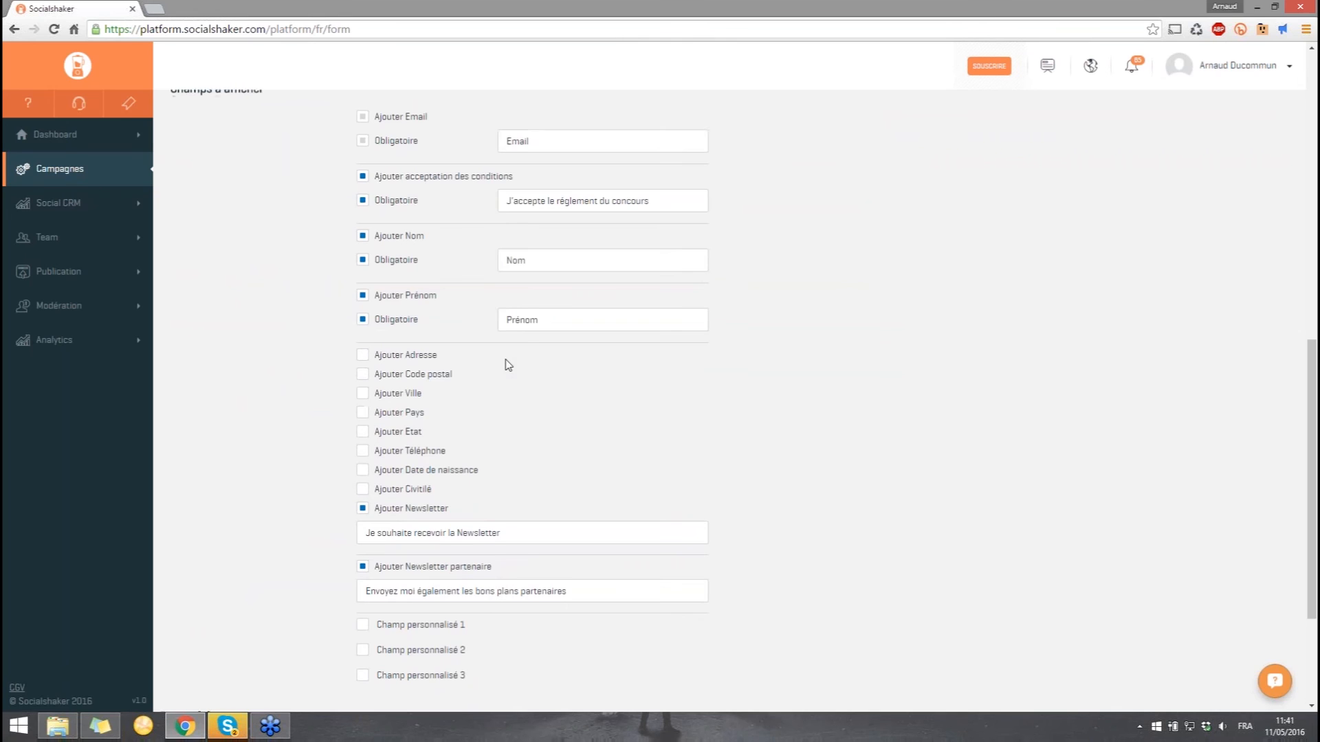
left_click(362, 491)
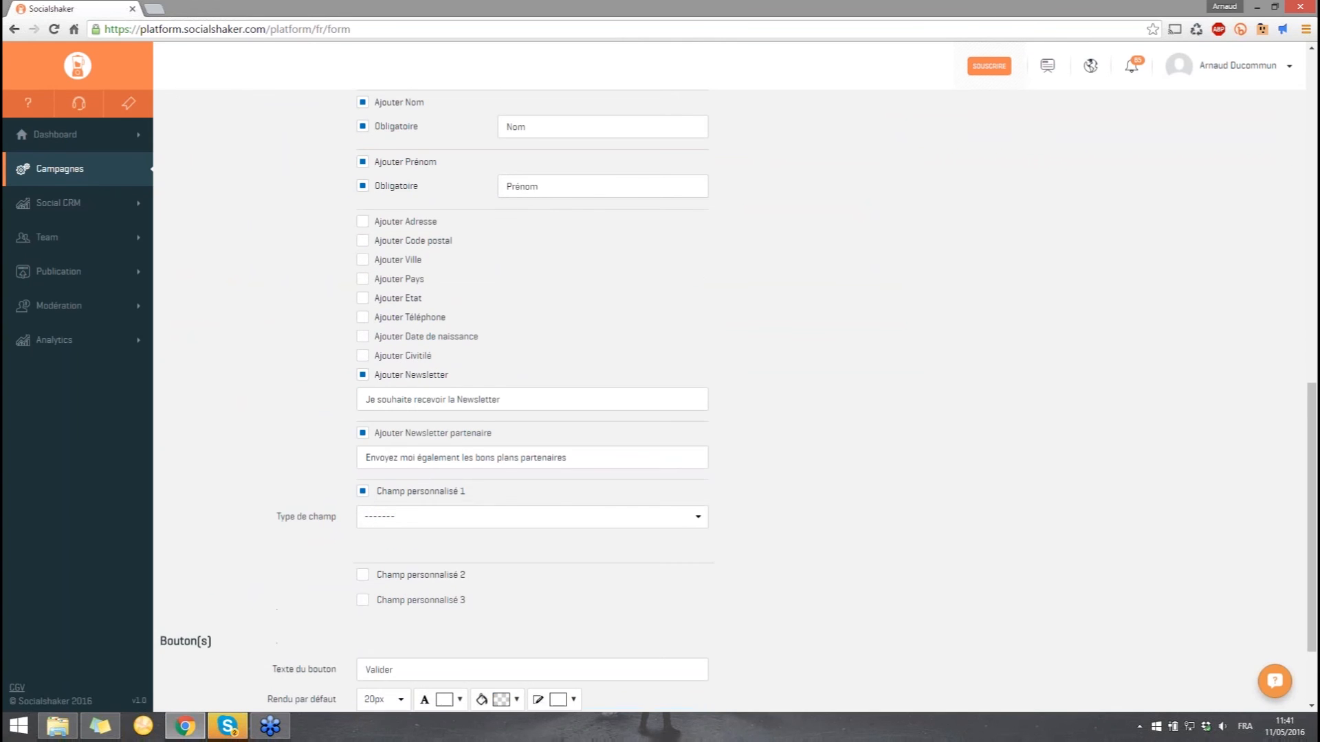
left_click(389, 518)
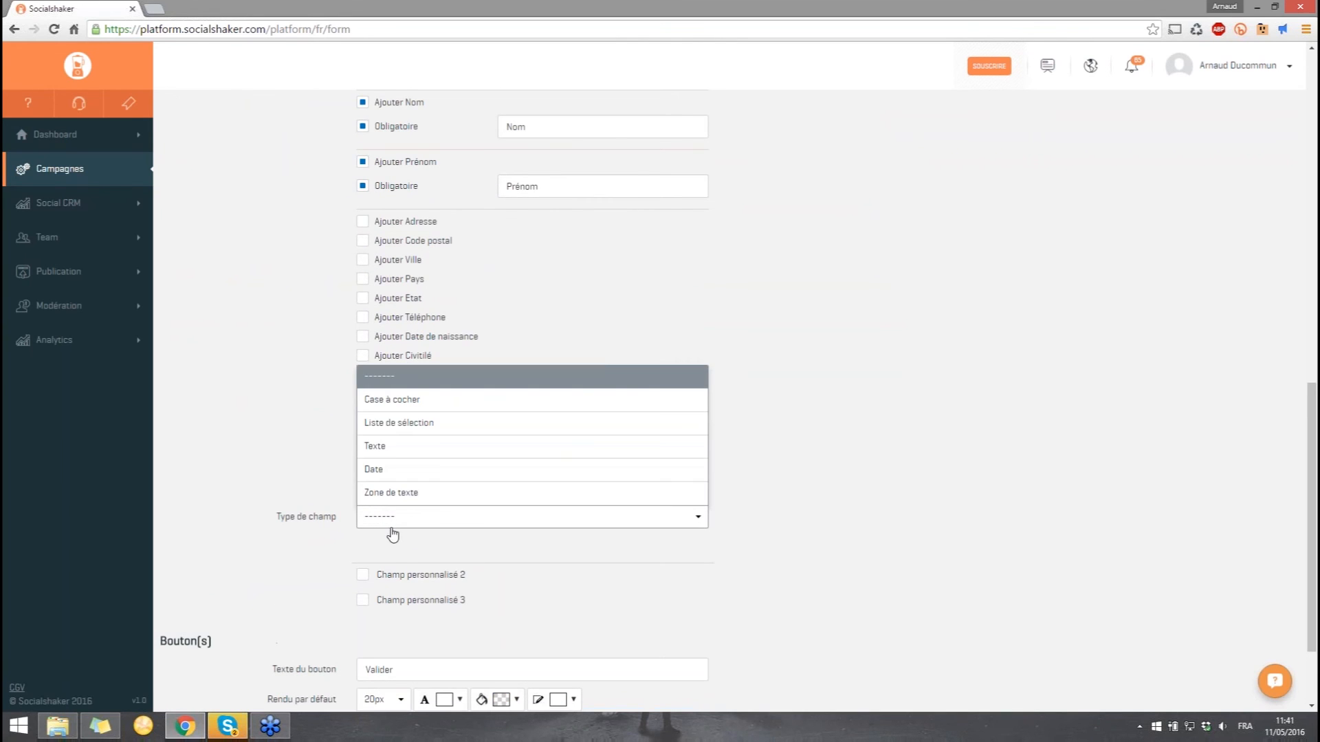
left_click(409, 411)
scroll(422, 506, "down", 1)
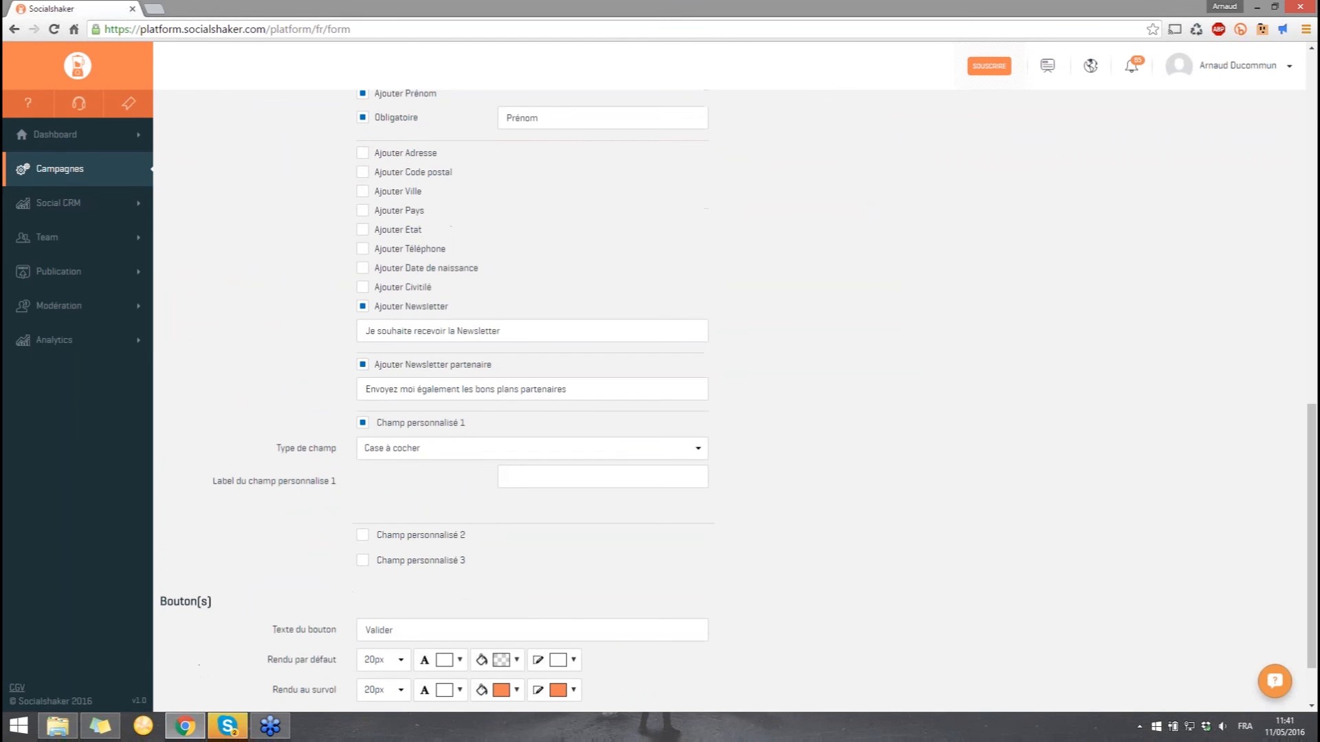
Try the types Liste de sélection, Texte and Date for Champ personnalisé 1, making the date field mandatory
left_click(418, 454)
left_click(412, 354)
left_click(406, 455)
left_click(406, 377)
left_click(406, 454)
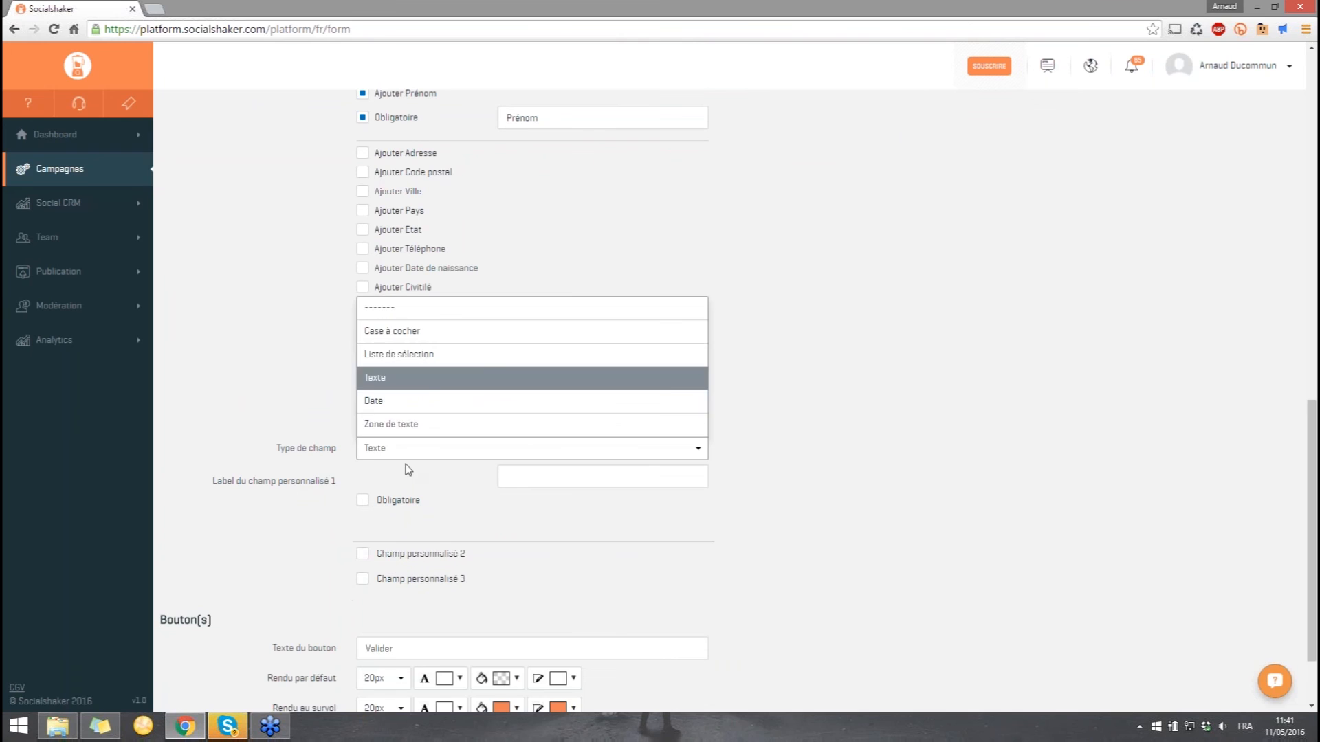
left_click(402, 411)
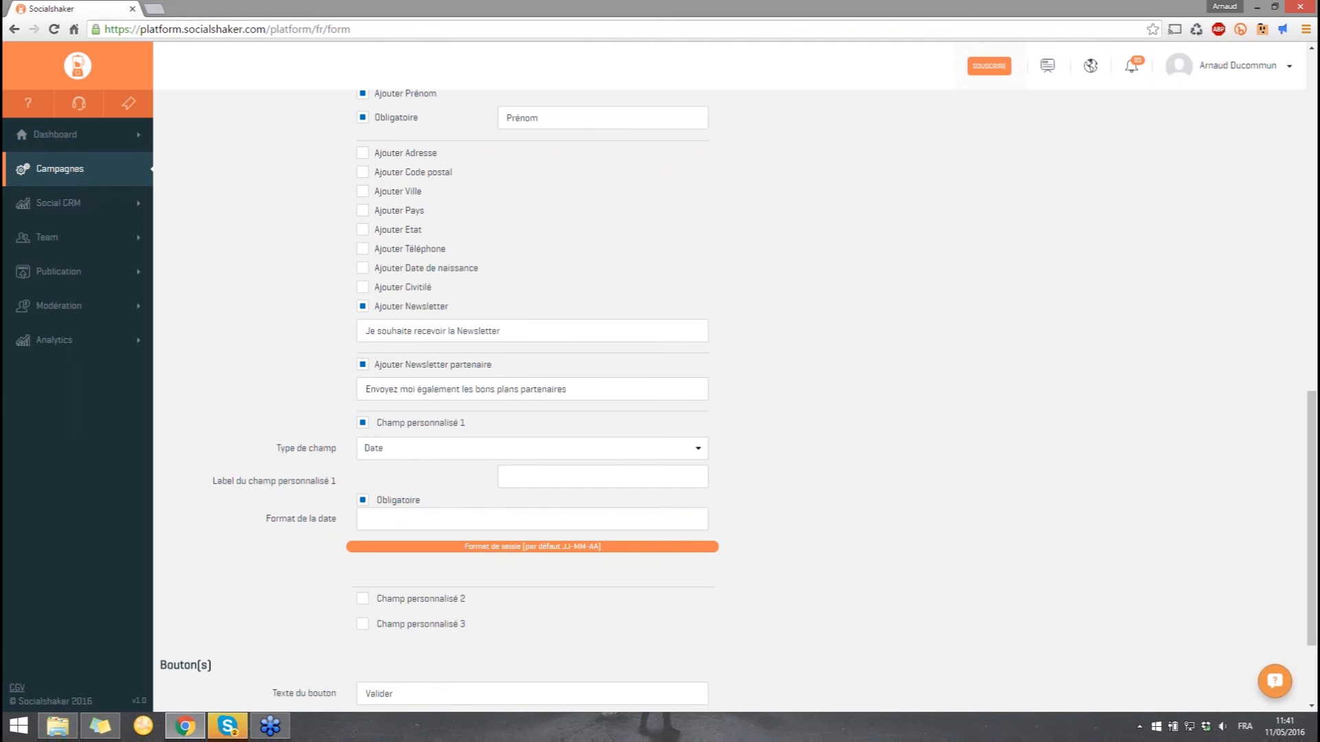
left_click(362, 500)
Set Champ personnalisé 1's type back to Case à cocher and look over the rest of the form page
left_click(397, 454)
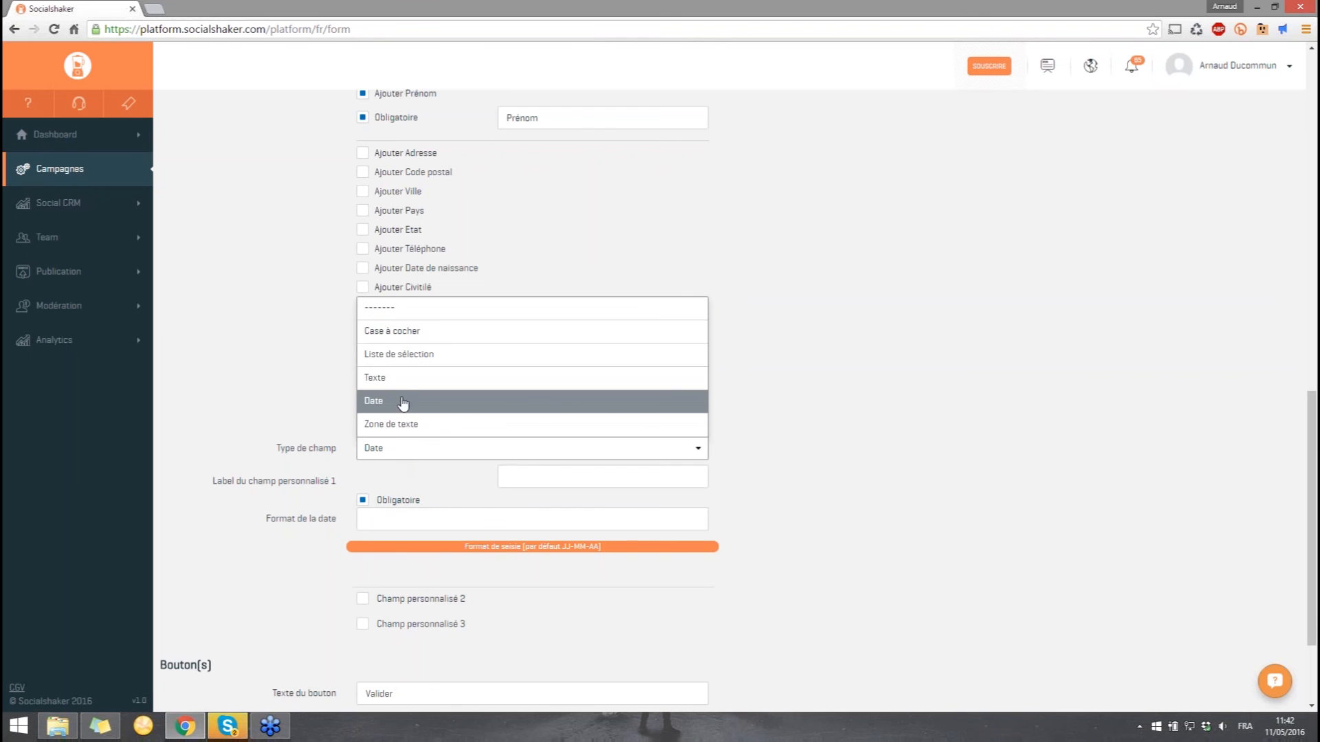
left_click(404, 332)
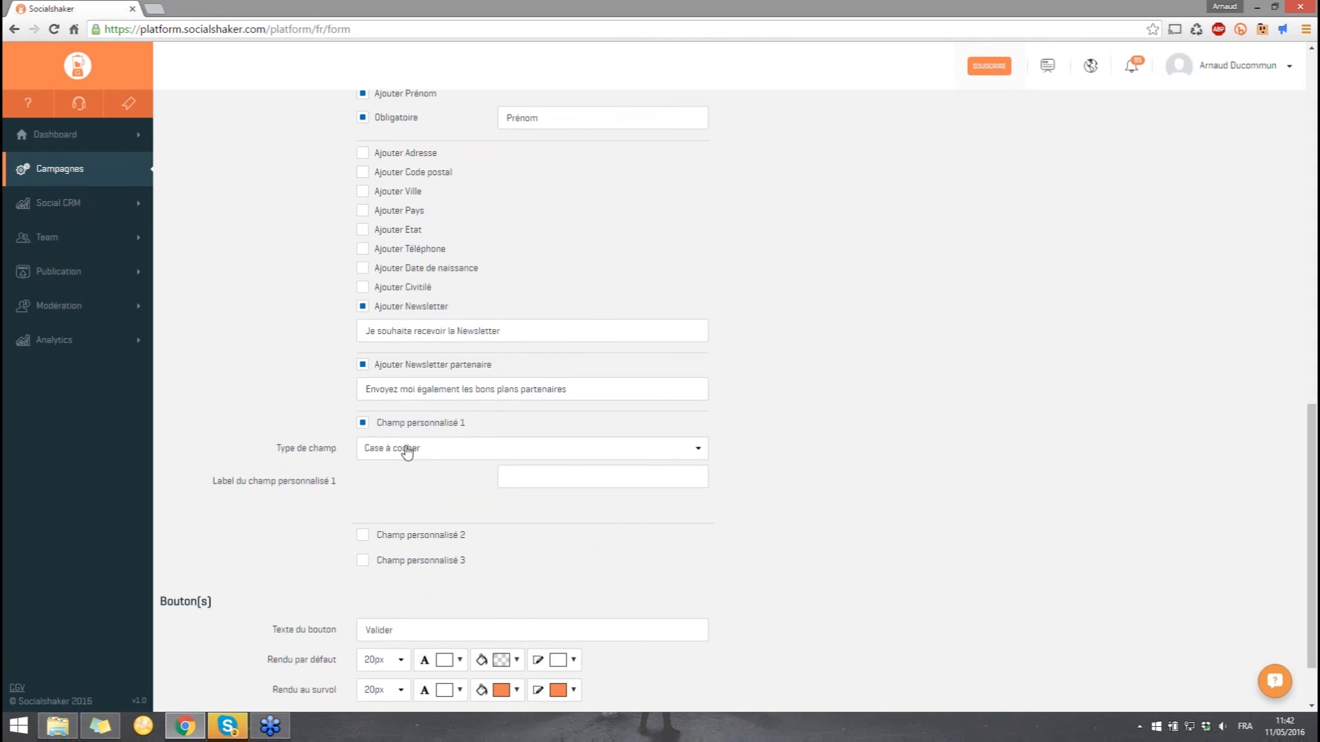
scroll(530, 390, "down", 2)
scroll(616, 392, "up", 9)
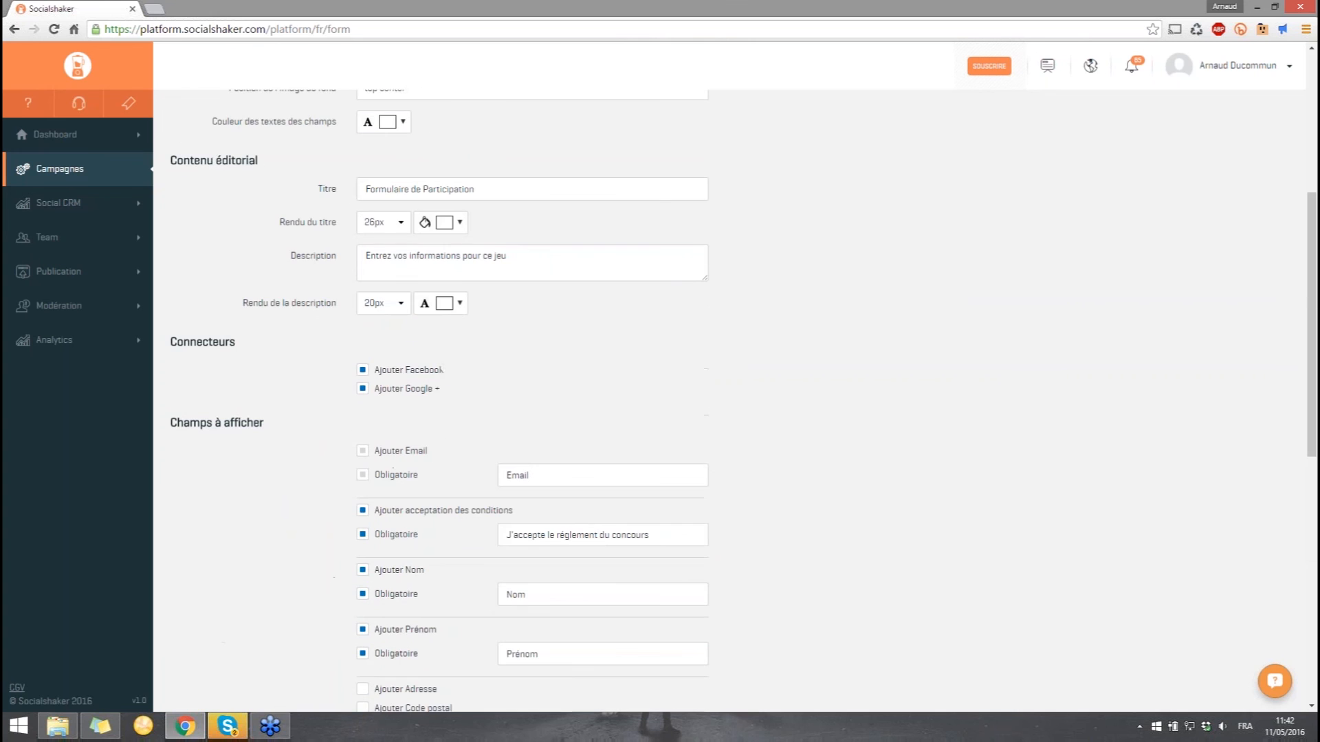
scroll(513, 385, "up", 5)
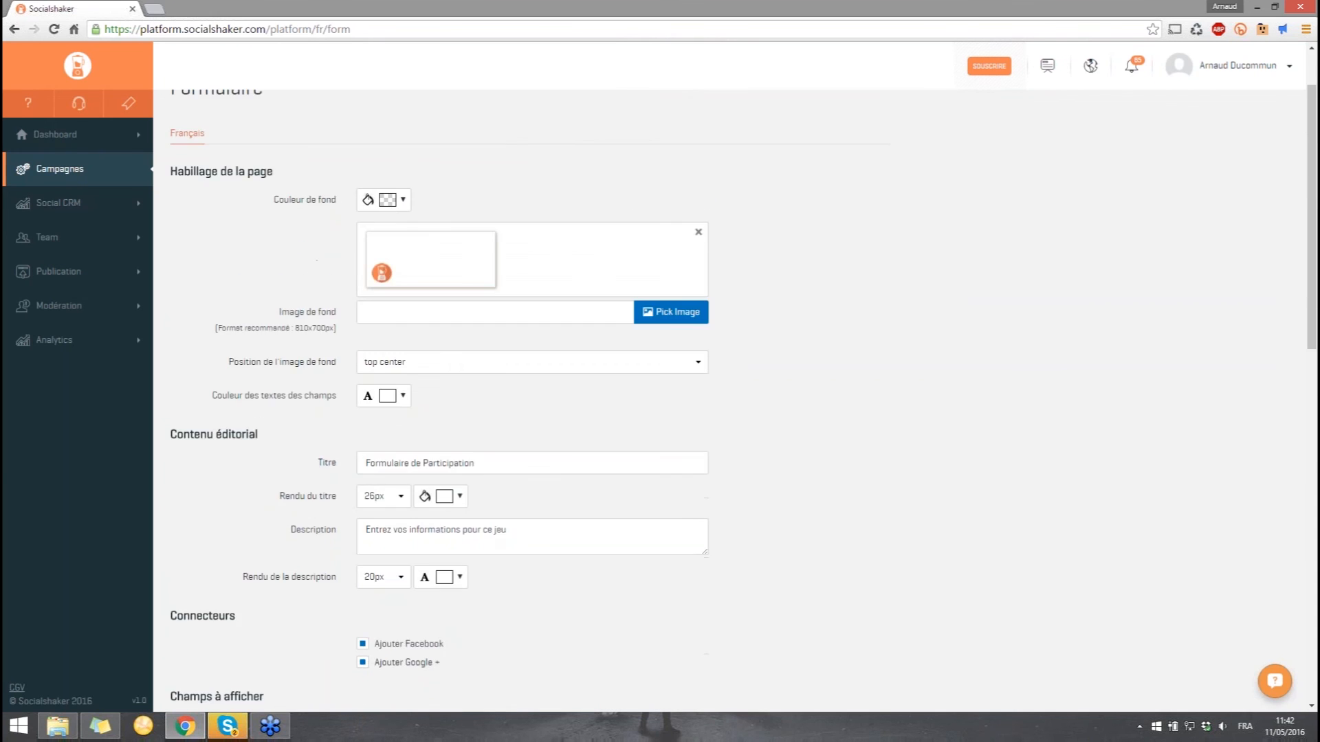
Open the Sweepstakes module's Limitations, examine the limitation types and total participation limit, and return to the module
left_click(683, 124)
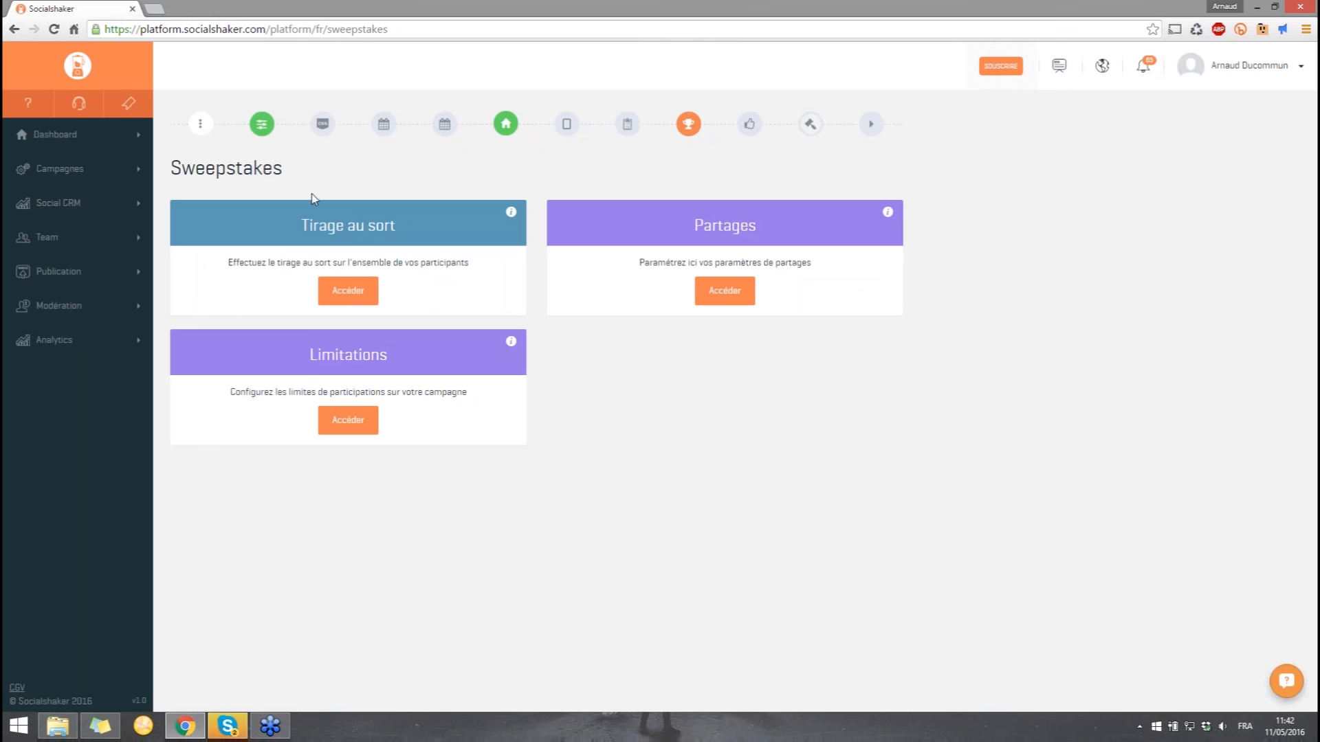
left_click(348, 420)
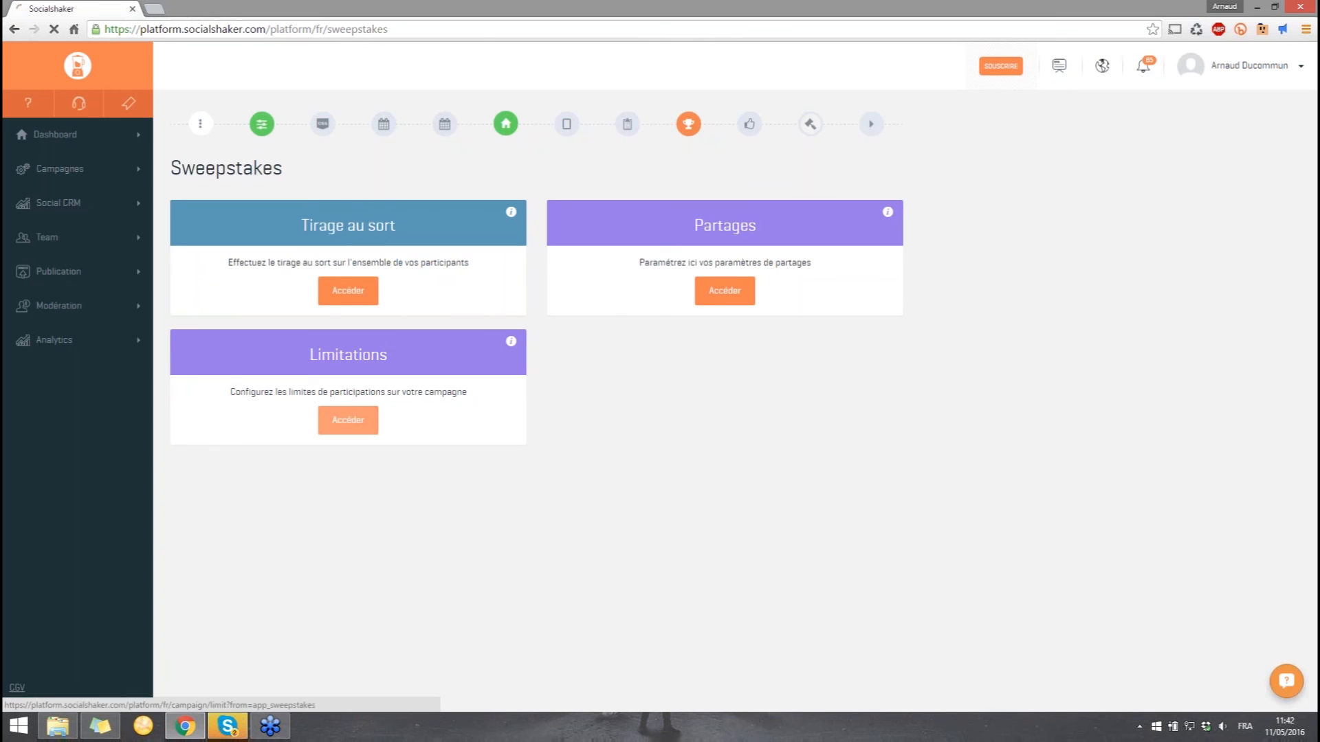
left_click(439, 410)
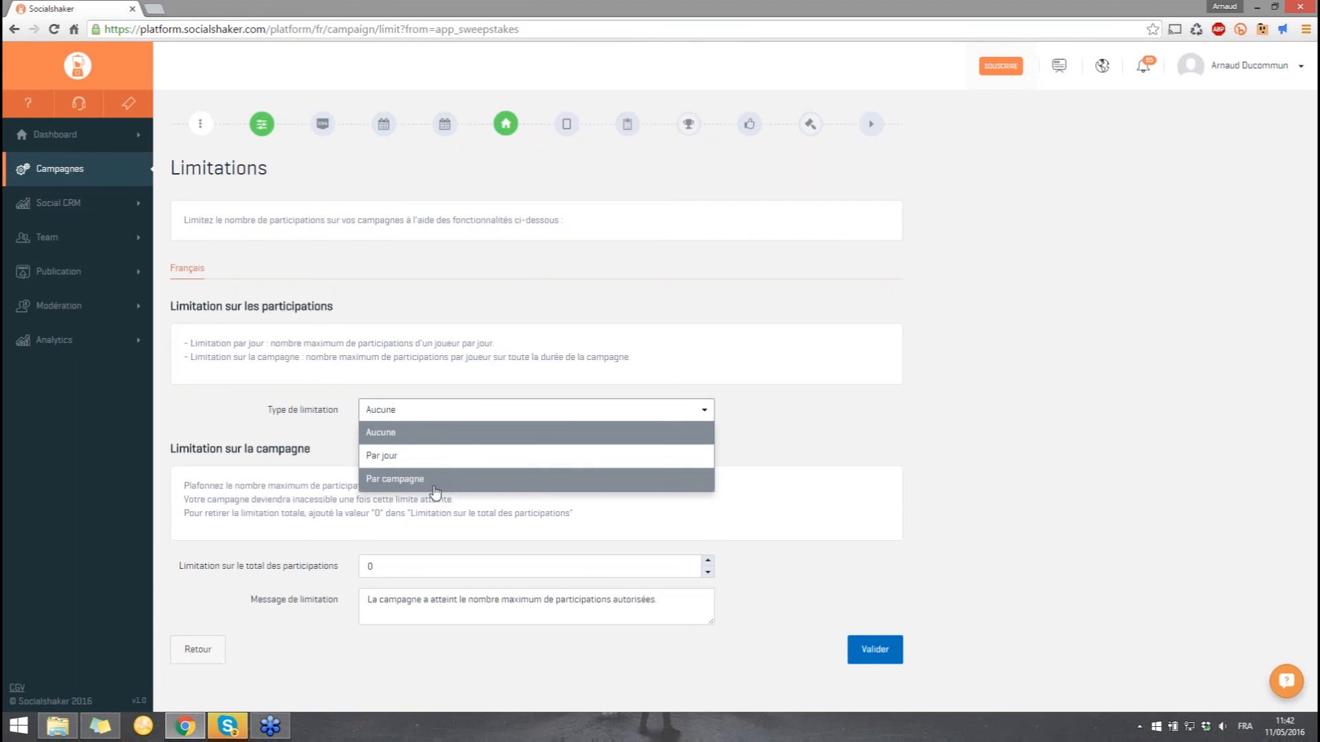
left_click(407, 558)
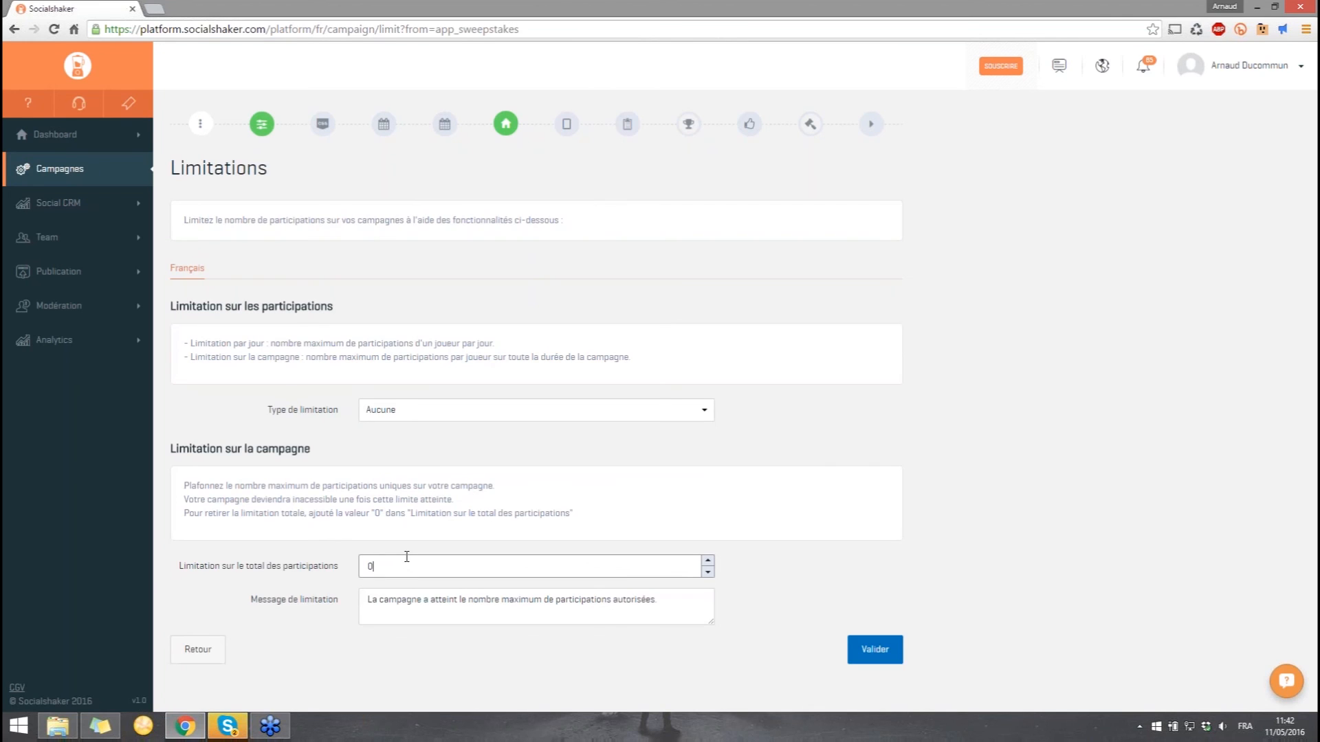
left_click(688, 125)
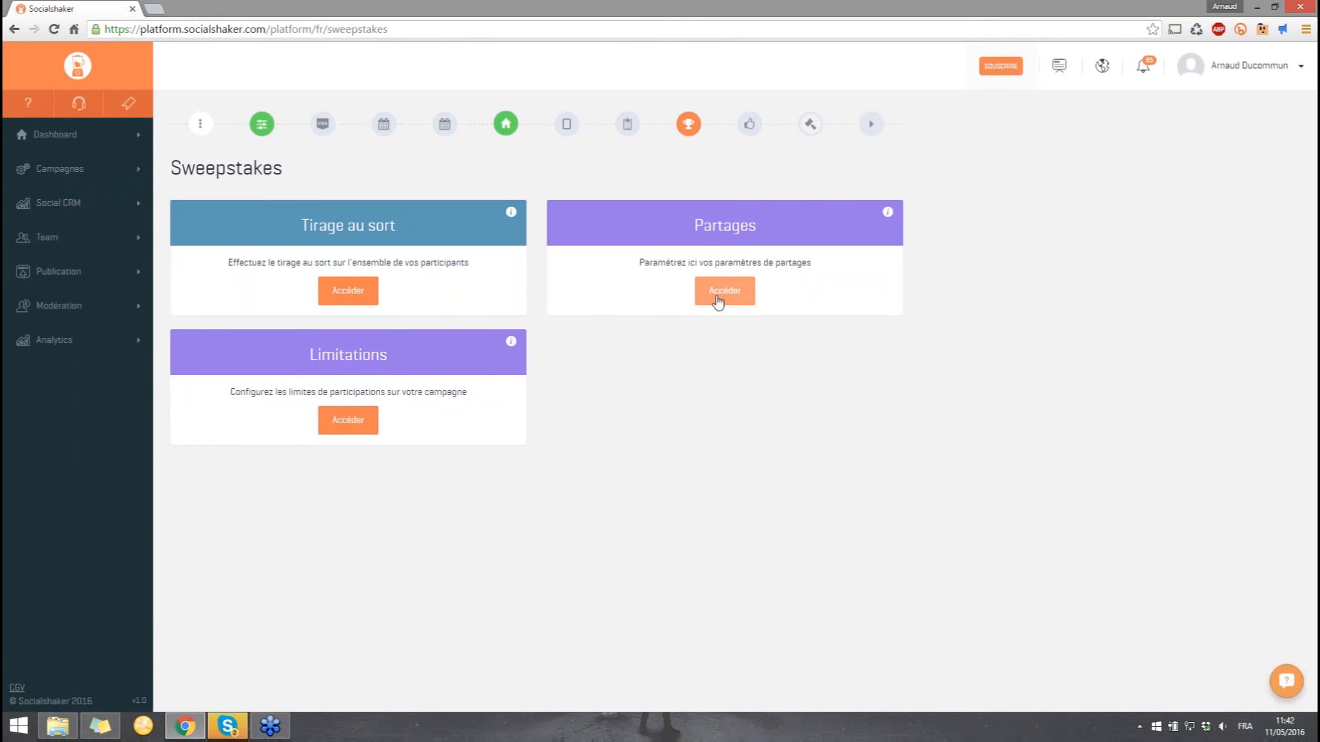
Open the Partages settings and review the share button, Facebook, Twitter and Google+ options and the recommended image format
left_click(717, 300)
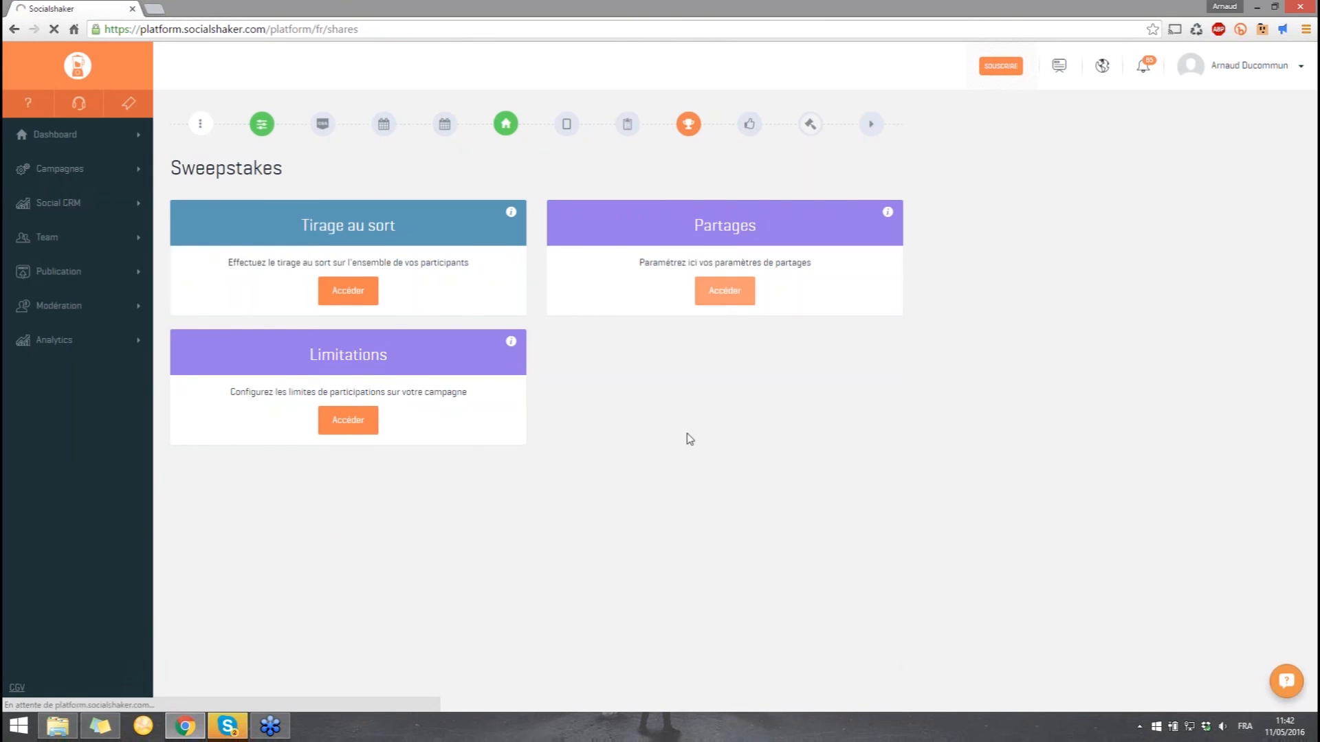
scroll(571, 363, "down", 3)
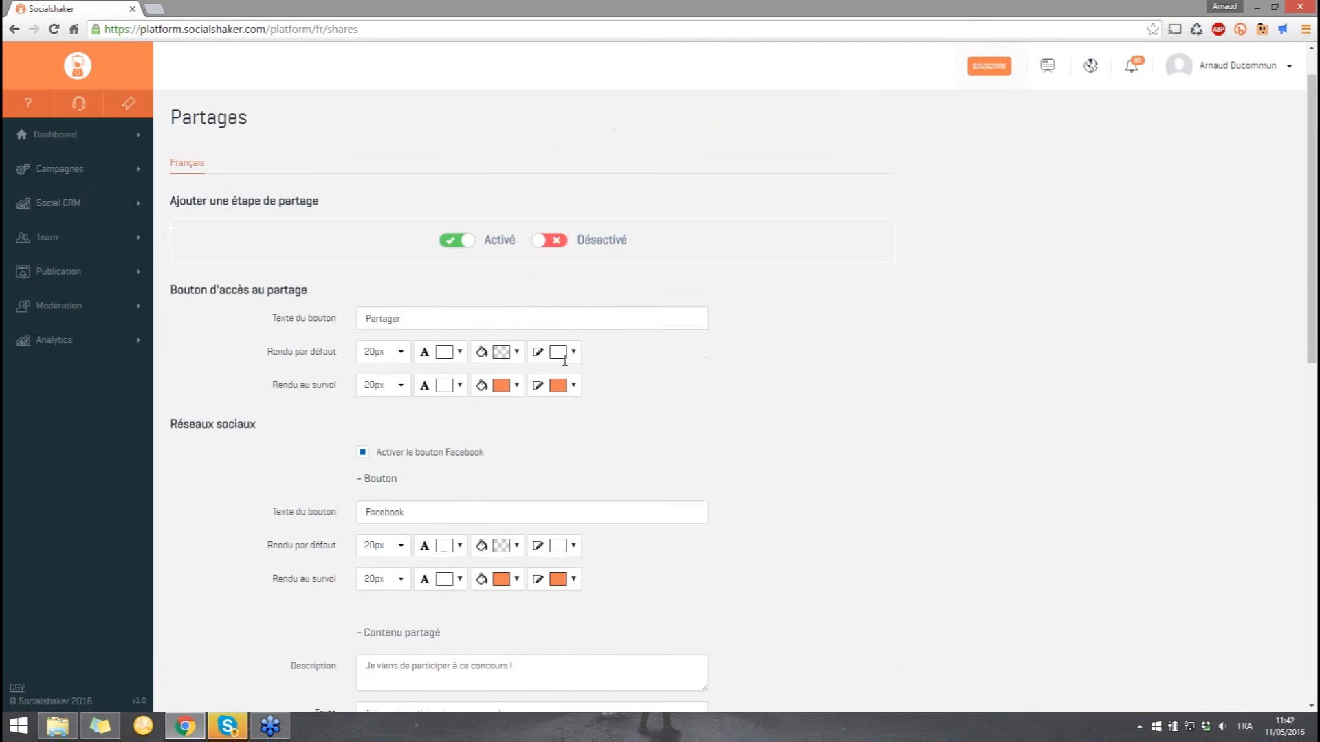
scroll(433, 385, "down", 8)
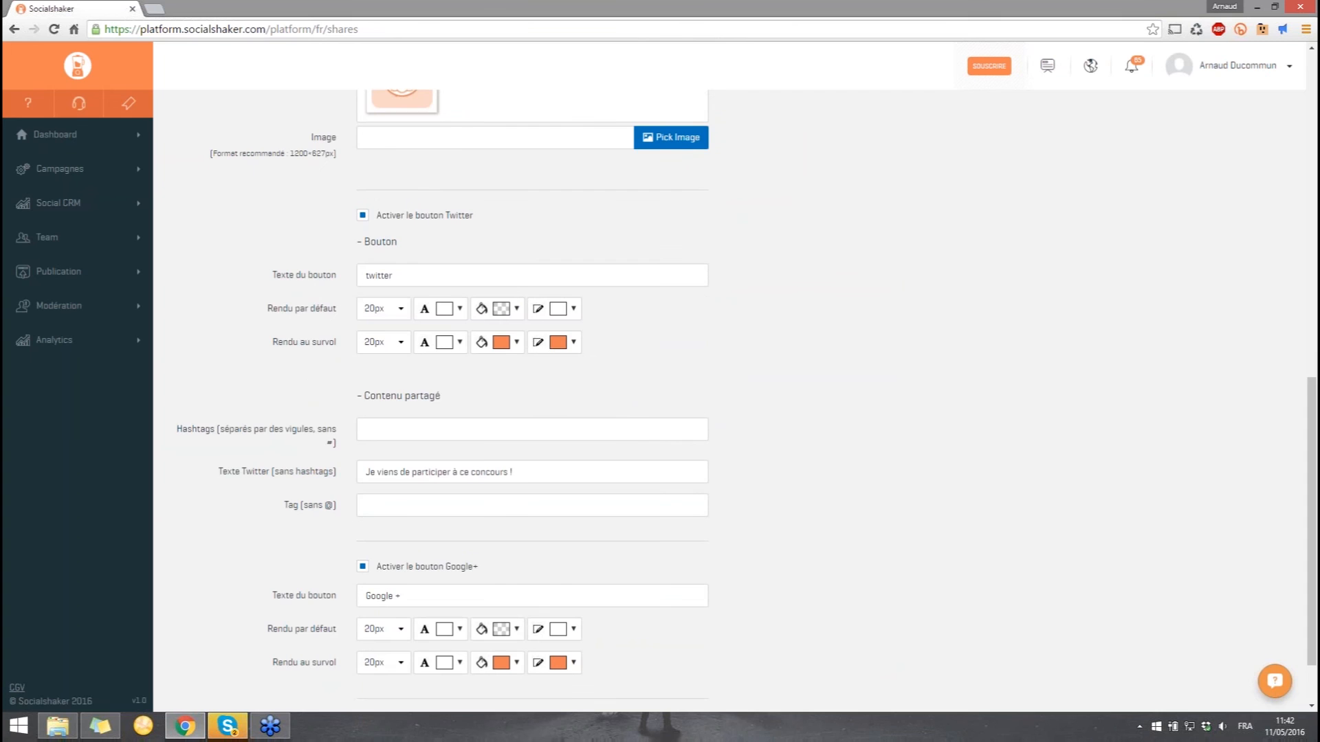
scroll(533, 385, "down", 2)
scroll(532, 385, "up", 6)
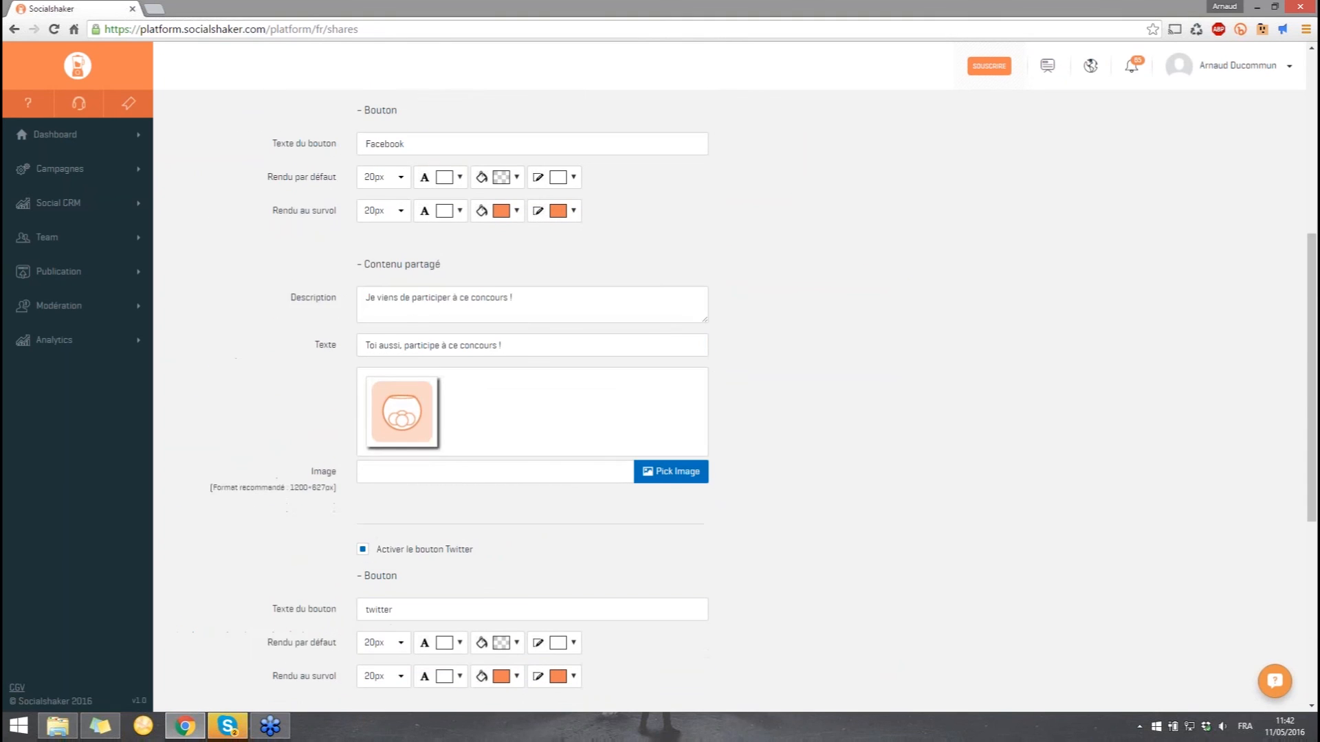
scroll(436, 392, "up", 1)
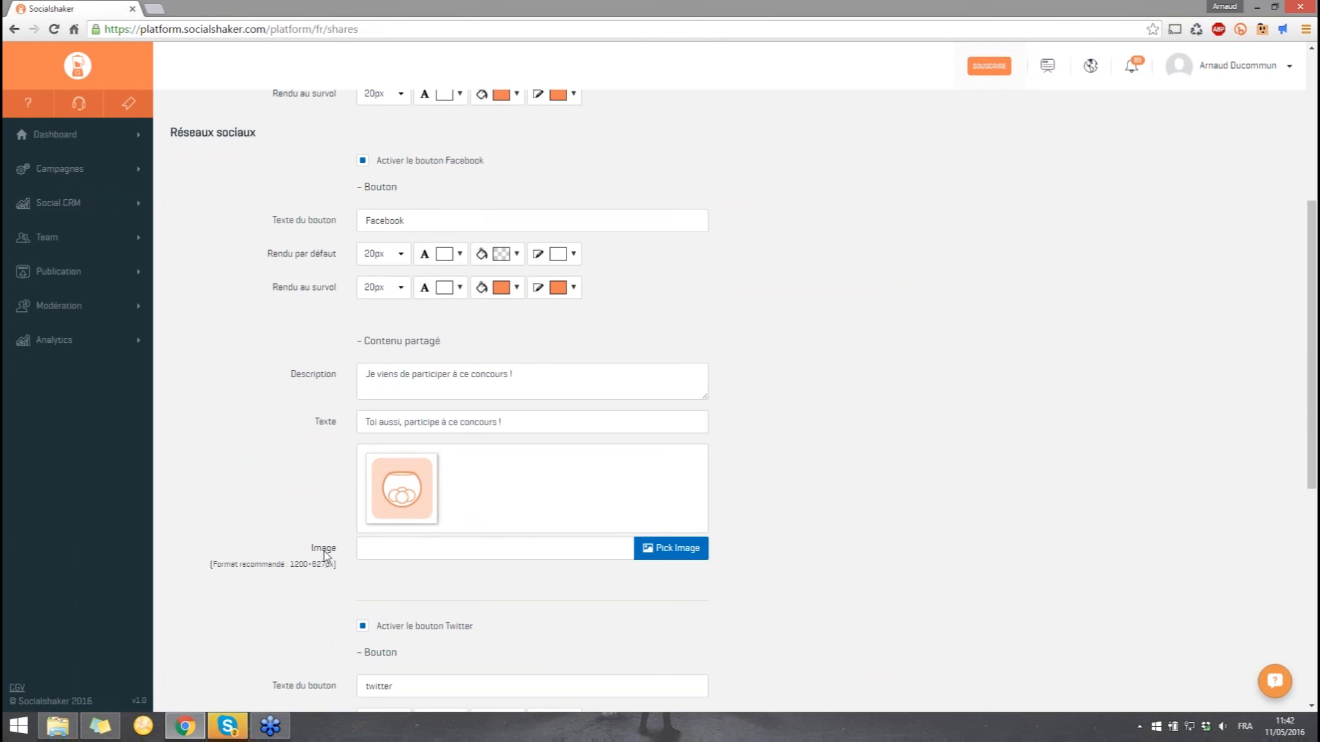
left_click_drag(286, 556, 333, 568)
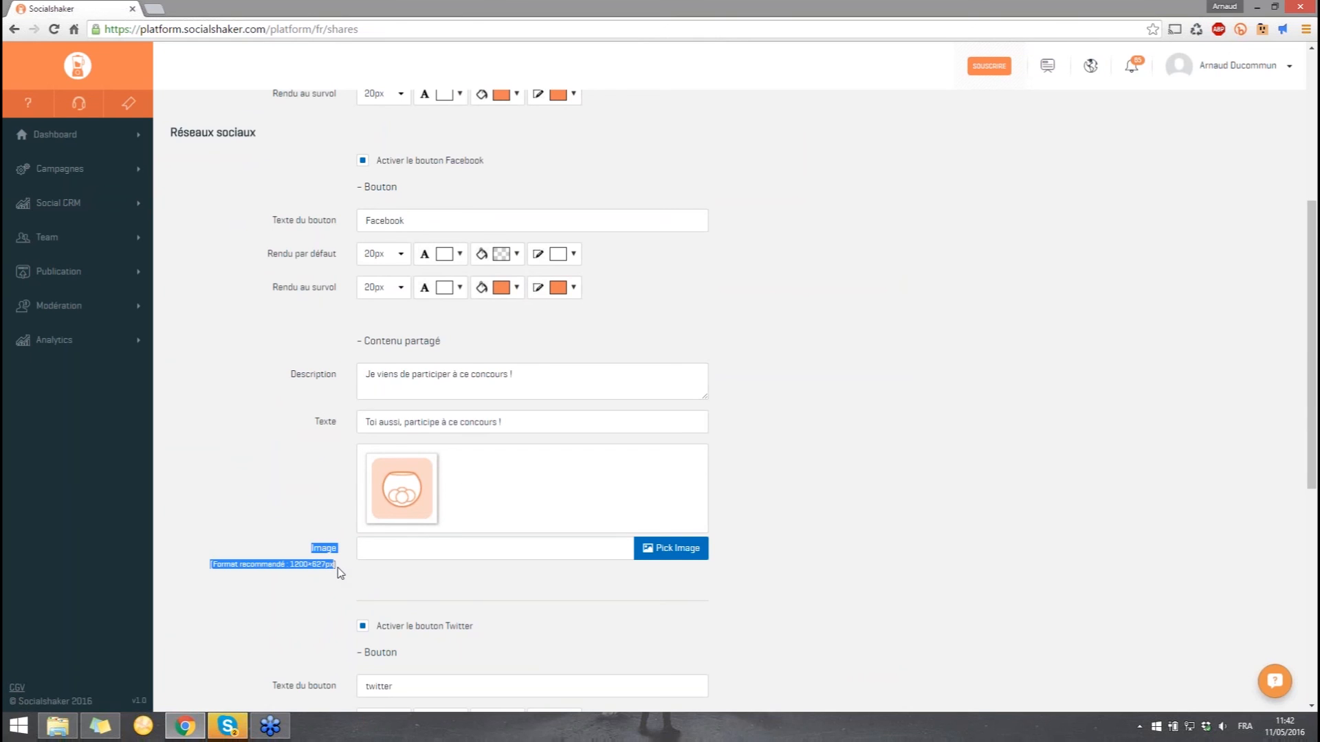
scroll(671, 392, "up", 3)
scroll(670, 392, "up", 2)
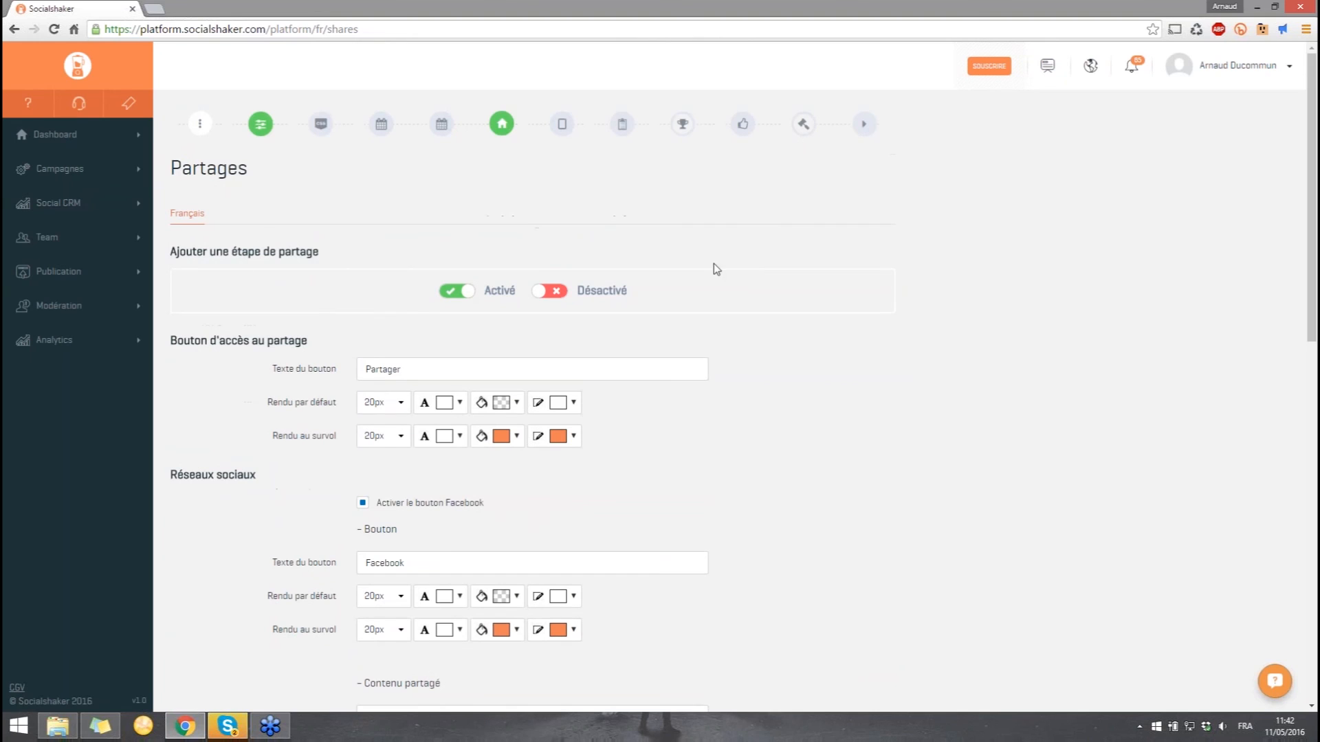
Open the Remerciements settings and review the page styling, editorial content, buttons and available preview types
left_click(739, 126)
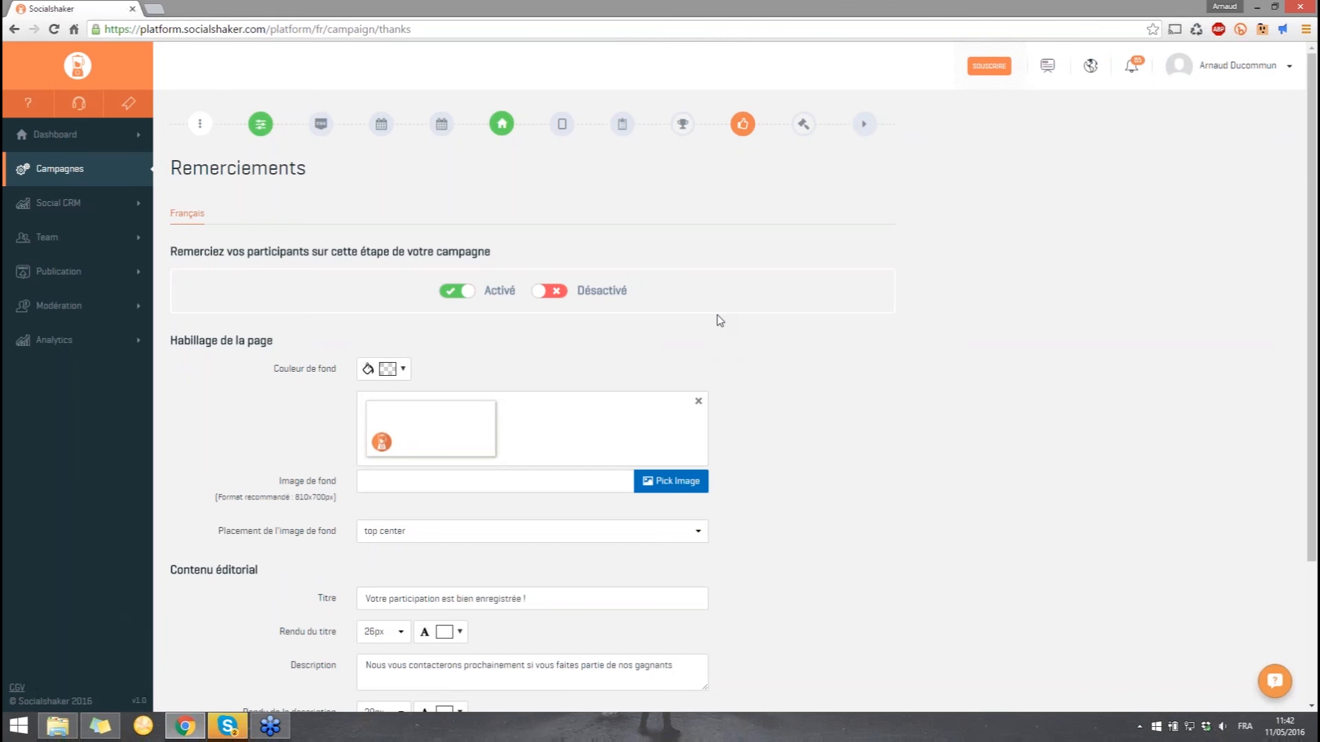
scroll(719, 319, "down", 3)
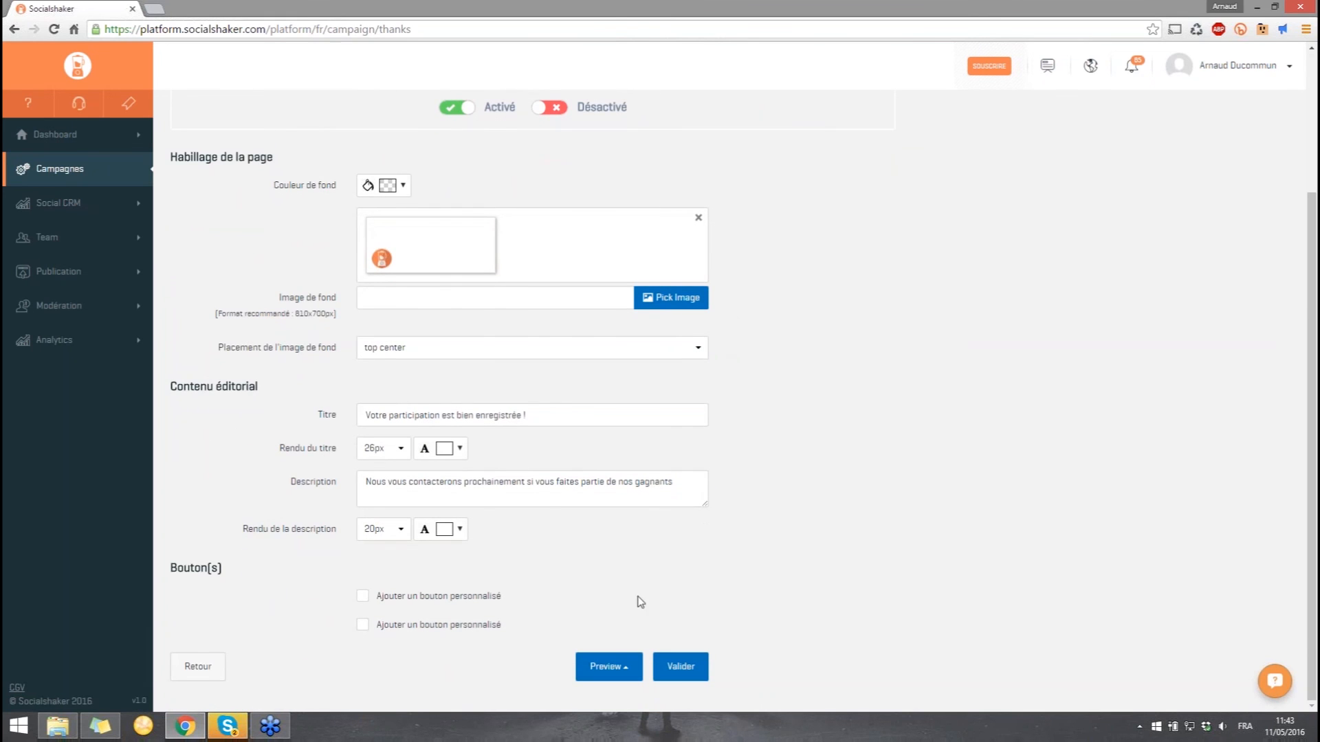
left_click(611, 665)
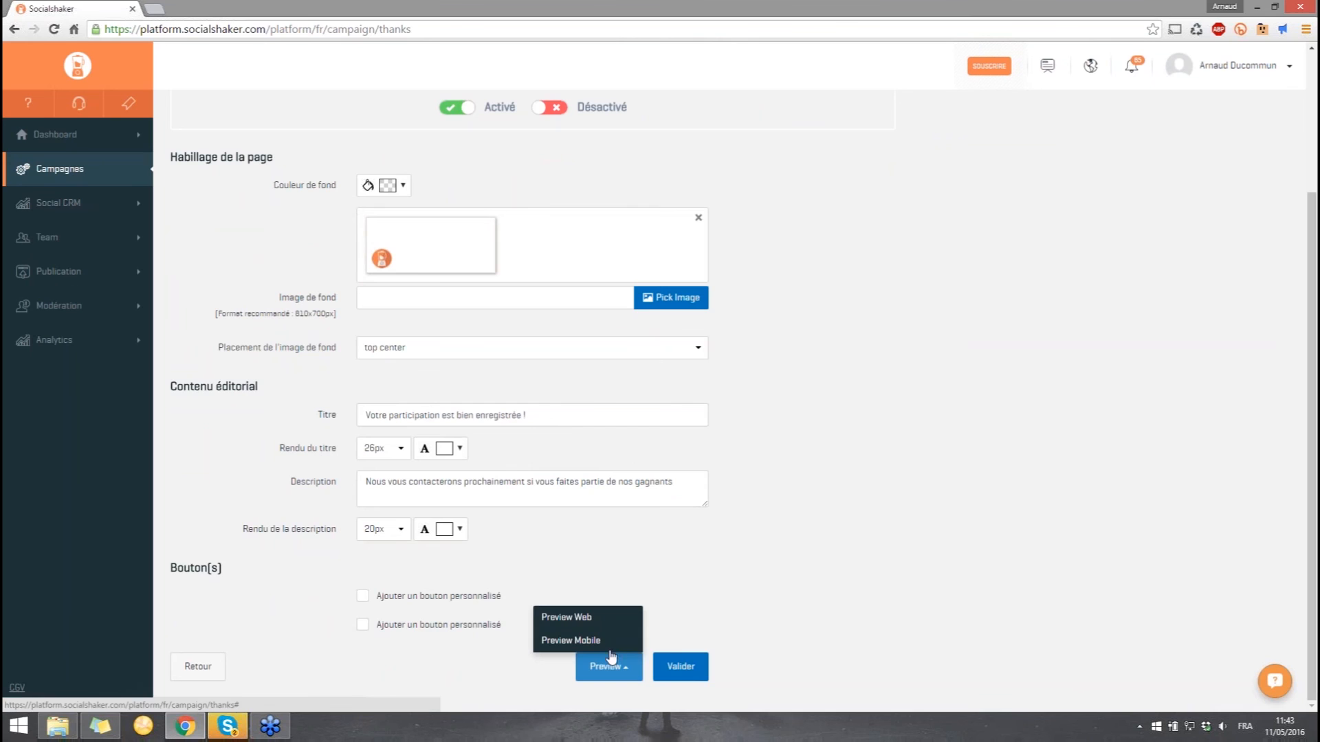
left_click(823, 585)
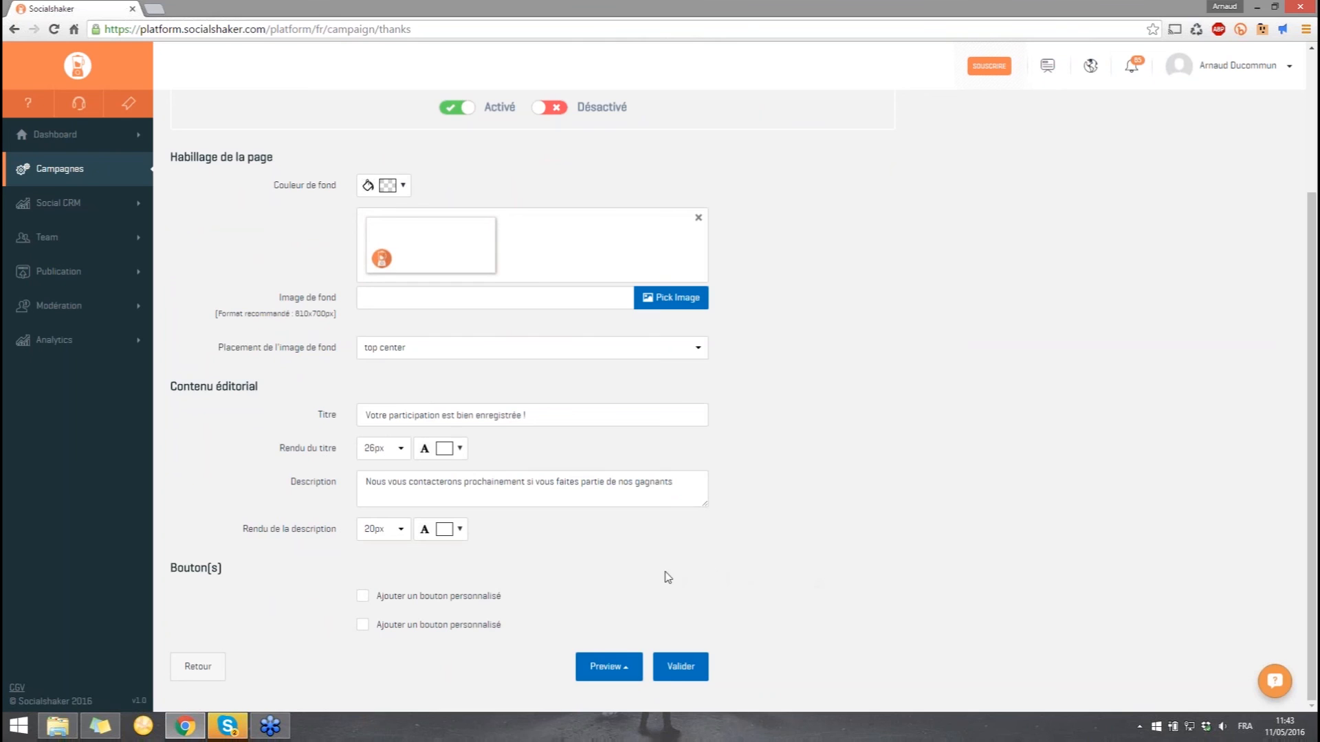
Enable the first custom button on the thank-you page and look over its default background colour and URL settings
left_click(363, 597)
scroll(551, 592, "down", 2)
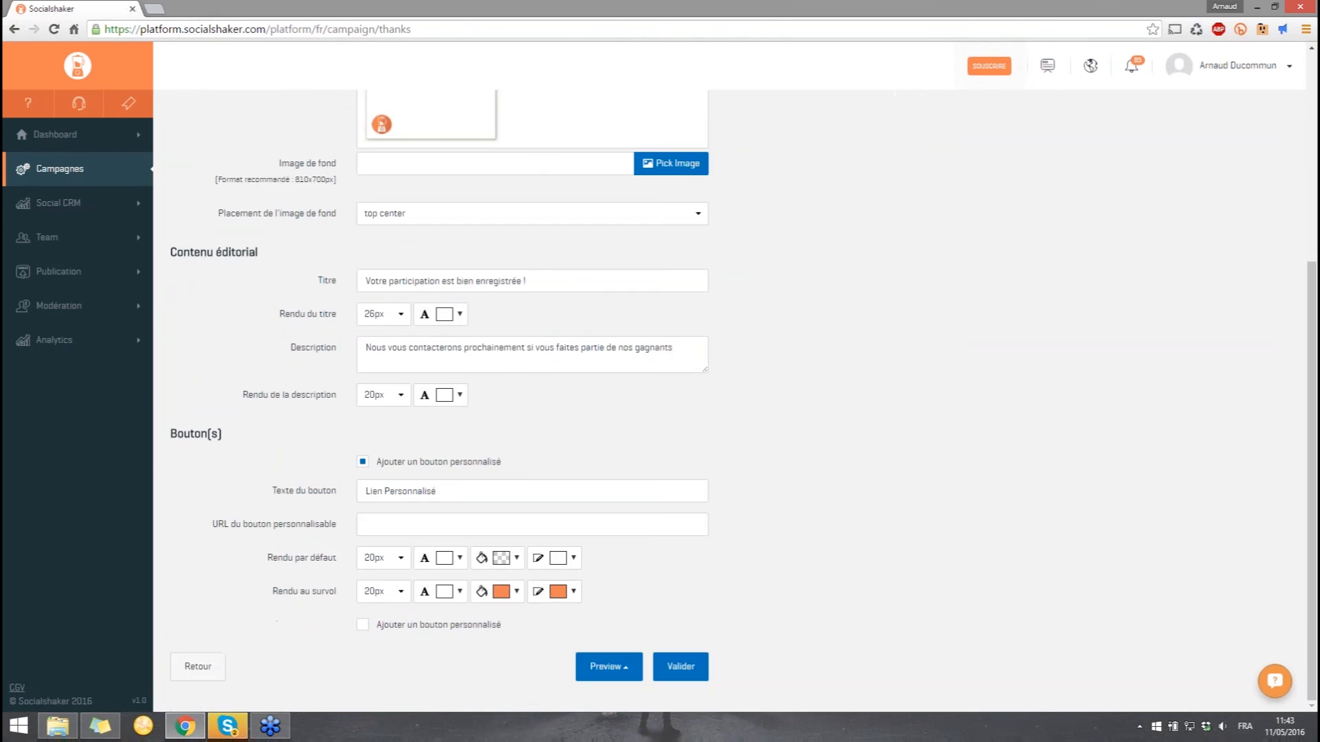
left_click(507, 558)
left_click(547, 447)
left_click_drag(548, 448, 578, 399)
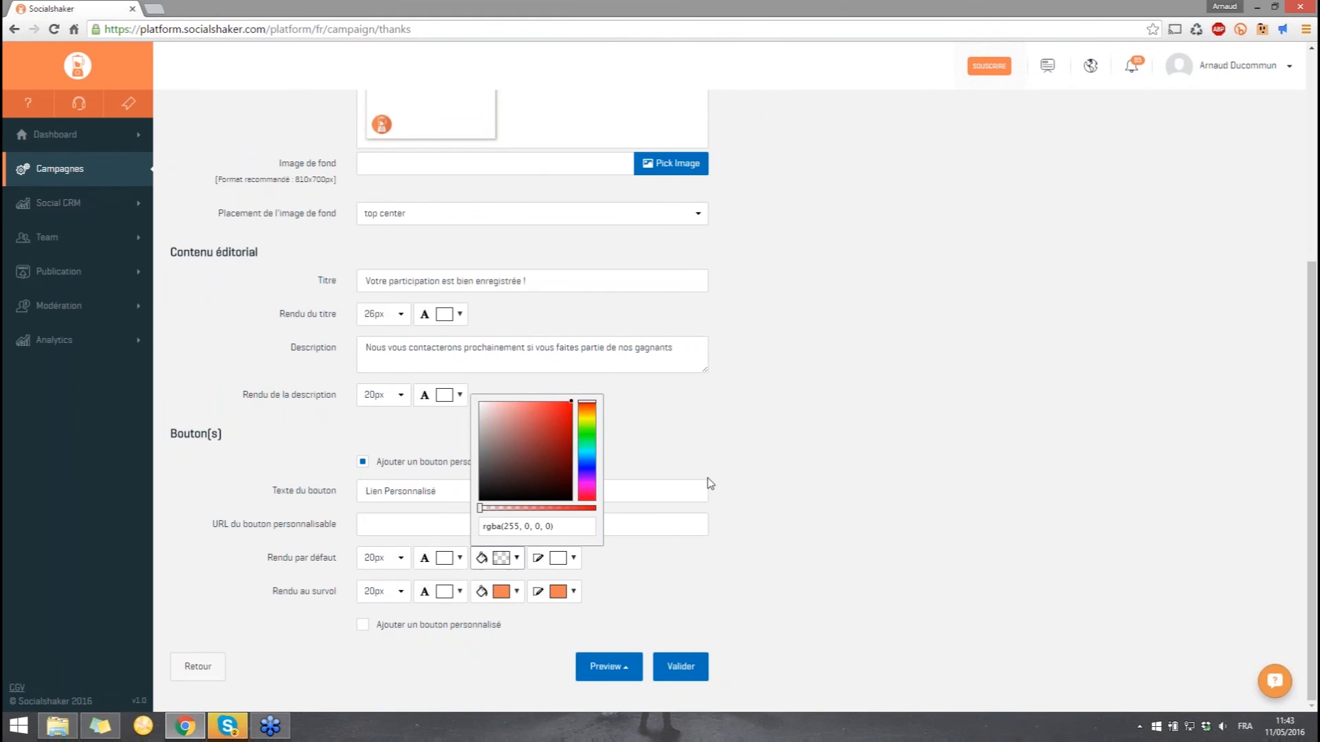
left_click(793, 527)
left_click(593, 524)
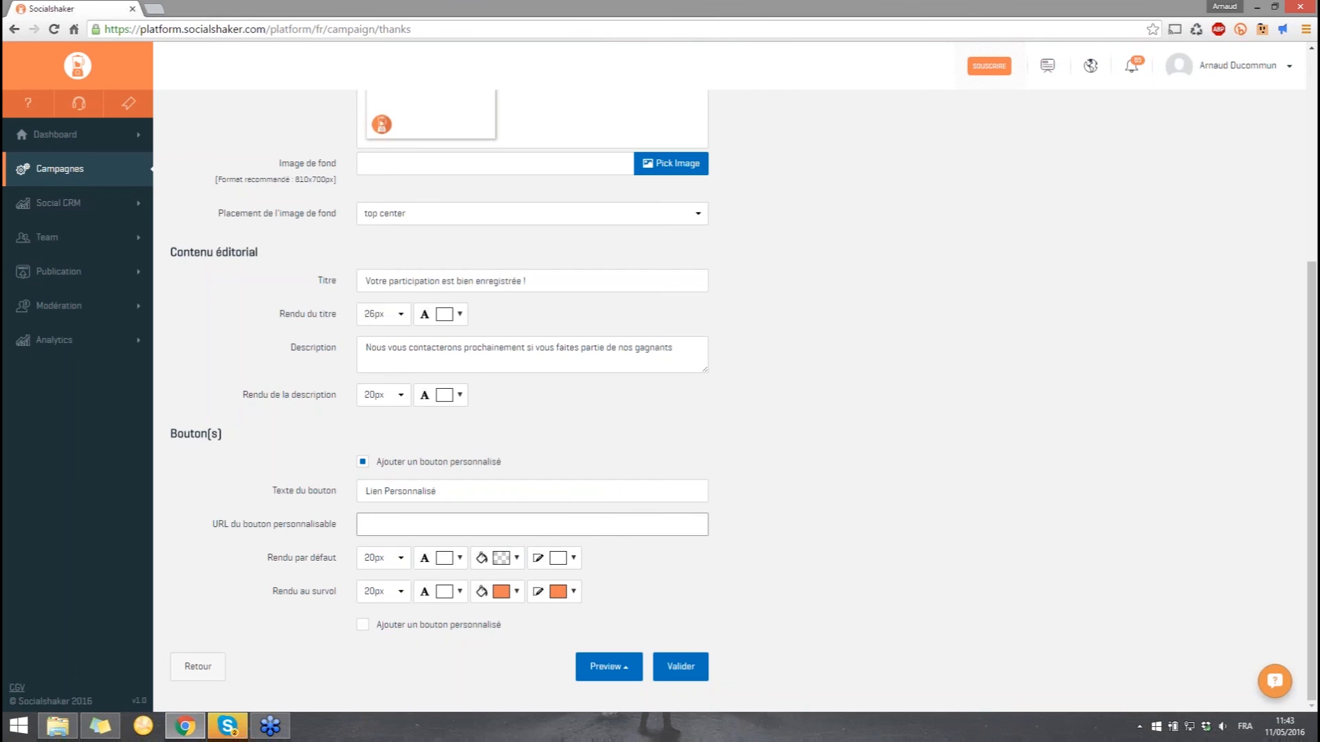
Preview the thank-you page in its web version and return to the Remerciements settings
left_click(626, 666)
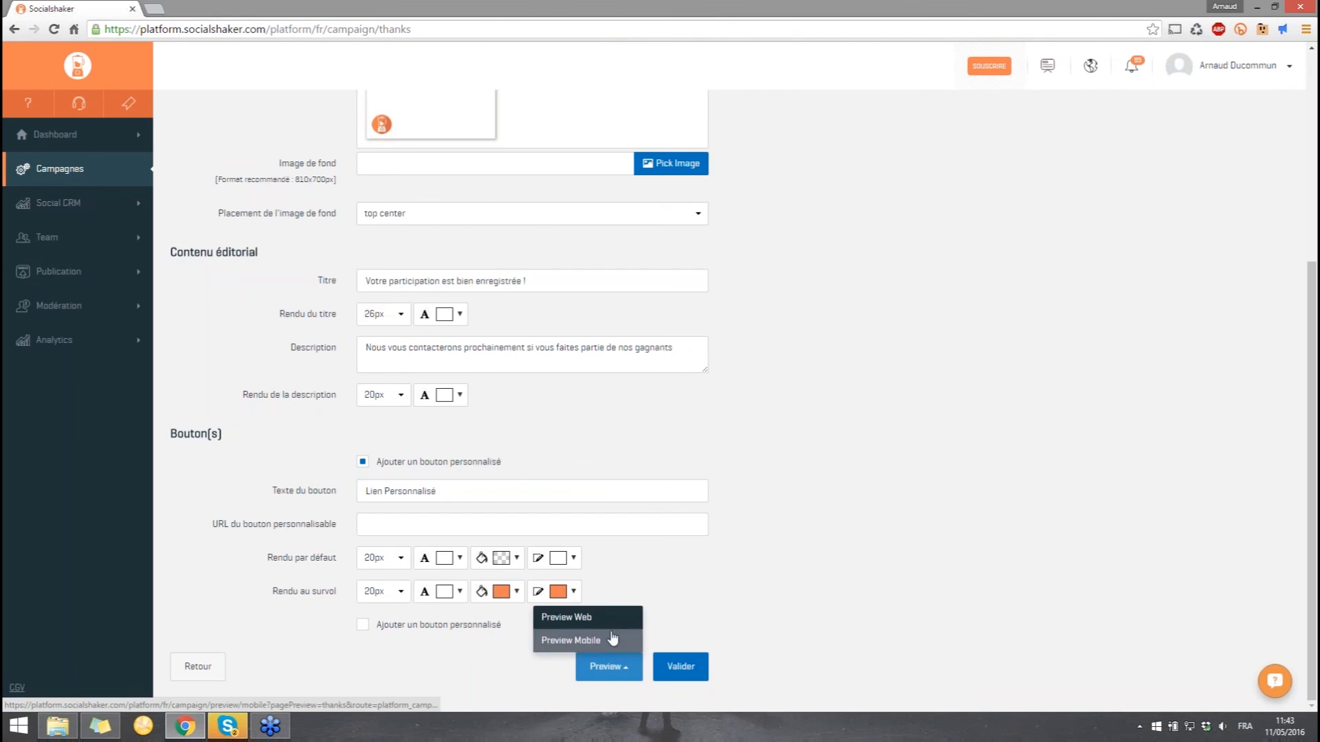
left_click(578, 617)
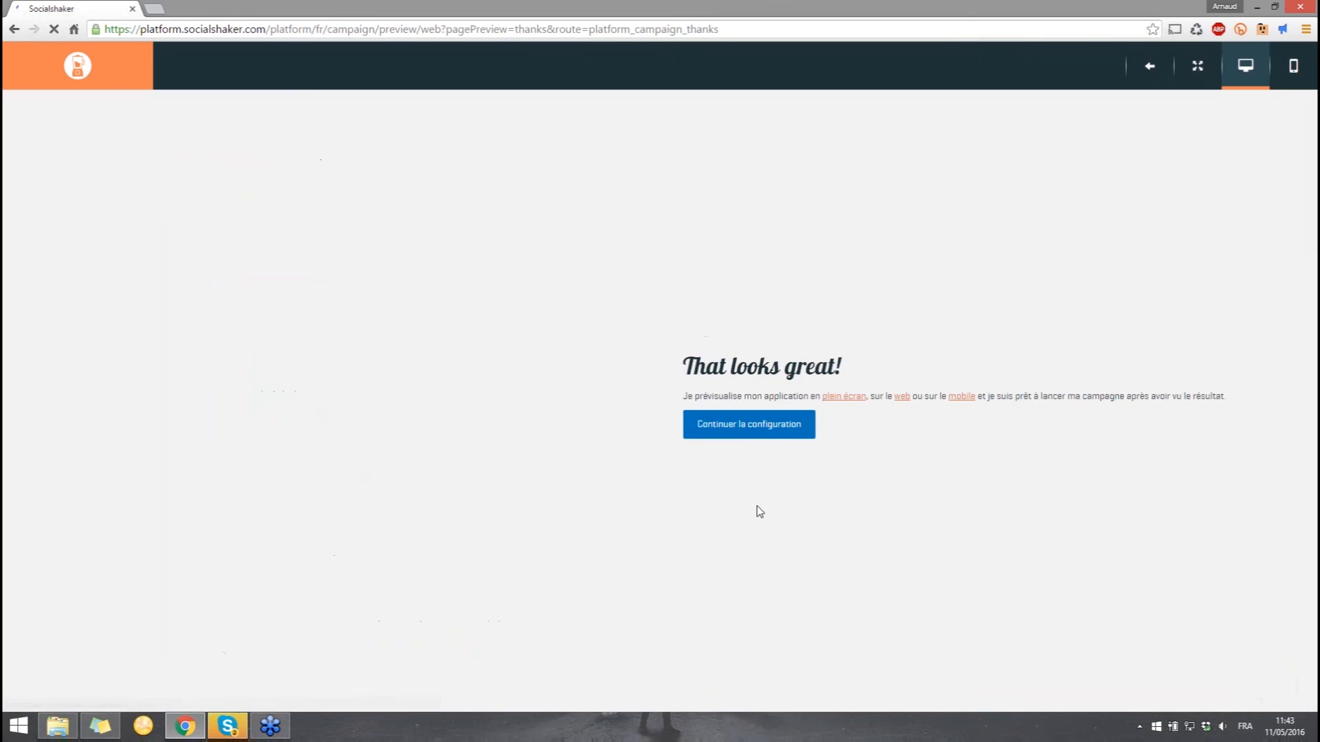
left_click(1150, 66)
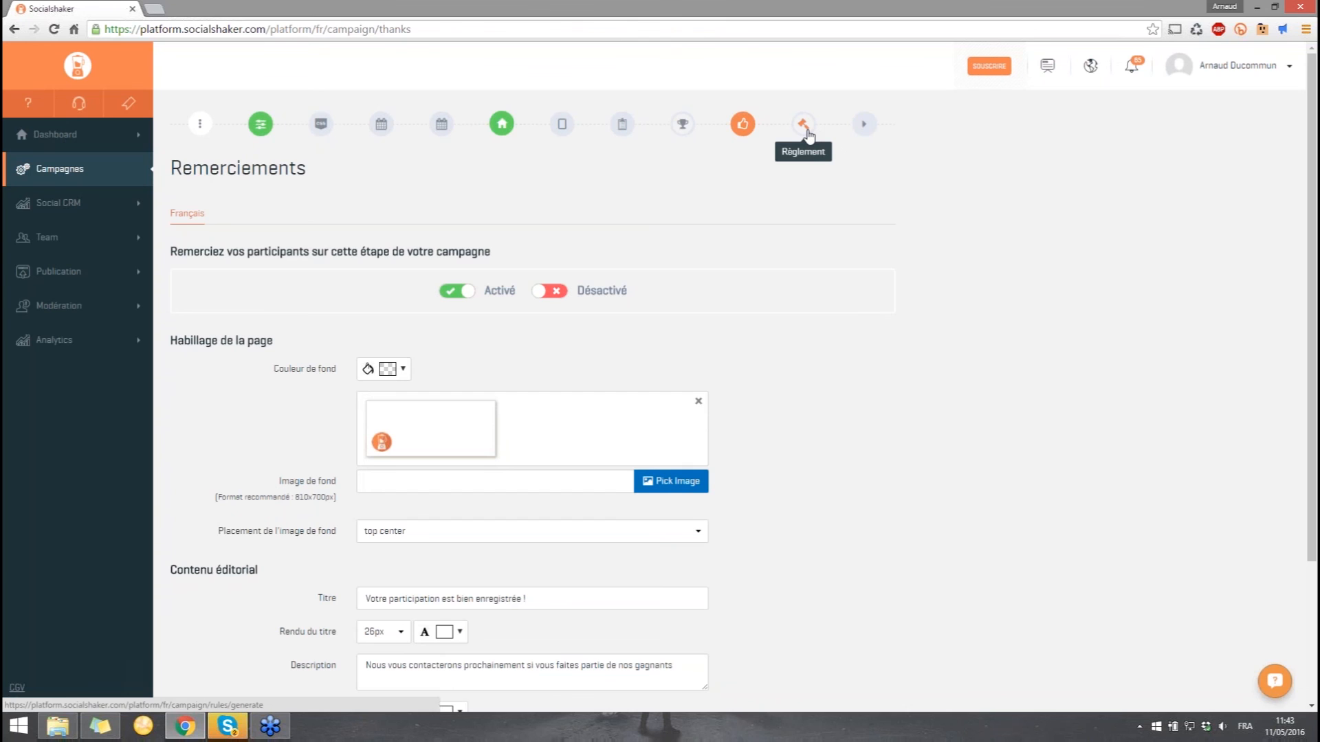
Open the Règlement settings and examine the rules generator's fields and the option to link already hosted rules
left_click(808, 136)
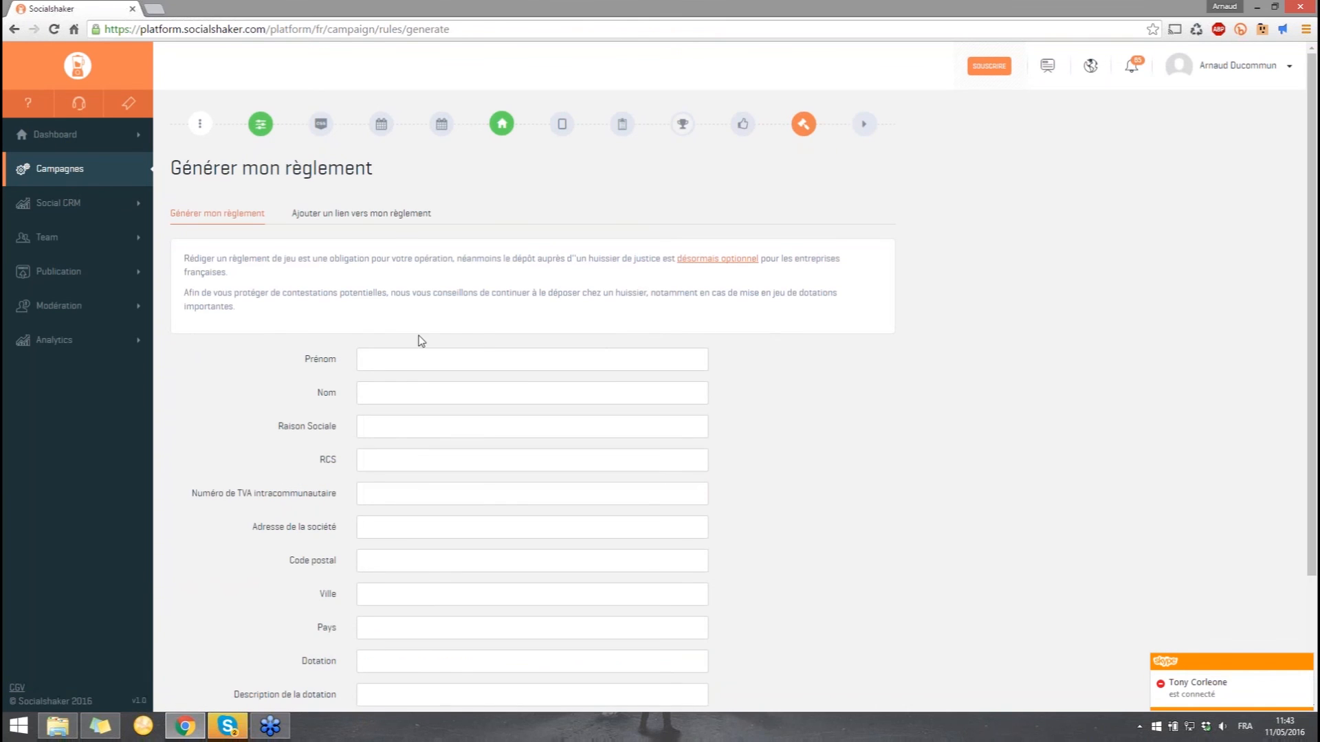
scroll(419, 374, "down", 1)
left_click(409, 295)
scroll(410, 297, "down", 2)
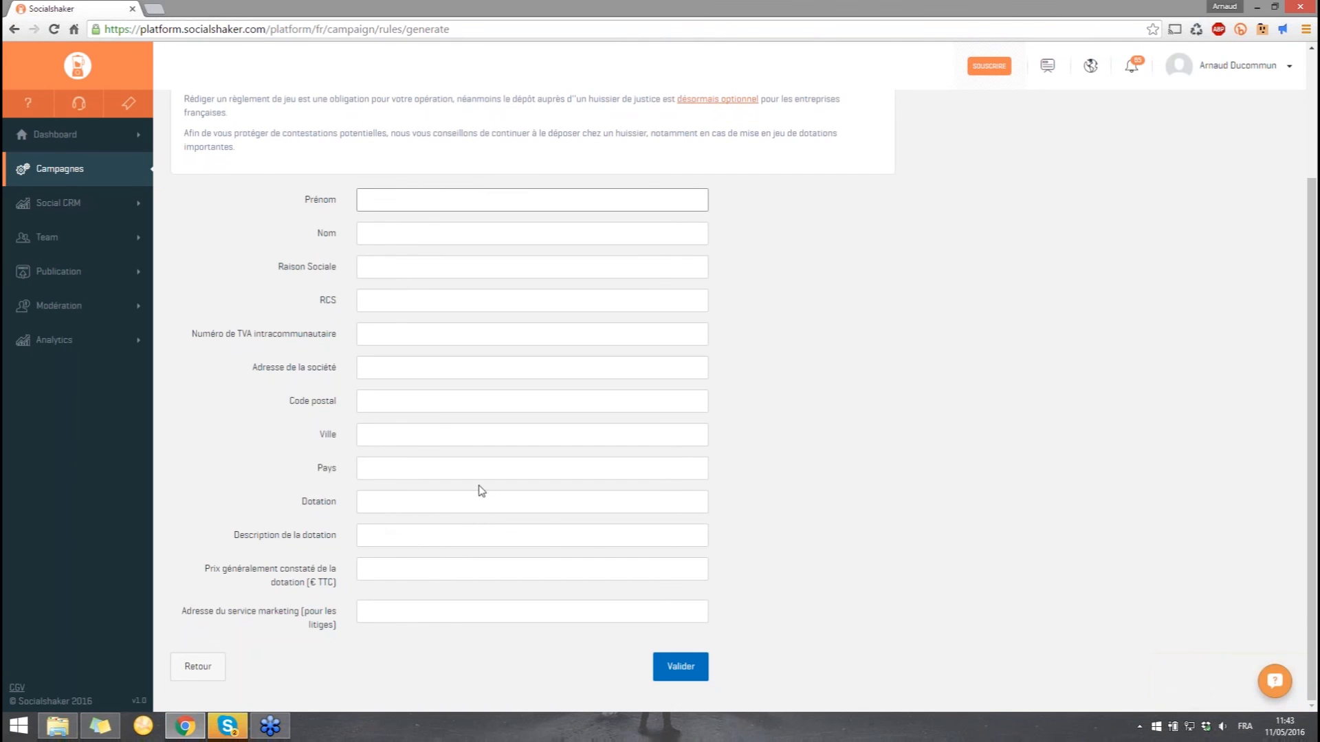
scroll(813, 461, "up", 3)
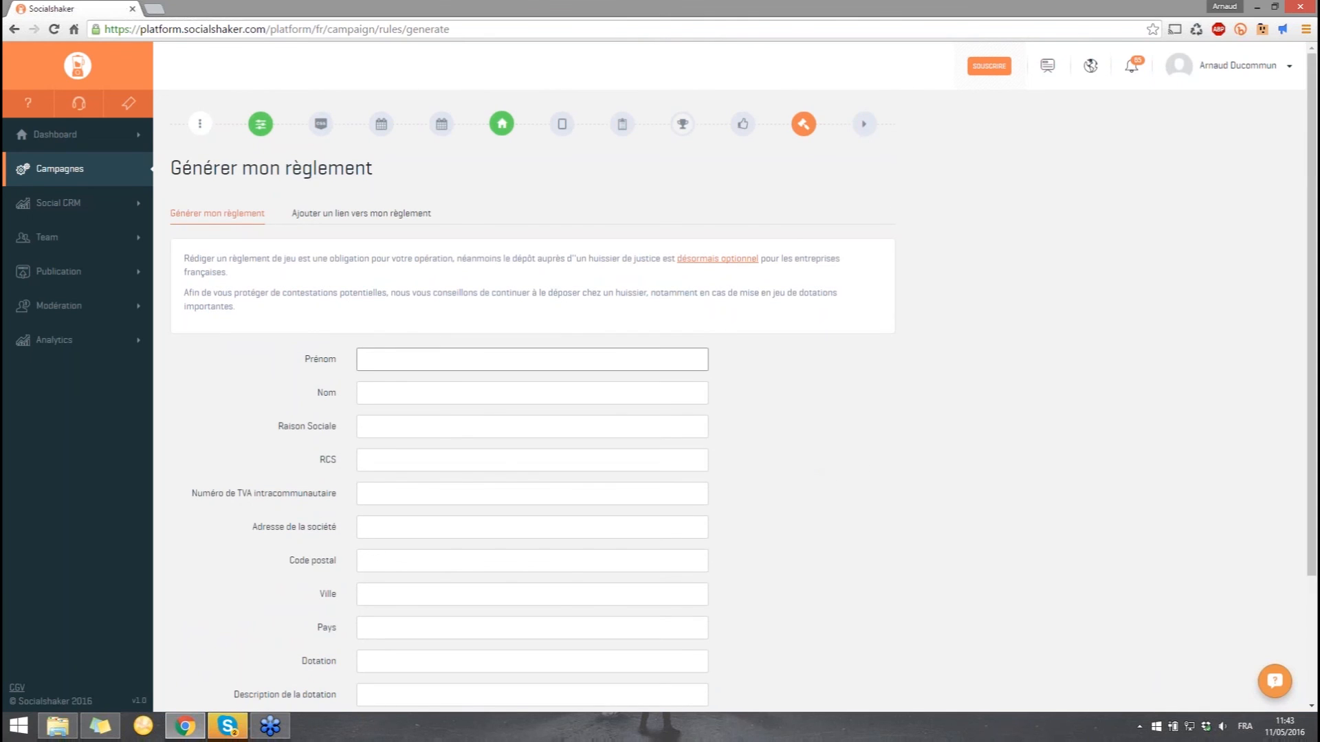
left_click(370, 225)
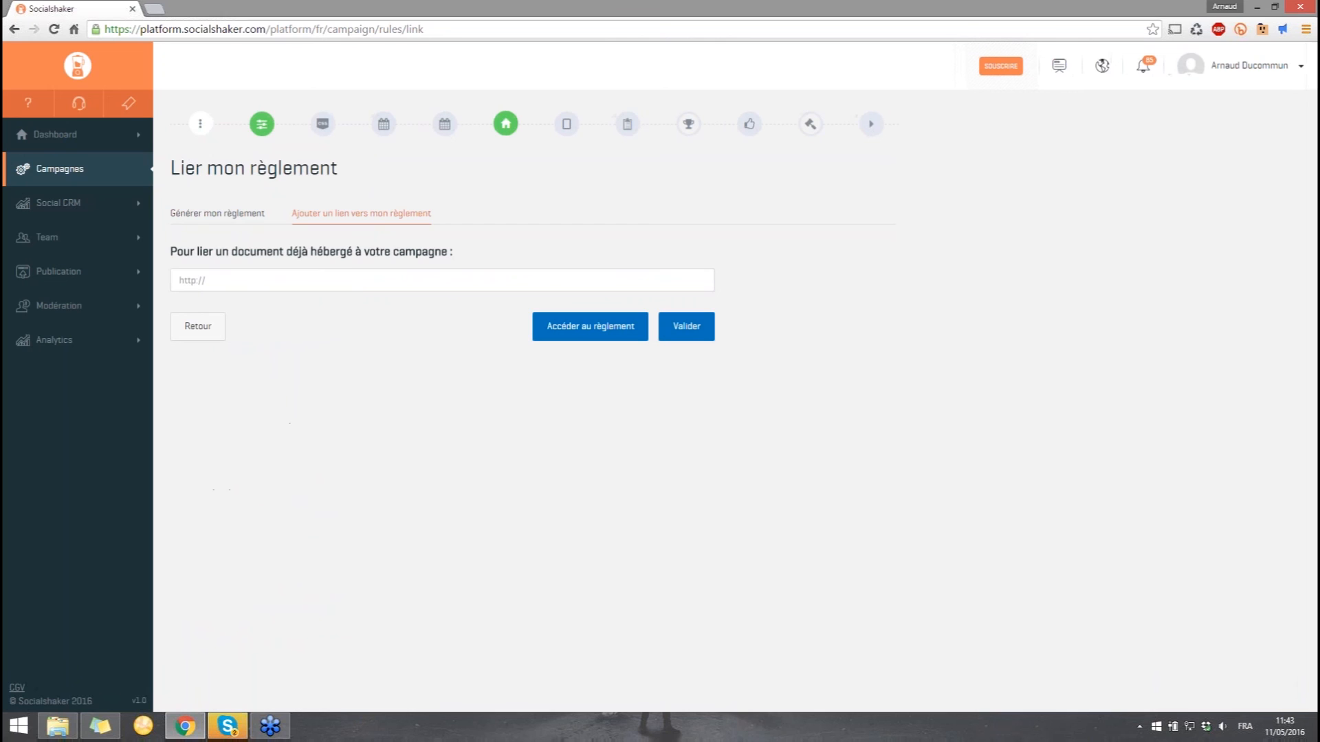
left_click(362, 288)
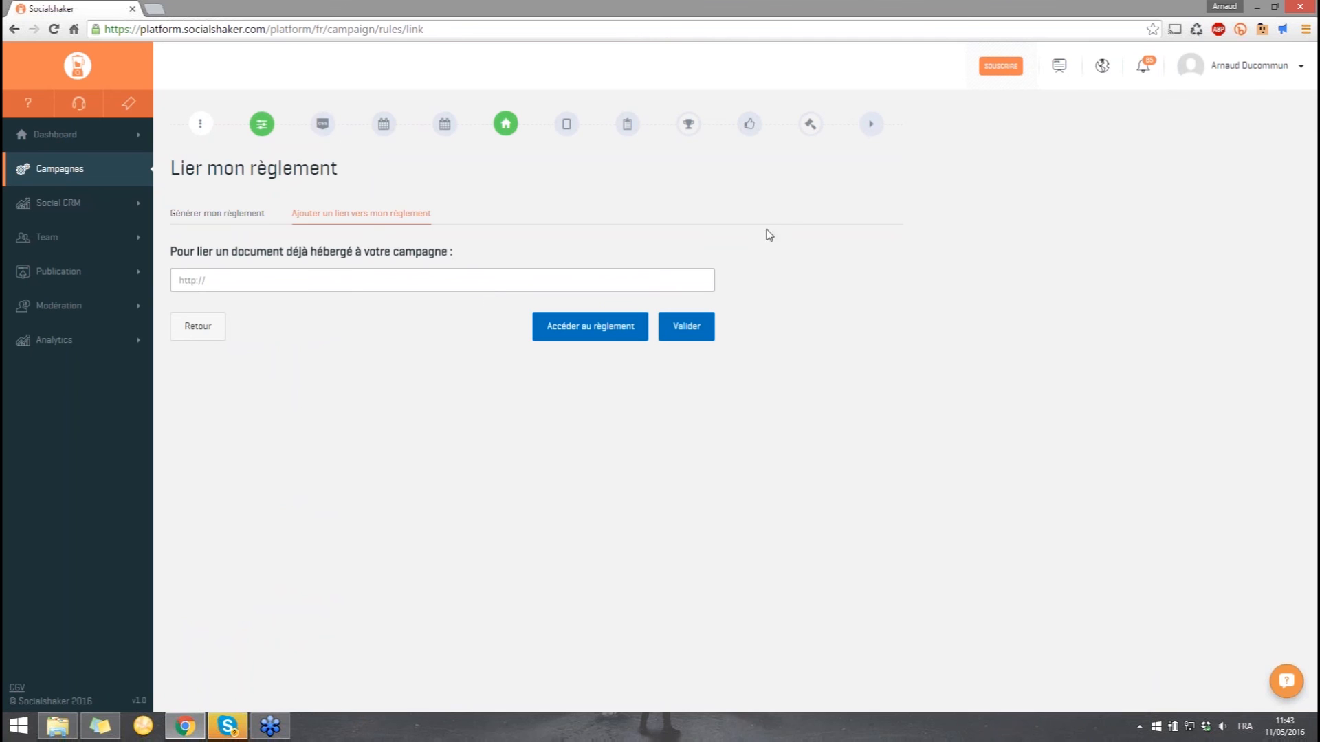
Open the Installation page and review campaign activation, the Facebook installation, the microsite URL and the iframe export code
left_click(871, 125)
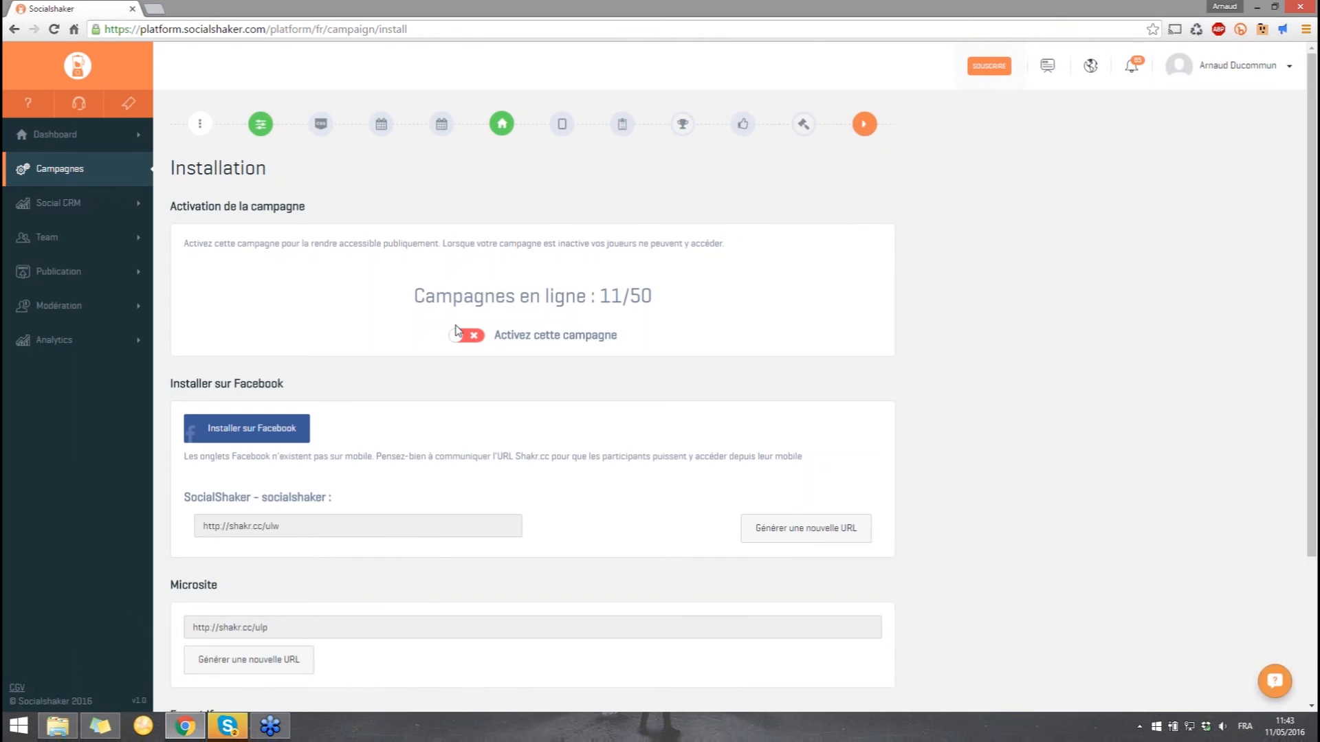
scroll(334, 419, "down", 2)
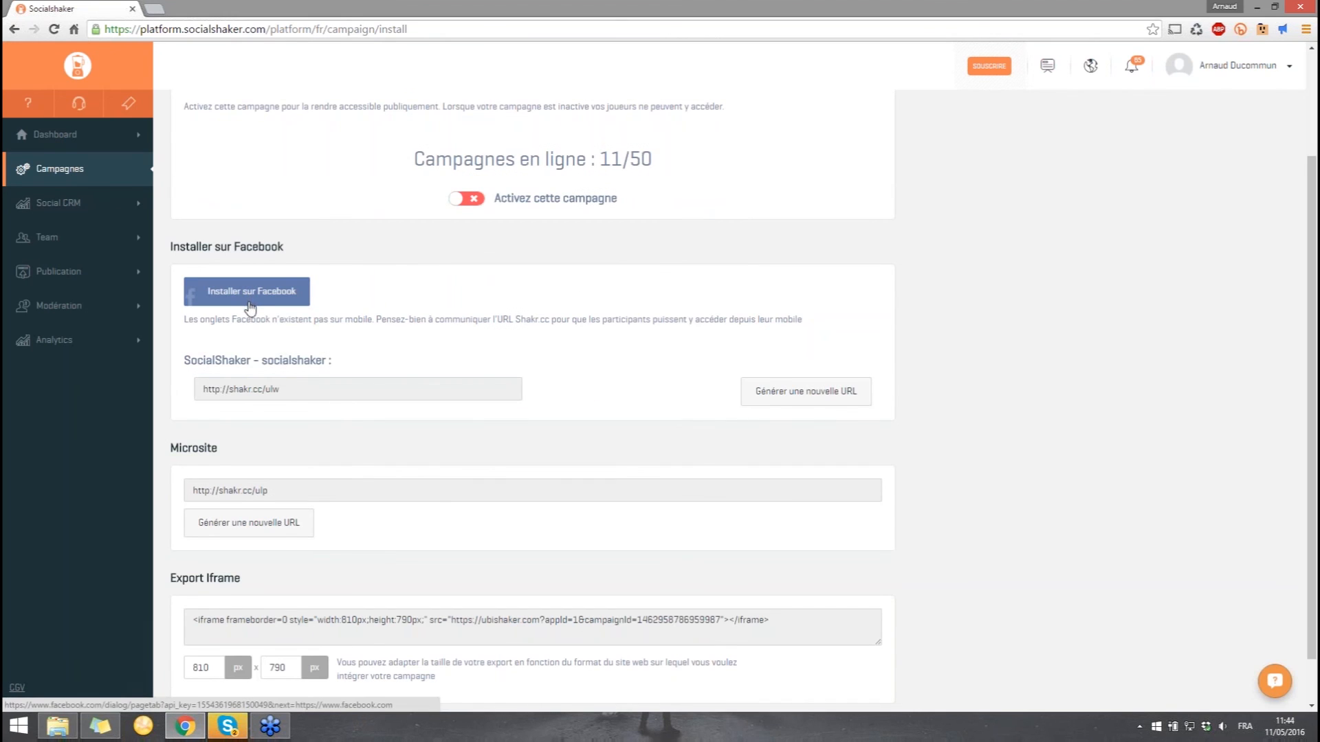
left_click_drag(297, 390, 198, 392)
scroll(272, 415, "down", 1)
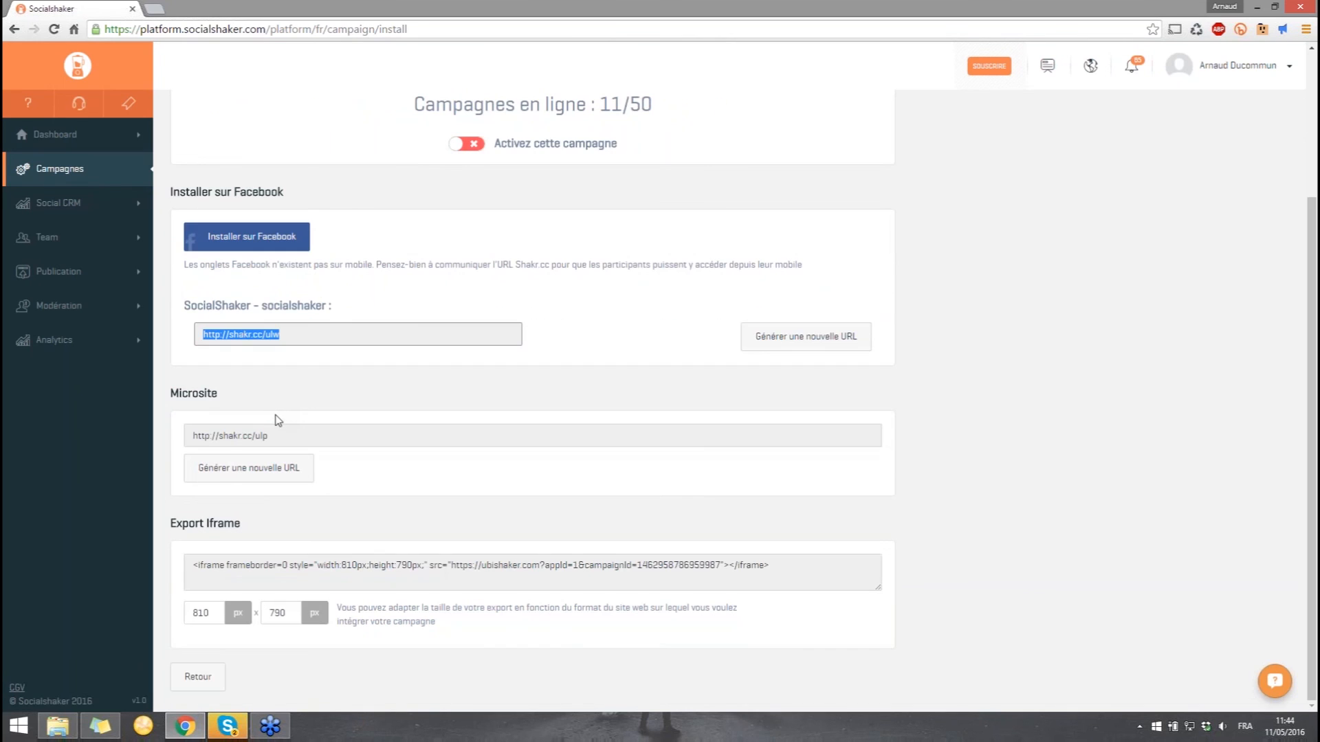
left_click_drag(291, 436, 196, 434)
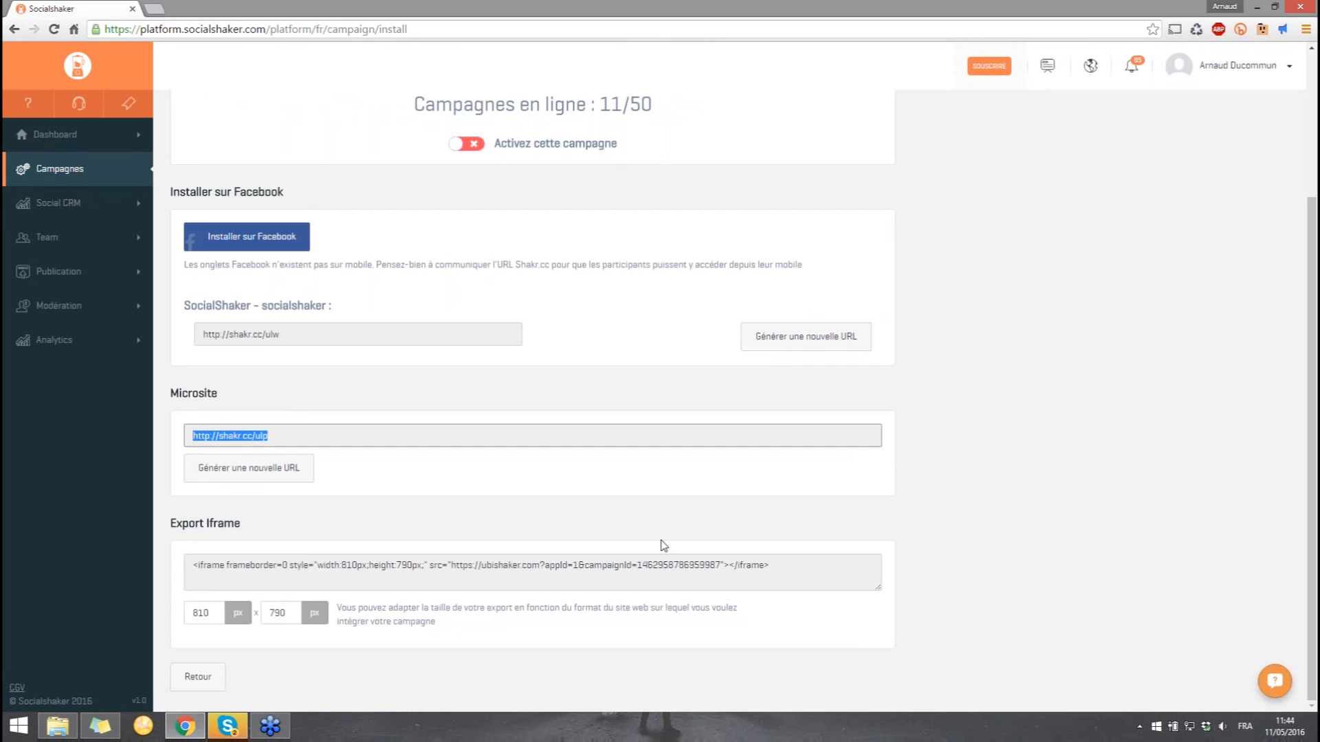
left_click_drag(790, 571, 186, 519)
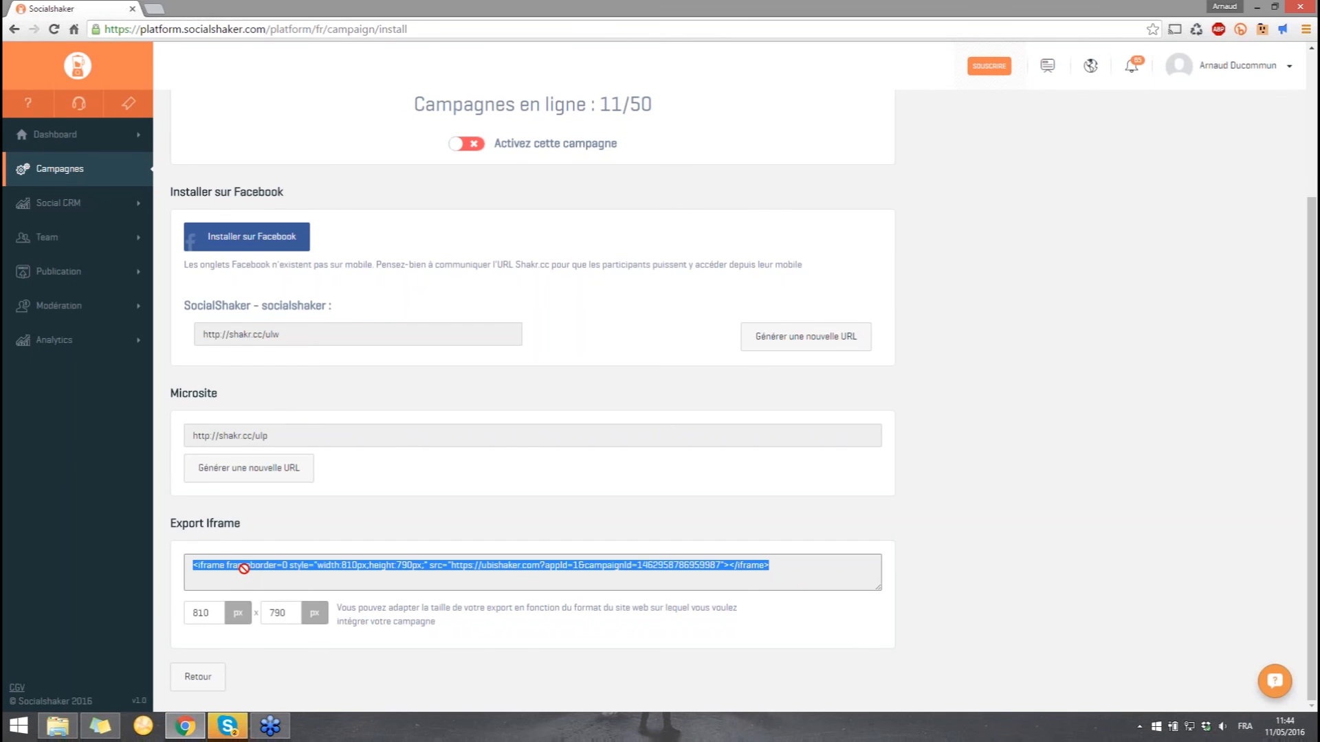
left_click(344, 572)
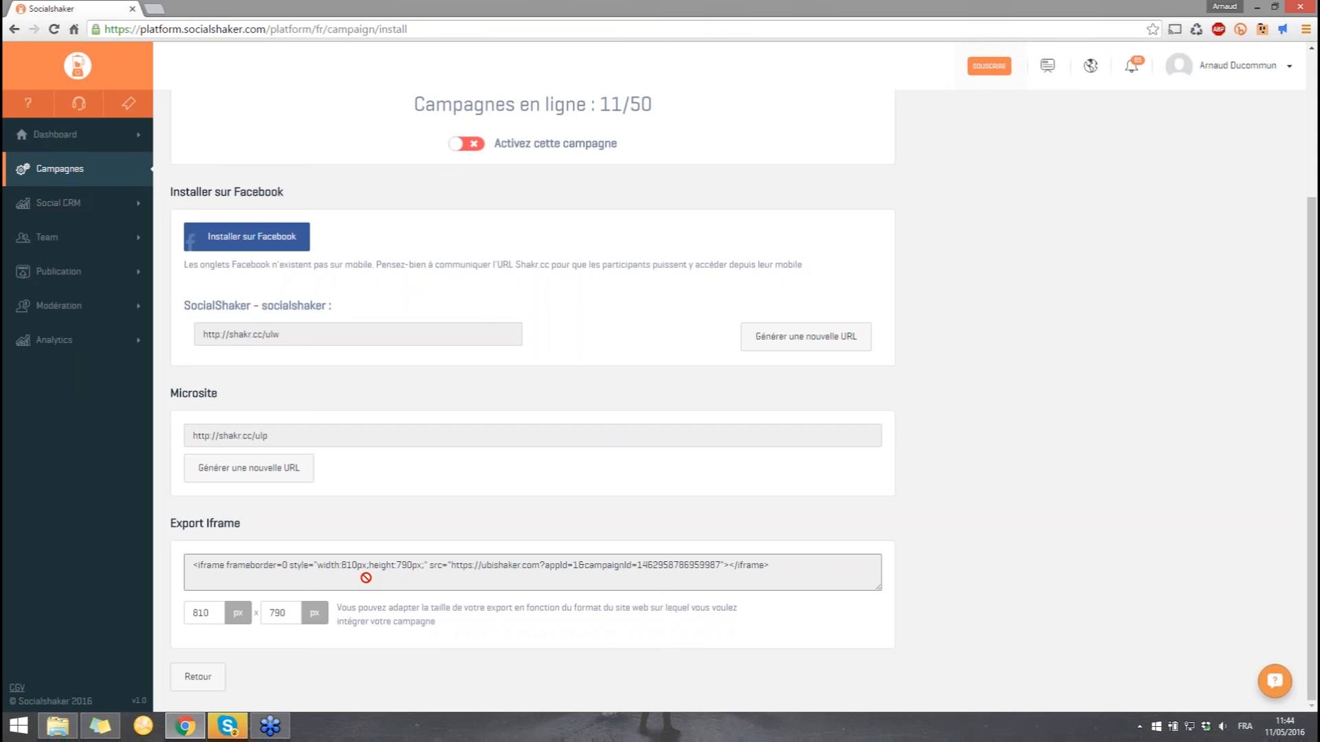
scroll(375, 550, "up", 3)
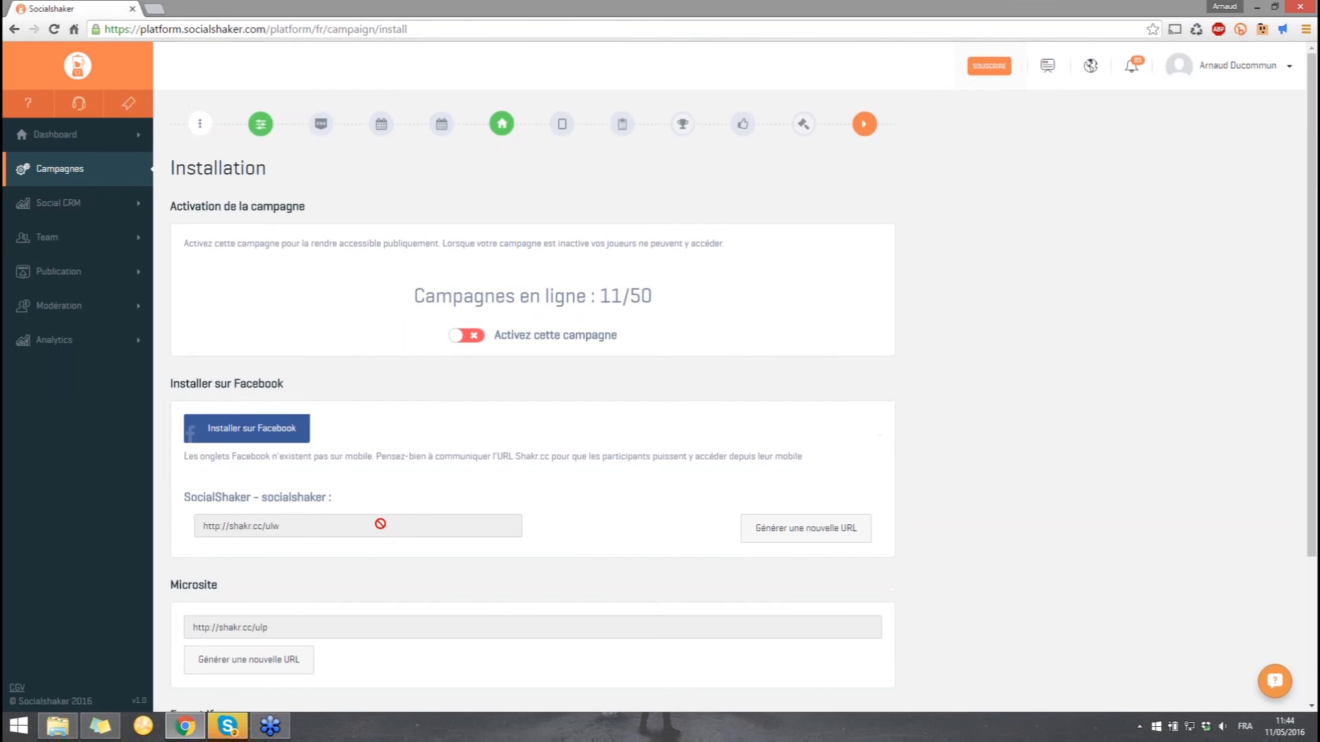
From the campaign list, open the monitoring of the Pronostics euro 2016 campaign and examine its data export options
left_click(83, 182)
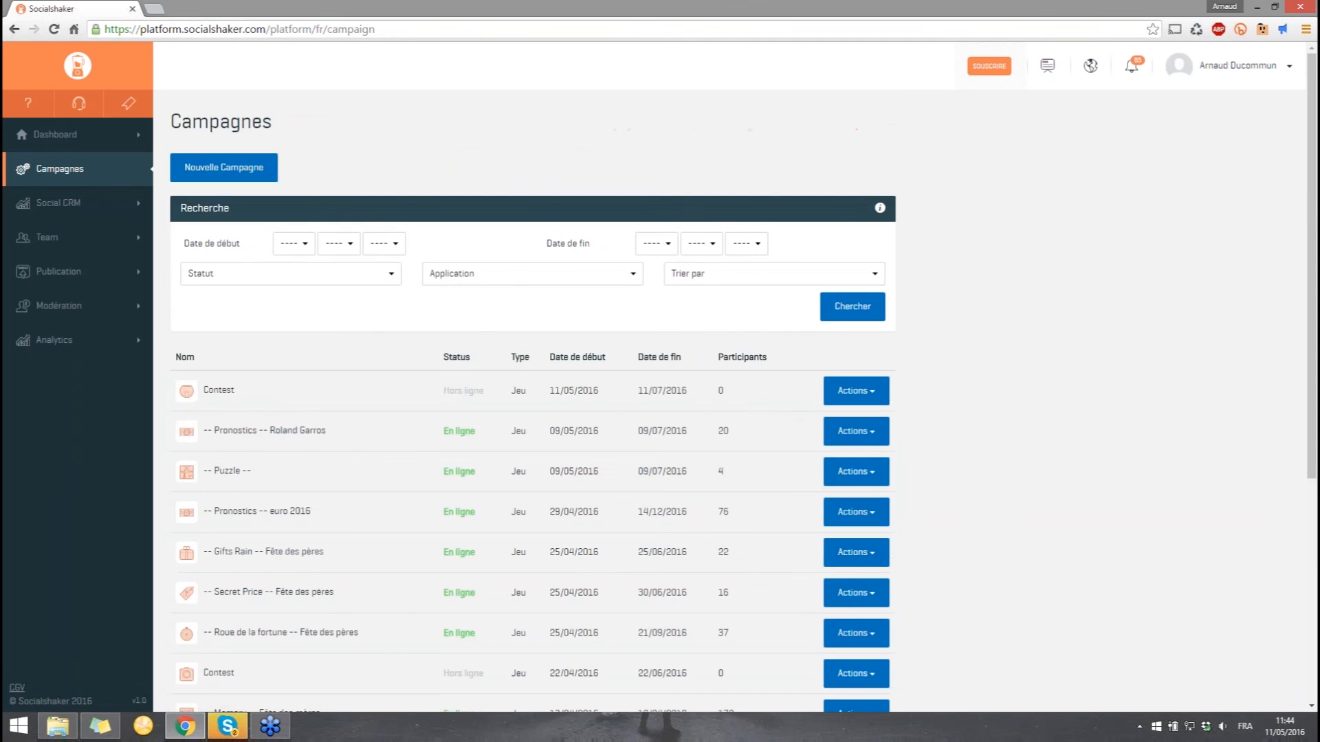
scroll(864, 374, "down", 2)
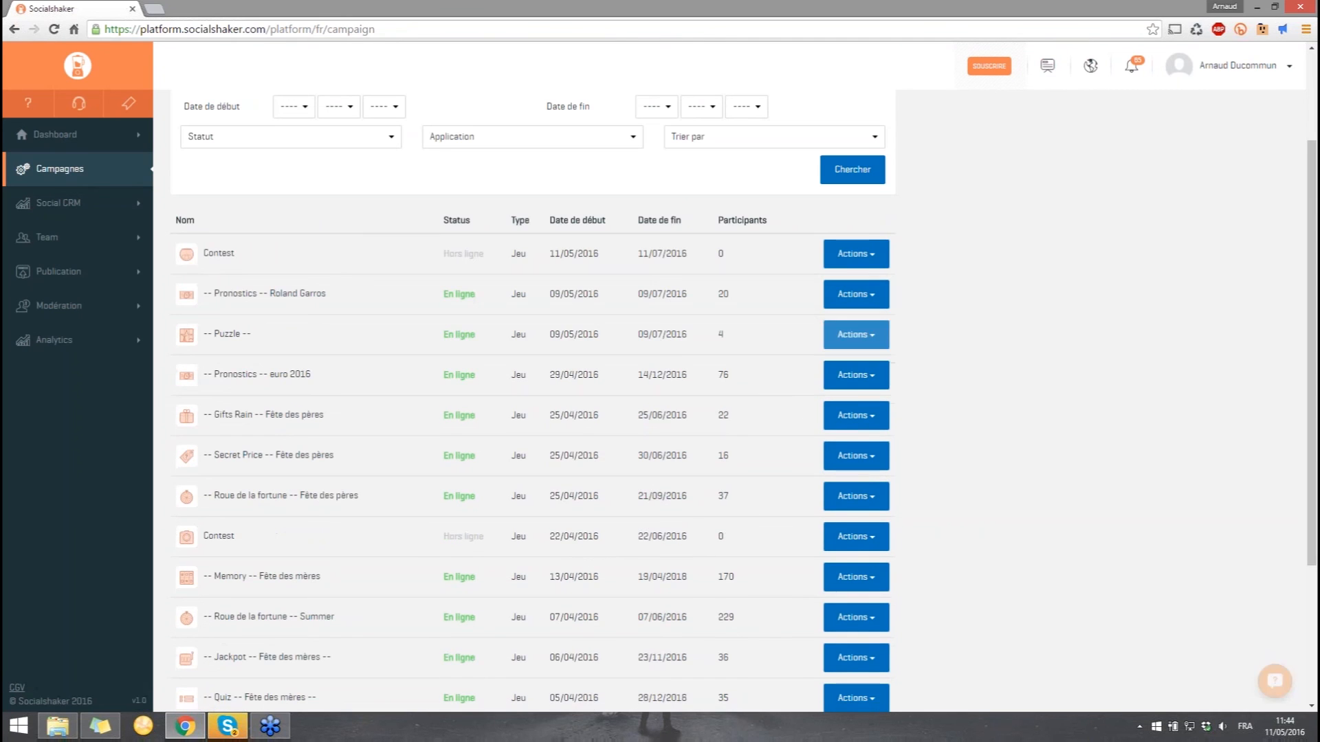
left_click(864, 385)
left_click(841, 426)
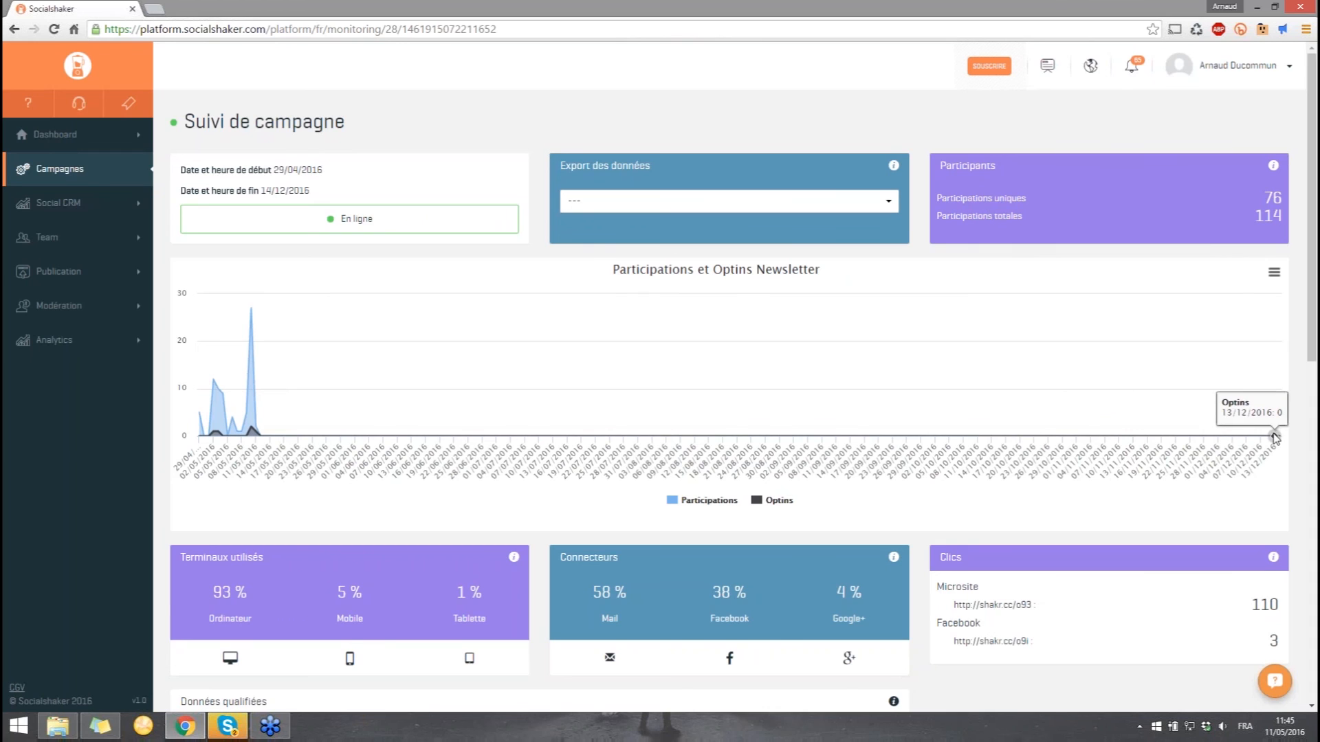
left_click(823, 206)
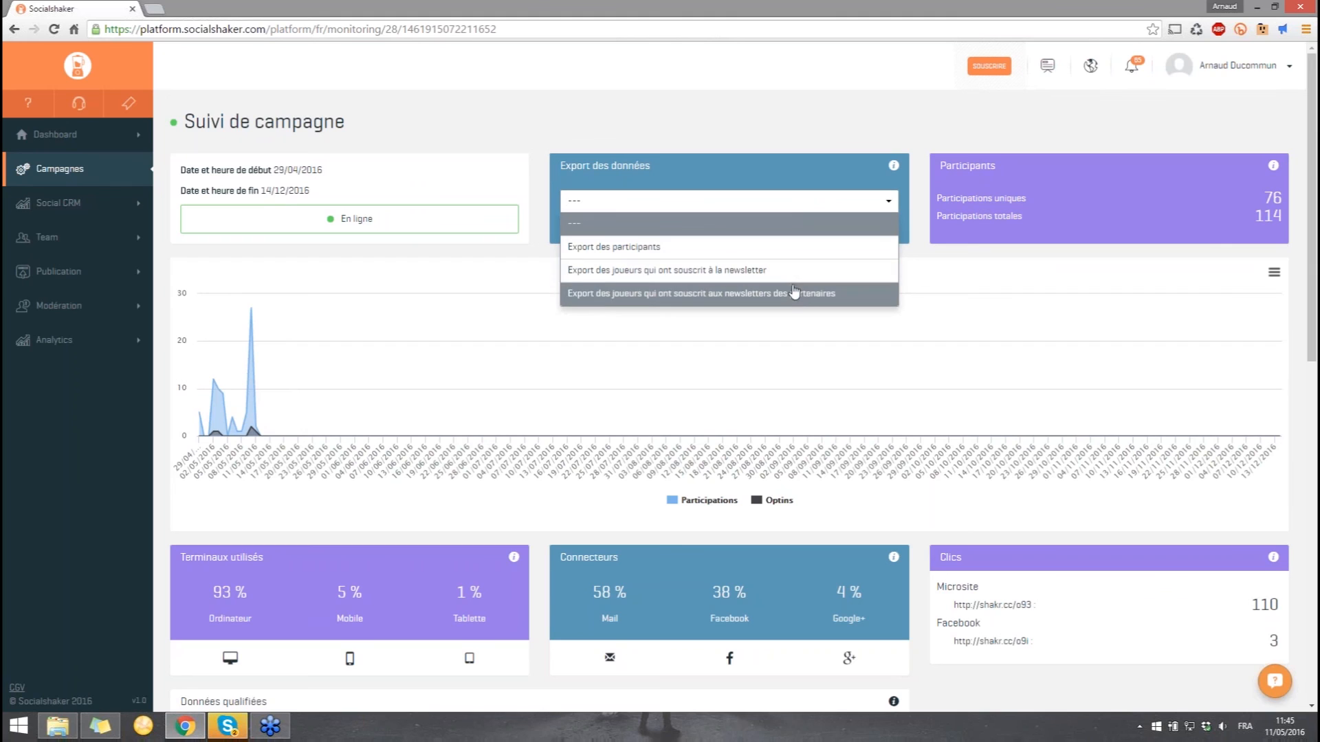
left_click(1046, 200)
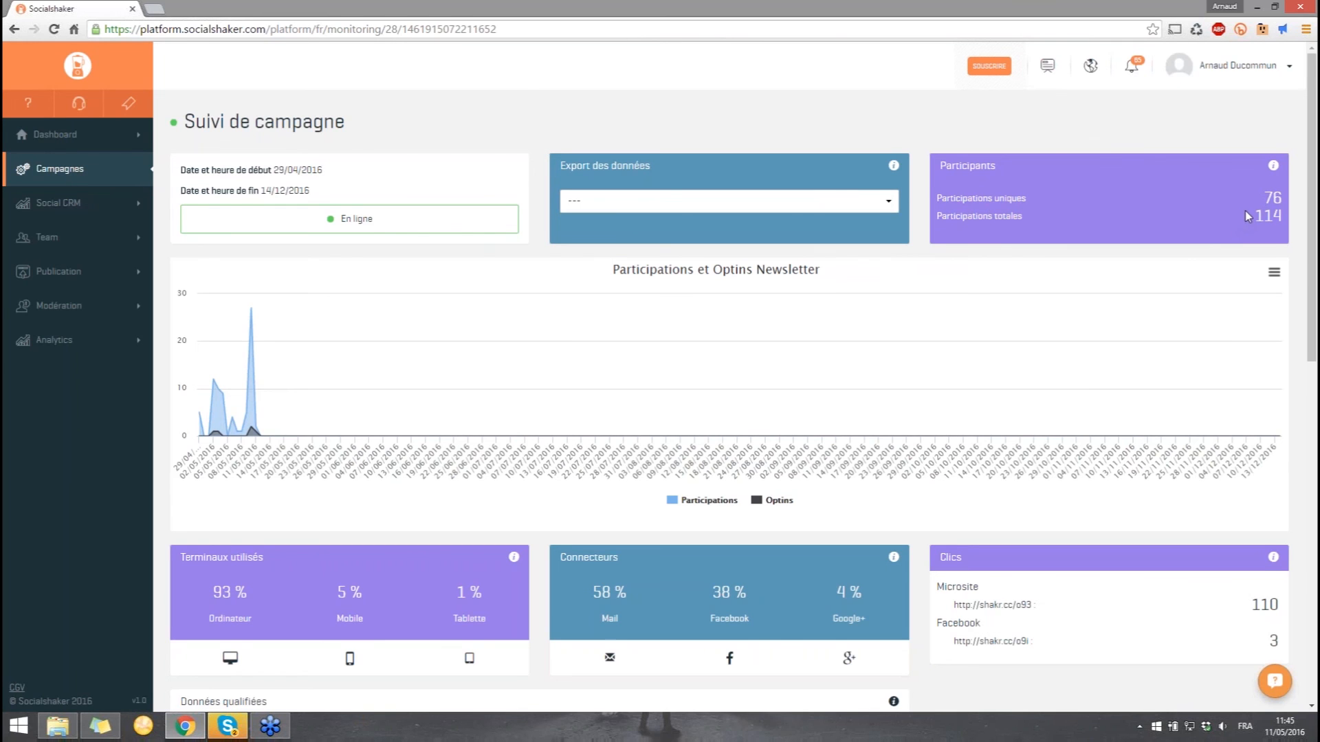
Examine the campaign's microsite and Facebook clicks and the breakdown of devices used by participants
scroll(1244, 221, "down", 2)
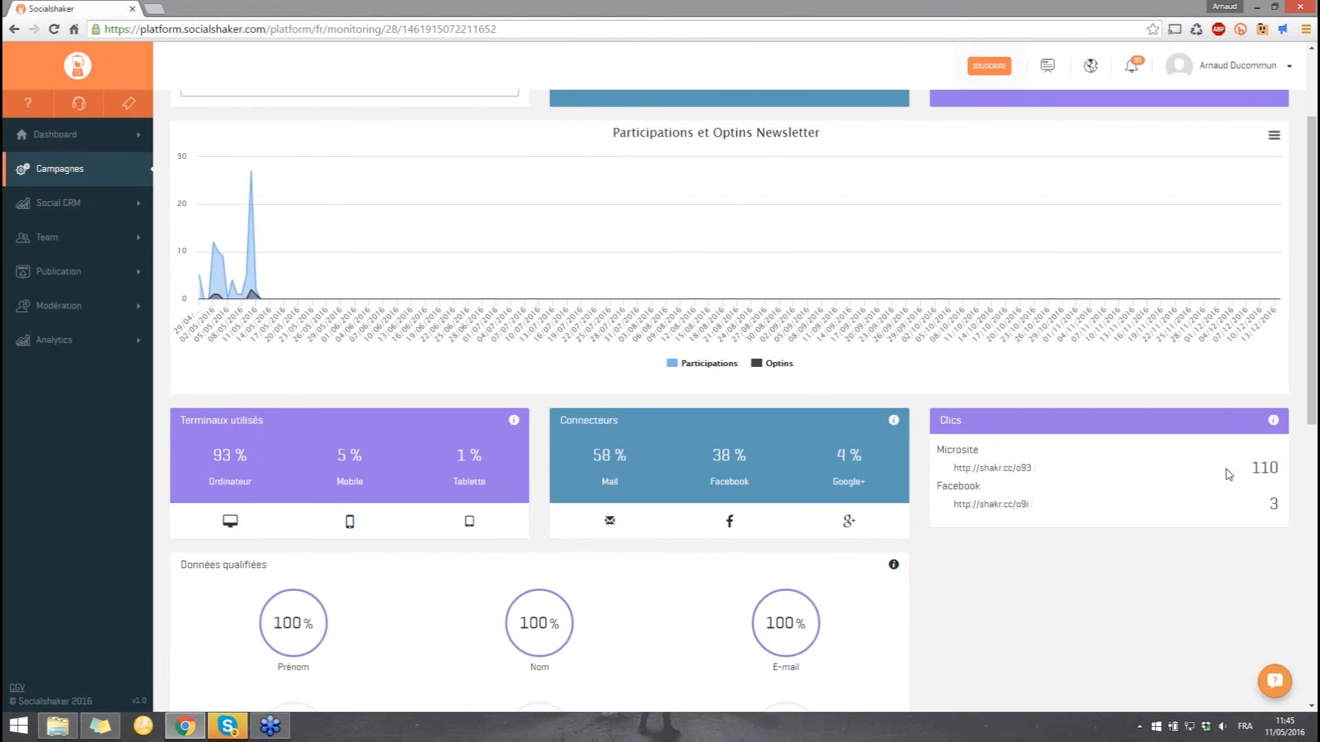
left_click_drag(1229, 474, 1291, 469)
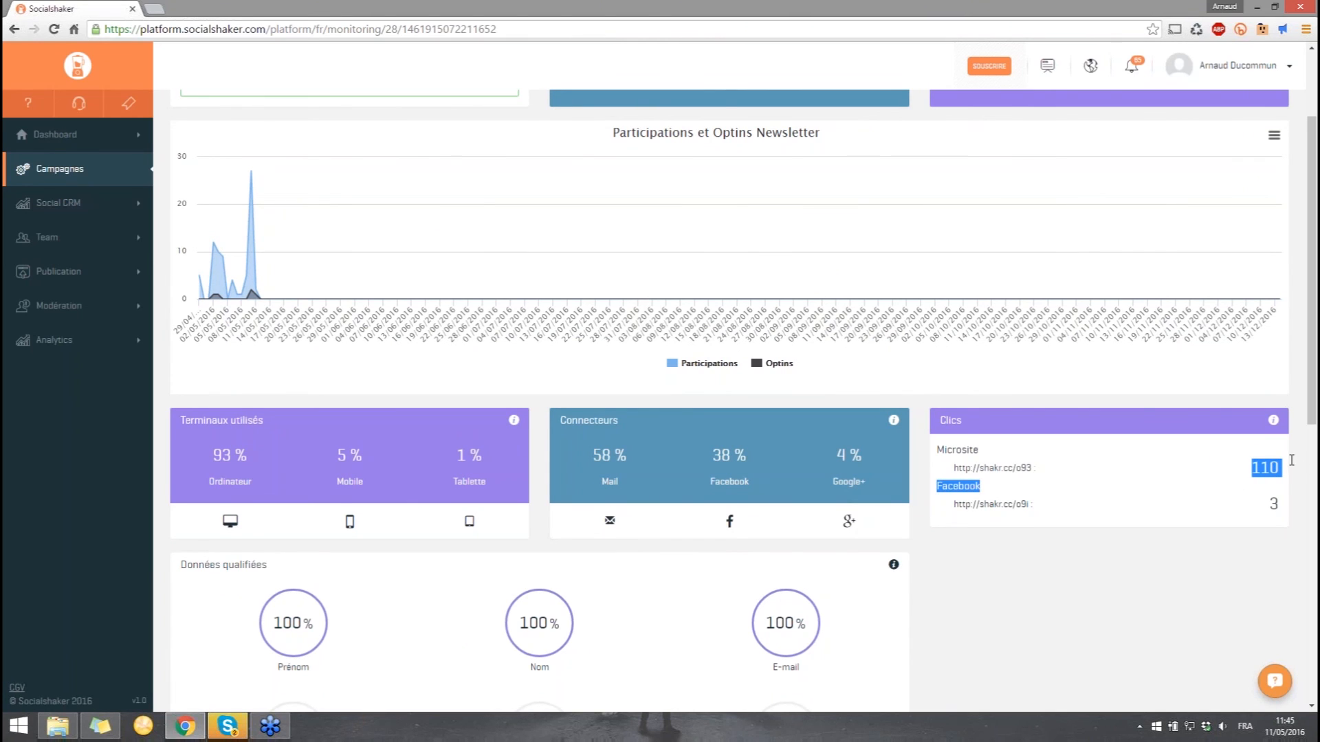
left_click_drag(1237, 510, 1279, 504)
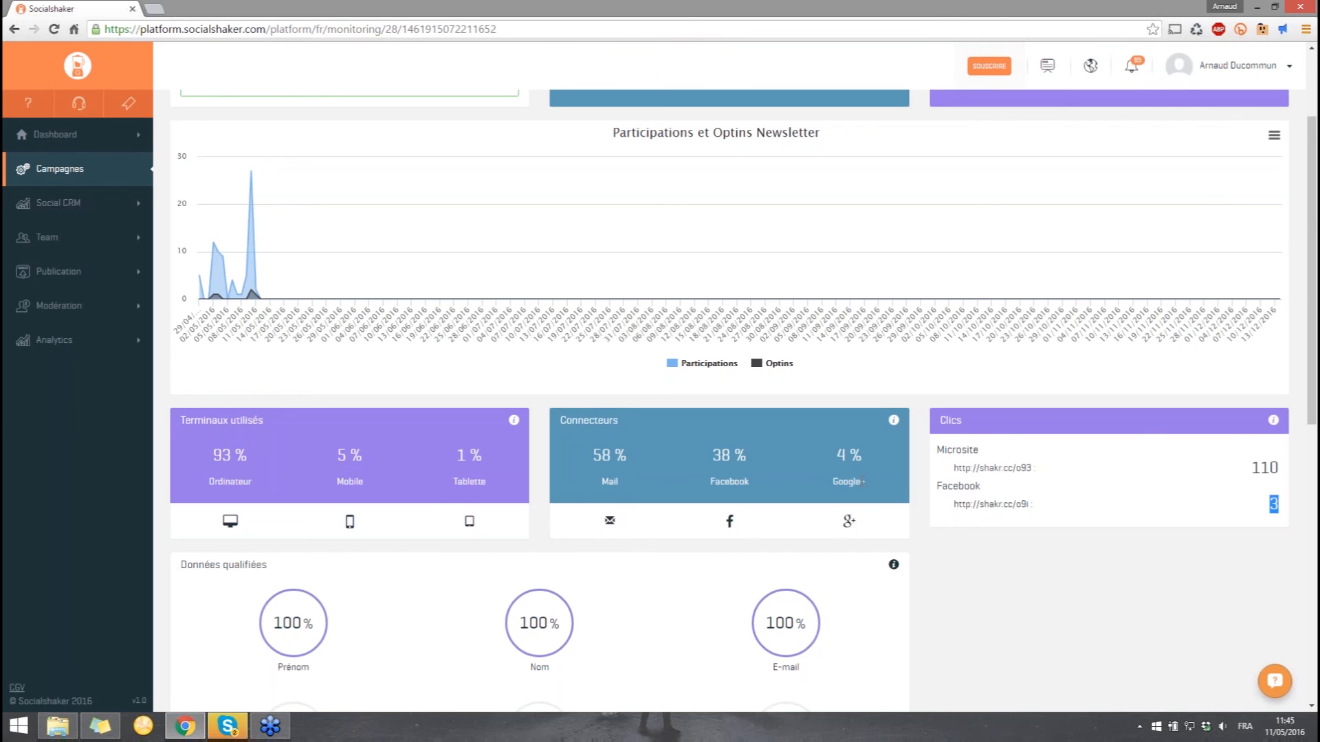
left_click_drag(533, 498, 201, 458)
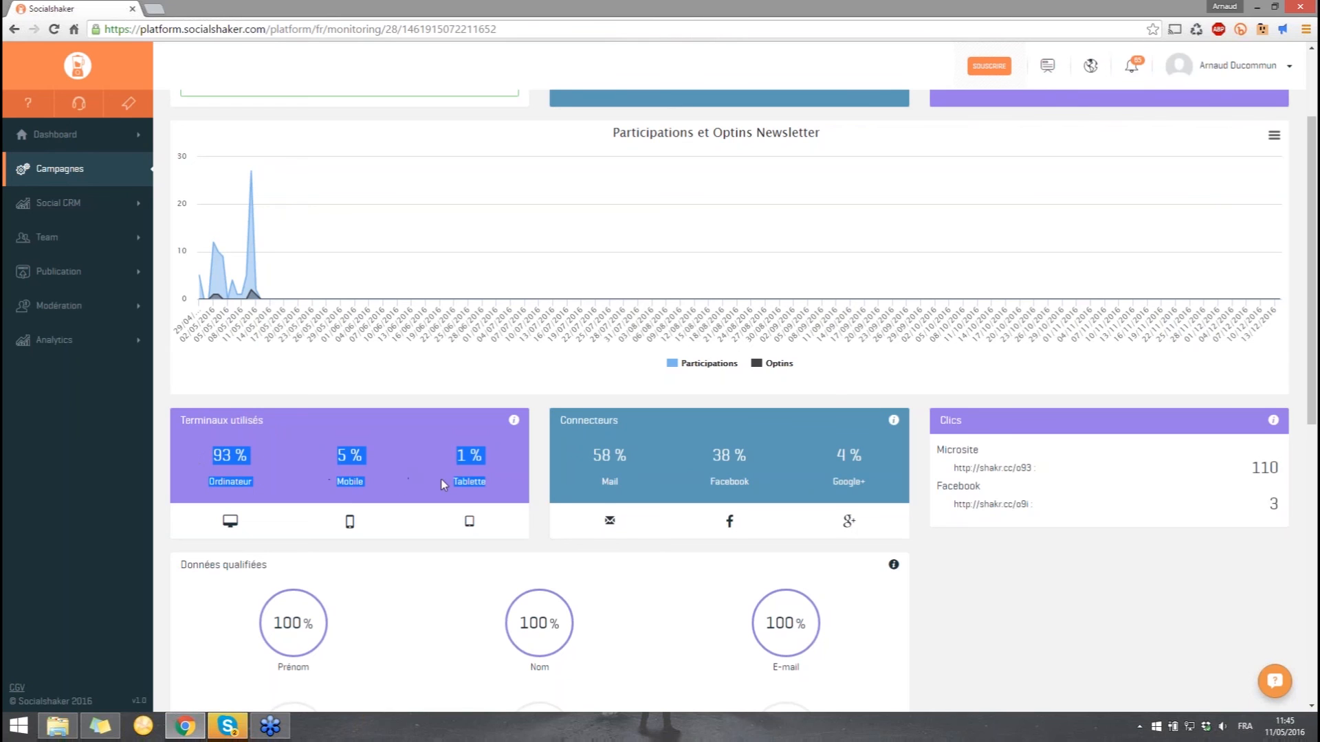
left_click(534, 492)
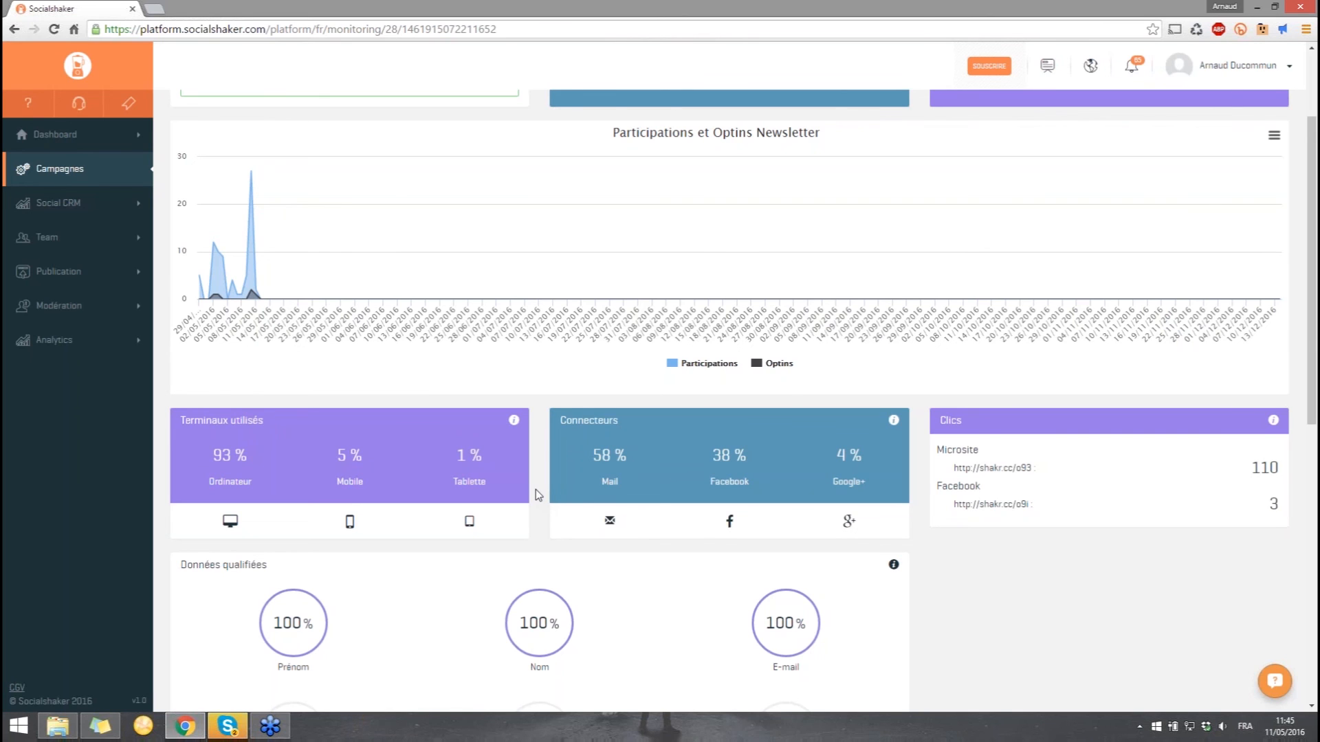
scroll(612, 368, "up", 2)
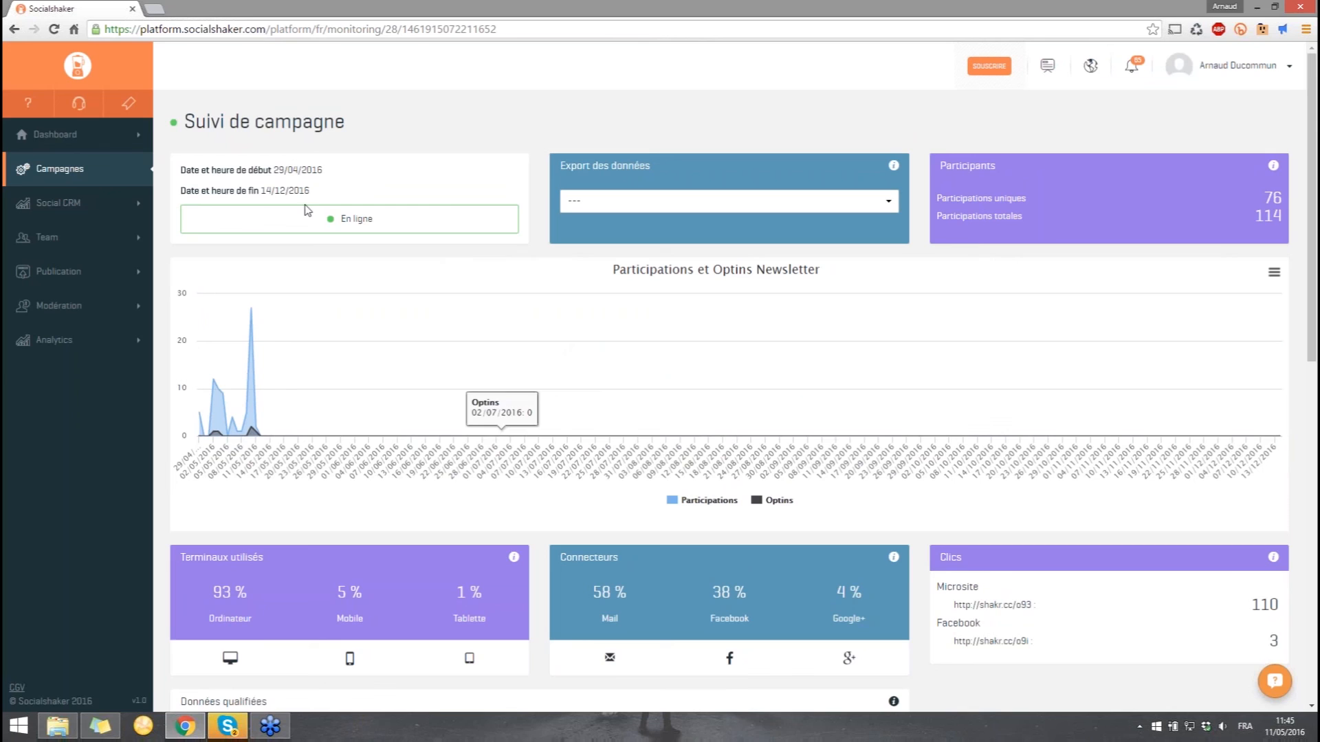
Return to the Dashboard and open the support chat at a new message
left_click(124, 136)
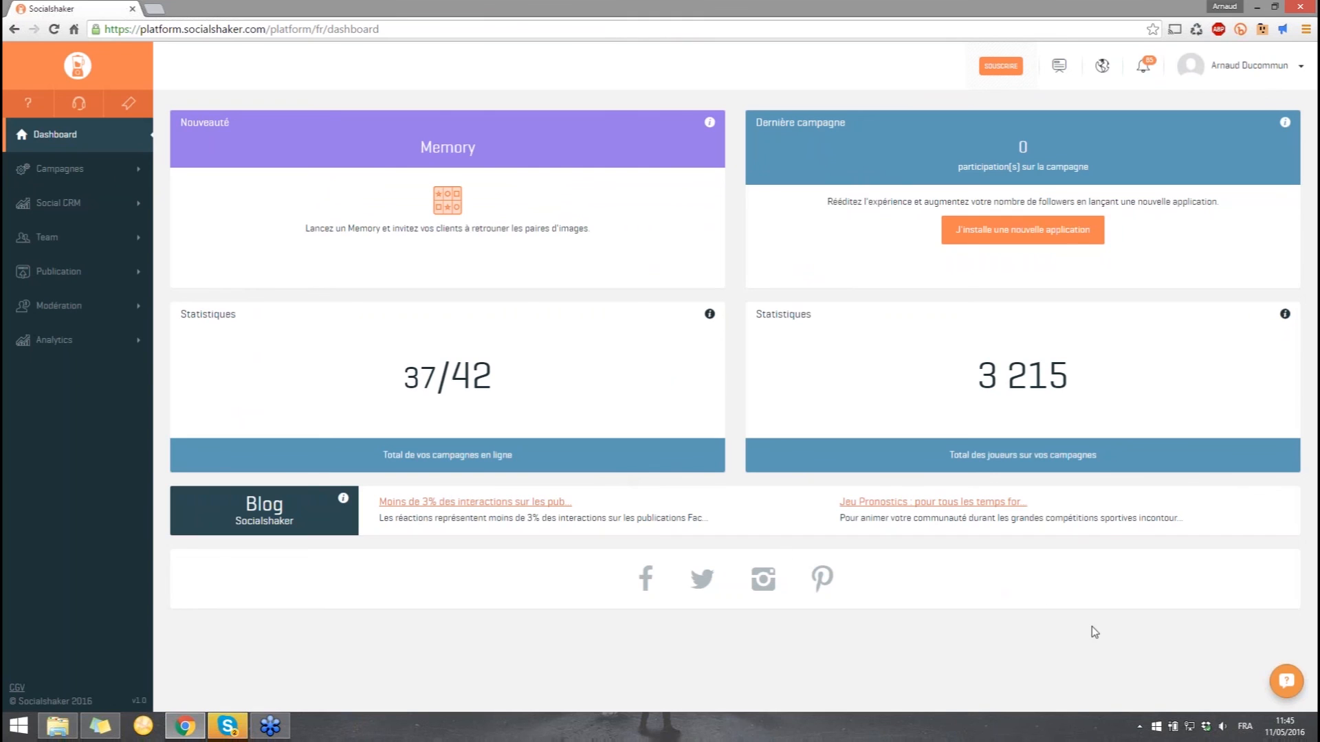
left_click(1283, 682)
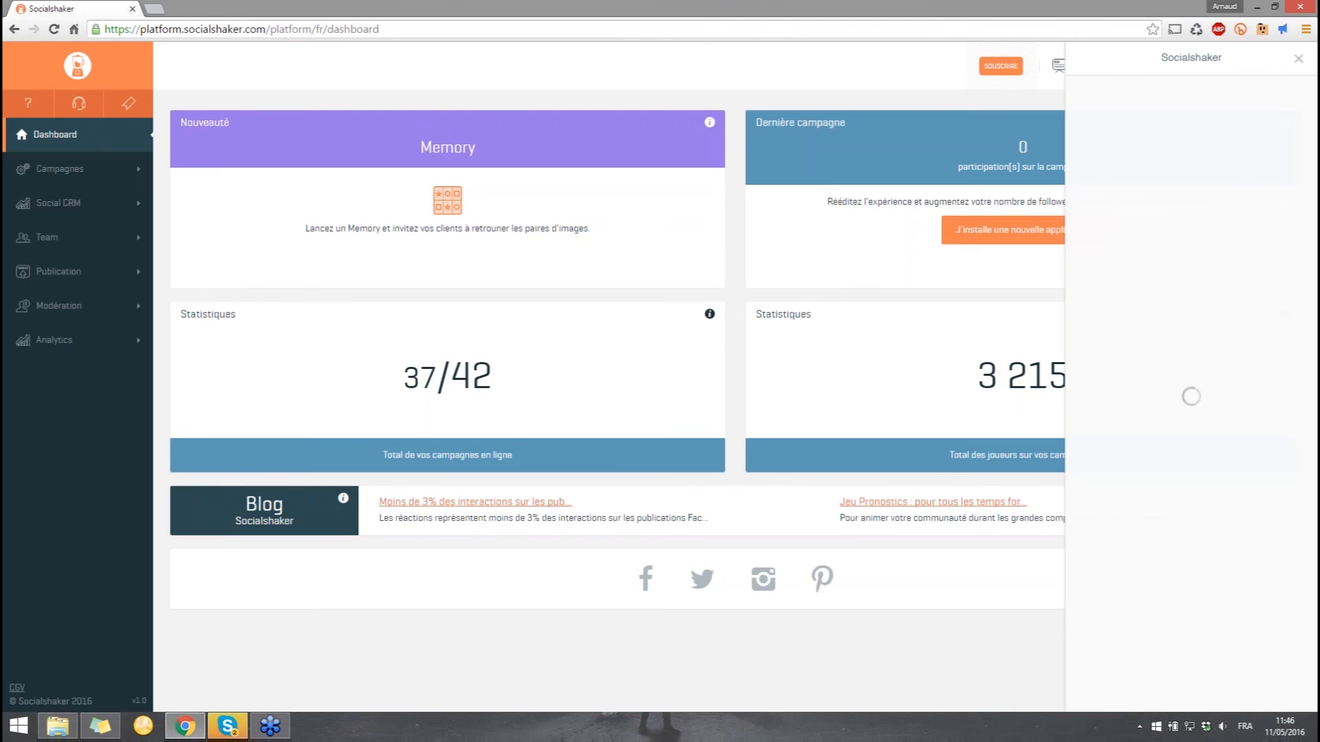
left_click(1192, 700)
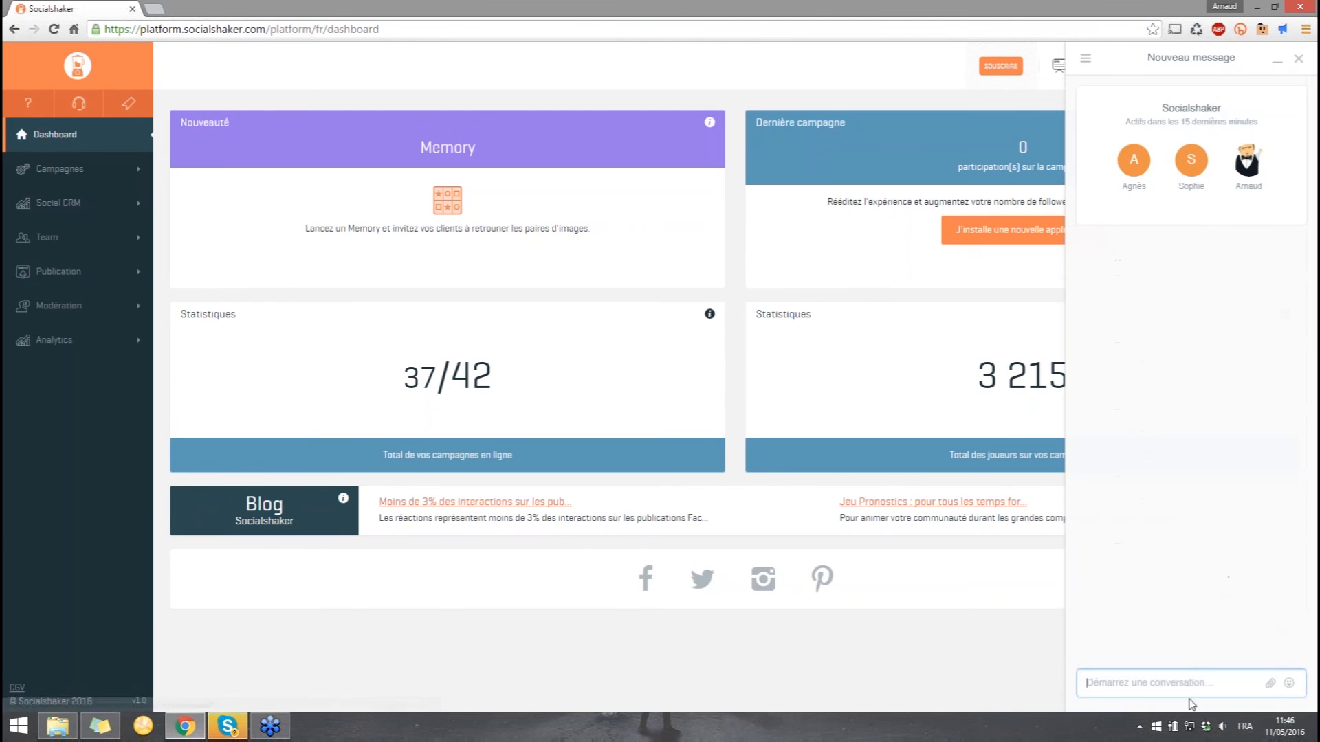